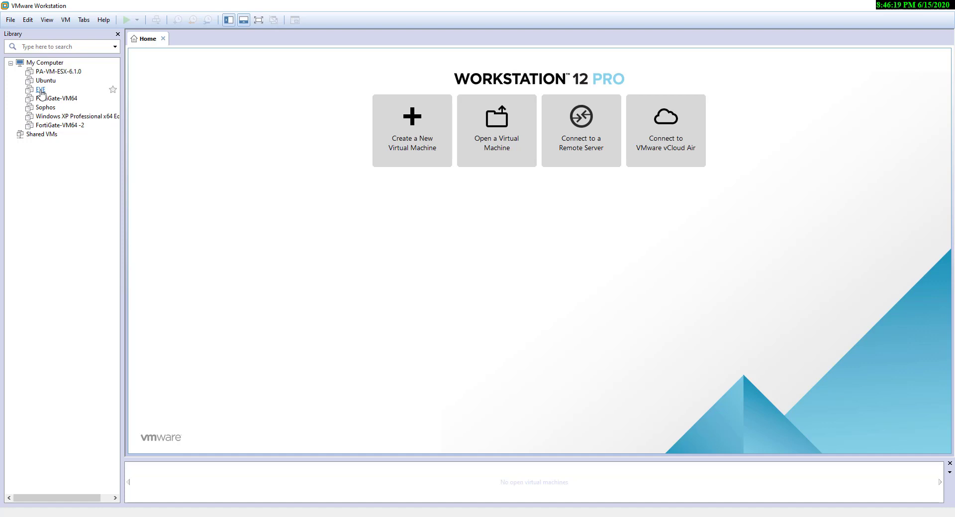
Power on the EVE virtual machine and watch its console boot to the login prompt
{"action": "left_click", "coordinate": [41, 91]}
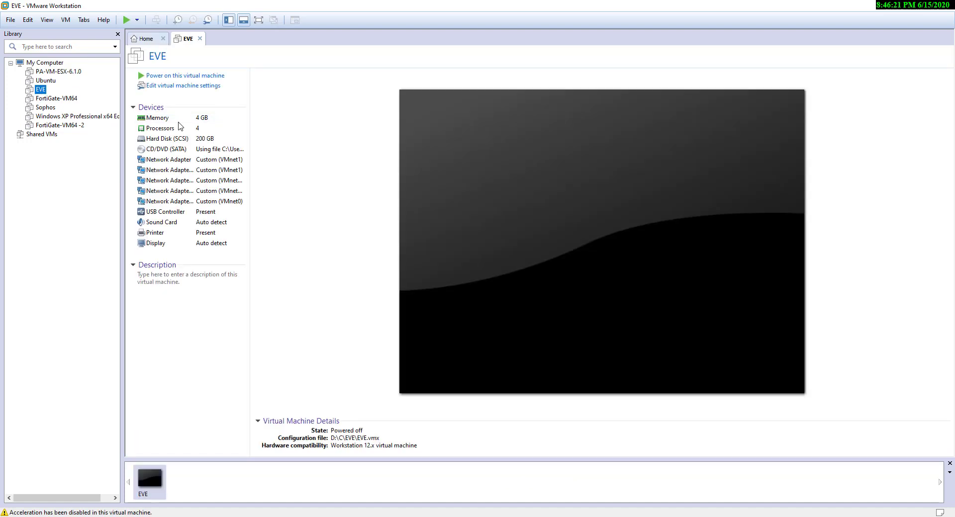
{"action": "left_click", "coordinate": [180, 77]}
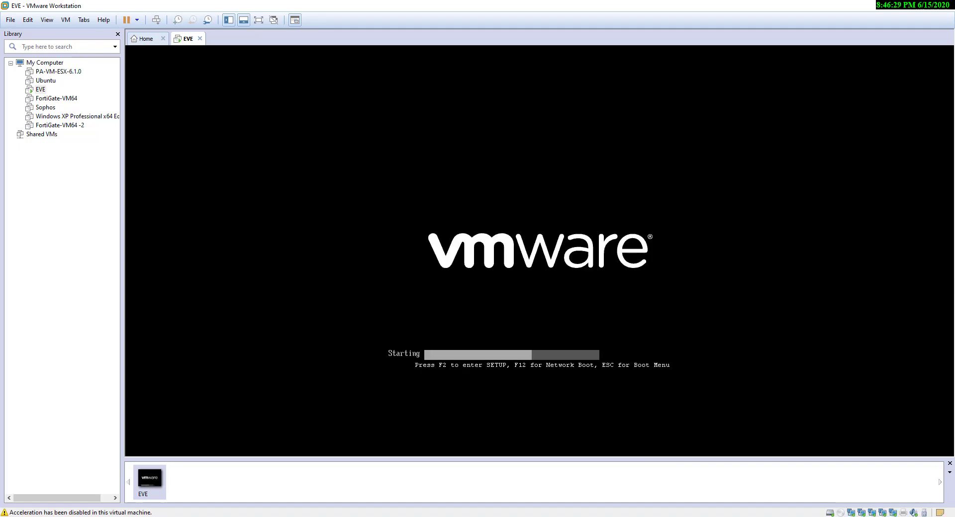
{"action": "left_click", "coordinate": [607, 516]}
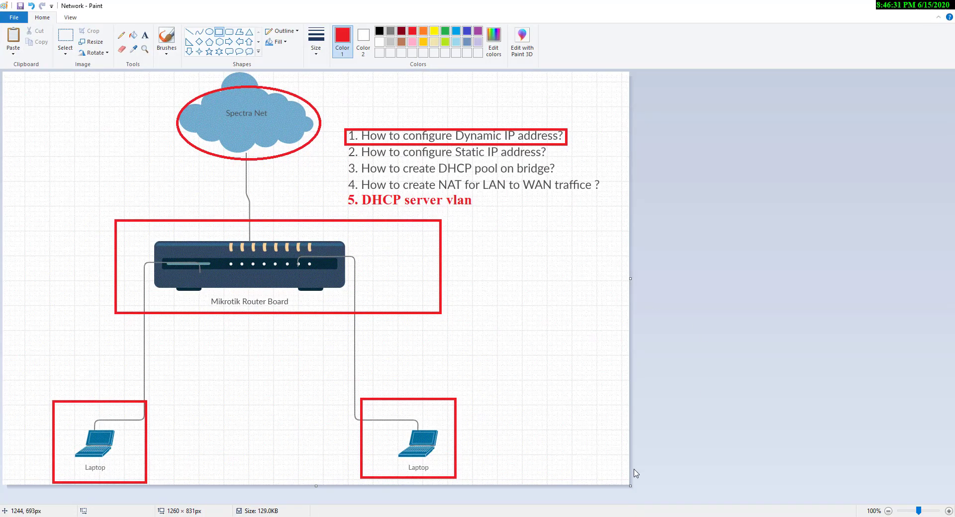
{"action": "mouse_move", "coordinate": [646, 486]}
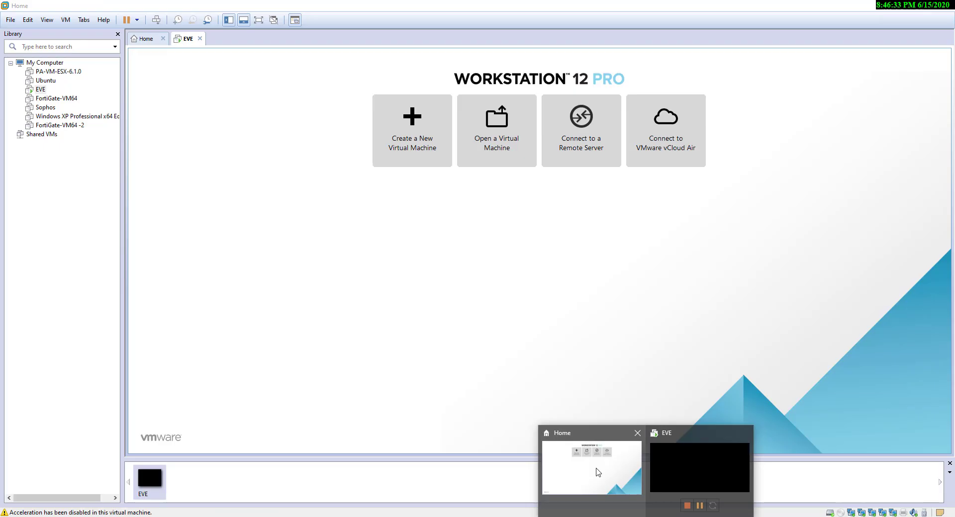
{"action": "left_click", "coordinate": [597, 473]}
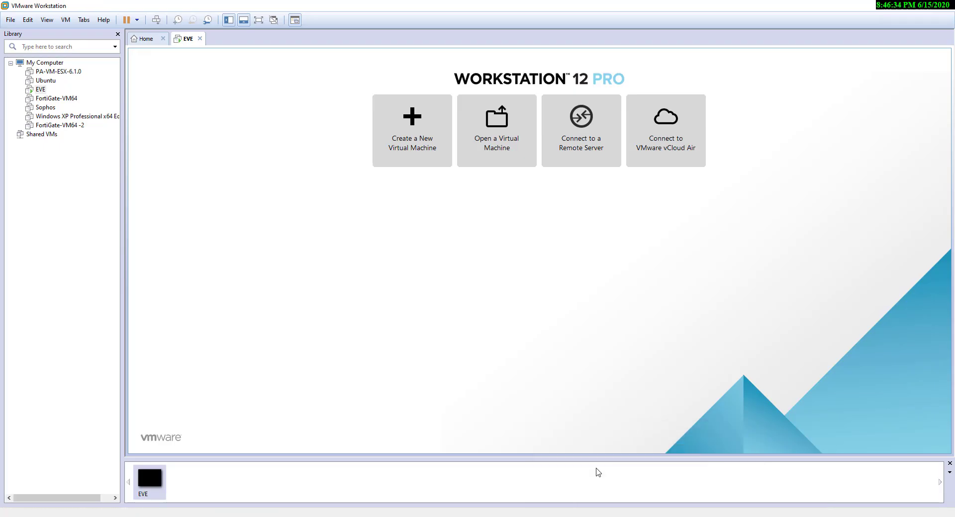
{"action": "left_click", "coordinate": [186, 43]}
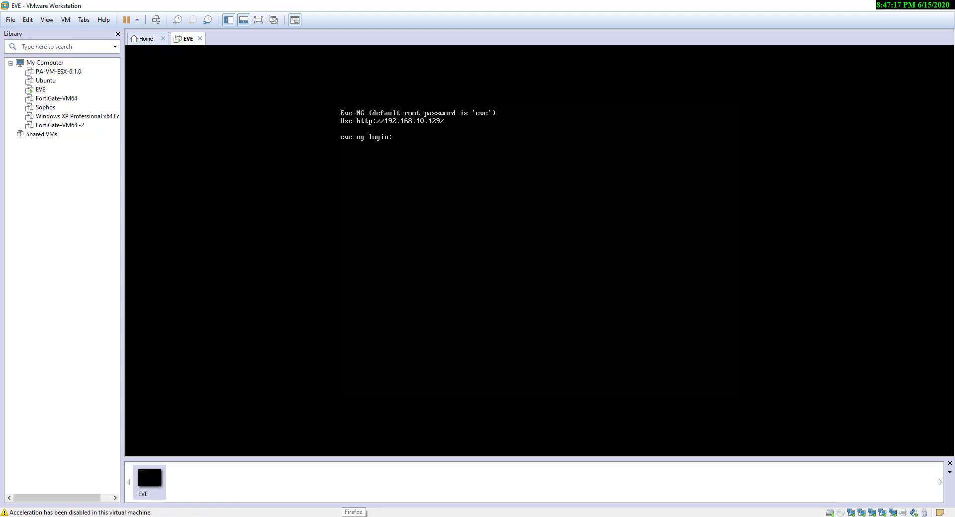
Dismiss Firefox's default-browser prompt and load the EVE web interface at 192.168.10.129
{"action": "left_click", "coordinate": [354, 516]}
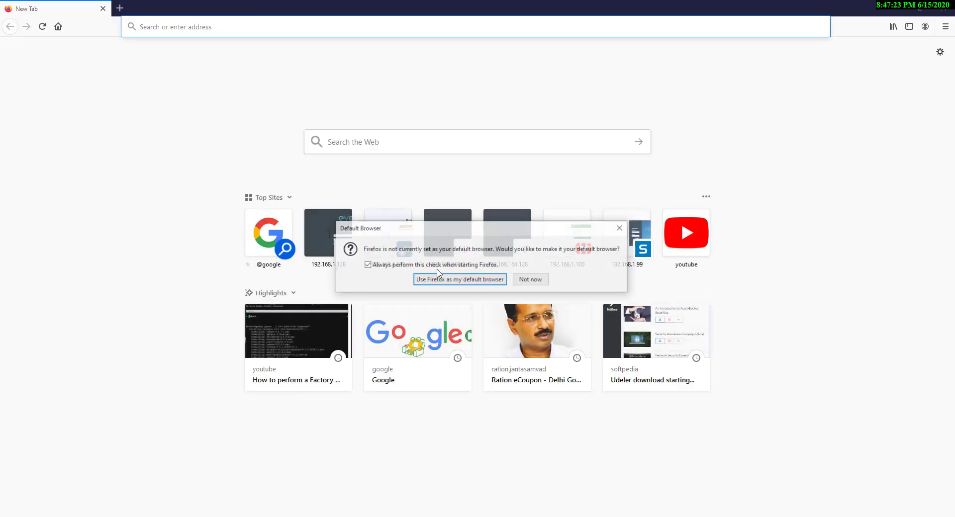
{"action": "left_click", "coordinate": [531, 279]}
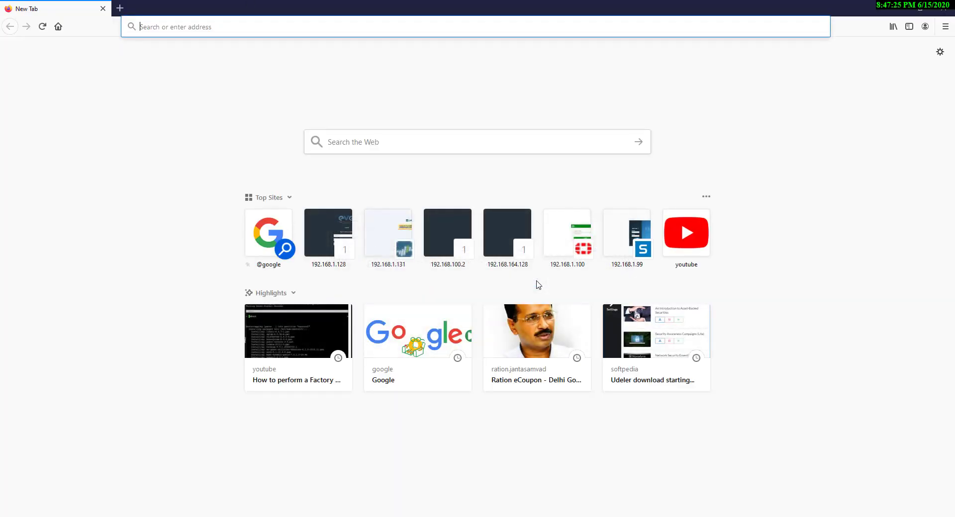
{"action": "left_click", "coordinate": [173, 25]}
{"action": "type", "text": "192.1"}
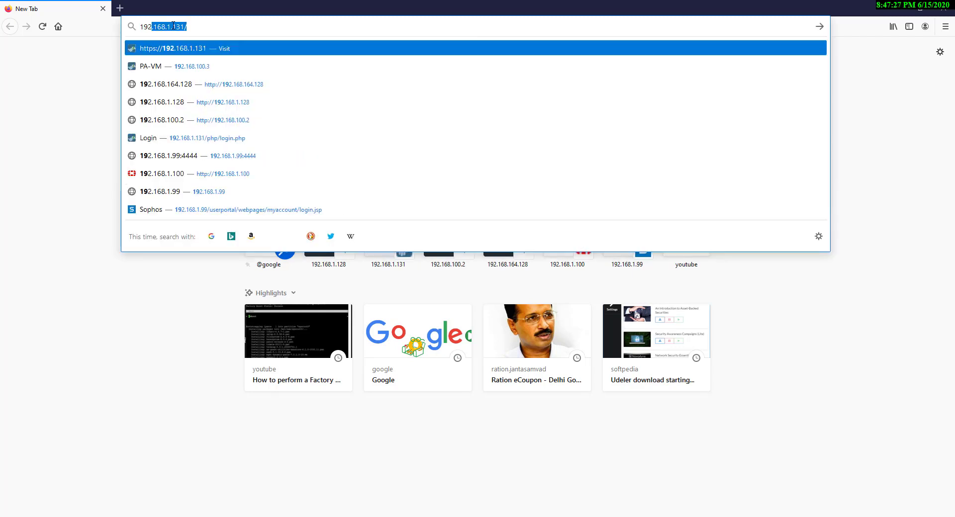
{"action": "type", "text": "68.1"}
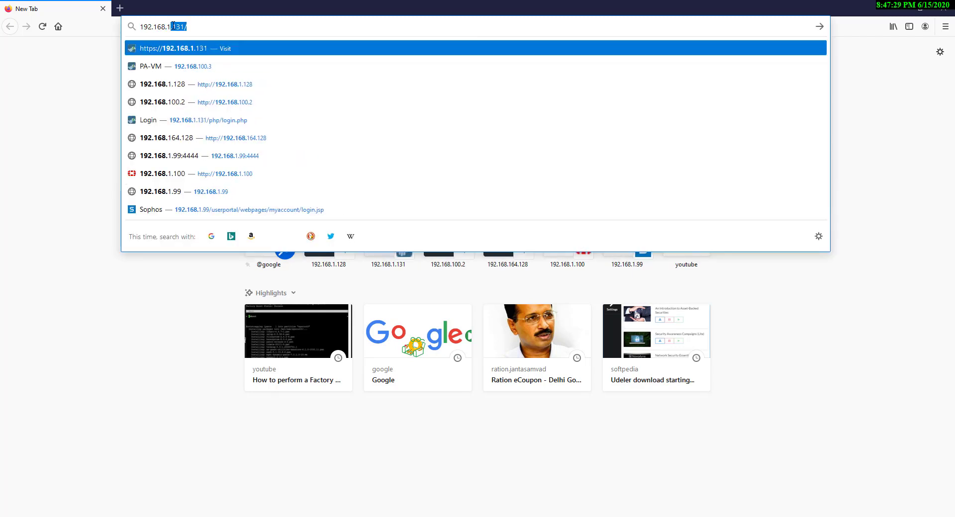
{"action": "type", "text": "0.129"}
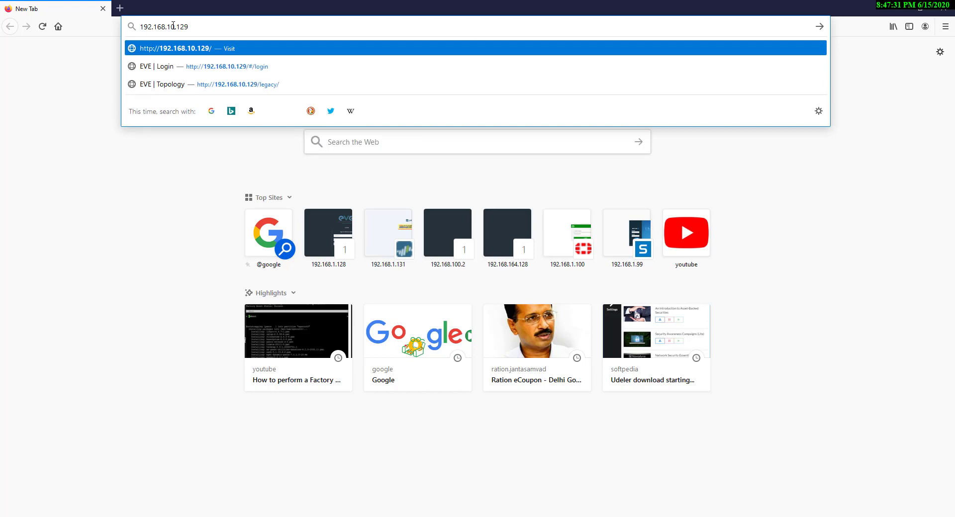
{"action": "key", "text": "Return"}
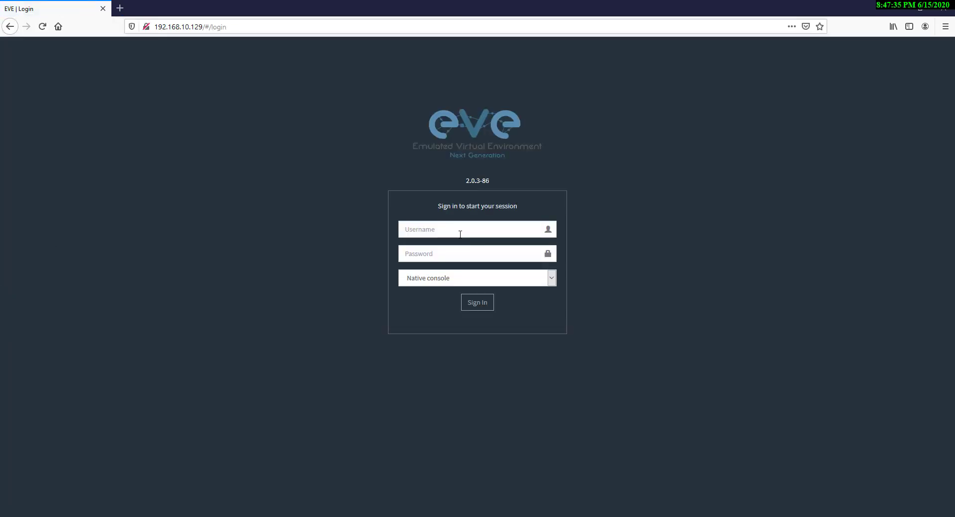
Sign in with the EVE username and password, declining to save the login
{"action": "left_click", "coordinate": [460, 234]}
{"action": "type", "text": "admin"}
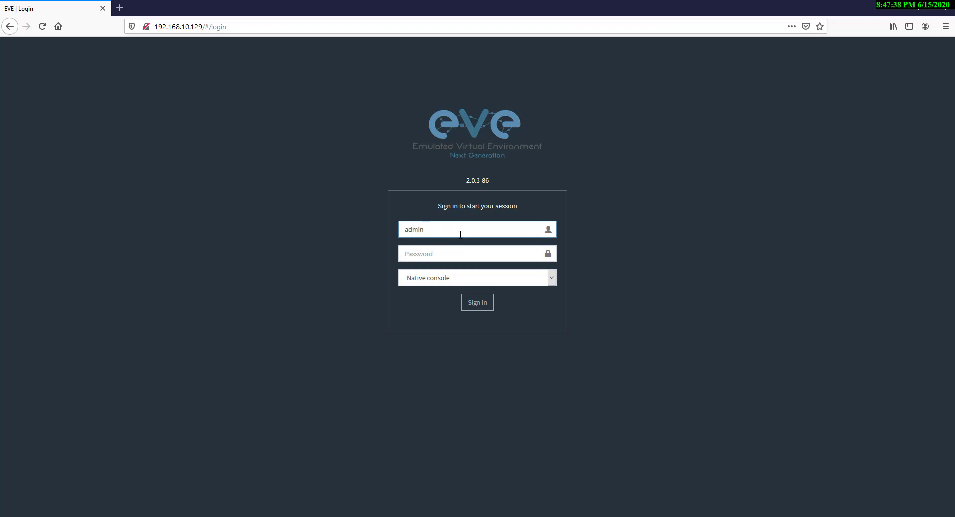
{"action": "key", "text": "Tab"}
{"action": "type", "text": "ev"}
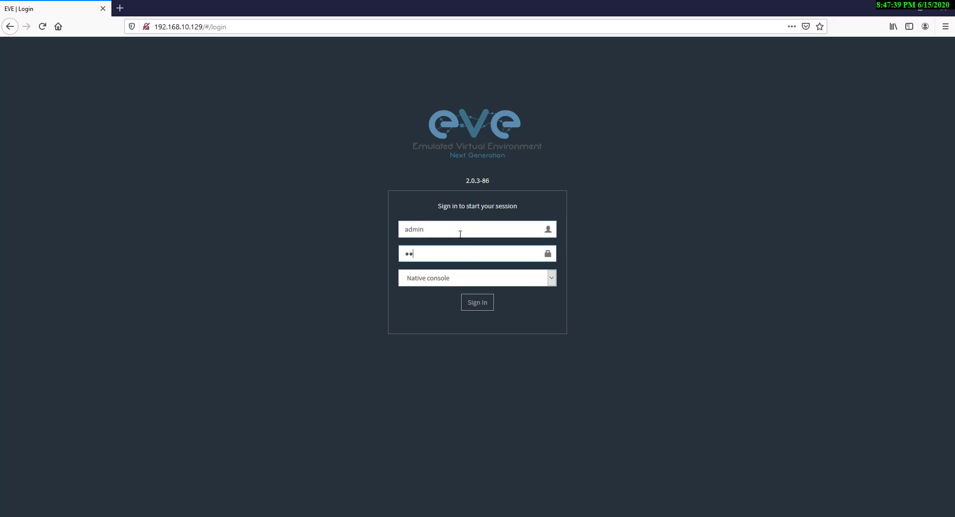
{"action": "type", "text": "e"}
{"action": "key", "text": "Return"}
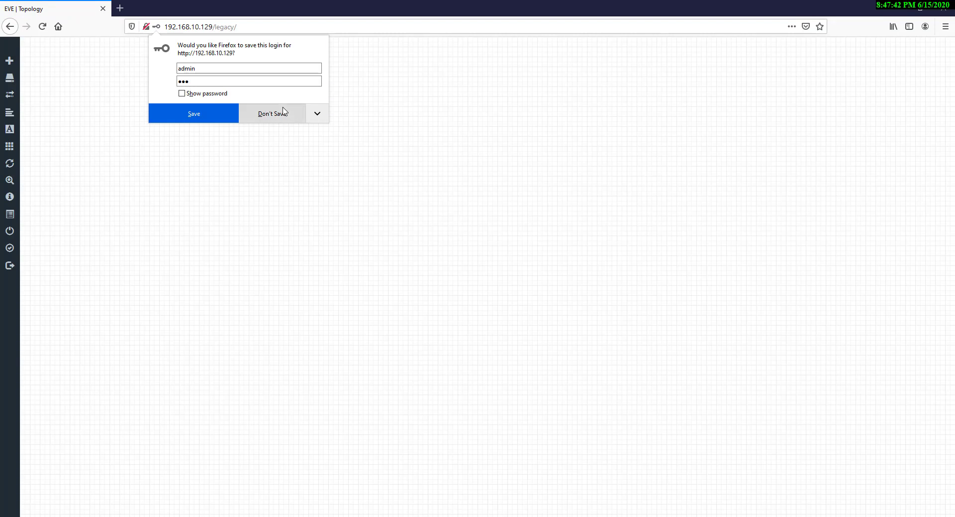
{"action": "left_click", "coordinate": [283, 111]}
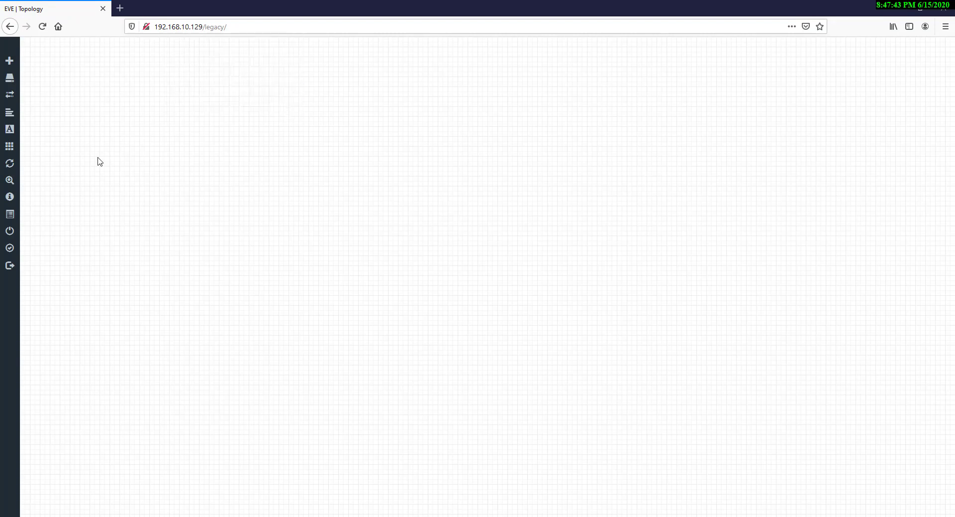
Add a MikroTik RouterOS node and move it to the canvas centre
{"action": "right_click", "coordinate": [240, 131]}
{"action": "left_click", "coordinate": [260, 151]}
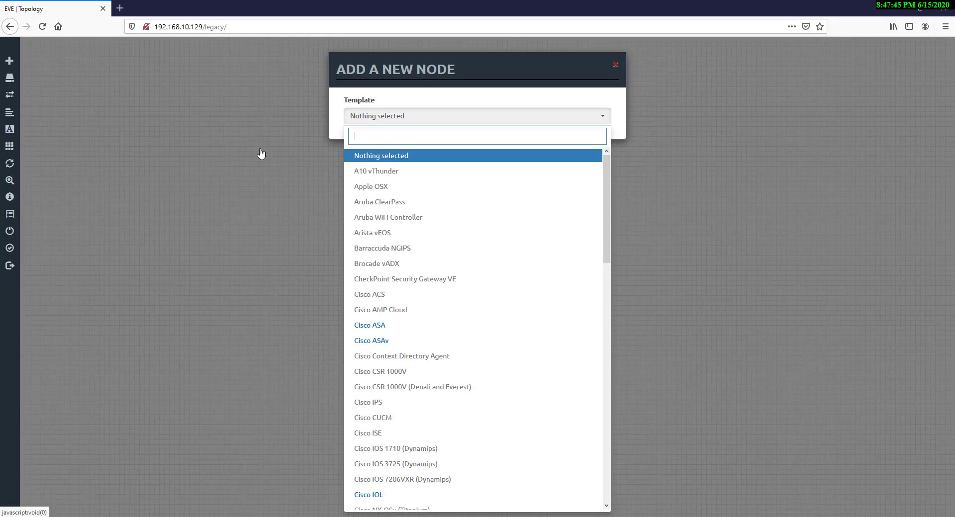
{"action": "type", "text": "mikr"}
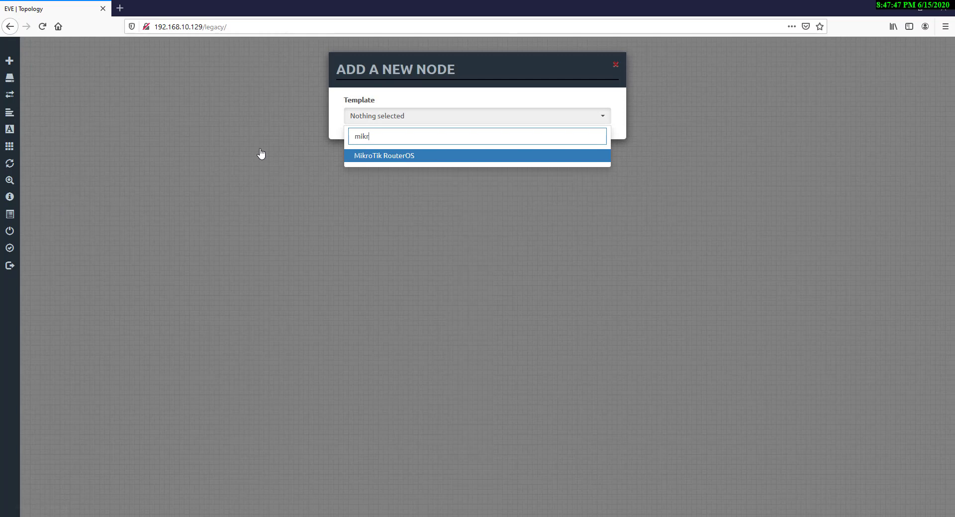
{"action": "left_click", "coordinate": [409, 155]}
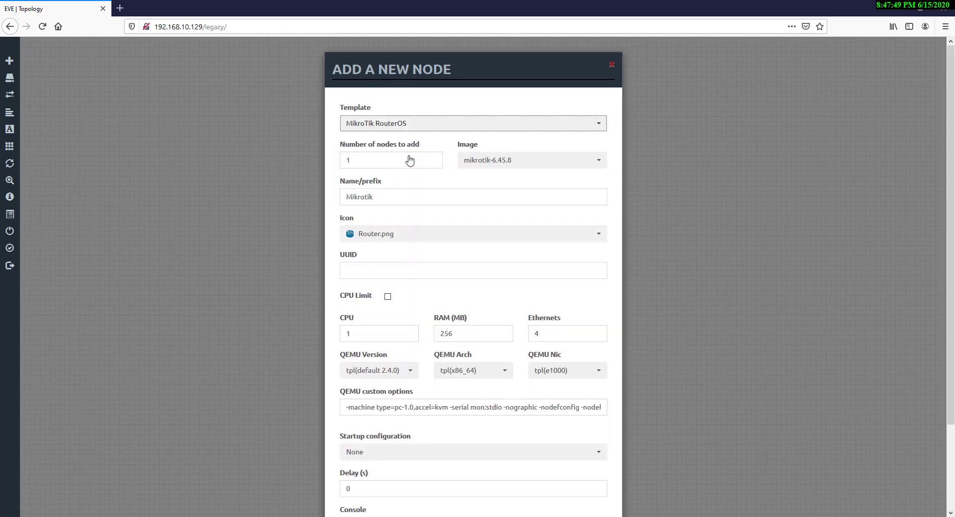
{"action": "scroll", "coordinate": [417, 327], "scroll_direction": "down", "scroll_amount": 4}
{"action": "left_click", "coordinate": [427, 491]}
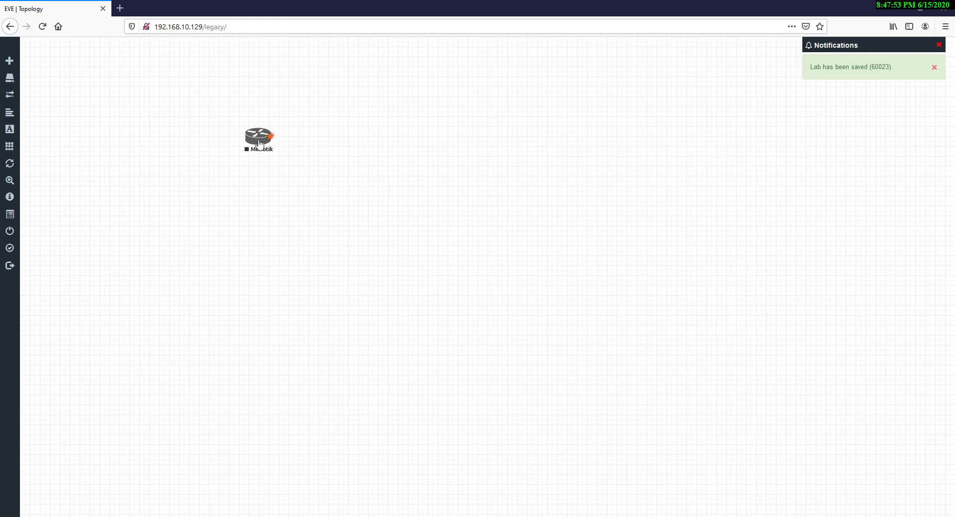
{"action": "left_click_drag", "start_coordinate": [257, 140], "coordinate": [399, 275]}
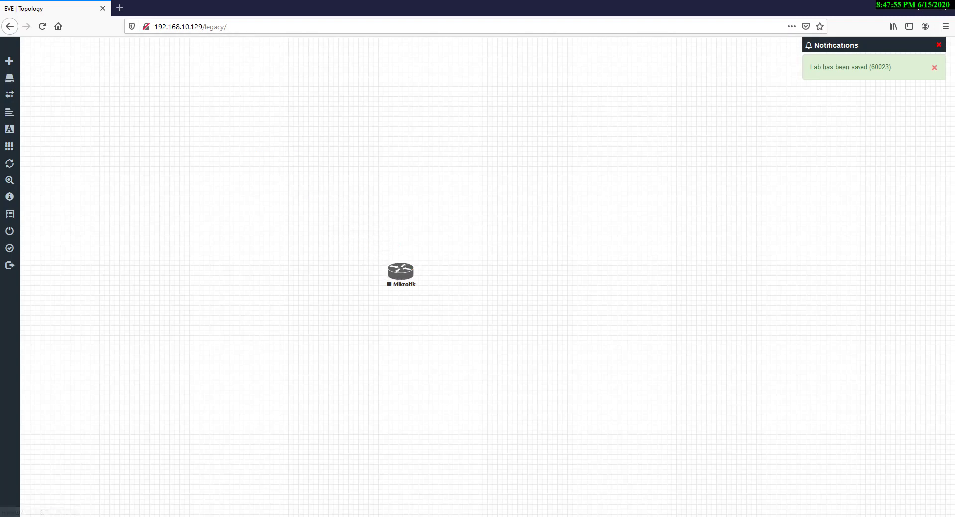
Add a Management(Cloud0) network named Net and place it above the Mikrotik router
{"action": "key", "text": "alt+Tab"}
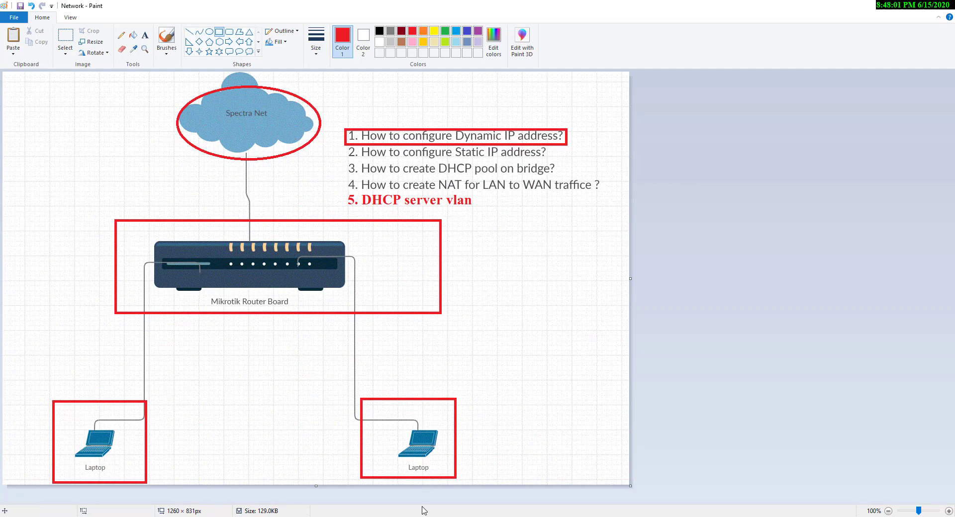
{"action": "key", "text": "alt+Tab"}
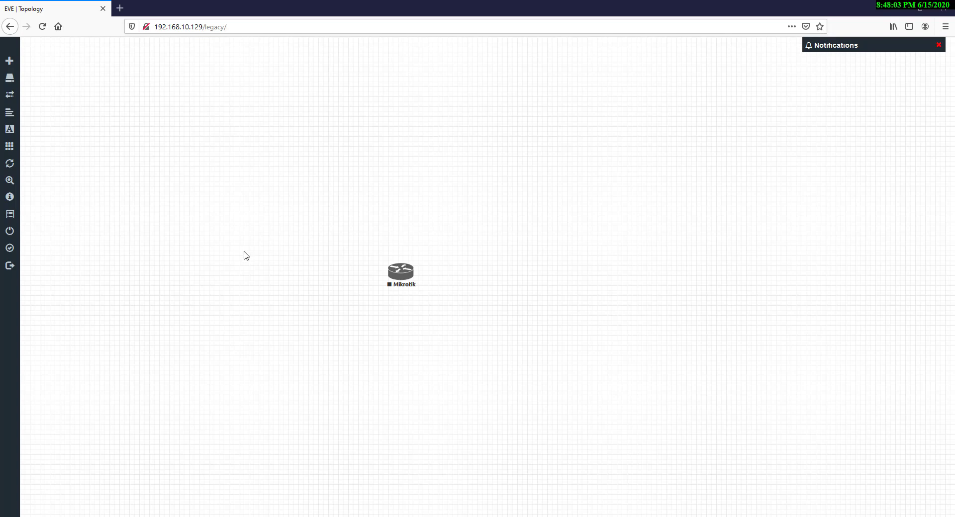
{"action": "right_click", "coordinate": [183, 109]}
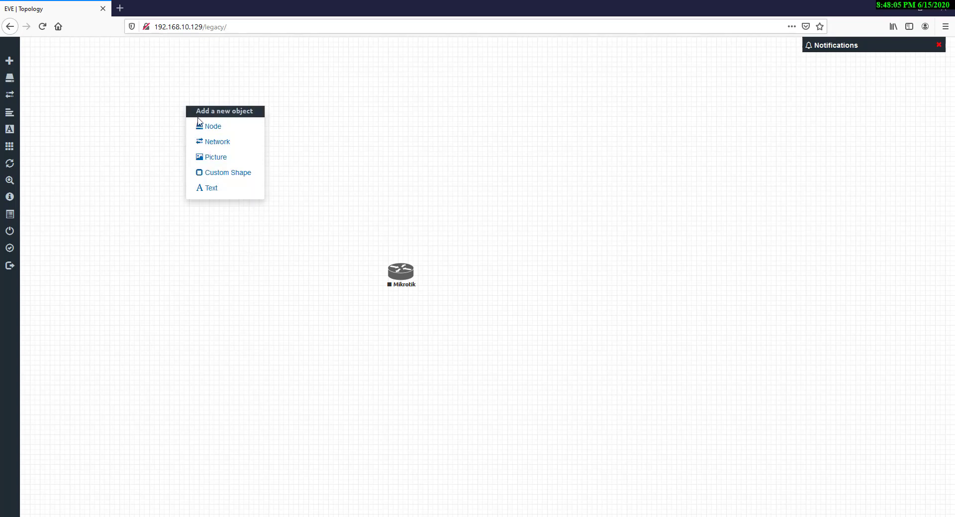
{"action": "left_click", "coordinate": [213, 142]}
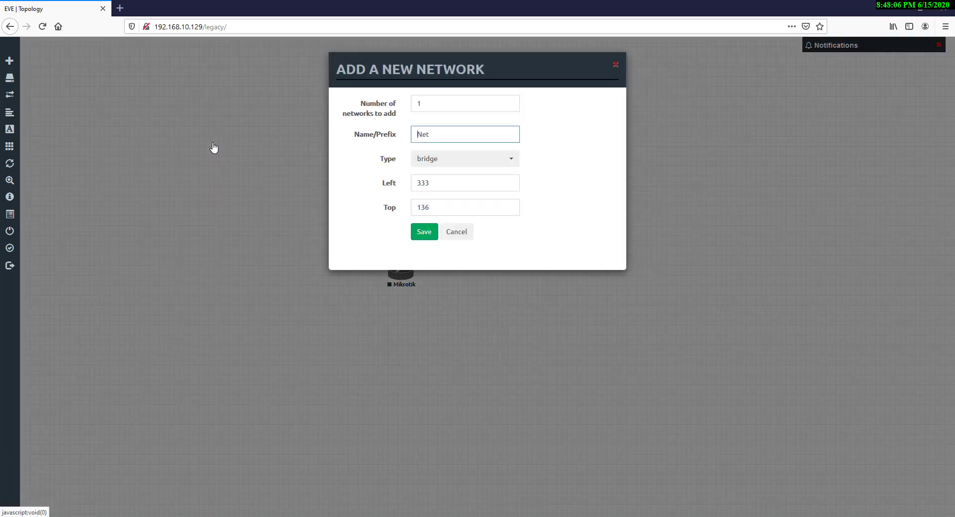
{"action": "left_click", "coordinate": [435, 163]}
{"action": "left_click", "coordinate": [449, 219]}
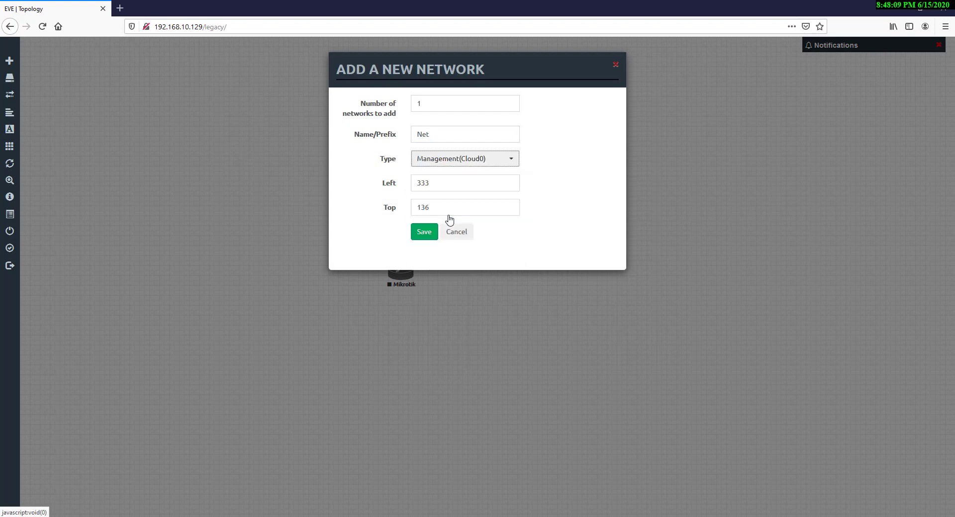
{"action": "left_click", "coordinate": [429, 233]}
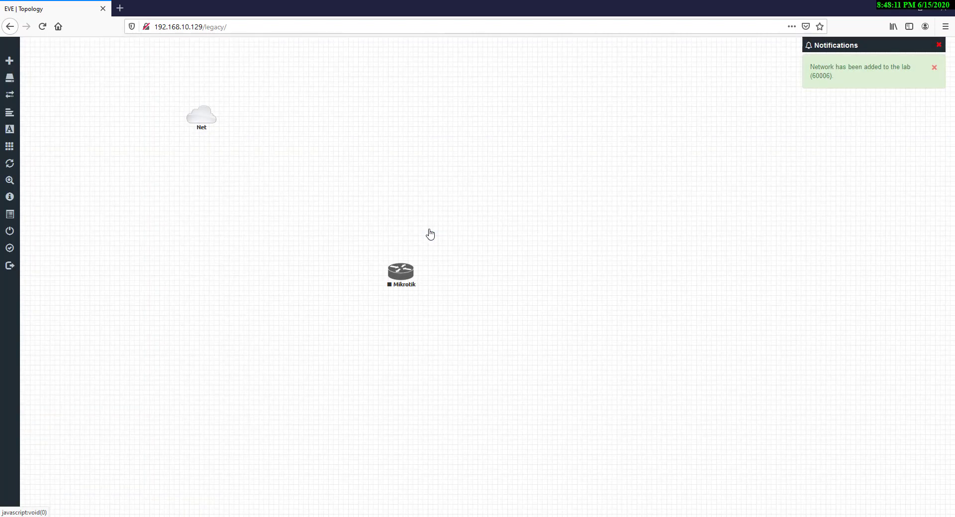
{"action": "left_click_drag", "start_coordinate": [354, 143], "coordinate": [402, 148]}
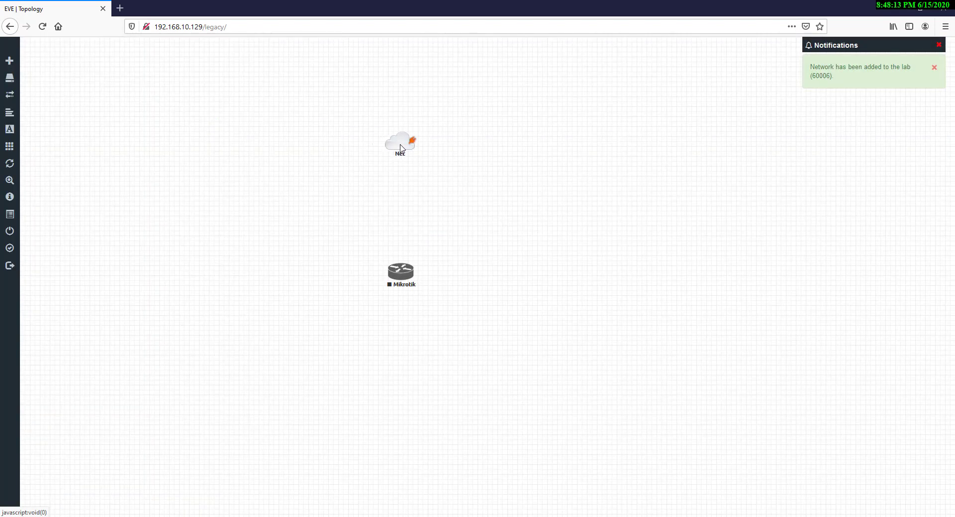
Add 2 nodes from the Windows template in one go
{"action": "right_click", "coordinate": [222, 323]}
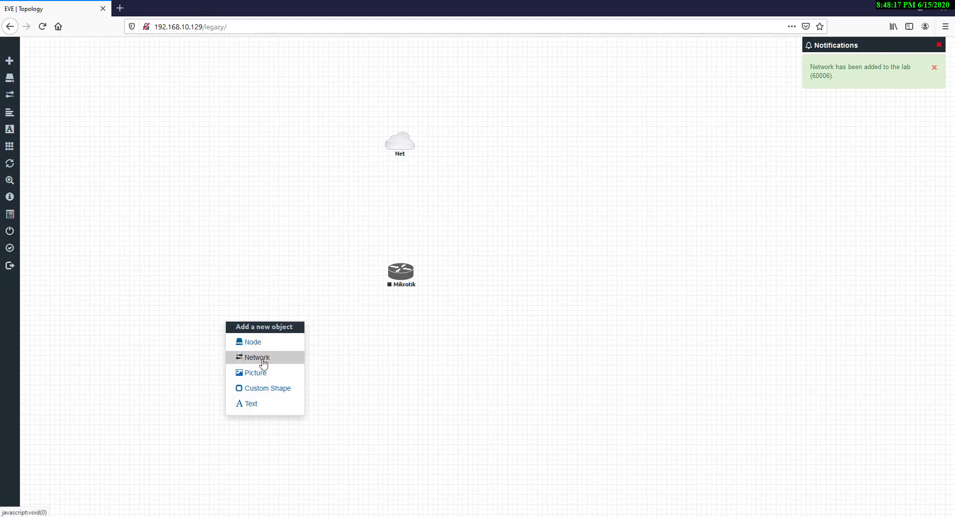
{"action": "left_click", "coordinate": [258, 343]}
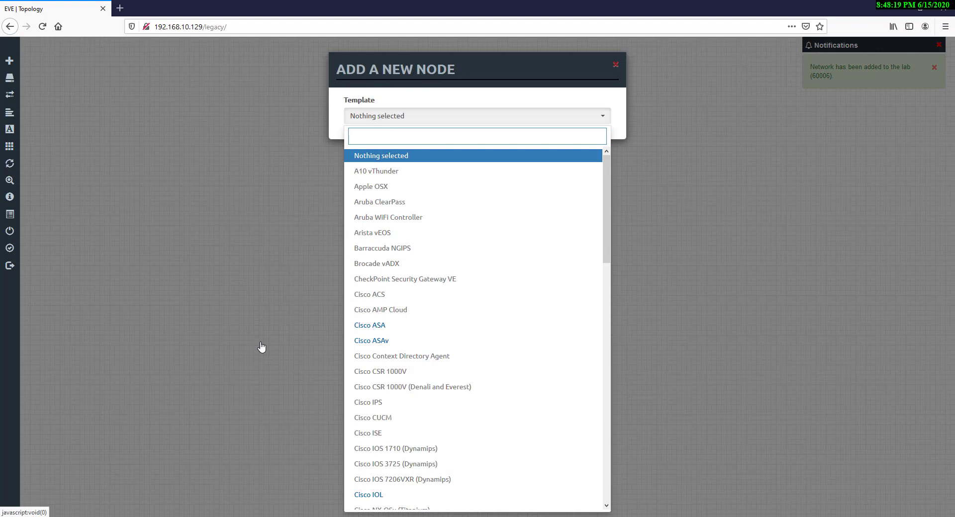
{"action": "type", "text": "win"}
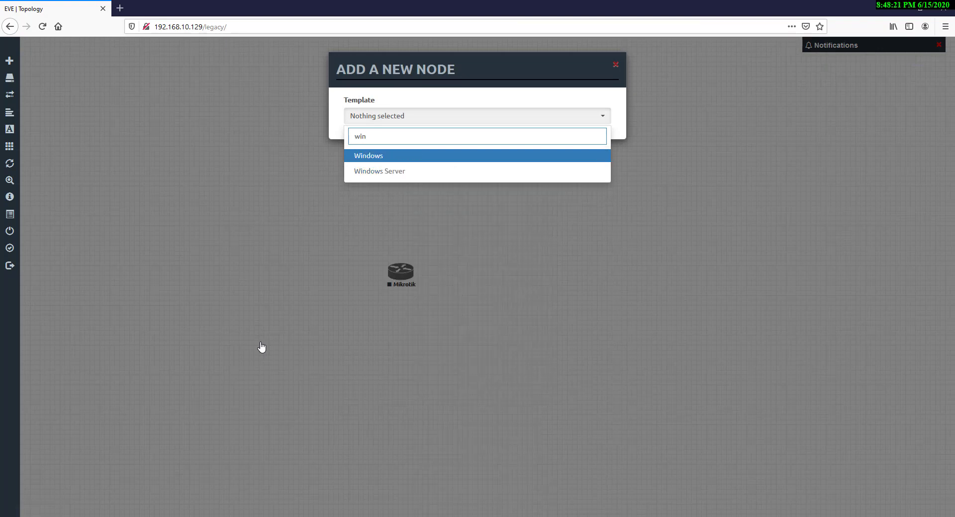
{"action": "left_click", "coordinate": [408, 162]}
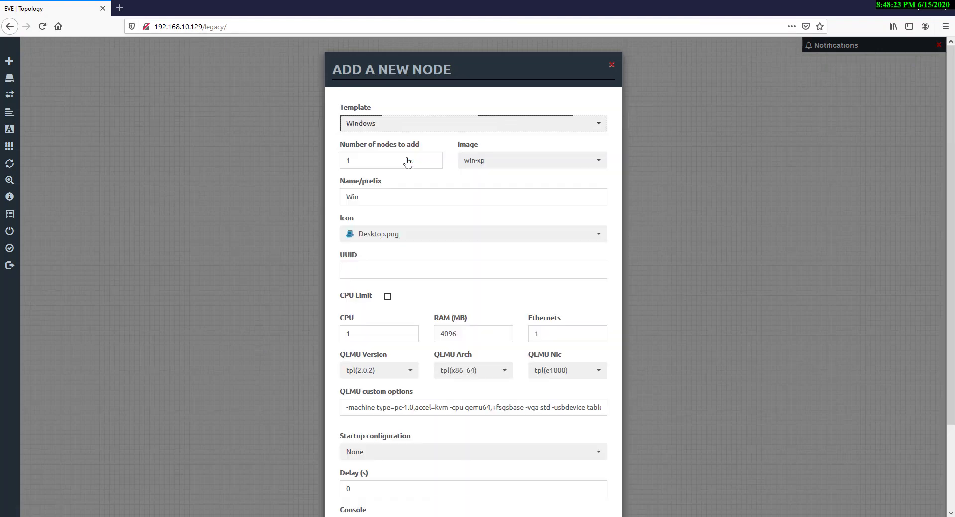
{"action": "left_click", "coordinate": [362, 162]}
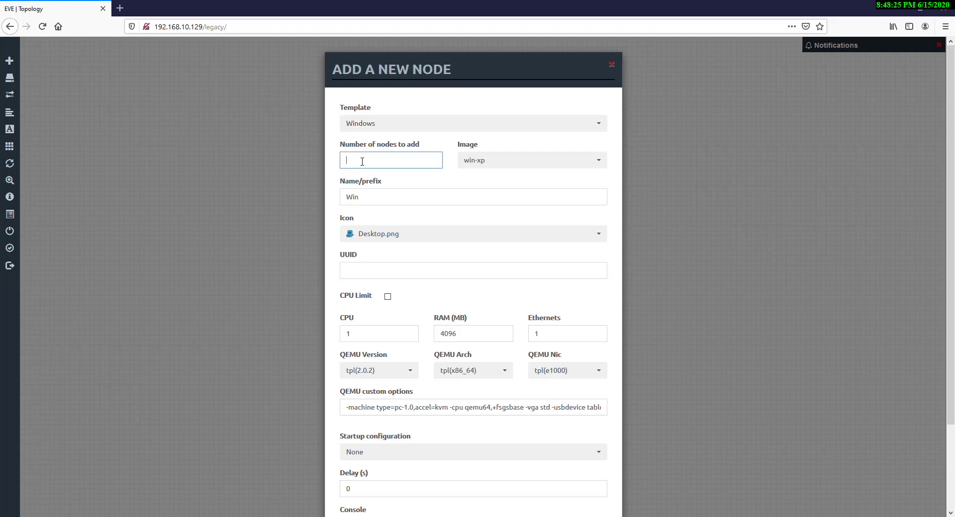
{"action": "type", "text": "2"}
{"action": "scroll", "coordinate": [520, 345], "scroll_direction": "down", "scroll_amount": 2}
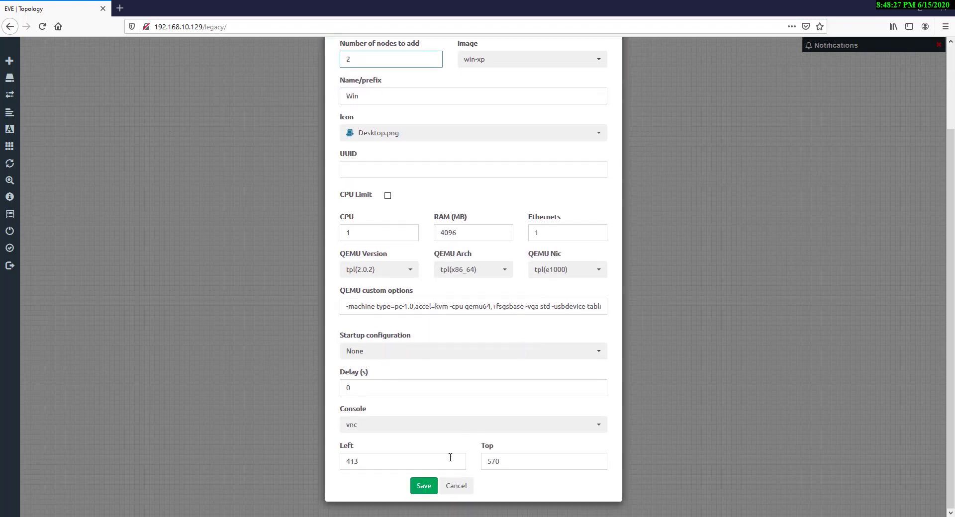
{"action": "left_click", "coordinate": [423, 487]}
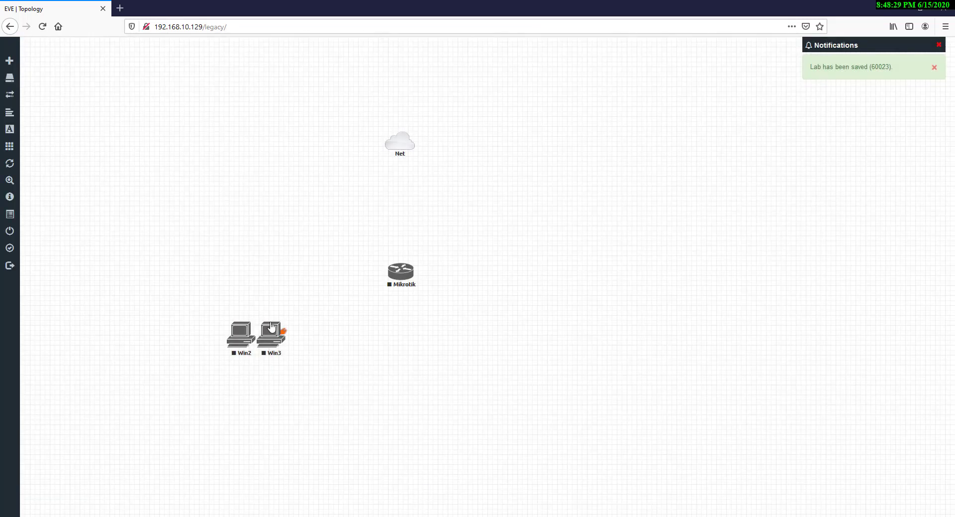
Place Win2 and Win3 below the Mikrotik router and begin linking Net to Mikrotik
{"action": "left_click_drag", "start_coordinate": [274, 333], "coordinate": [498, 357]}
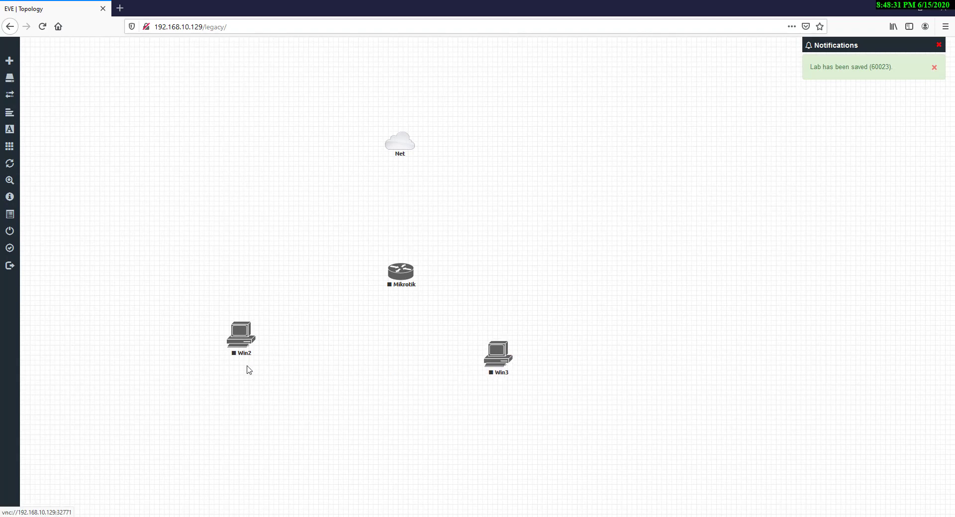
{"action": "left_click_drag", "start_coordinate": [237, 331], "coordinate": [305, 353]}
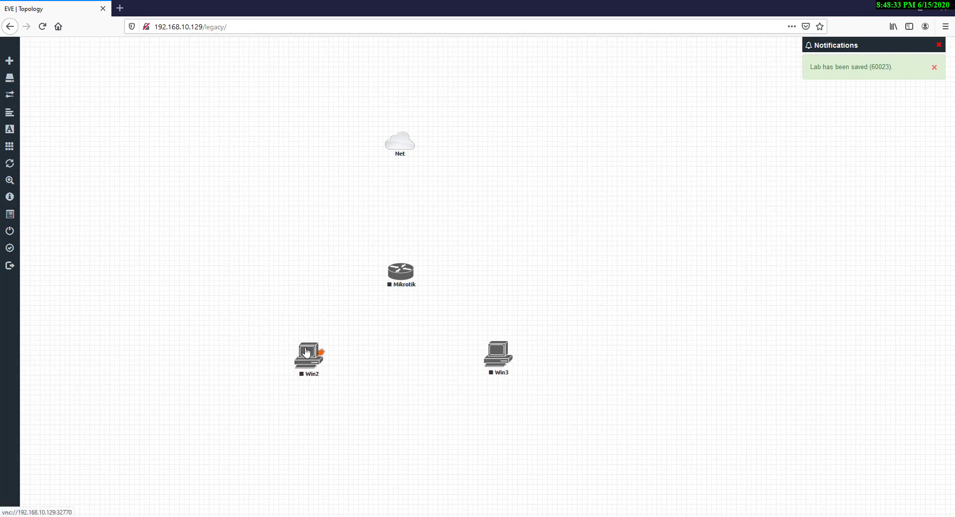
{"action": "left_click_drag", "start_coordinate": [411, 148], "coordinate": [402, 276]}
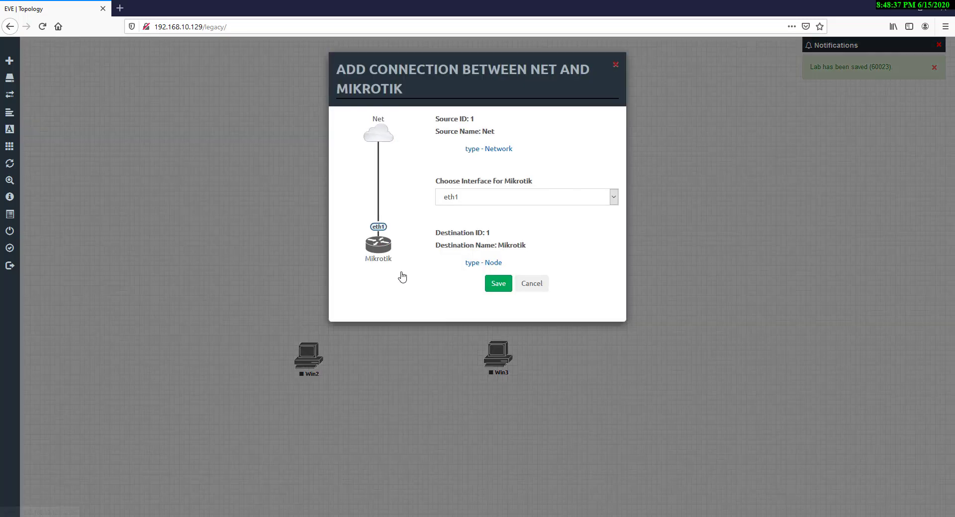
Link Net to Mikrotik eth1, and Mikrotik eth2 and eth3 to Win2 and Win3 e0
{"action": "left_click", "coordinate": [495, 283]}
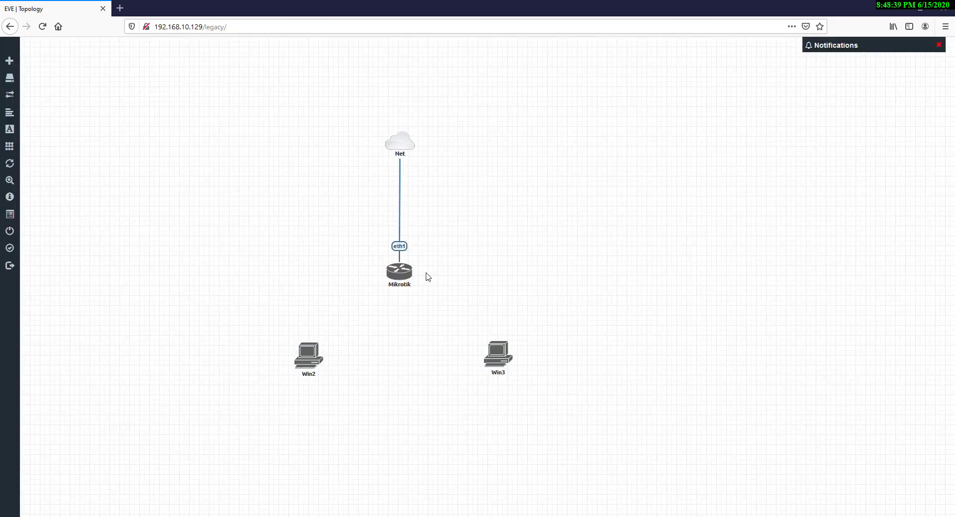
{"action": "left_click_drag", "start_coordinate": [413, 274], "coordinate": [309, 355]}
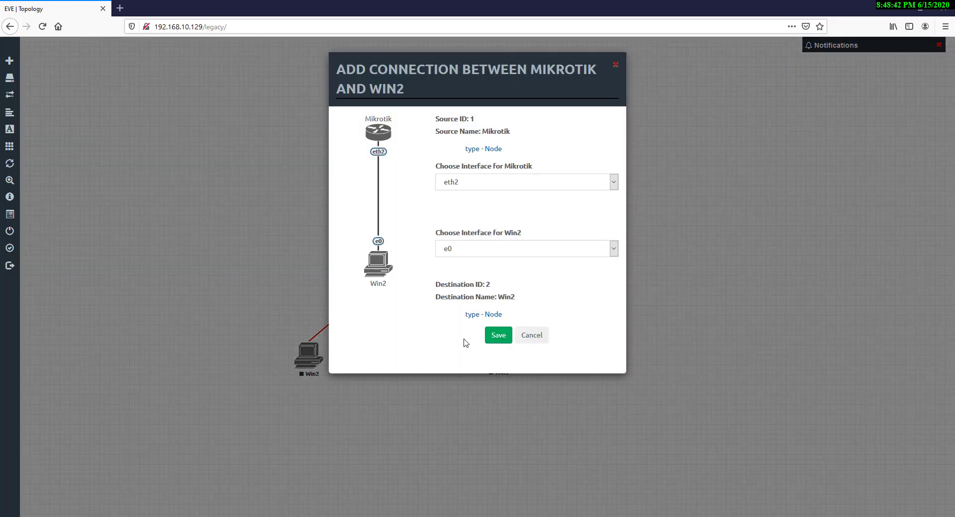
{"action": "left_click", "coordinate": [498, 336]}
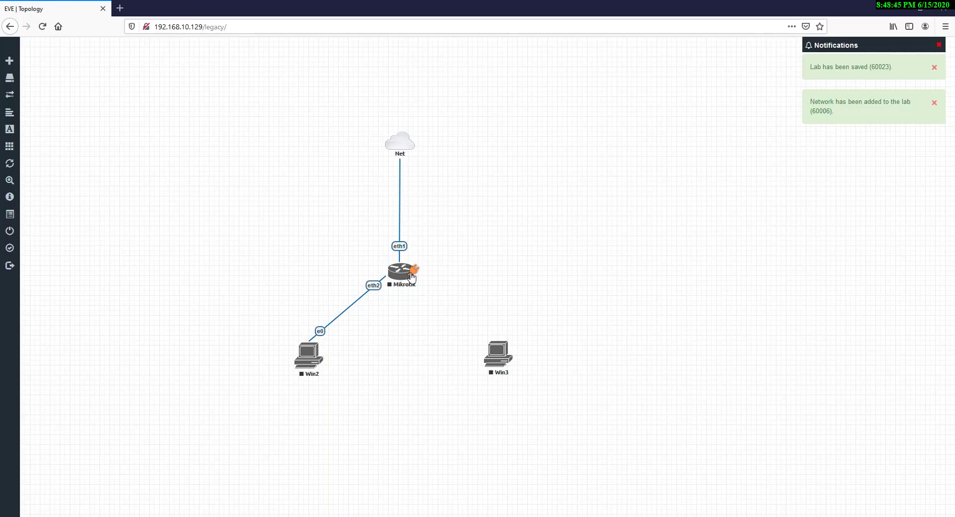
{"action": "left_click_drag", "start_coordinate": [413, 274], "coordinate": [494, 359]}
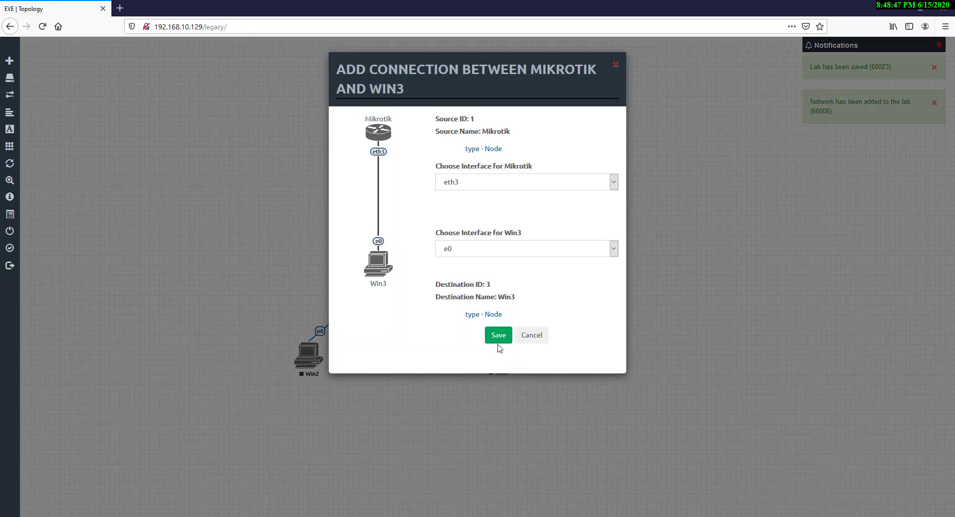
{"action": "left_click", "coordinate": [498, 337]}
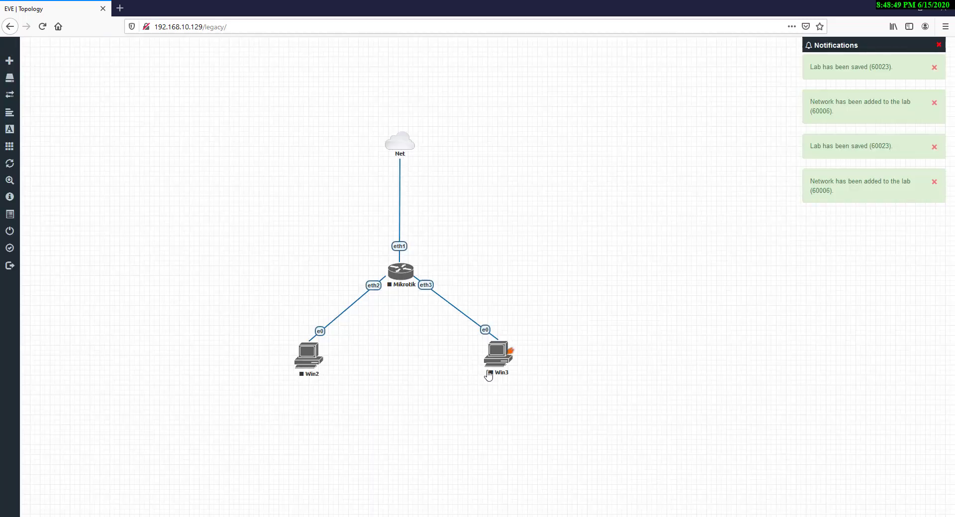
Select the Win2 and Win3 nodes, then clear the selection
{"action": "mouse_move", "coordinate": [400, 143]}
{"action": "left_click_drag", "start_coordinate": [280, 332], "coordinate": [368, 411]}
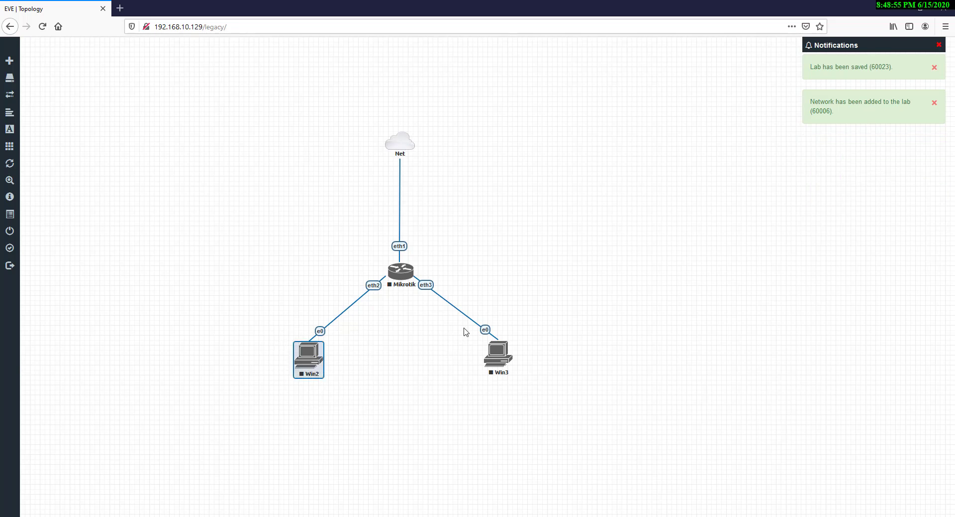
{"action": "left_click_drag", "start_coordinate": [465, 332], "coordinate": [568, 393]}
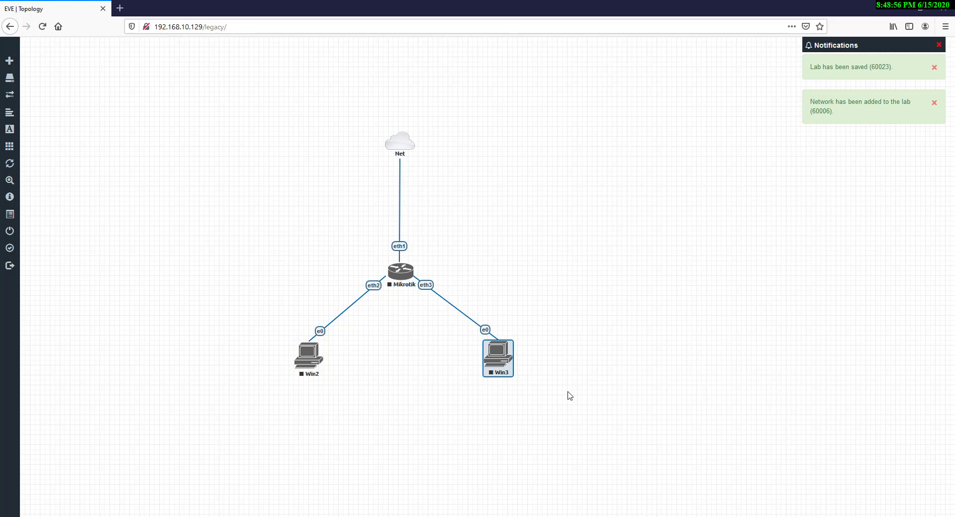
{"action": "left_click", "coordinate": [399, 144]}
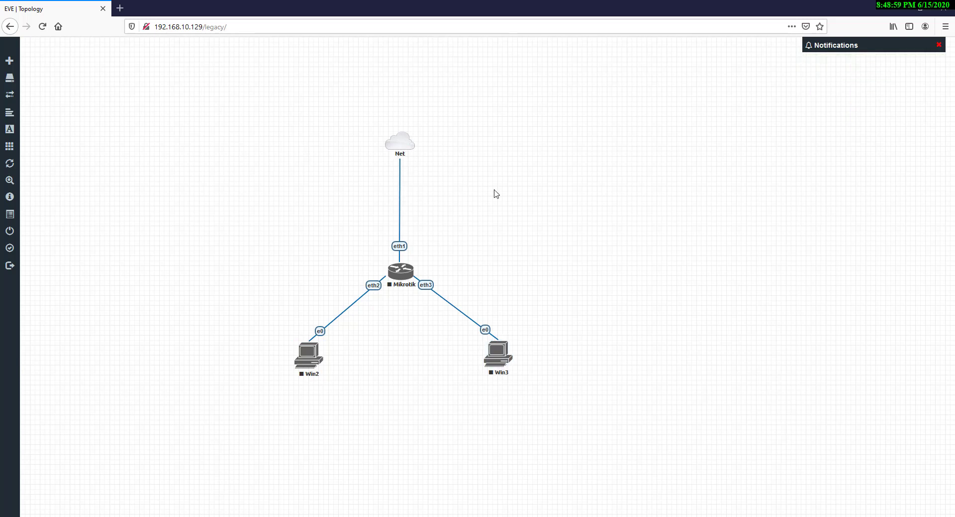
{"action": "key", "text": "alt+Tab"}
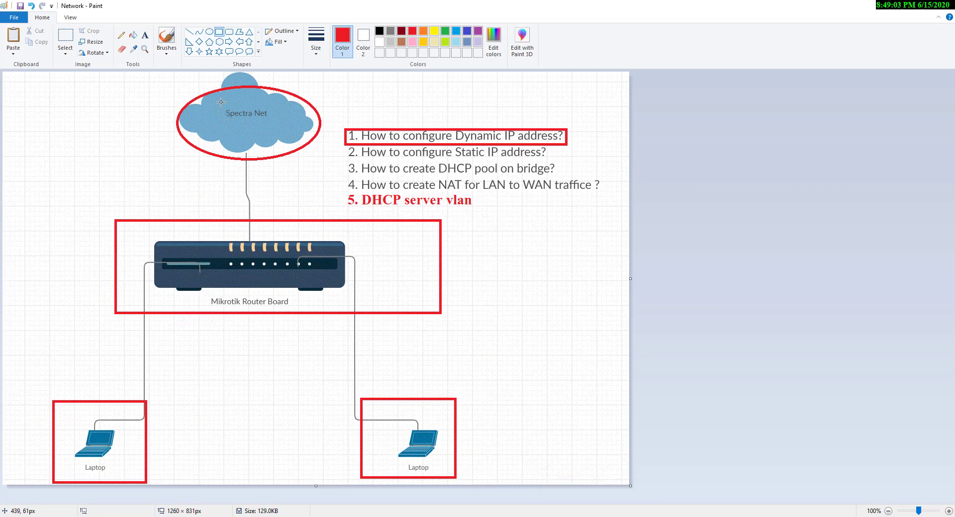
{"action": "left_click_drag", "start_coordinate": [222, 102], "coordinate": [286, 129]}
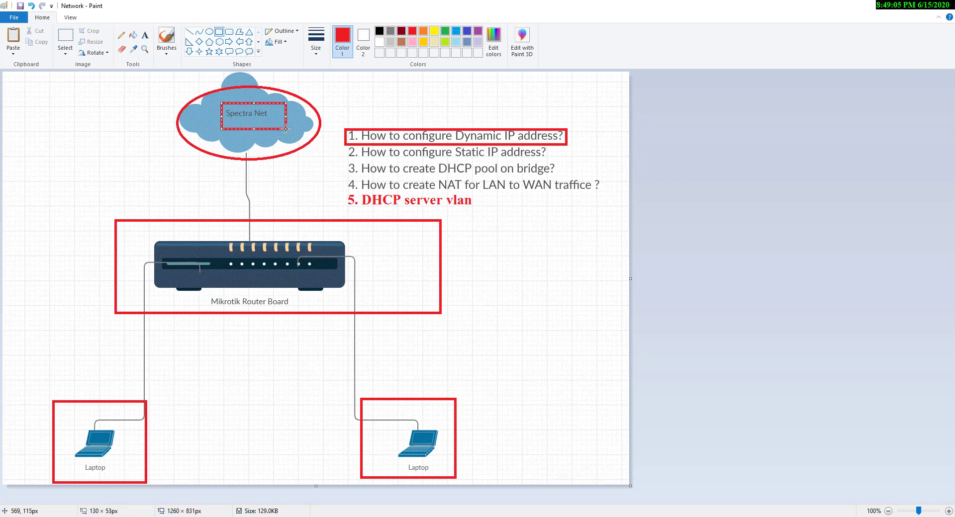
{"action": "key", "text": "ctrl+z"}
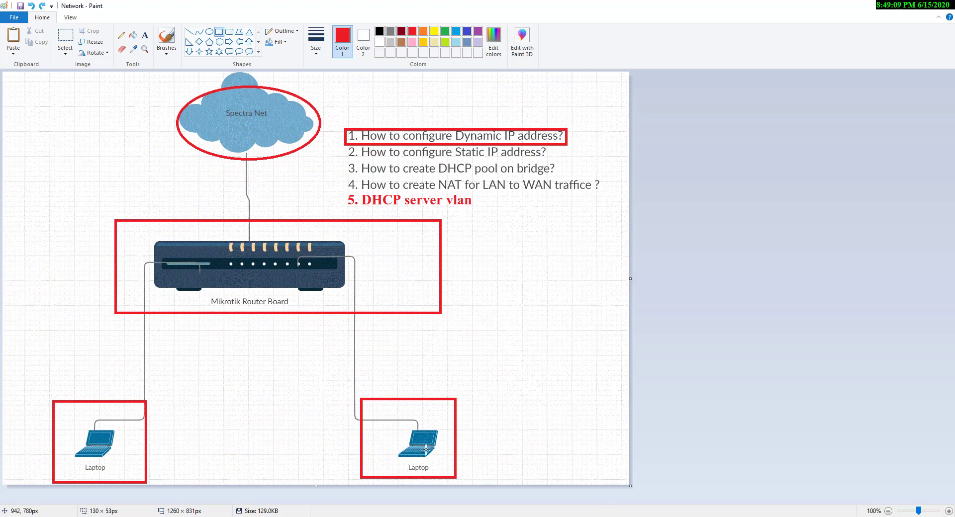
{"action": "left_click", "coordinate": [354, 480]}
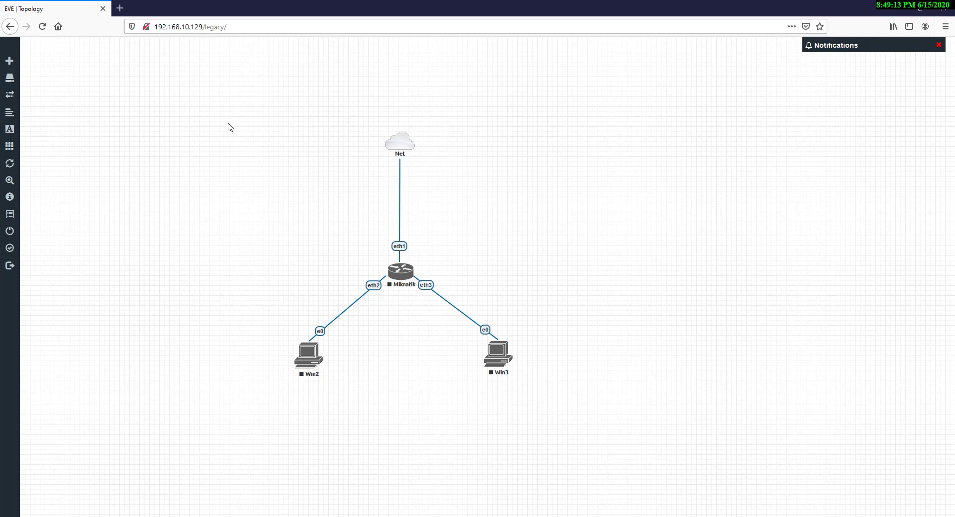
Start all nodes in the lab, then open the Mikrotik router's telnet console
{"action": "left_click_drag", "start_coordinate": [229, 125], "coordinate": [576, 416]}
{"action": "left_click", "coordinate": [206, 290]}
{"action": "left_click", "coordinate": [16, 148]}
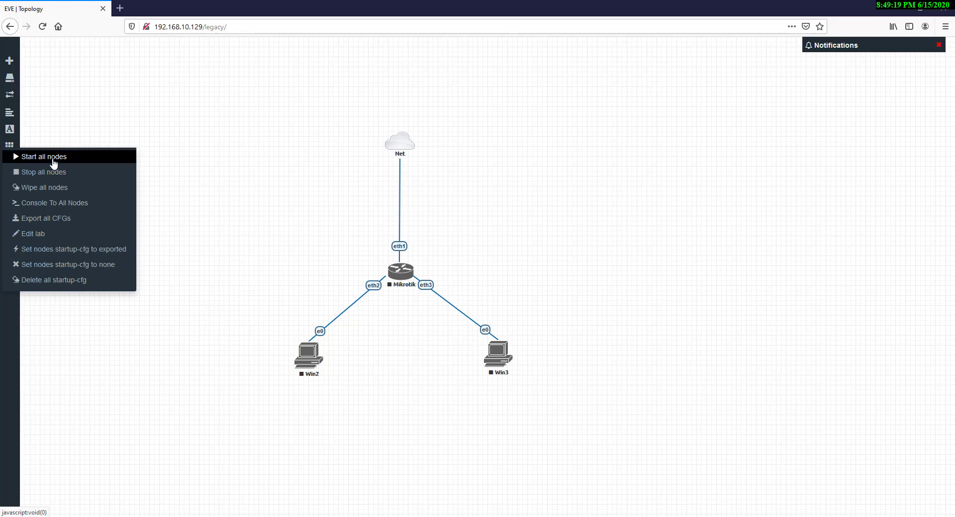
{"action": "left_click", "coordinate": [54, 157]}
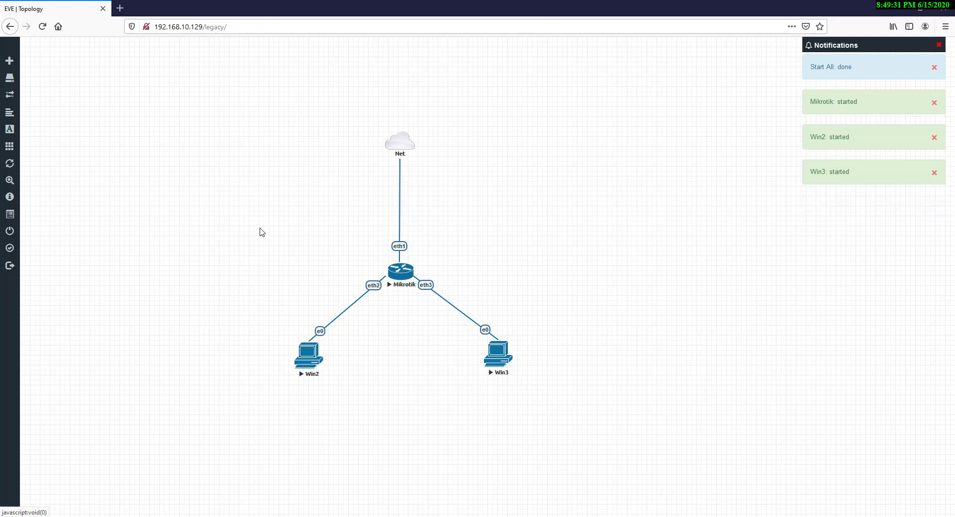
{"action": "left_click", "coordinate": [402, 275]}
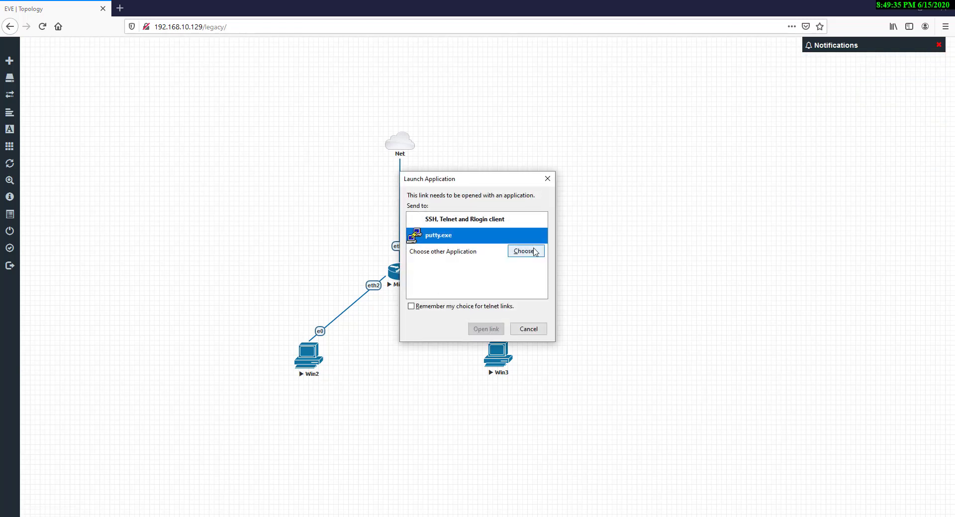
Log in to the Mikrotik console in PuTTY as admin, answer n, then close the session
{"action": "left_click", "coordinate": [485, 329]}
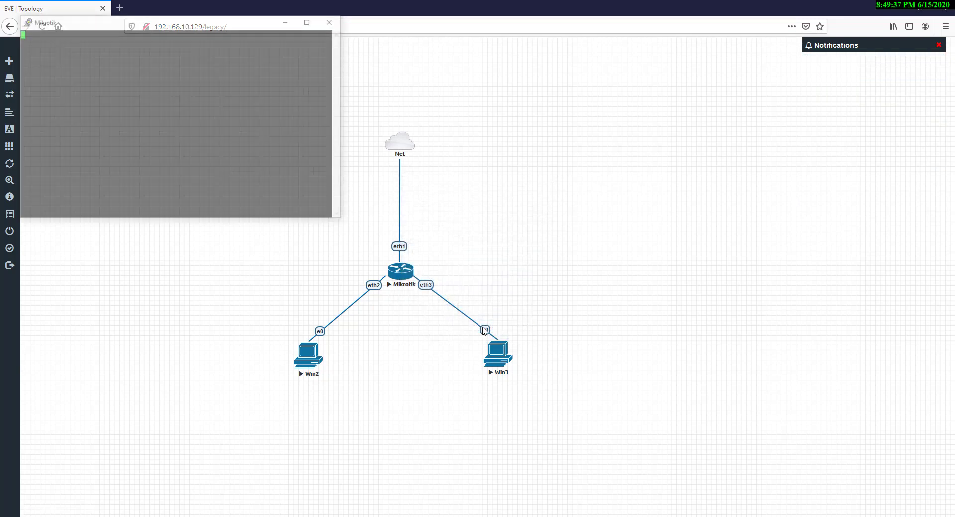
{"action": "left_click_drag", "start_coordinate": [189, 25], "coordinate": [192, 67]}
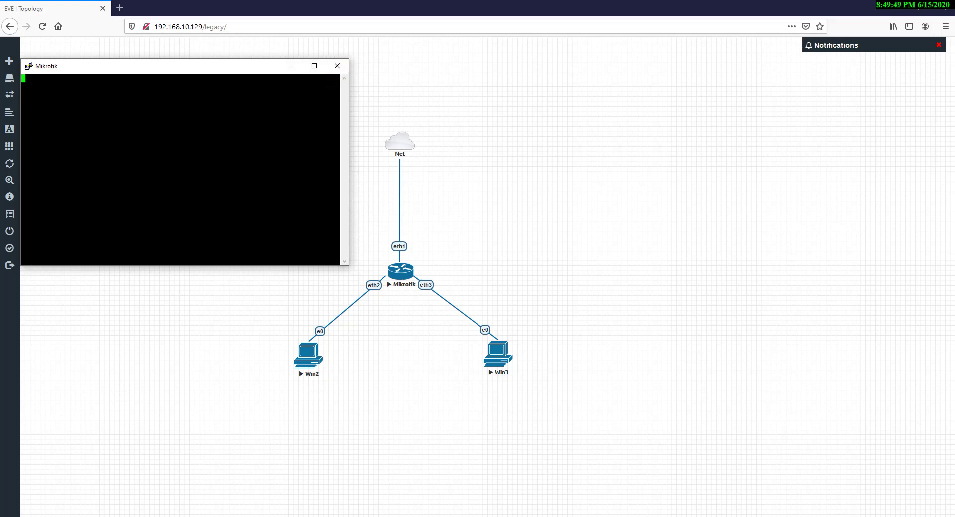
{"action": "key", "text": "Return"}
{"action": "key", "text": "Return"}
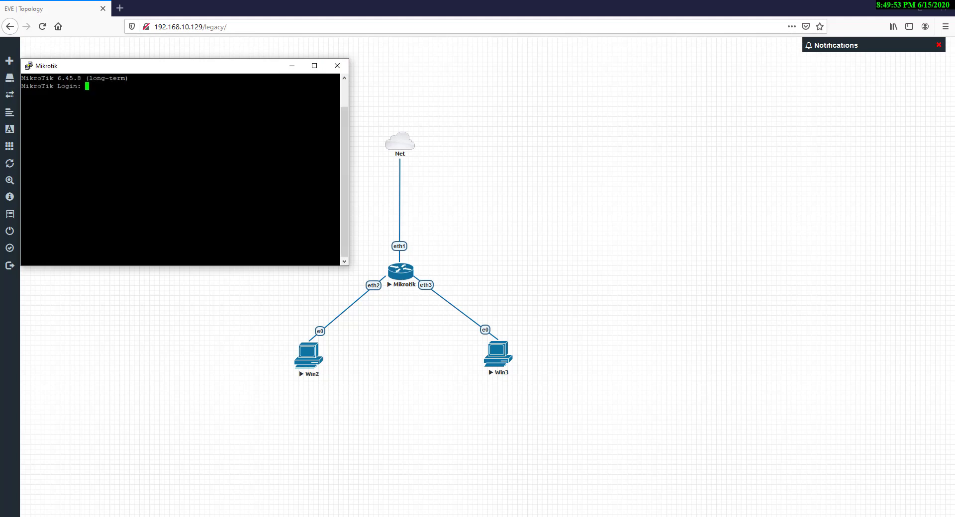
{"action": "type", "text": "admin"}
{"action": "key", "text": "Return"}
{"action": "key", "text": "Return"}
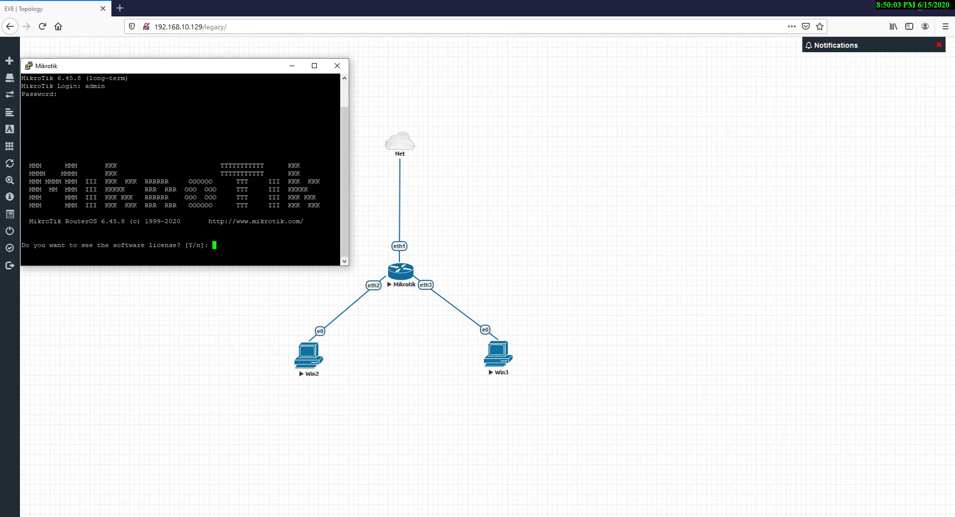
{"action": "type", "text": "n"}
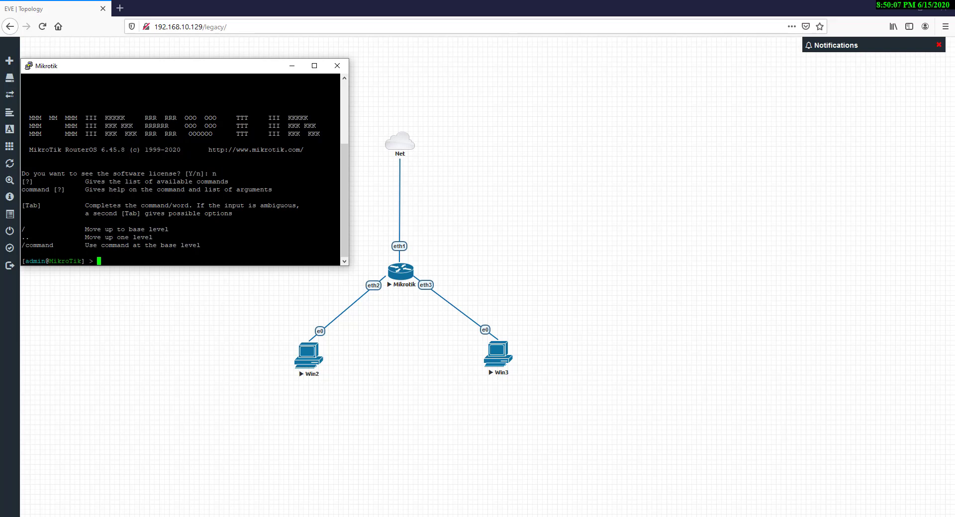
{"action": "left_click", "coordinate": [337, 66]}
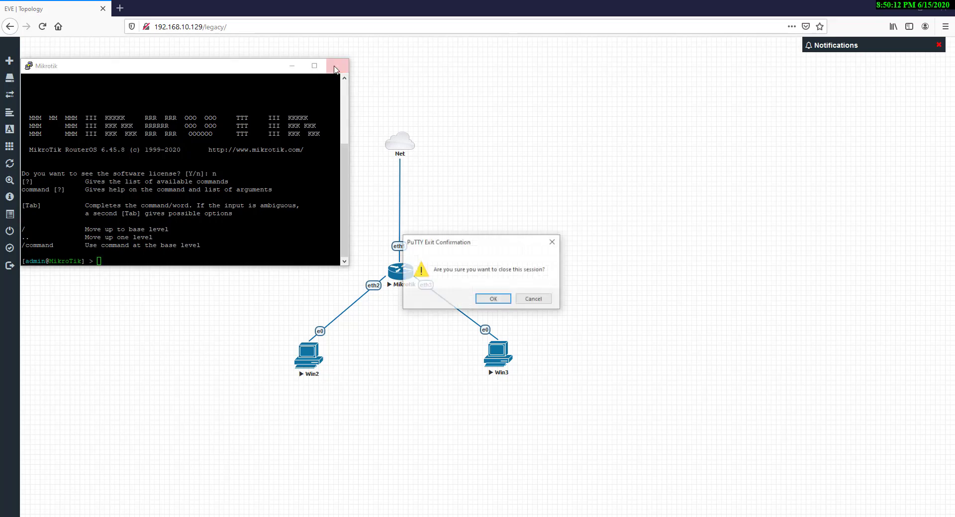
{"action": "left_click", "coordinate": [495, 299]}
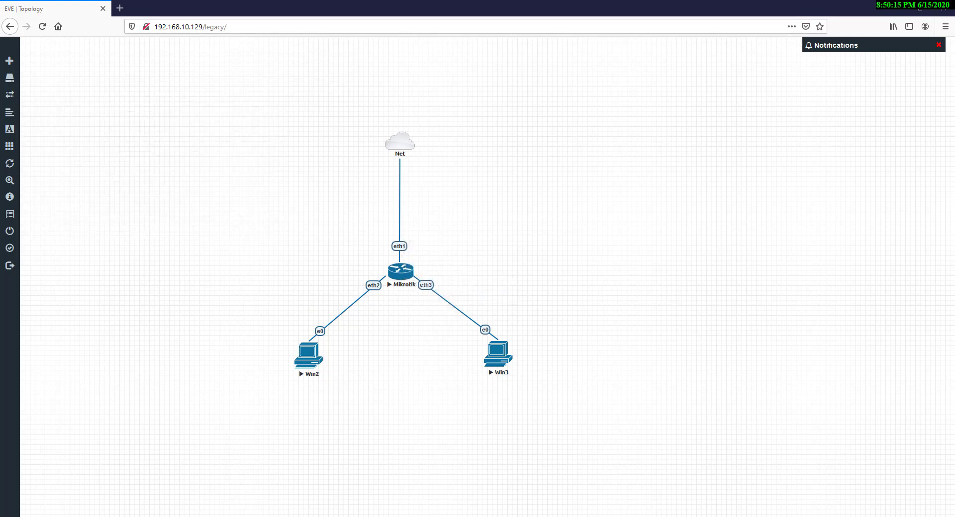
Browse to the Downloads folder and launch winbox64
{"action": "left_click", "coordinate": [281, 516]}
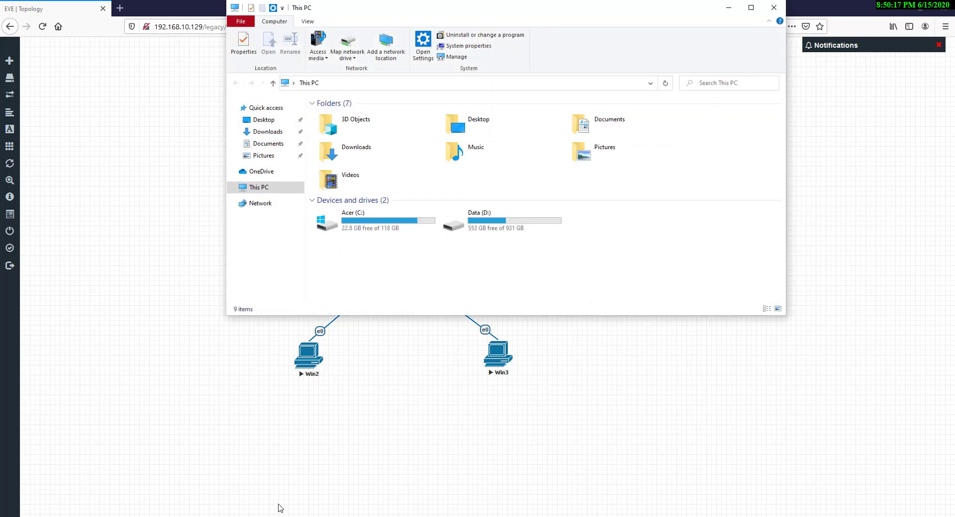
{"action": "left_click", "coordinate": [264, 122]}
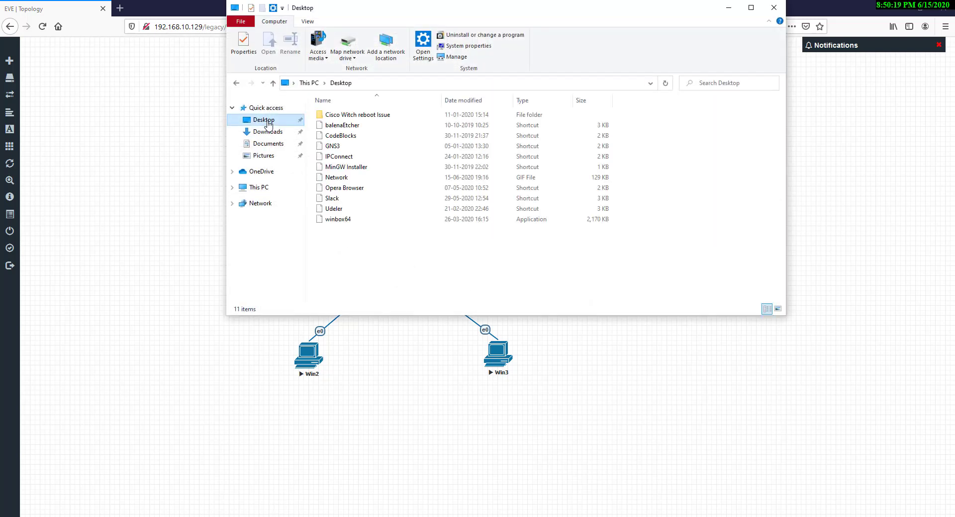
{"action": "left_click", "coordinate": [266, 132]}
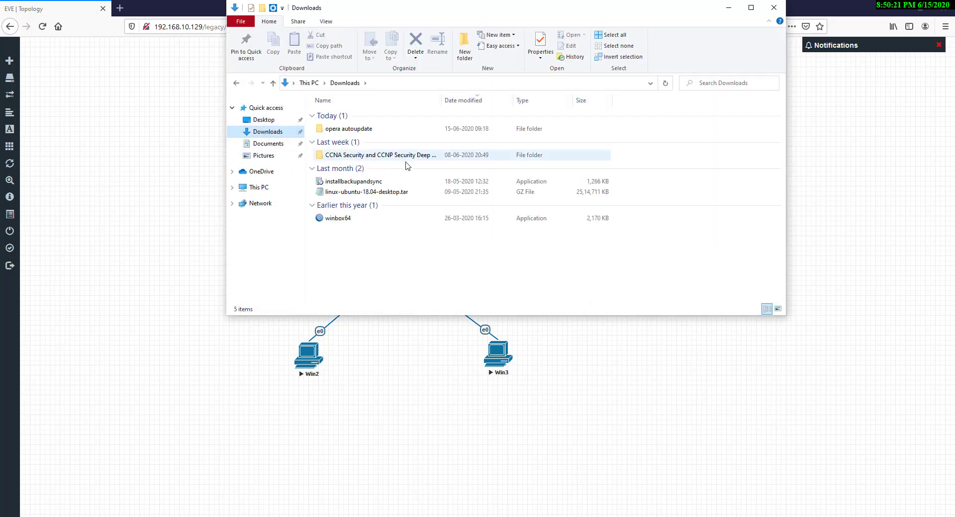
{"action": "double_click", "coordinate": [361, 221]}
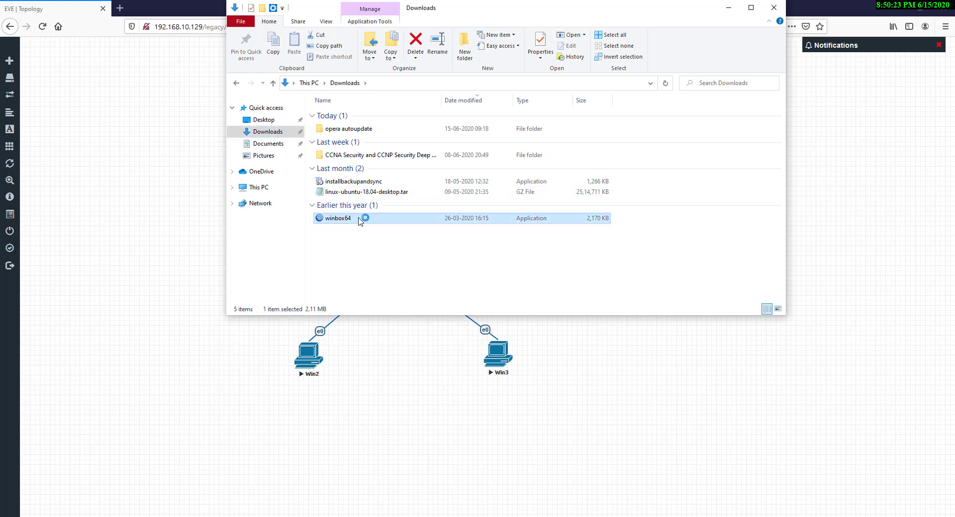
Connect WinBox to the MikroTik router listed under Neighbors by its MAC address
{"action": "left_click", "coordinate": [774, 8]}
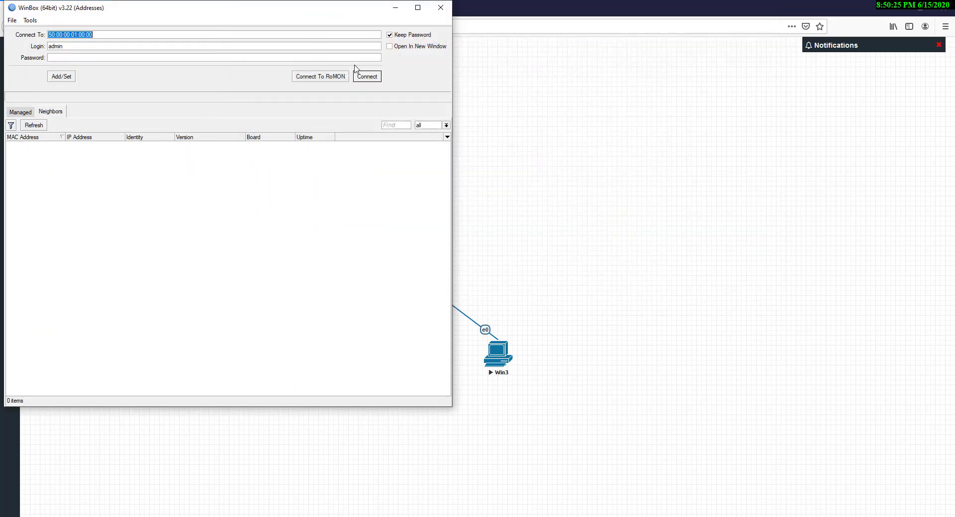
{"action": "left_click_drag", "start_coordinate": [261, 14], "coordinate": [740, 82]}
{"action": "left_click", "coordinate": [509, 214]}
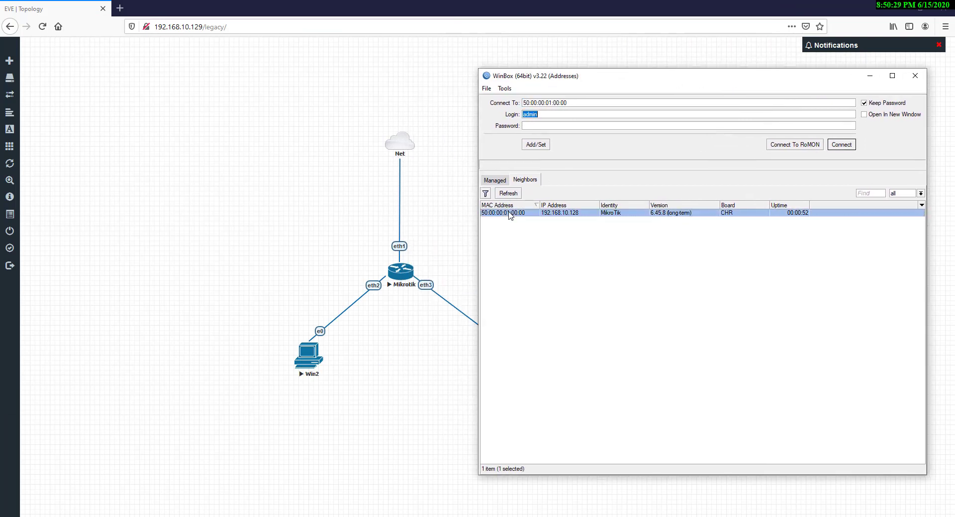
{"action": "left_click", "coordinate": [840, 145]}
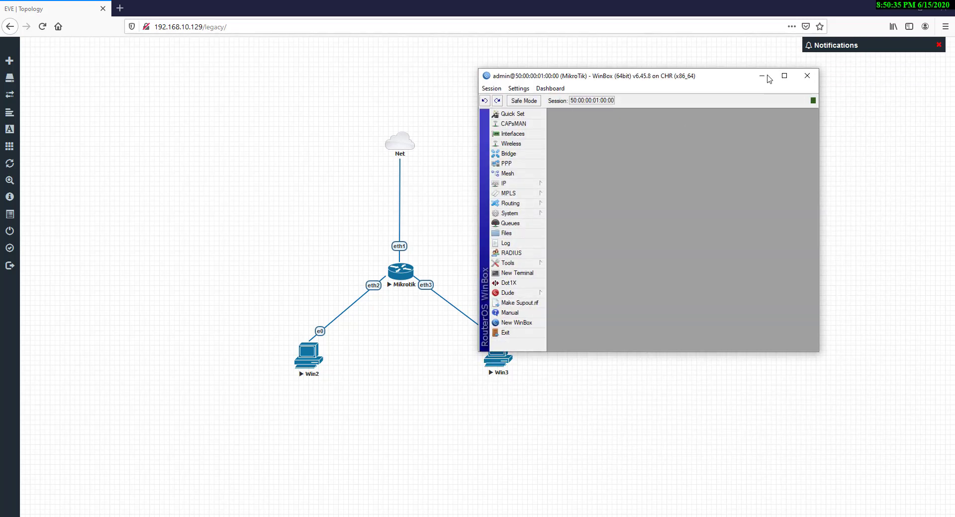
{"action": "left_click_drag", "start_coordinate": [722, 77], "coordinate": [780, 97]}
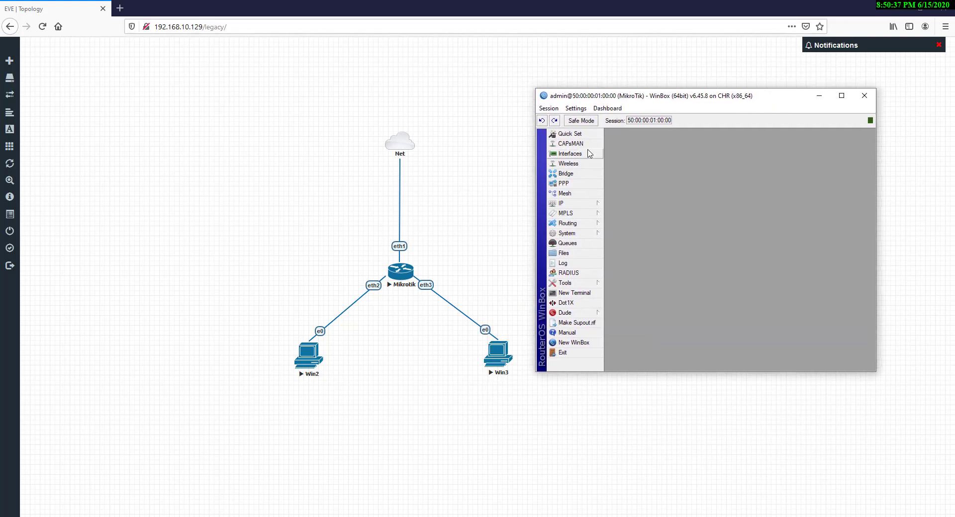
{"action": "left_click", "coordinate": [575, 204]}
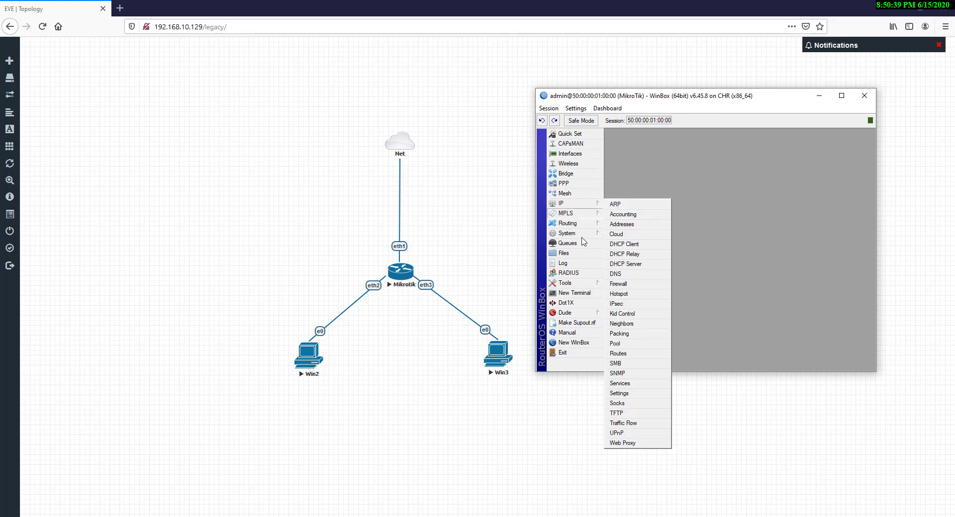
{"action": "mouse_move", "coordinate": [587, 238]}
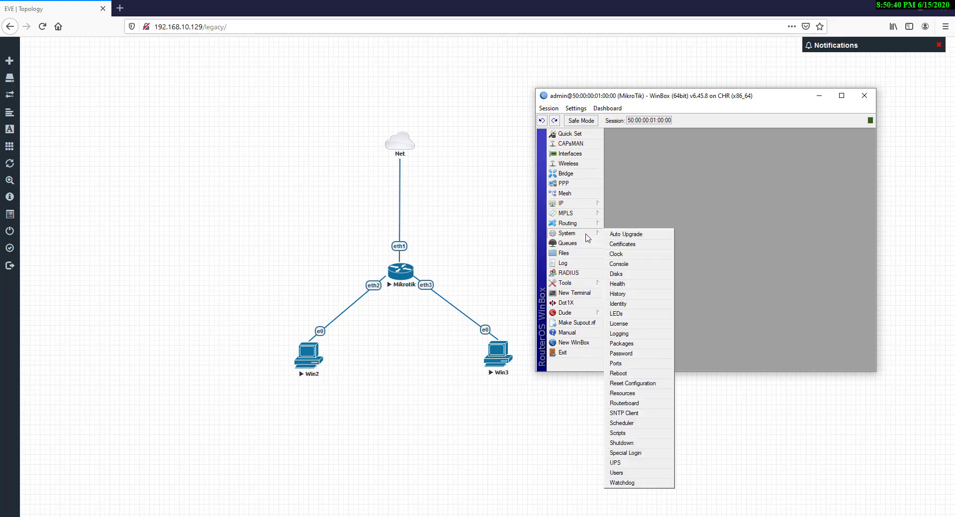
Reset the router configuration with No Default Configuration ticked and confirm the reboot
{"action": "left_click", "coordinate": [631, 384]}
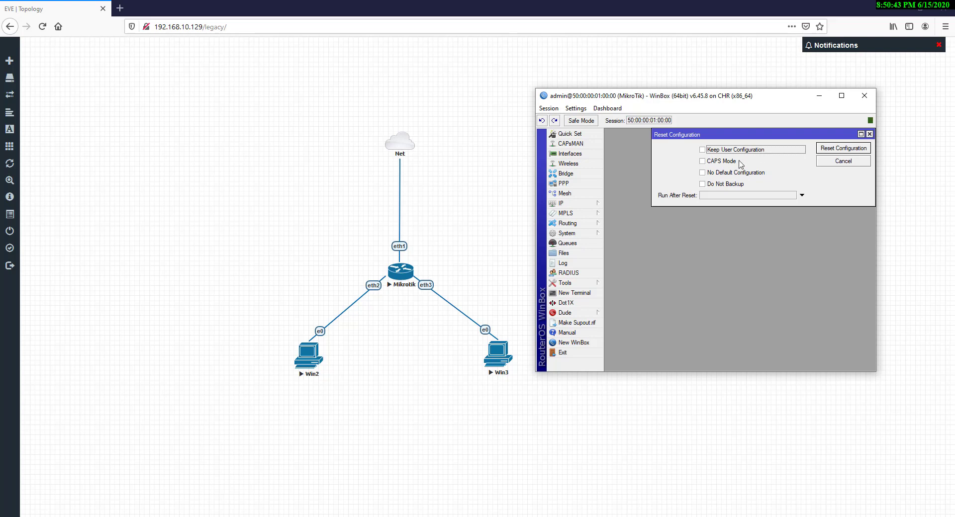
{"action": "left_click", "coordinate": [719, 173]}
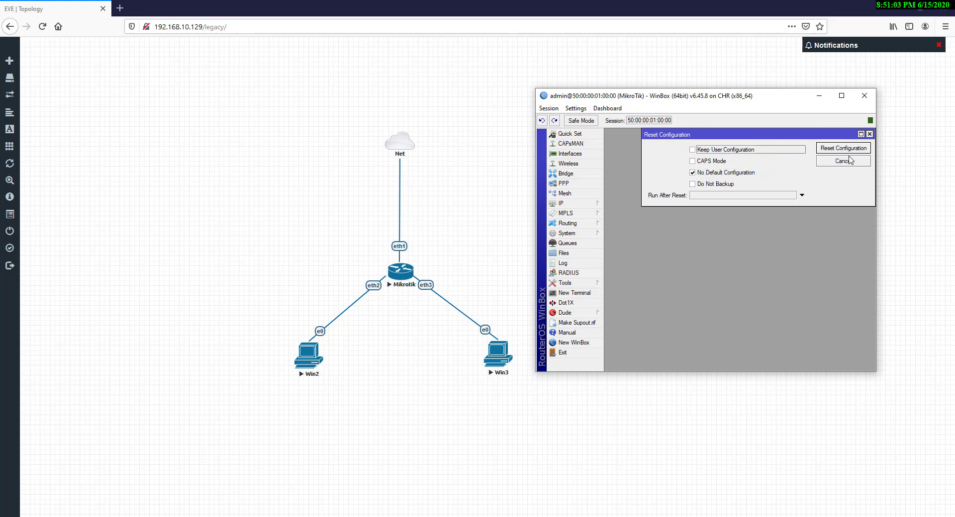
{"action": "left_click", "coordinate": [845, 151]}
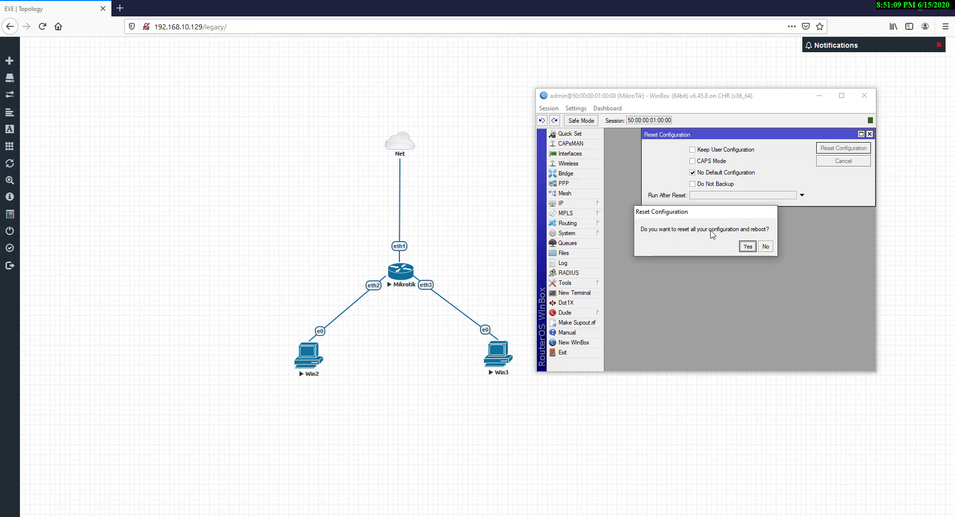
{"action": "left_click", "coordinate": [747, 246]}
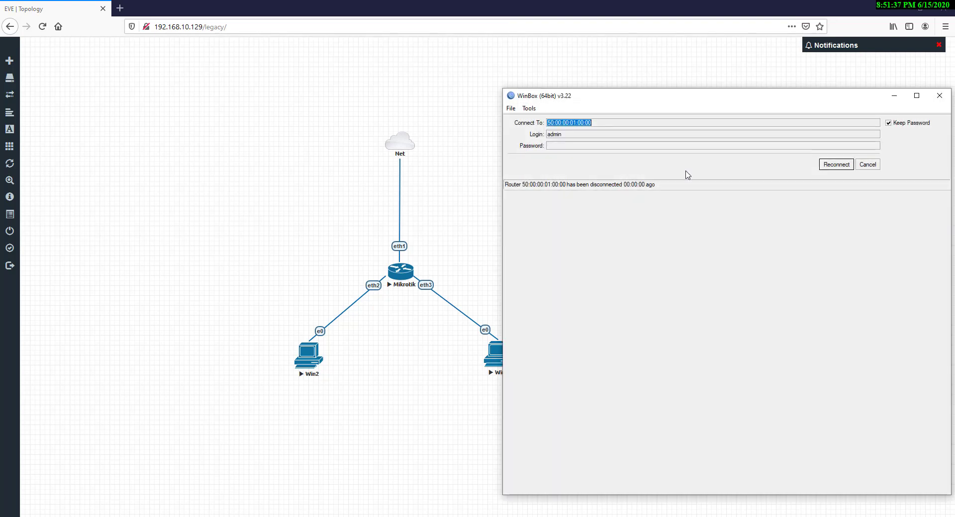
Abandon the reconnect, refresh Neighbors and connect to the reset MikroTik listed at 0.0.0.0
{"action": "left_click_drag", "start_coordinate": [681, 100], "coordinate": [670, 76]}
{"action": "left_click", "coordinate": [873, 141]}
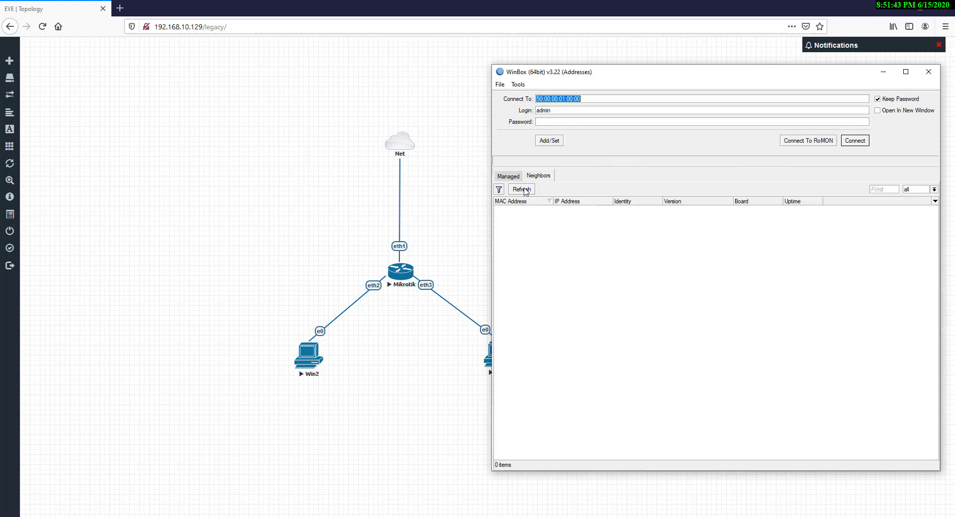
{"action": "left_click_drag", "start_coordinate": [643, 79], "coordinate": [667, 70]}
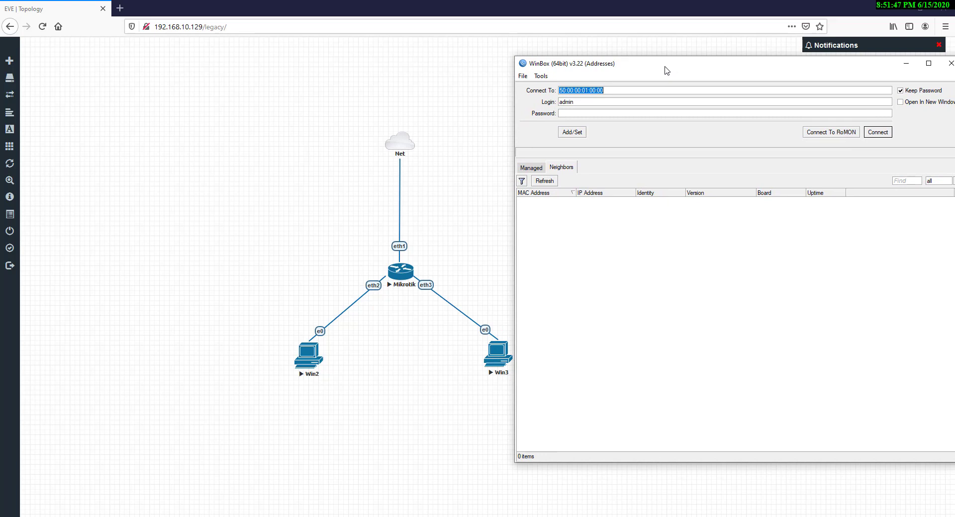
{"action": "left_click", "coordinate": [544, 181]}
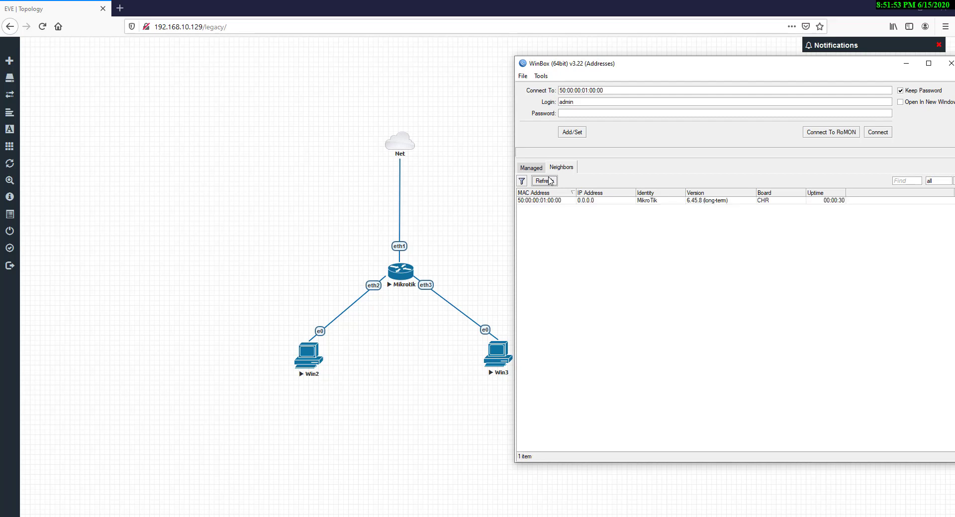
{"action": "left_click", "coordinate": [551, 202]}
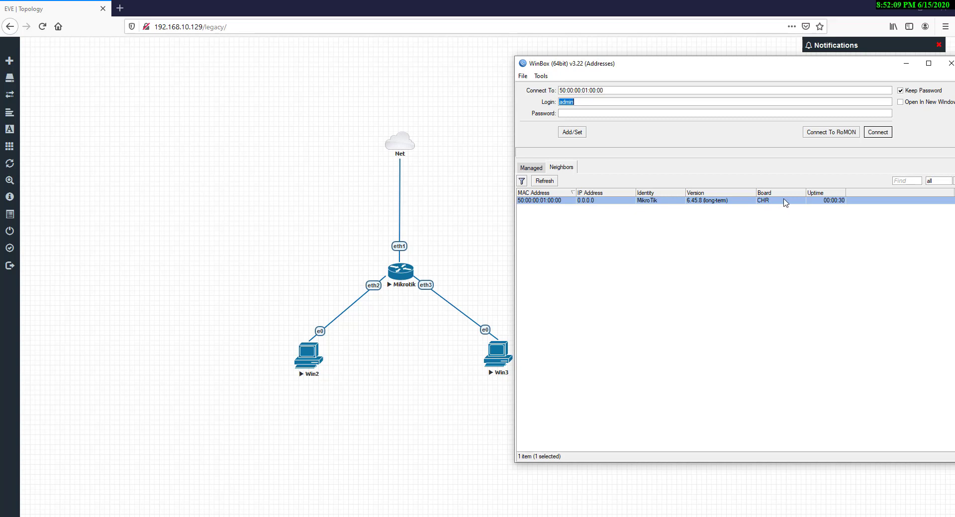
{"action": "left_click", "coordinate": [881, 134]}
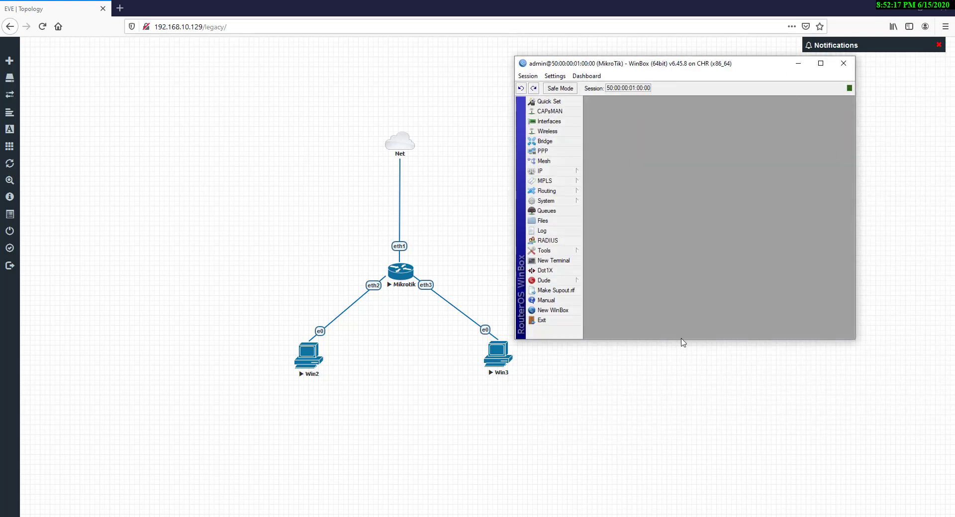
Make the router session window taller, shift it right, and switch to the Paint diagram
{"action": "left_click_drag", "start_coordinate": [683, 340], "coordinate": [684, 472]}
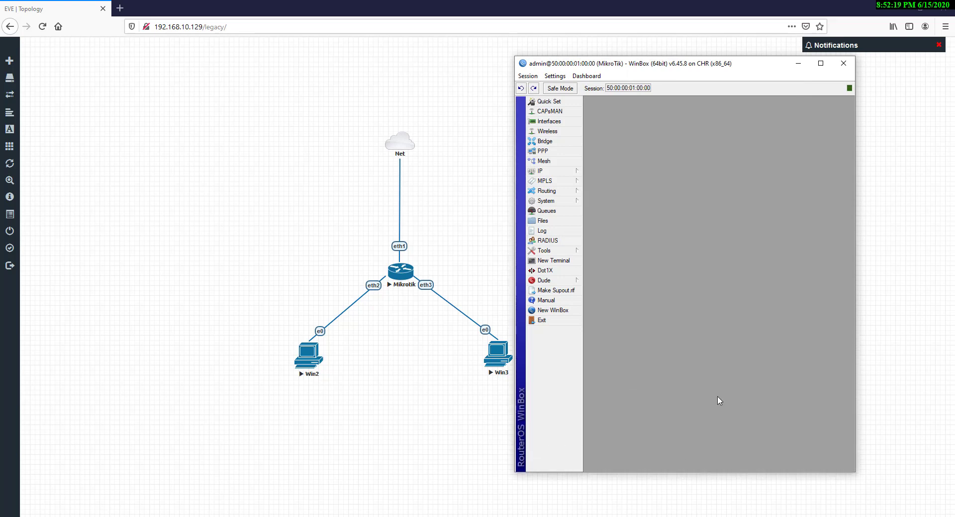
{"action": "left_click_drag", "start_coordinate": [643, 66], "coordinate": [682, 76]}
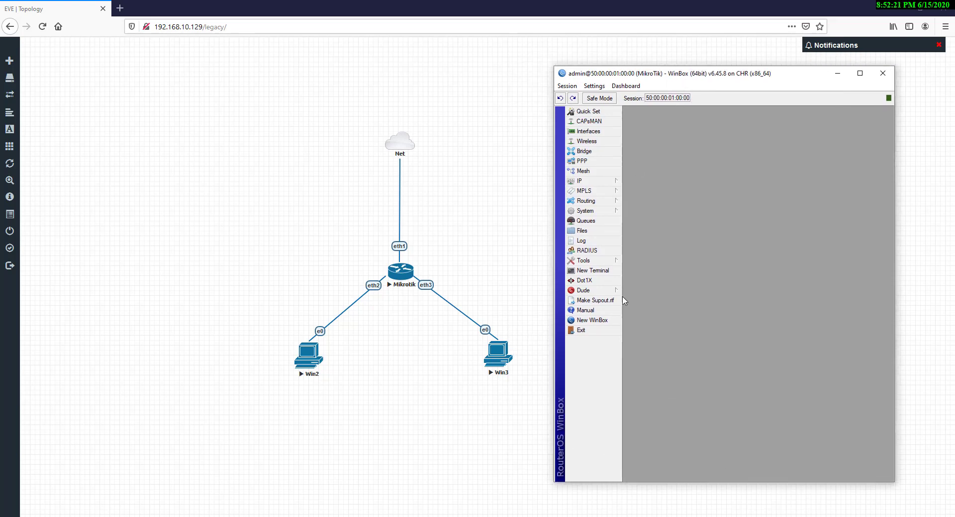
{"action": "key", "text": "alt+Tab"}
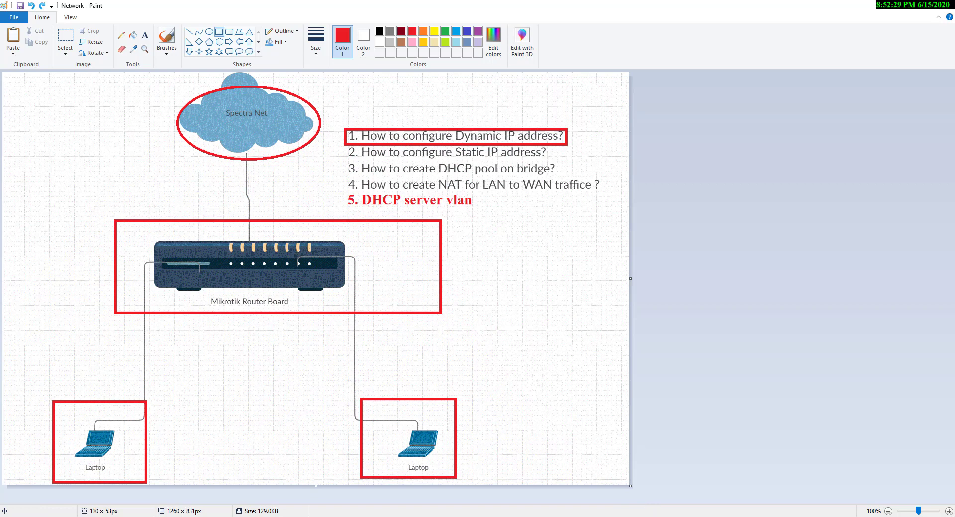
Rename the ether1 interface to WAN1 in its properties
{"action": "key", "text": "alt+Tab"}
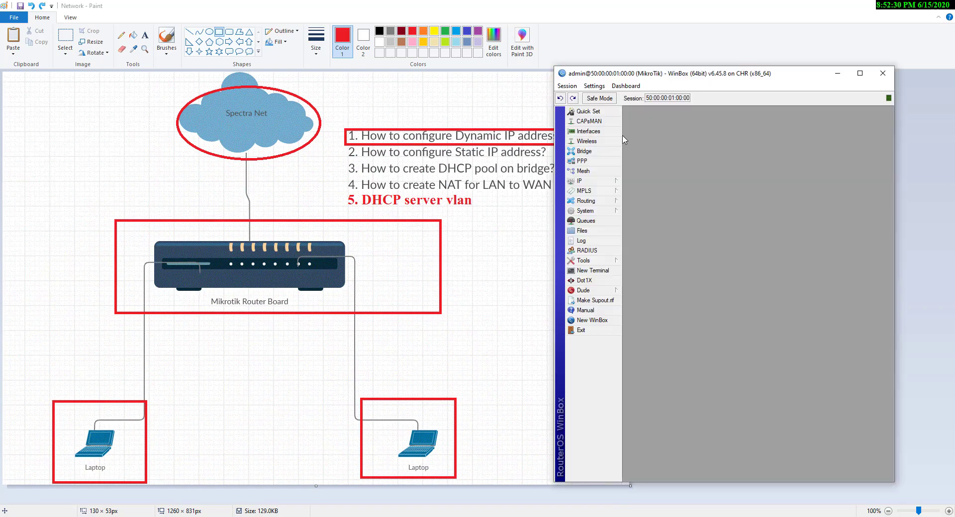
{"action": "left_click", "coordinate": [586, 131]}
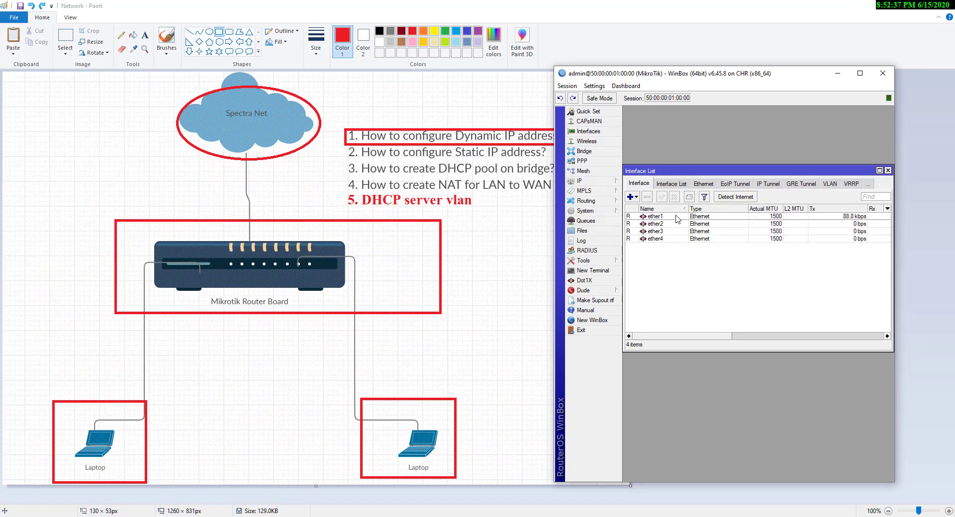
{"action": "left_click", "coordinate": [675, 216]}
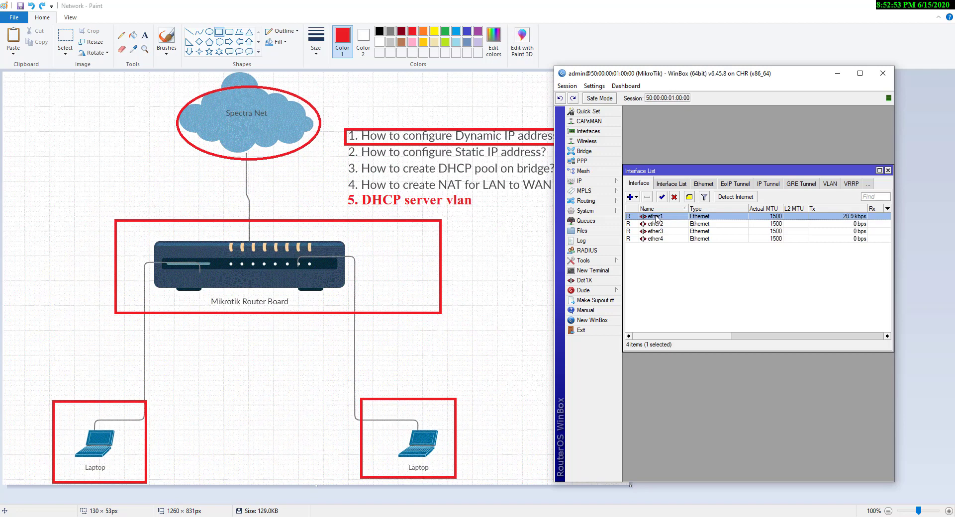
{"action": "double_click", "coordinate": [656, 216]}
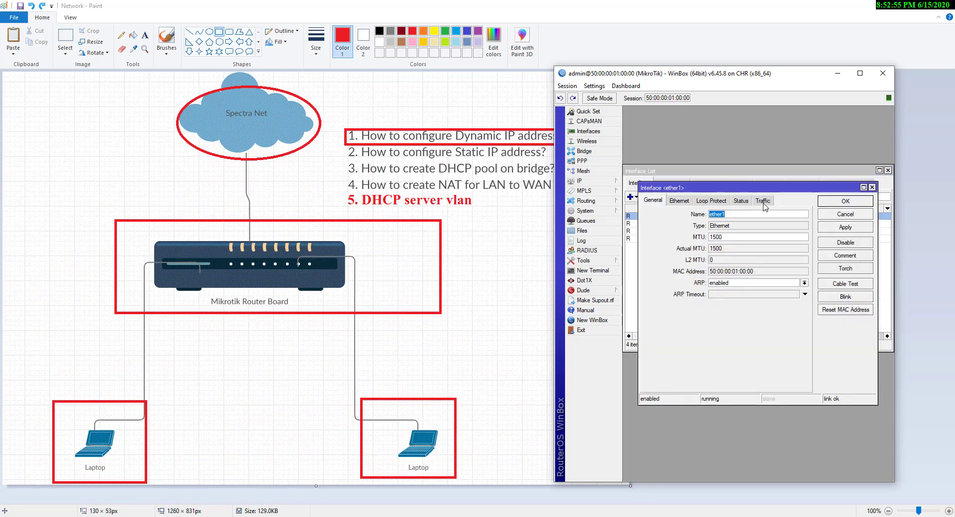
{"action": "left_click_drag", "start_coordinate": [764, 191], "coordinate": [761, 240]}
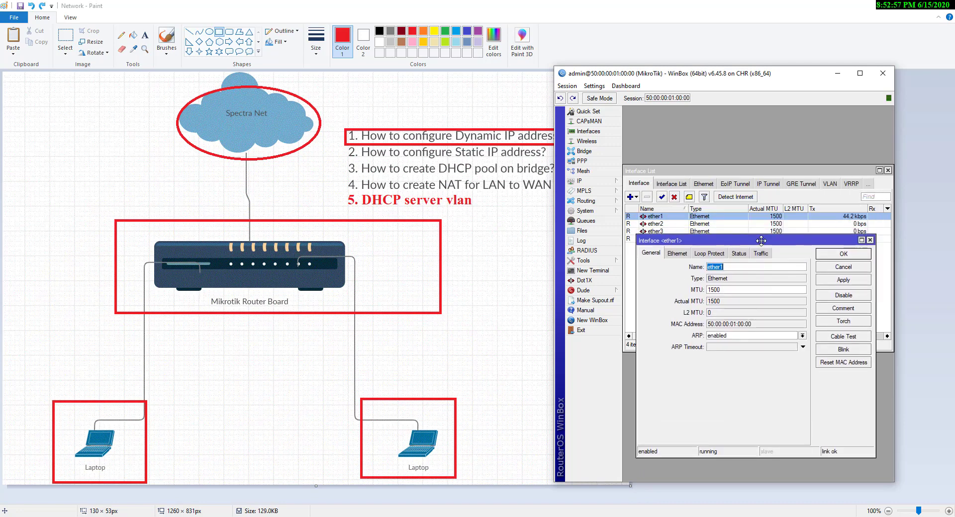
{"action": "key", "text": "Caps_Lock"}
{"action": "type", "text": "WA"}
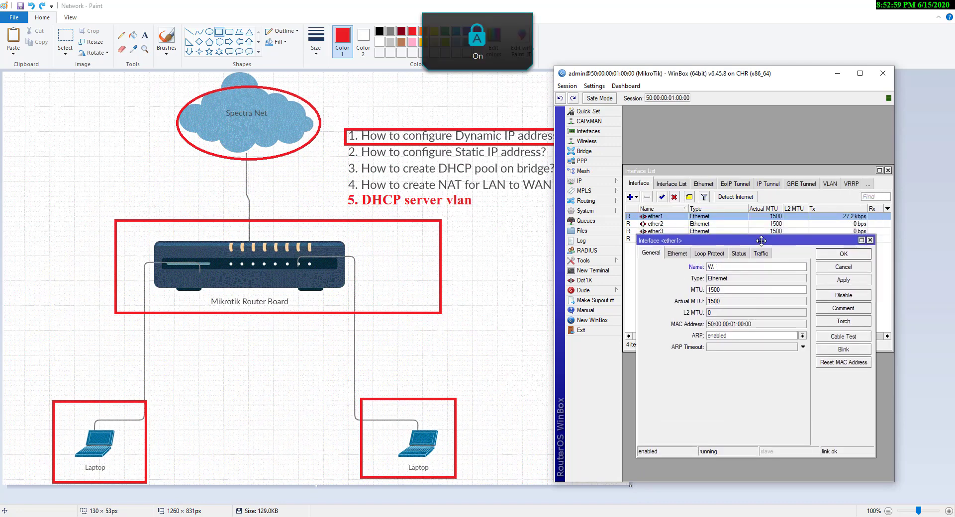
{"action": "type", "text": "N1"}
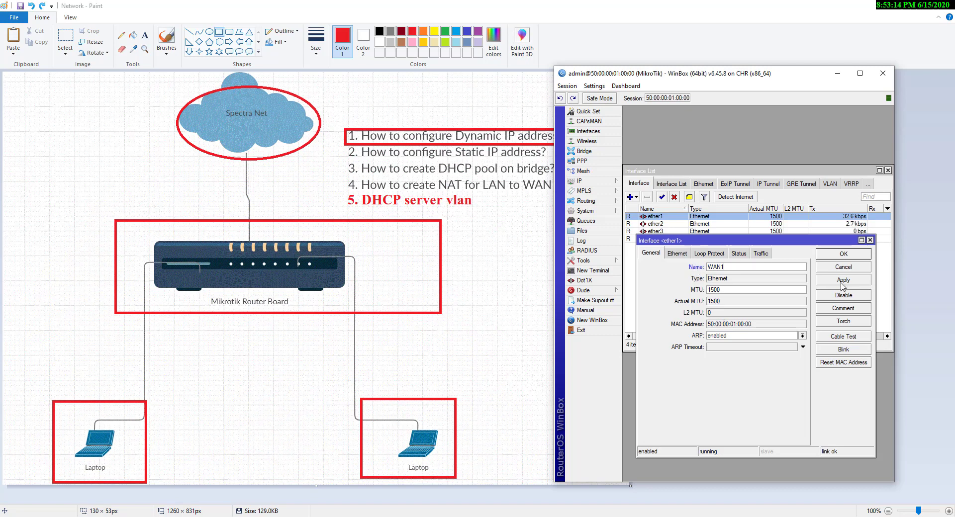
{"action": "left_click", "coordinate": [841, 285]}
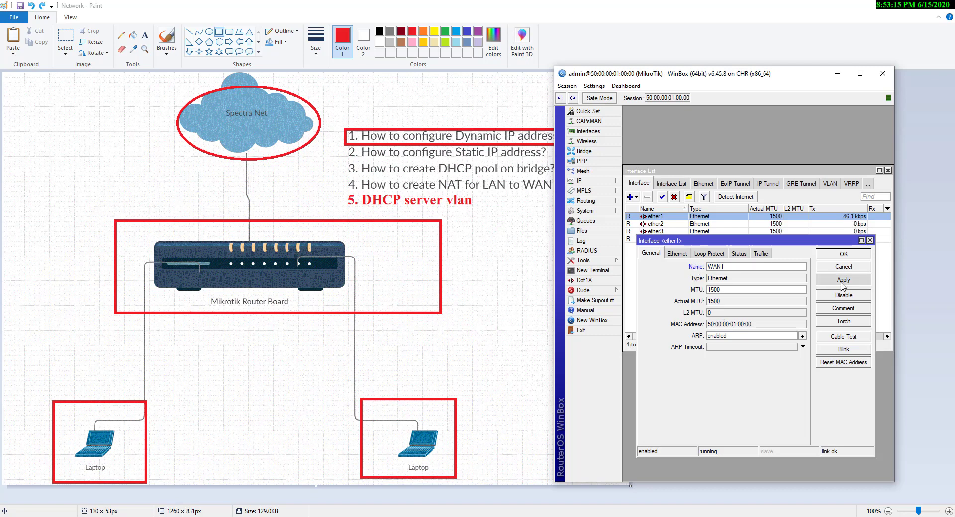
Add the comment 'ether1' to WAN1, then apply and close its settings
{"action": "left_click", "coordinate": [835, 309]}
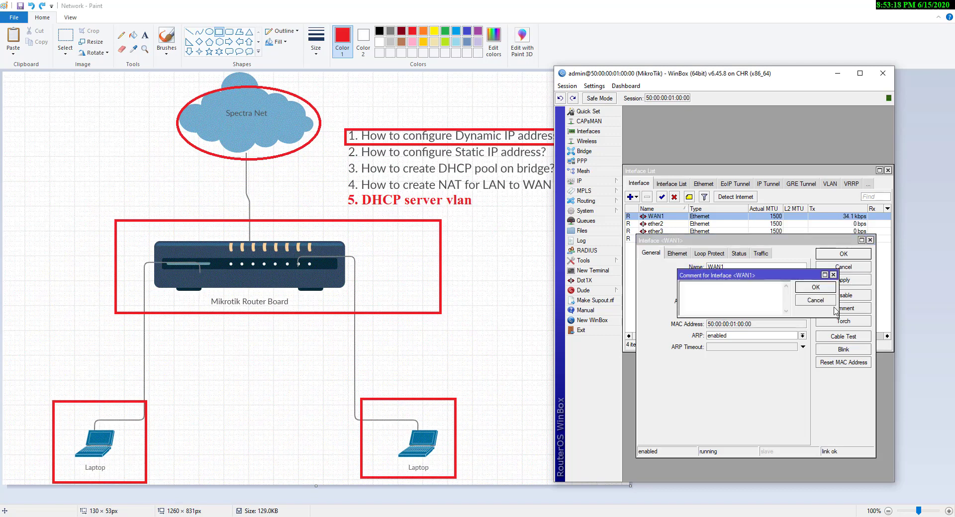
{"action": "key", "text": "Caps_Lock"}
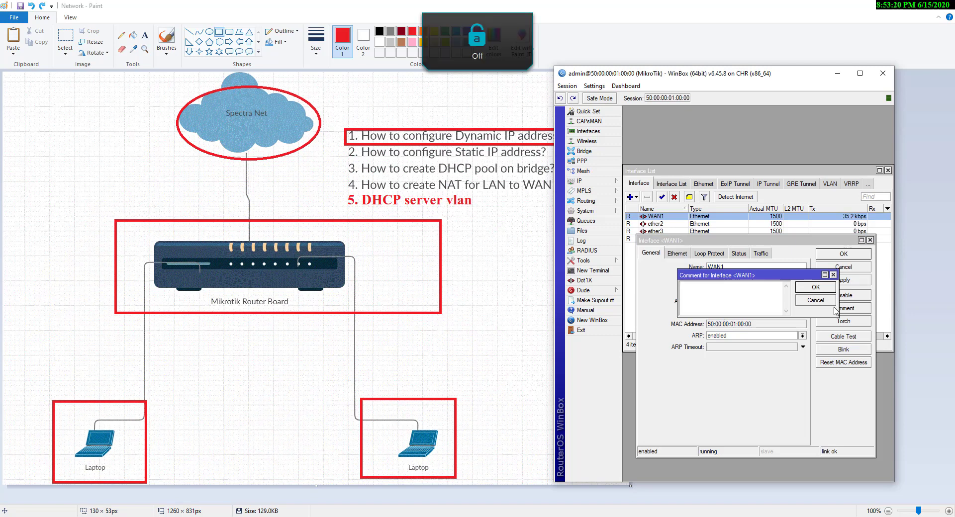
{"action": "type", "text": "e"}
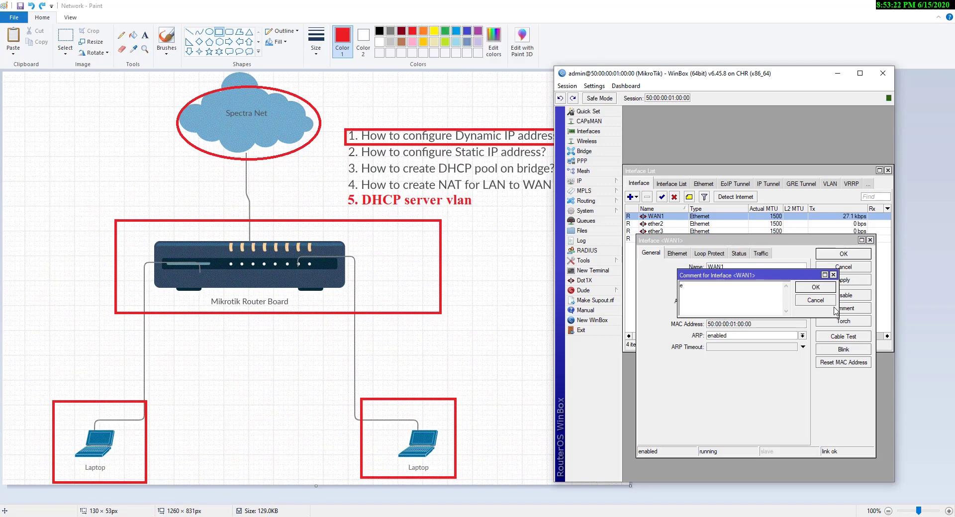
{"action": "type", "text": "ther1"}
{"action": "left_click", "coordinate": [817, 290]}
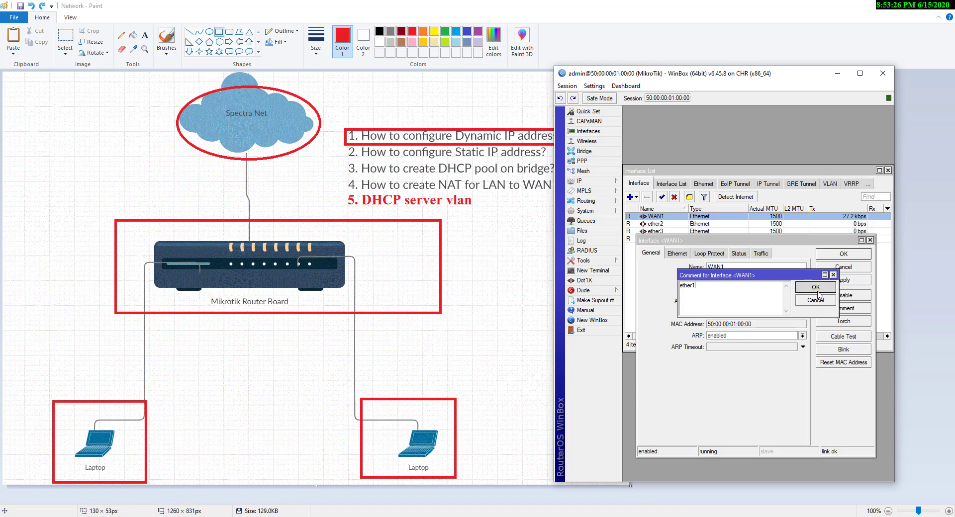
{"action": "left_click", "coordinate": [849, 281]}
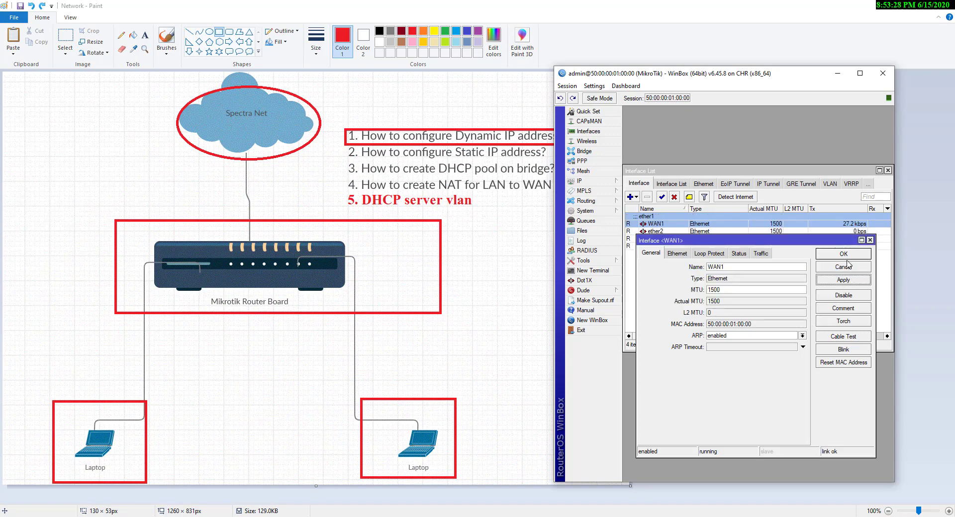
{"action": "left_click", "coordinate": [845, 255]}
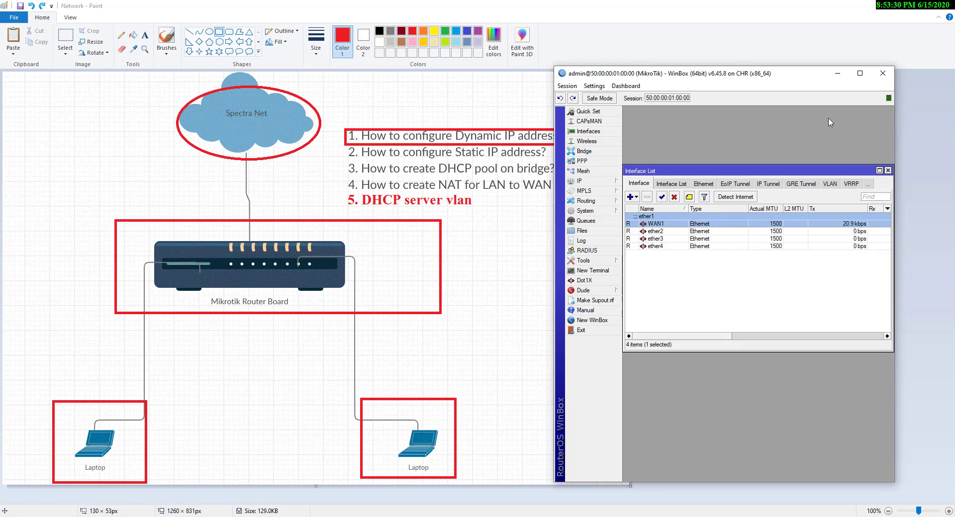
Maximize WinBox, glance at the Paint diagram, and close the Interface List
{"action": "left_click", "coordinate": [859, 73]}
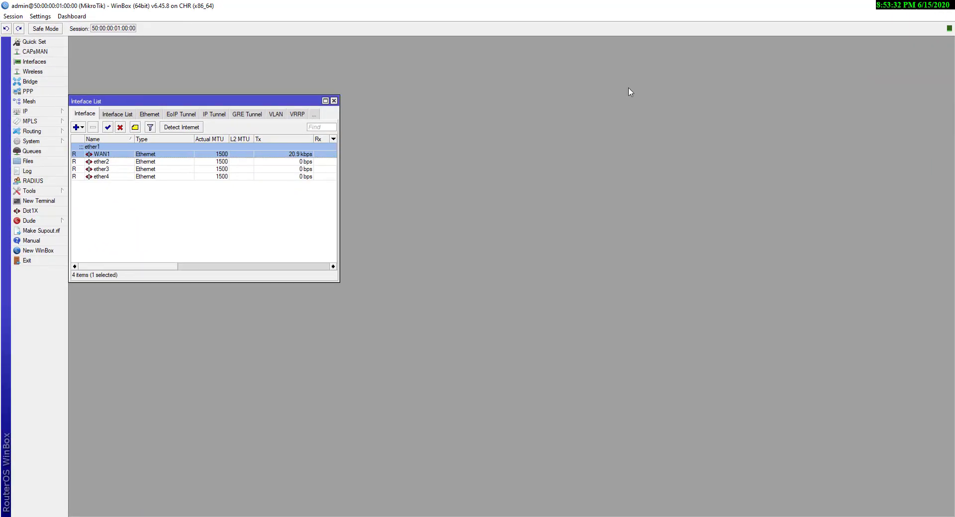
{"action": "left_click_drag", "start_coordinate": [307, 103], "coordinate": [349, 48]}
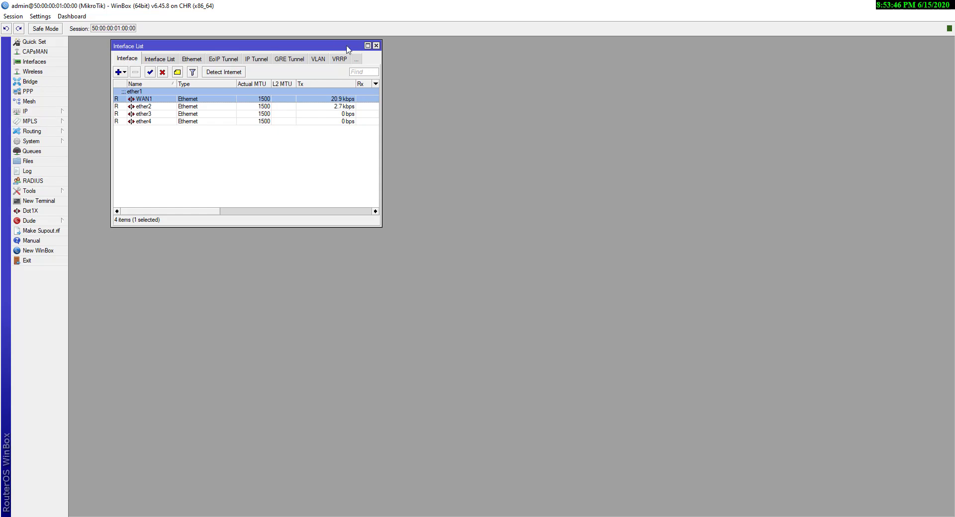
{"action": "key", "text": "alt+Tab"}
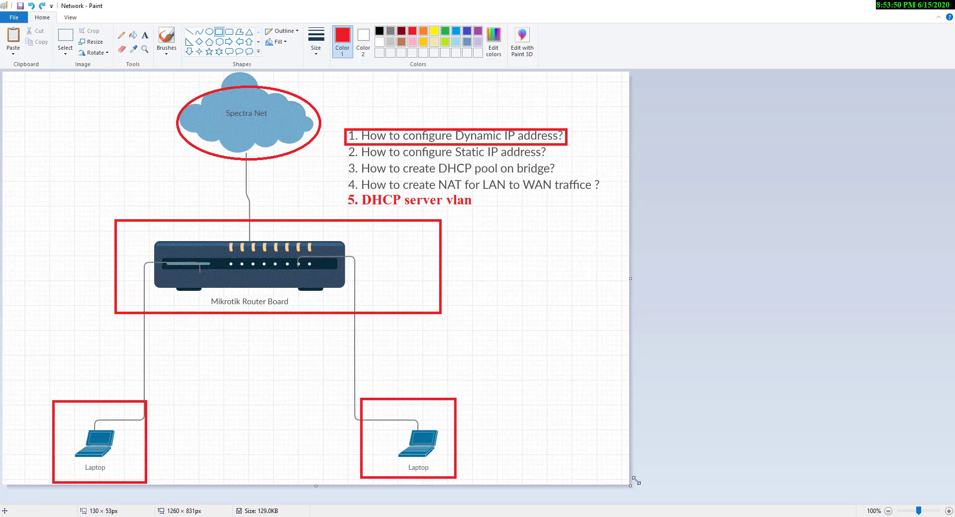
{"action": "key", "text": "alt+Tab"}
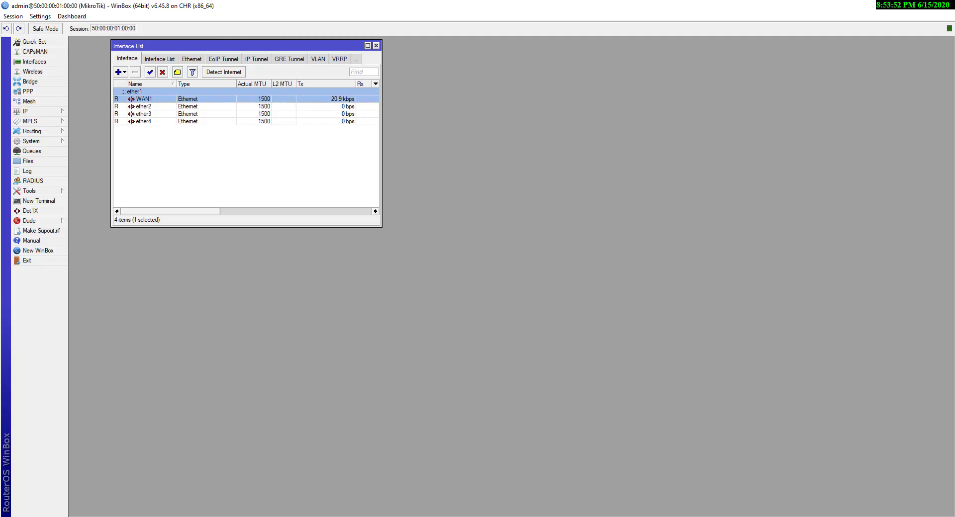
{"action": "key", "text": "Escape"}
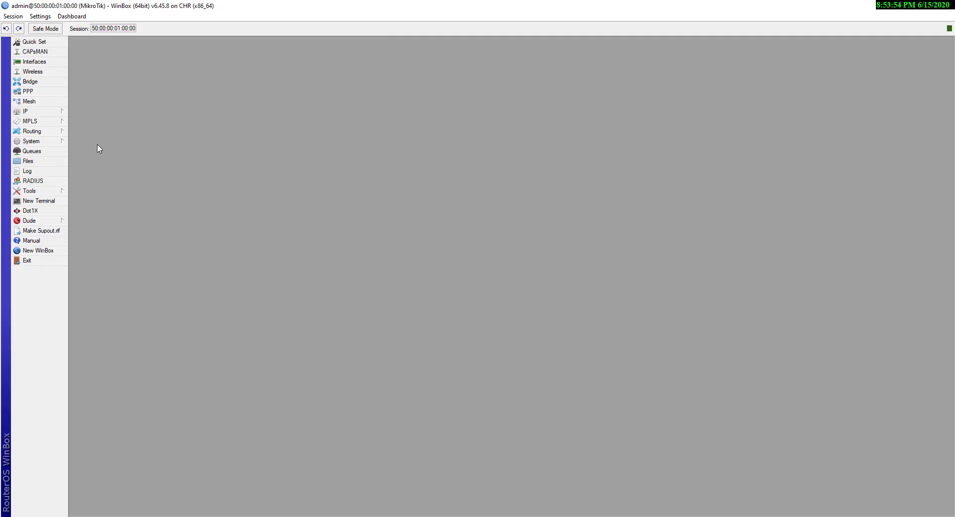
Open IP > DHCP Client and select the ether2 client, still in searching status
{"action": "left_click", "coordinate": [45, 116]}
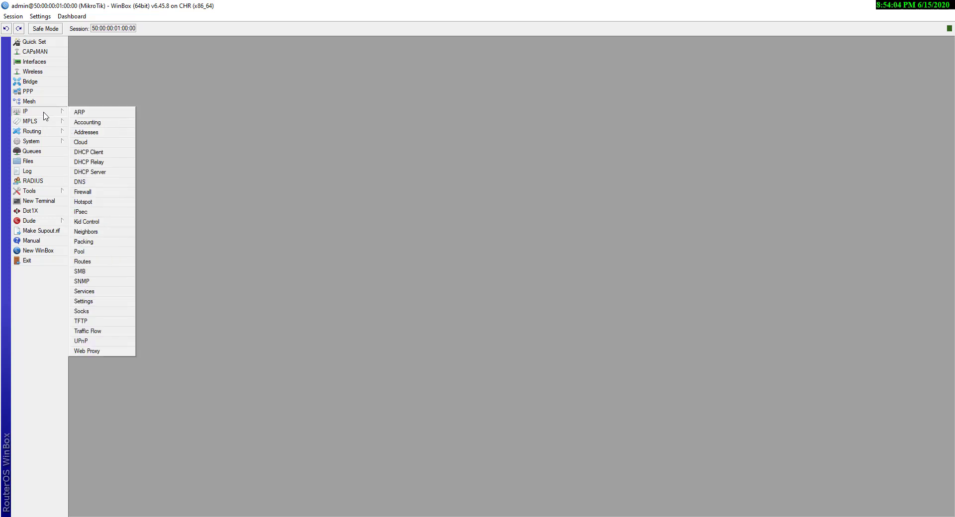
{"action": "left_click", "coordinate": [98, 156]}
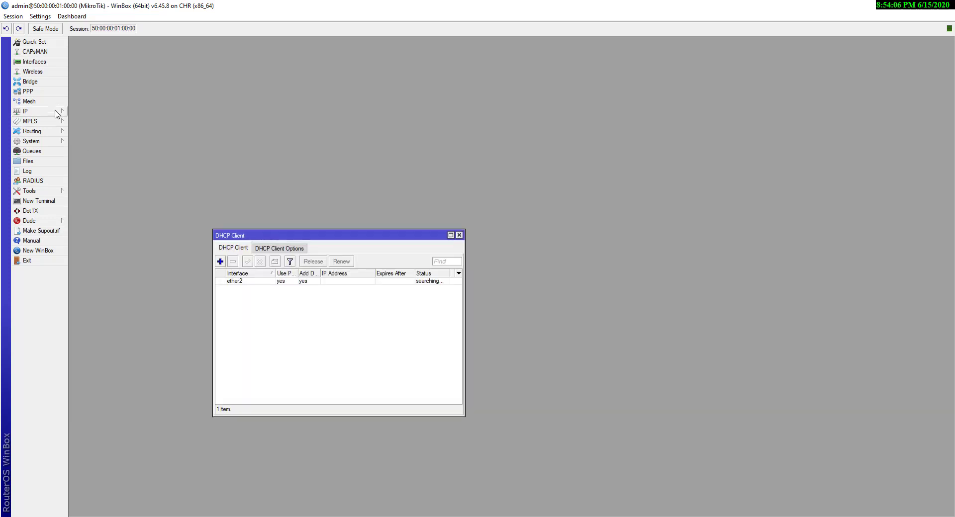
{"action": "mouse_move", "coordinate": [54, 112]}
{"action": "left_click", "coordinate": [300, 334]}
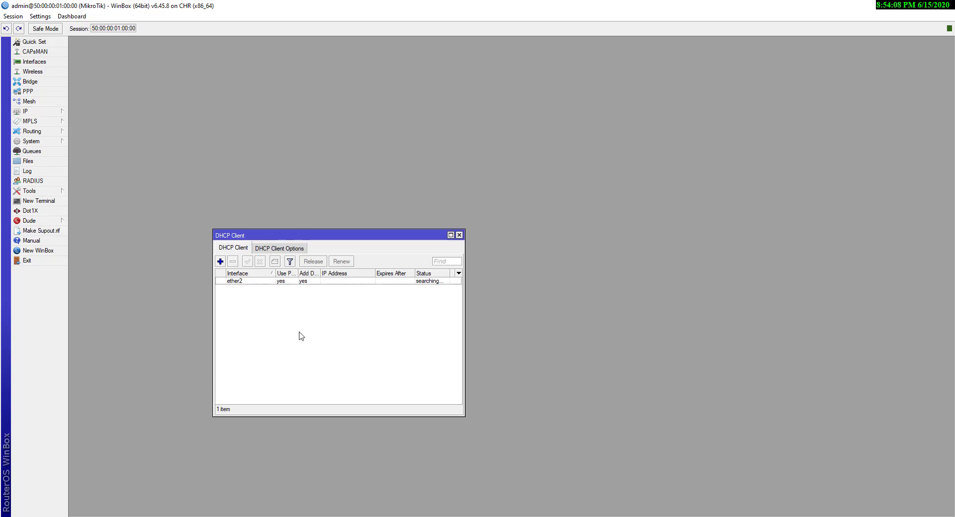
{"action": "key", "text": "Escape"}
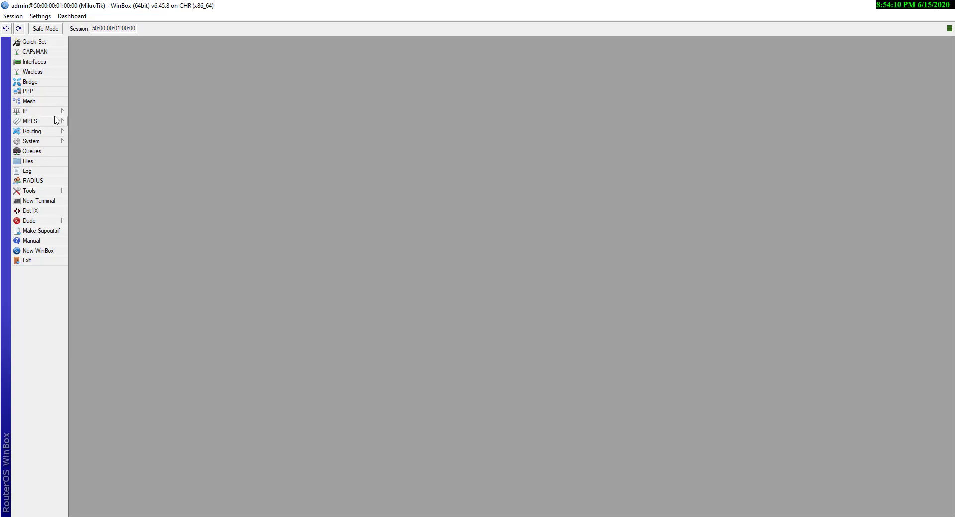
{"action": "mouse_move", "coordinate": [54, 117]}
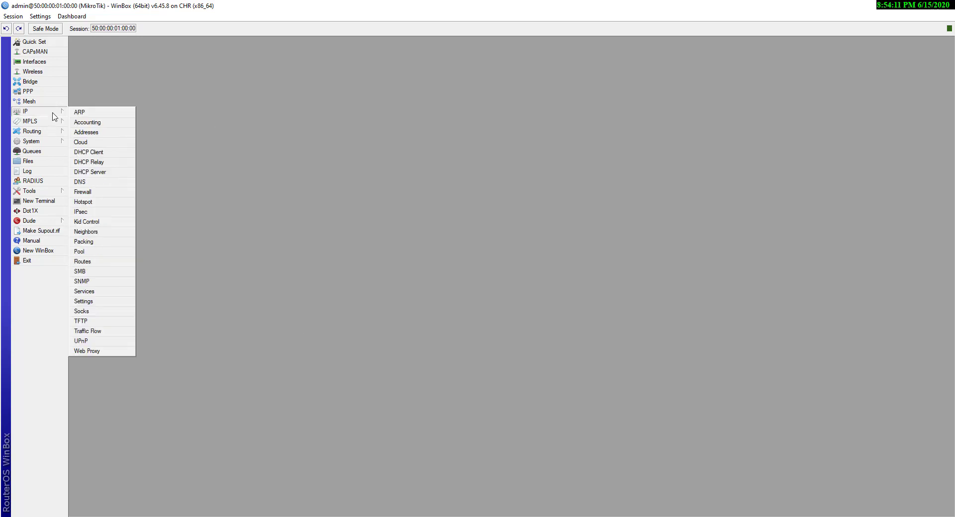
{"action": "left_click", "coordinate": [95, 152]}
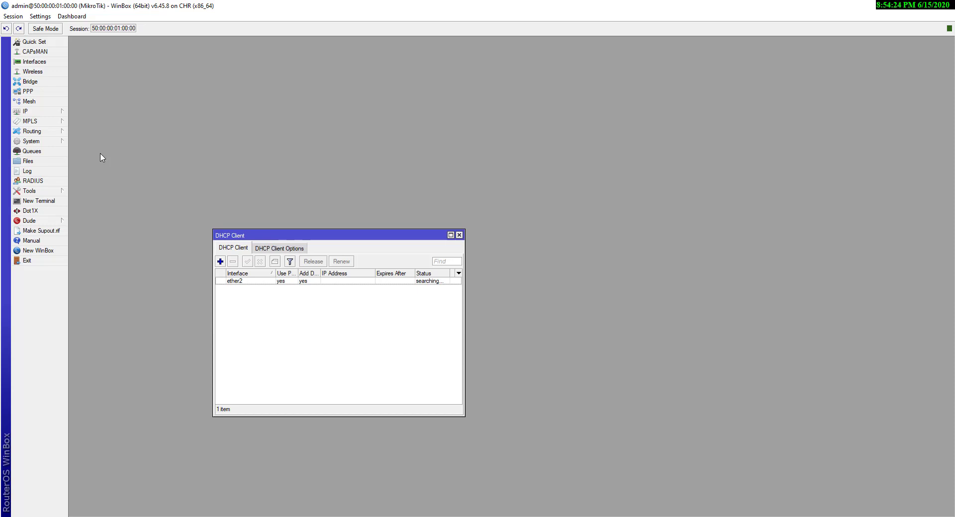
{"action": "left_click", "coordinate": [253, 282]}
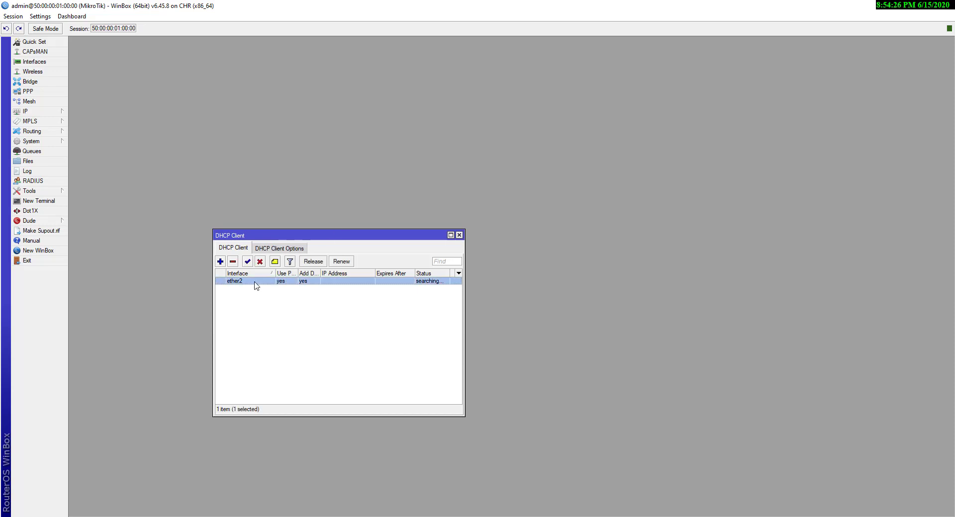
Remove the ether2 DHCP client and add one on WAN1, which binds 192.168.10.128/24
{"action": "left_click", "coordinate": [232, 262]}
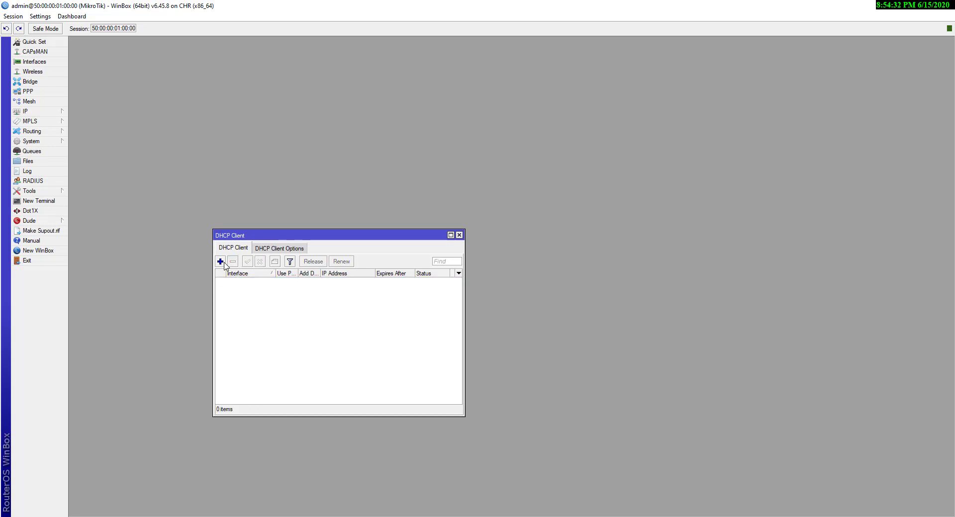
{"action": "left_click", "coordinate": [220, 262]}
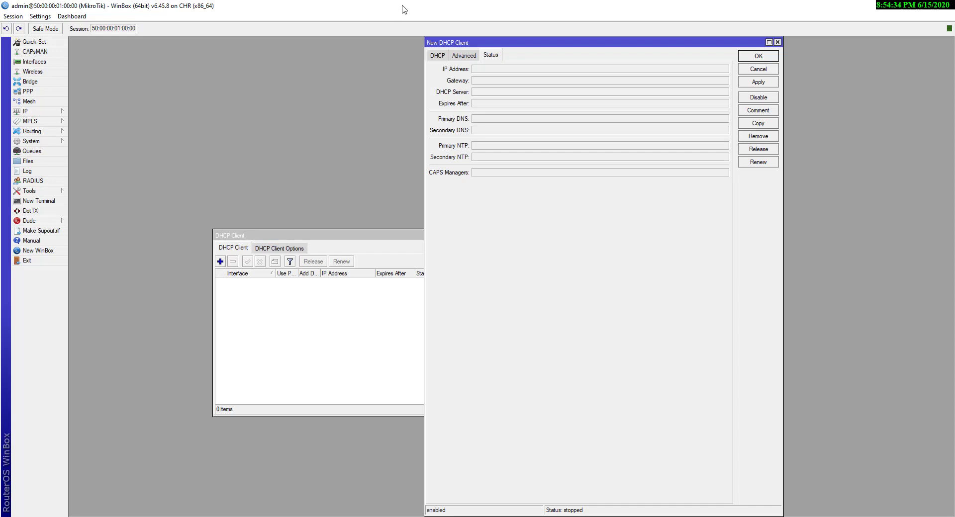
{"action": "left_click", "coordinate": [437, 56]}
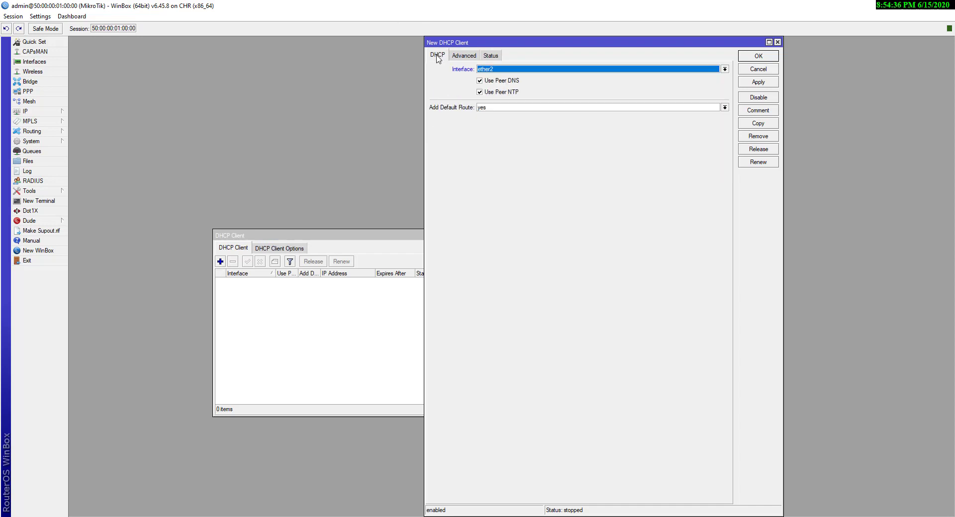
{"action": "left_click", "coordinate": [515, 71]}
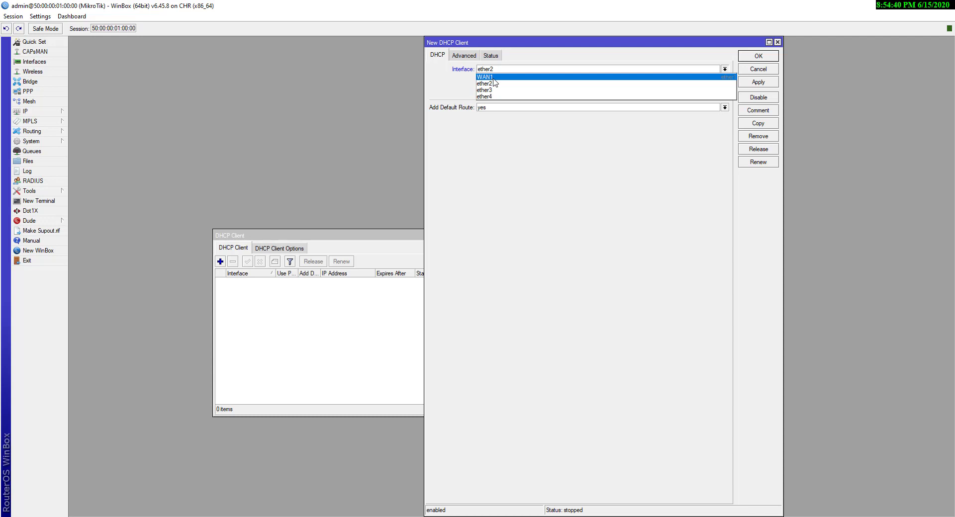
{"action": "left_click", "coordinate": [495, 82]}
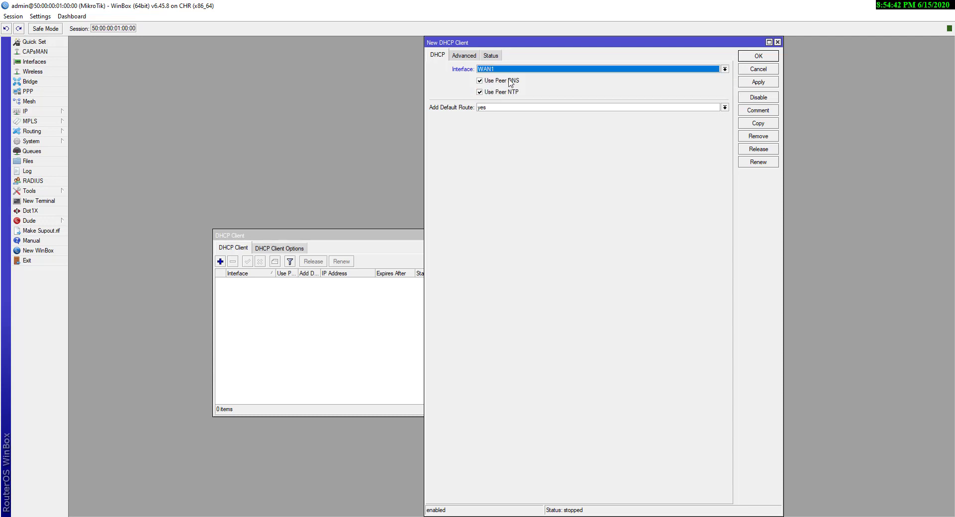
{"action": "left_click", "coordinate": [758, 83]}
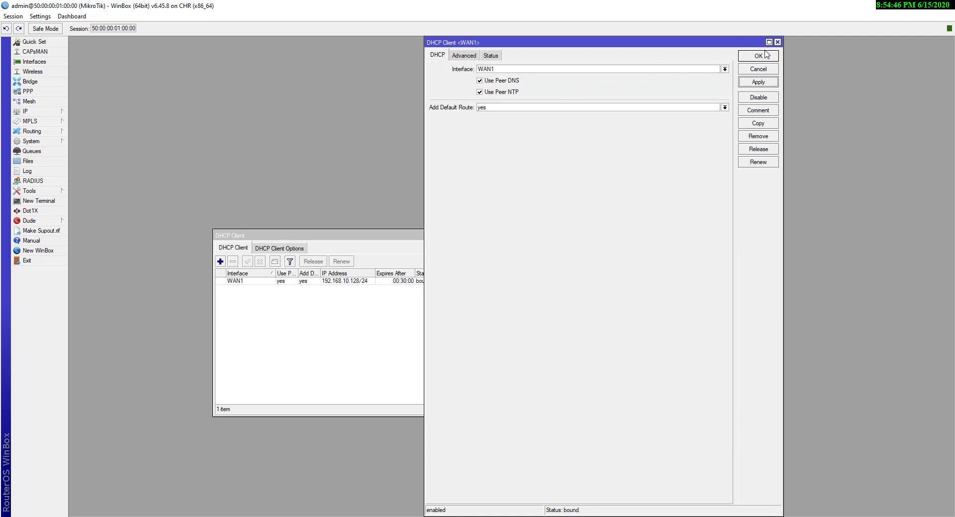
{"action": "left_click", "coordinate": [760, 56]}
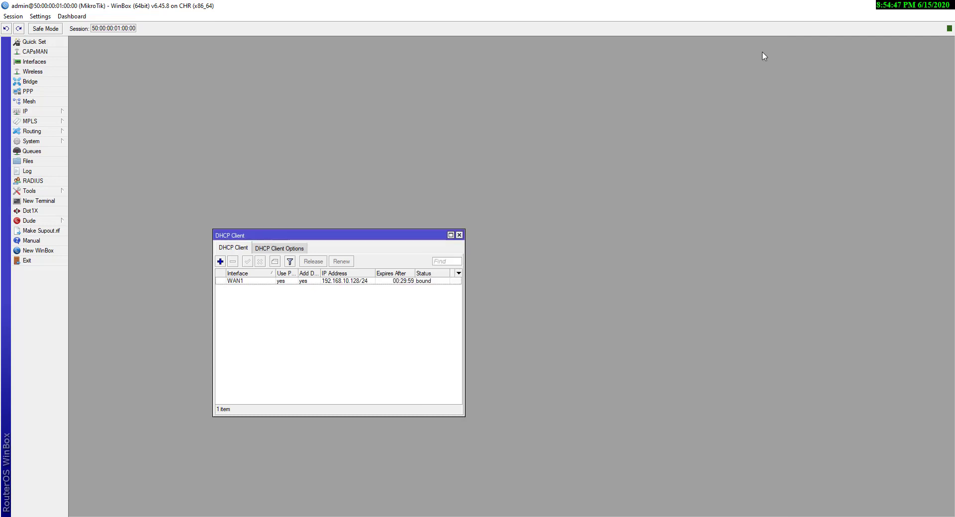
{"action": "left_click", "coordinate": [348, 281]}
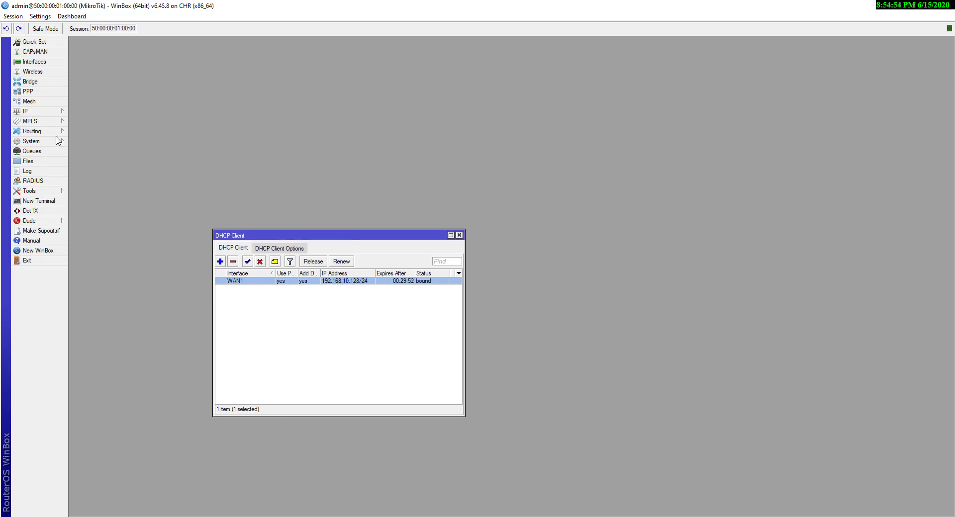
Switch to the EVE-NG topology and box-select the Net cloud and the Mikrotik router
{"action": "key", "text": "alt+Tab"}
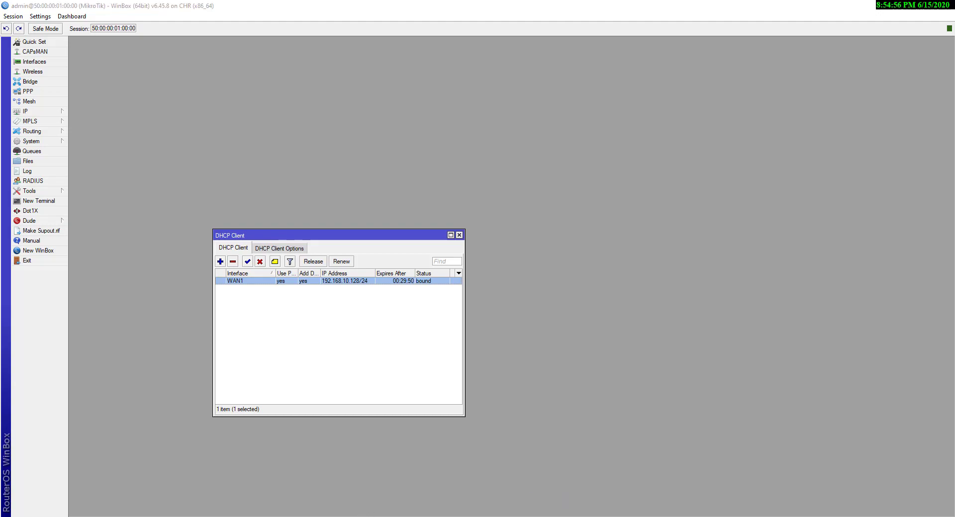
{"action": "left_click_drag", "start_coordinate": [377, 117], "coordinate": [429, 167]}
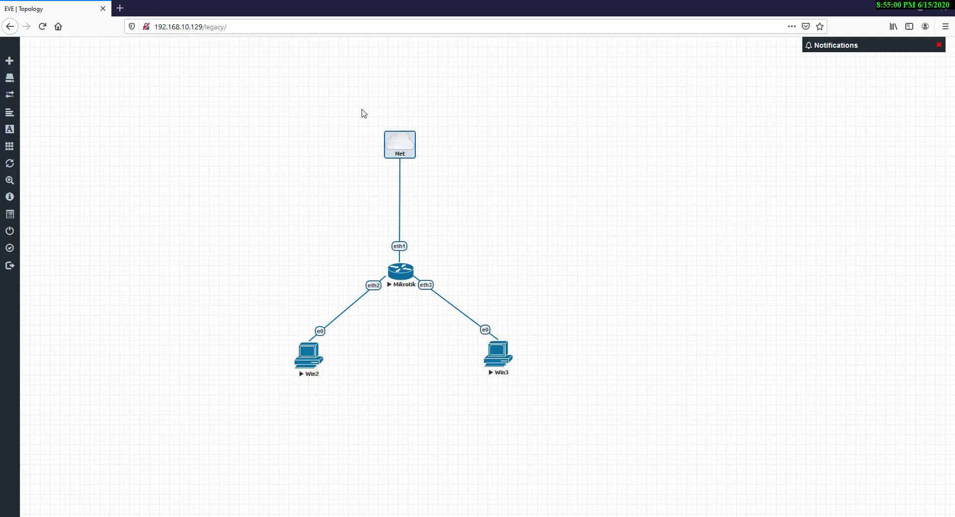
{"action": "left_click_drag", "start_coordinate": [361, 110], "coordinate": [445, 178]}
{"action": "left_click_drag", "start_coordinate": [356, 104], "coordinate": [449, 171]}
{"action": "left_click_drag", "start_coordinate": [363, 242], "coordinate": [444, 304]}
{"action": "left_click_drag", "start_coordinate": [364, 215], "coordinate": [436, 264]}
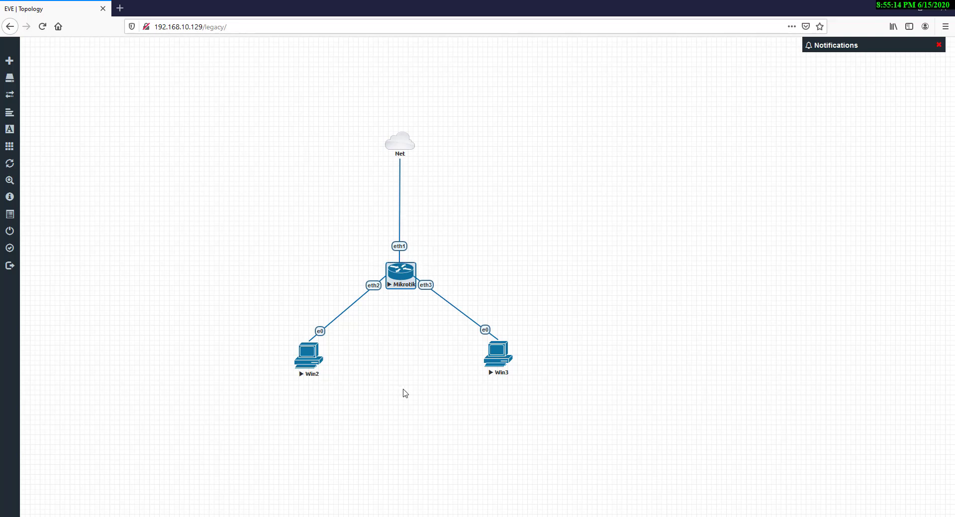
Open IP > Routes and inspect the 0.0.0.0/0 default route via gateway 192.168.10.2
{"action": "key", "text": "alt+Tab"}
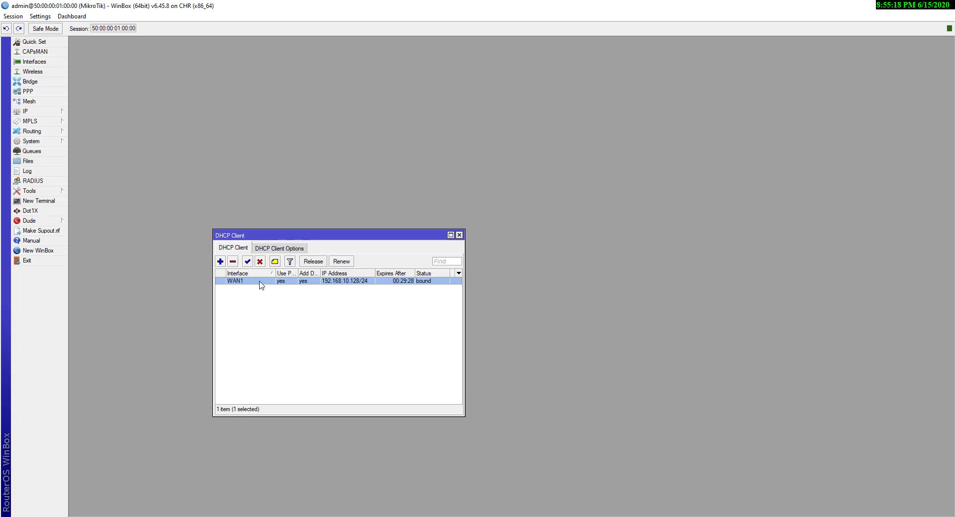
{"action": "key", "text": "Escape"}
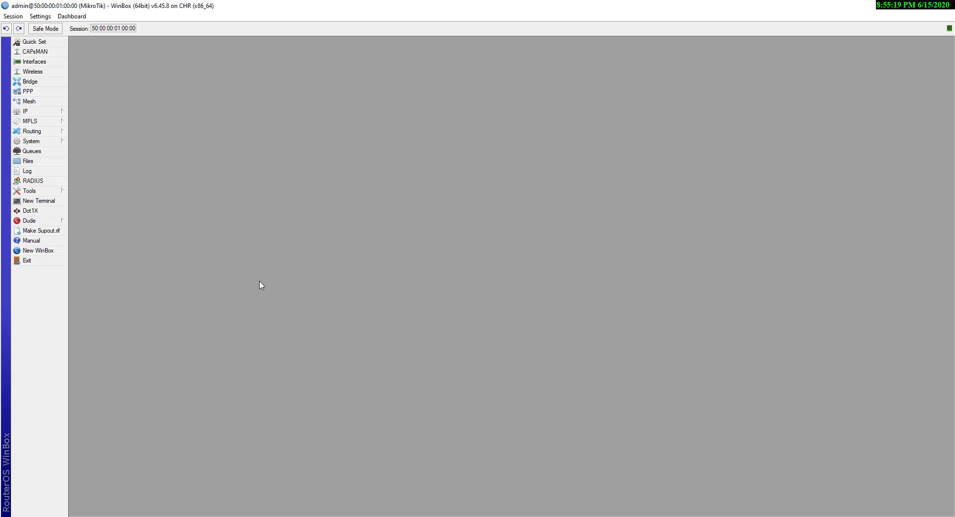
{"action": "left_click", "coordinate": [40, 114]}
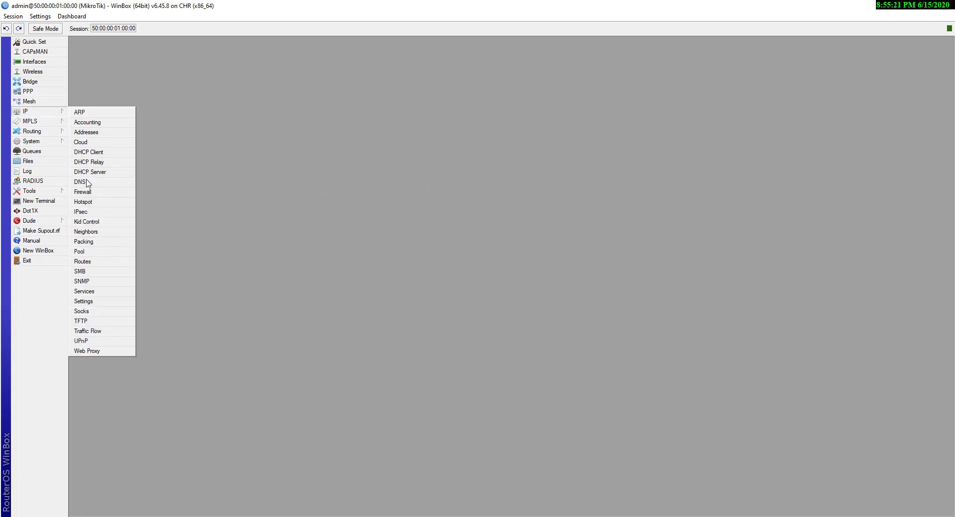
{"action": "left_click", "coordinate": [86, 264]}
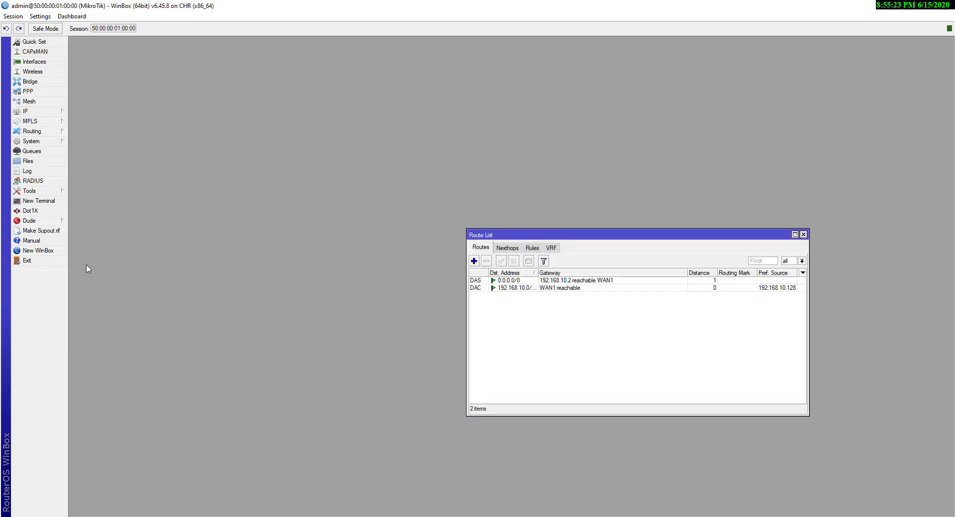
{"action": "left_click", "coordinate": [559, 281]}
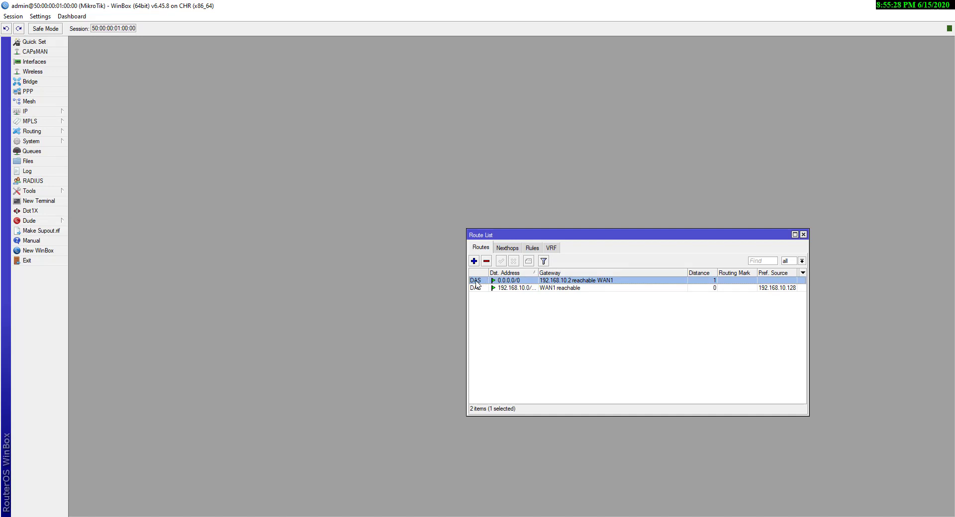
{"action": "mouse_move", "coordinate": [476, 283]}
{"action": "left_click", "coordinate": [30, 111]}
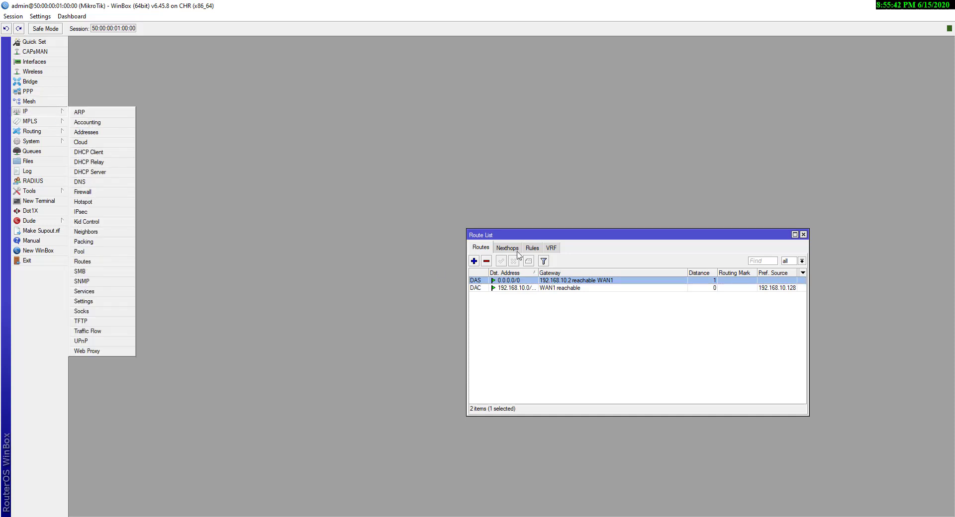
{"action": "left_click", "coordinate": [521, 282]}
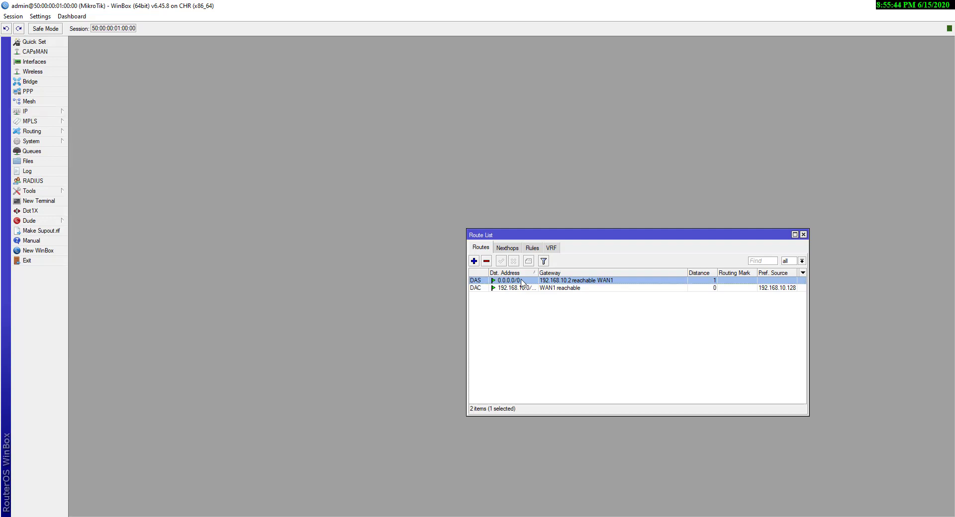
{"action": "double_click", "coordinate": [521, 282]}
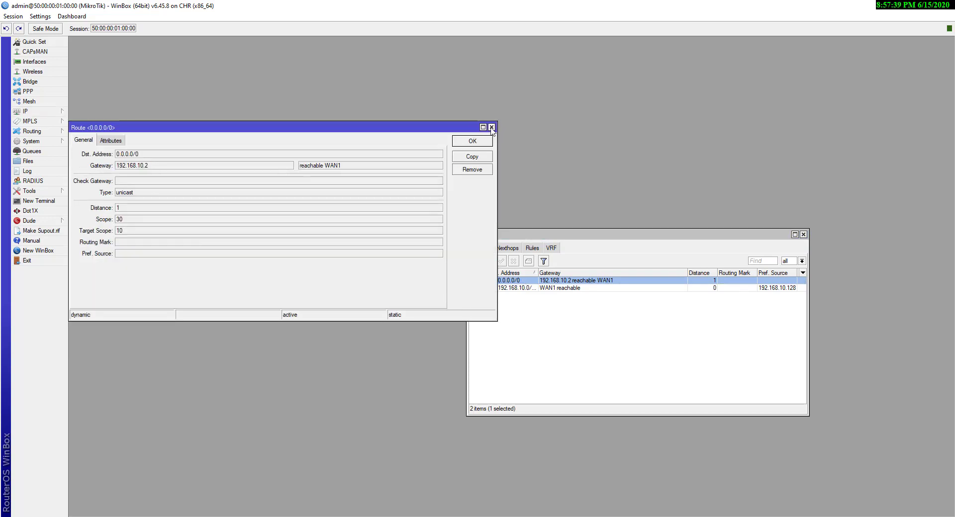
{"action": "left_click_drag", "start_coordinate": [150, 166], "coordinate": [125, 170]}
{"action": "left_click", "coordinate": [491, 128]}
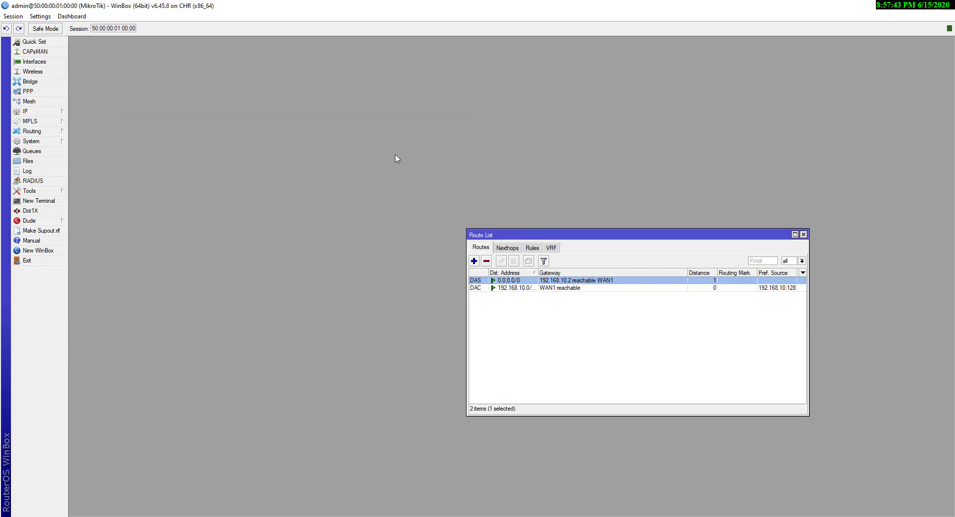
{"action": "left_click", "coordinate": [39, 201]}
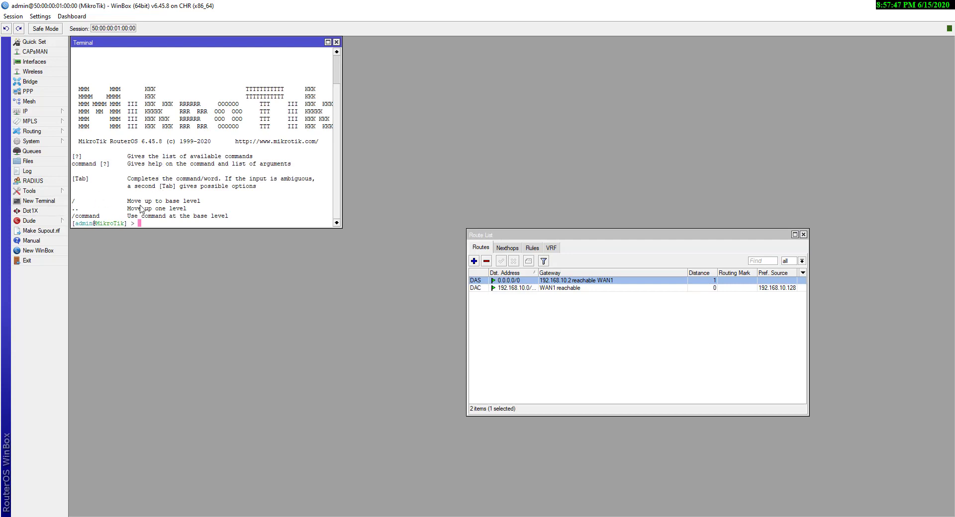
{"action": "type", "text": "ping 192.168.10.2"}
{"action": "key", "text": "Return"}
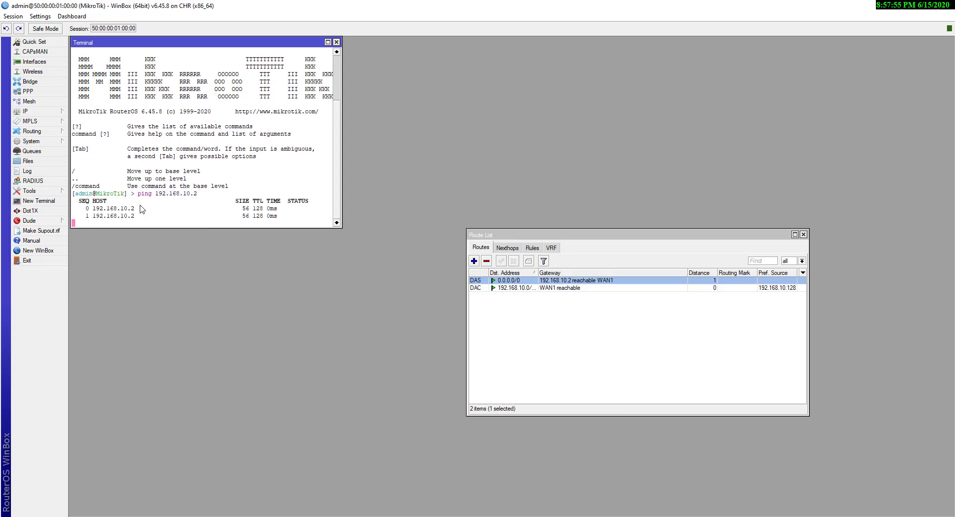
{"action": "key", "text": "ctrl+c"}
{"action": "key", "text": "Up"}
{"action": "key", "text": "BackSpace"}
{"action": "key", "text": "BackSpace"}
{"action": "key", "text": "BackSpace"}
{"action": "key", "text": "BackSpace"}
{"action": "key", "text": "BackSpace"}
{"action": "key", "text": "BackSpace"}
{"action": "key", "text": "BackSpace"}
{"action": "key", "text": "BackSpace"}
{"action": "key", "text": "BackSpace"}
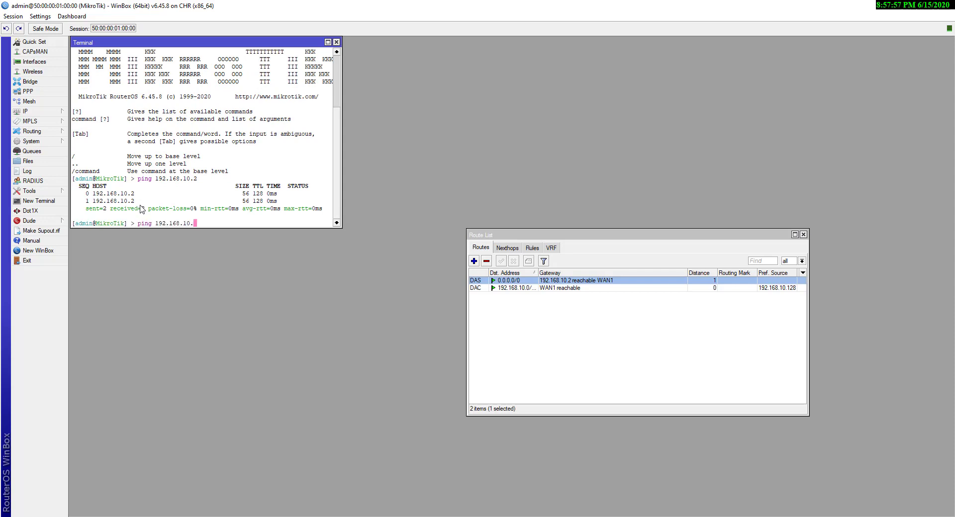
{"action": "key", "text": "BackSpace"}
{"action": "key", "text": "BackSpace"}
{"action": "key", "text": "BackSpace"}
{"action": "type", "text": "8.8.8.8"}
{"action": "key", "text": "Return"}
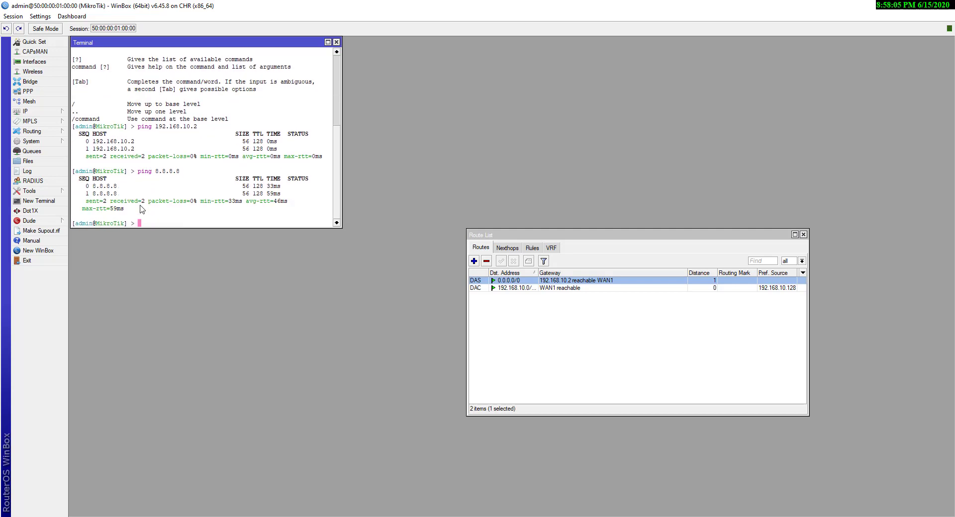
{"action": "key", "text": "Up"}
{"action": "key", "text": "BackSpace"}
{"action": "key", "text": "BackSpace"}
{"action": "key", "text": "BackSpace"}
{"action": "key", "text": "BackSpace"}
{"action": "key", "text": "BackSpace"}
{"action": "key", "text": "BackSpace"}
{"action": "key", "text": "BackSpace"}
{"action": "type", "text": "google.com"}
{"action": "key", "text": "Return"}
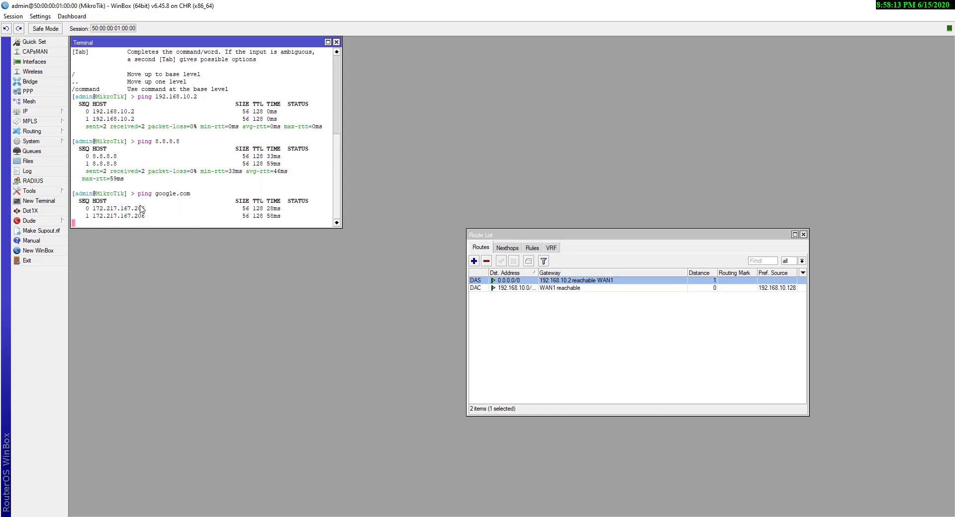
{"action": "left_click", "coordinate": [336, 43]}
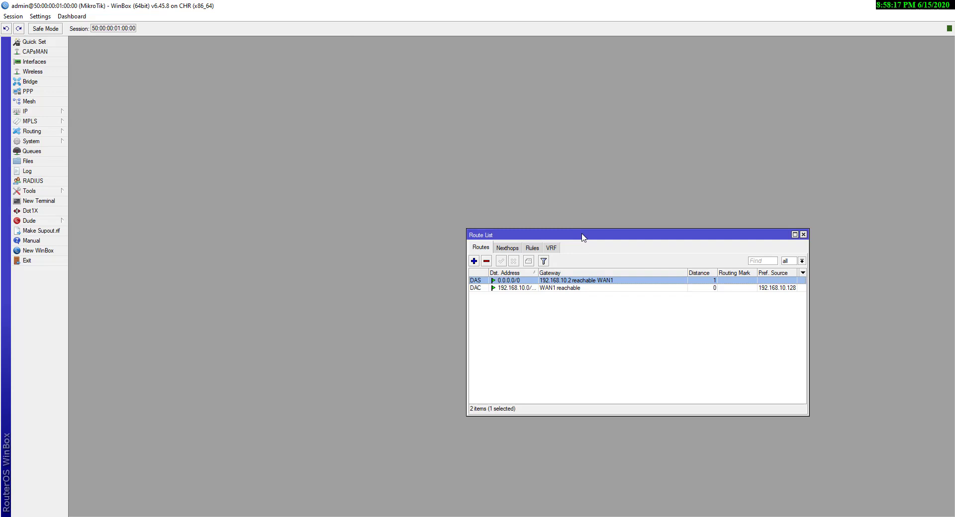
Open the DHCP Client list and disable, re-enable, then remove the WAN1 client
{"action": "left_click_drag", "start_coordinate": [583, 237], "coordinate": [443, 45]}
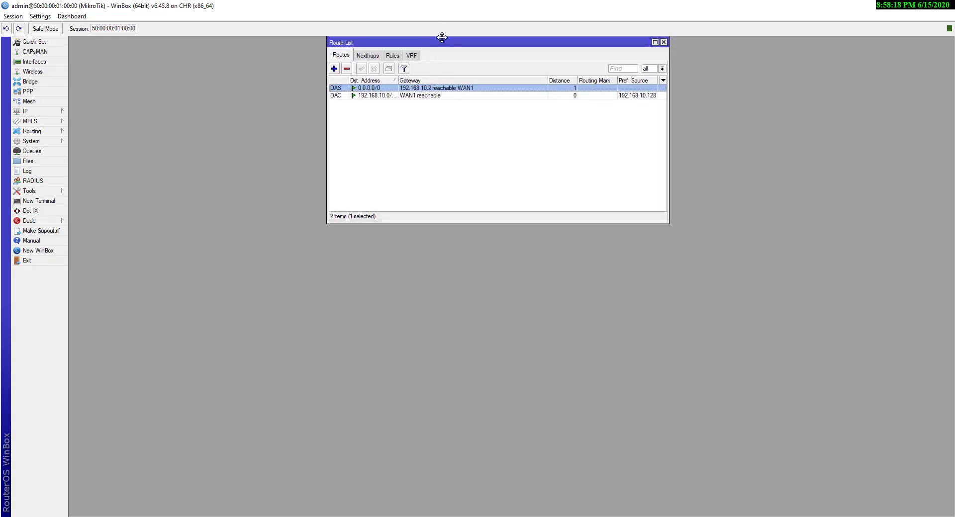
{"action": "left_click", "coordinate": [56, 112]}
{"action": "left_click", "coordinate": [101, 157]}
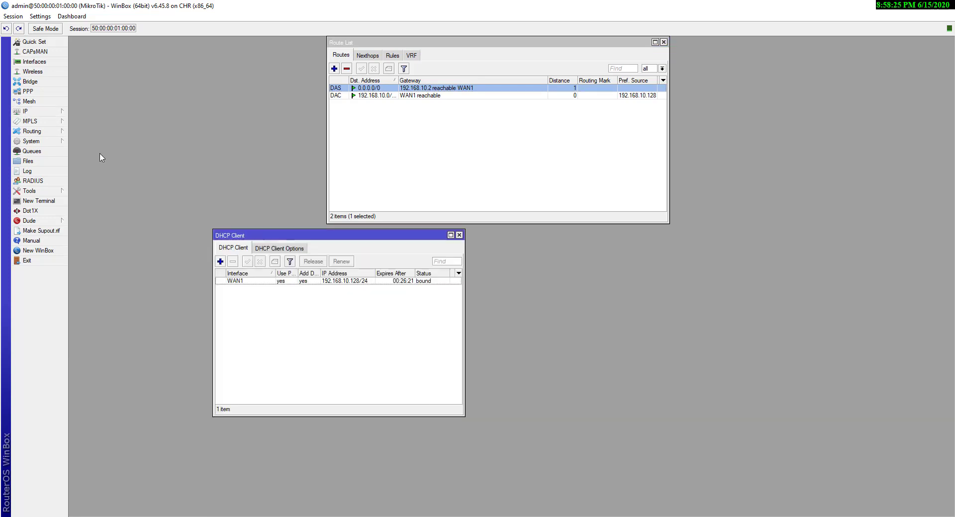
{"action": "left_click", "coordinate": [243, 283]}
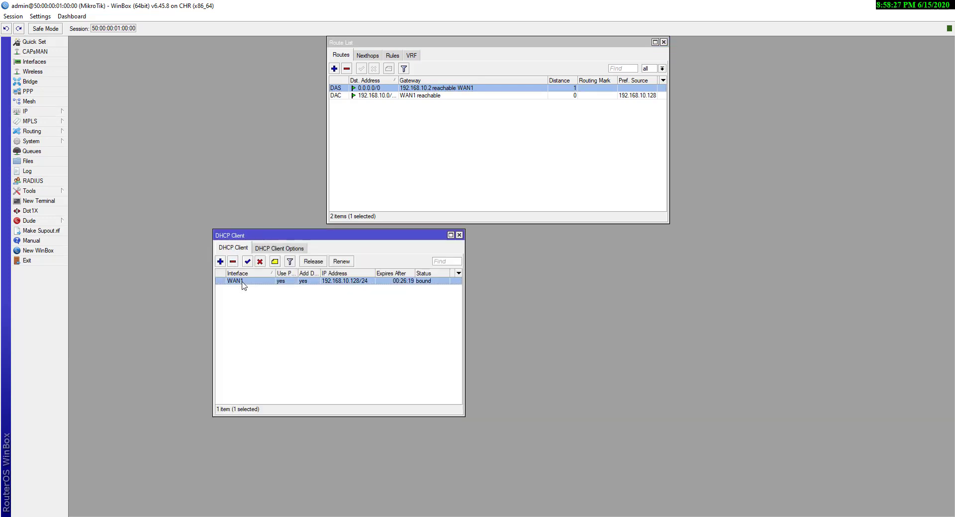
{"action": "left_click", "coordinate": [260, 261]}
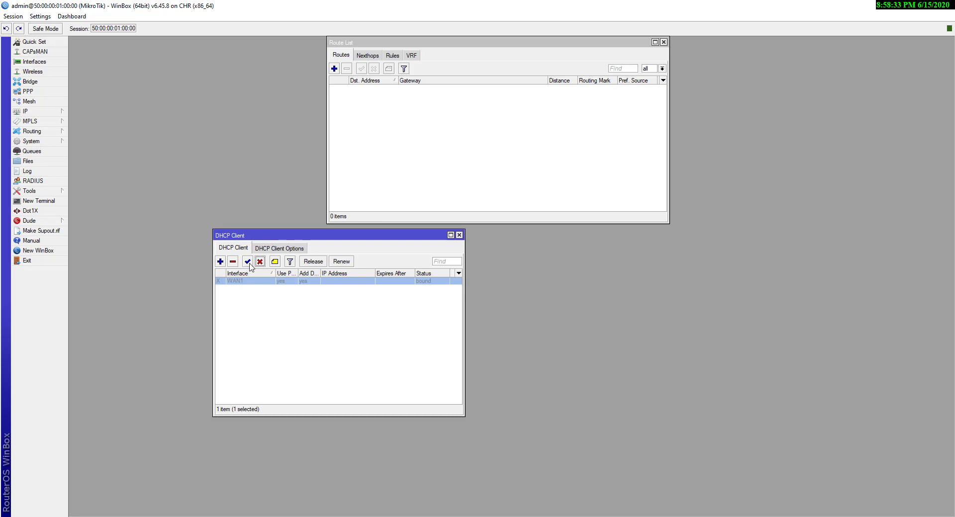
{"action": "left_click", "coordinate": [248, 262]}
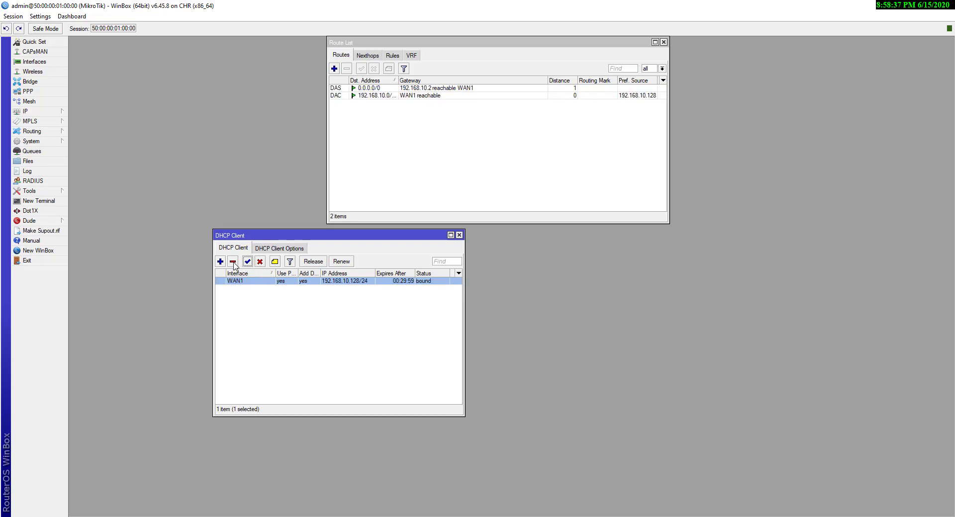
{"action": "left_click", "coordinate": [233, 263]}
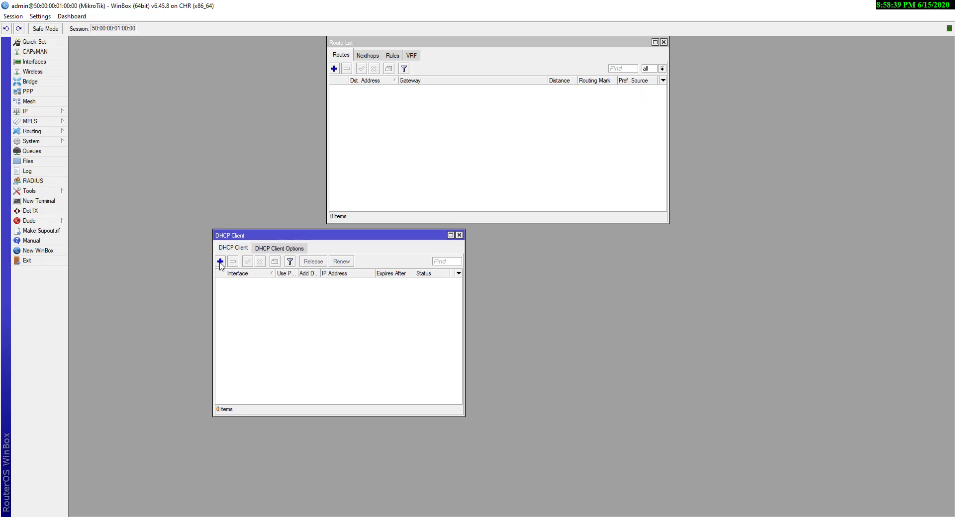
Add a new DHCP client on WAN1, bound to 192.168.10.128/24, then show the Paint diagram
{"action": "left_click", "coordinate": [220, 262]}
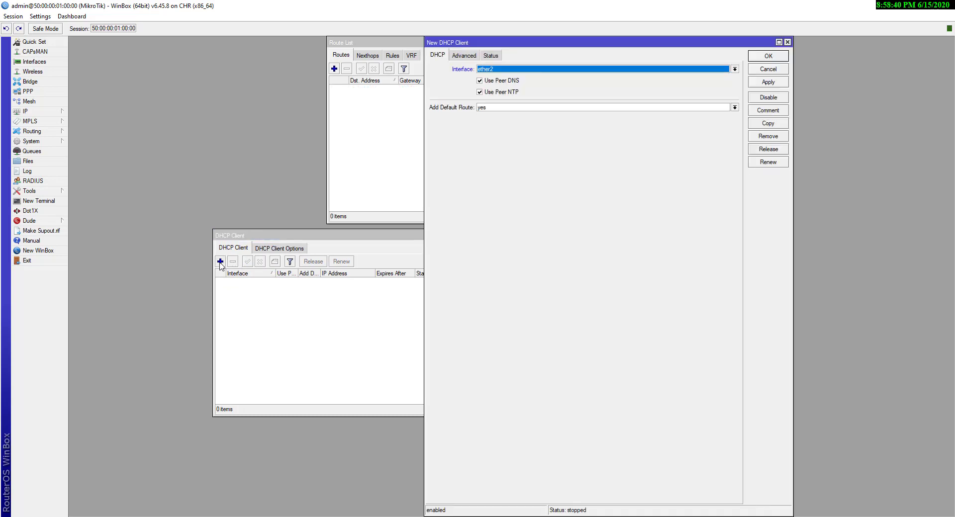
{"action": "left_click", "coordinate": [504, 72]}
{"action": "left_click", "coordinate": [495, 78]}
{"action": "left_click", "coordinate": [765, 83]}
{"action": "left_click", "coordinate": [769, 56]}
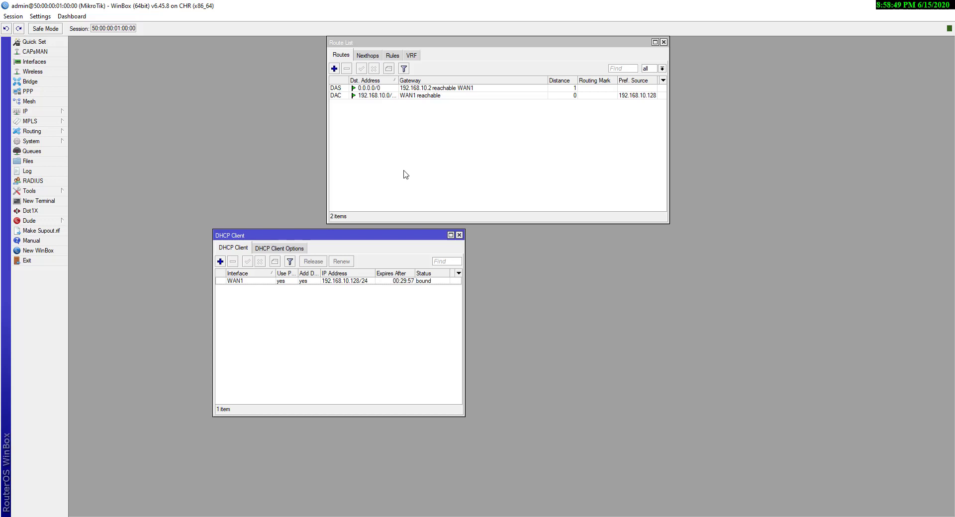
{"action": "left_click", "coordinate": [577, 516]}
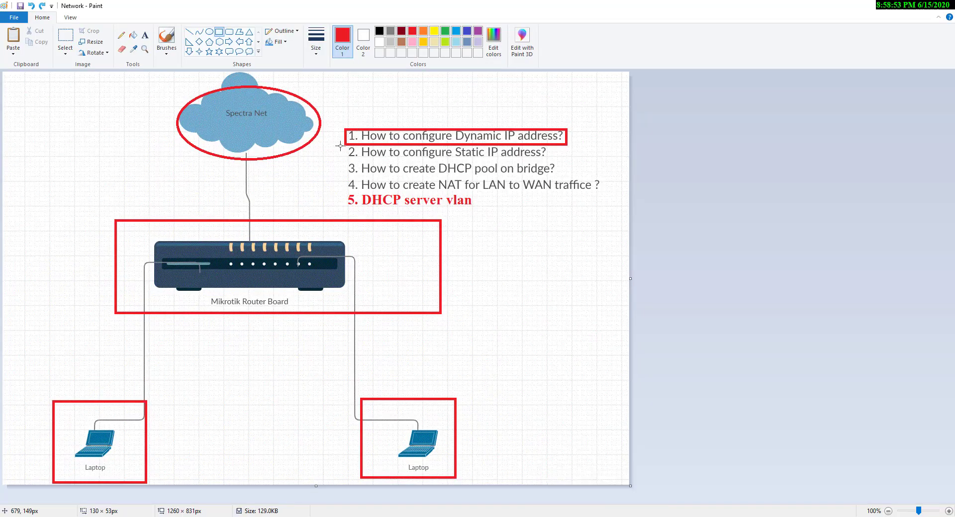
Box the whole 'How to configure Static IP address?' item in red, redoing a too-small first box
{"action": "left_click_drag", "start_coordinate": [343, 144], "coordinate": [403, 161]}
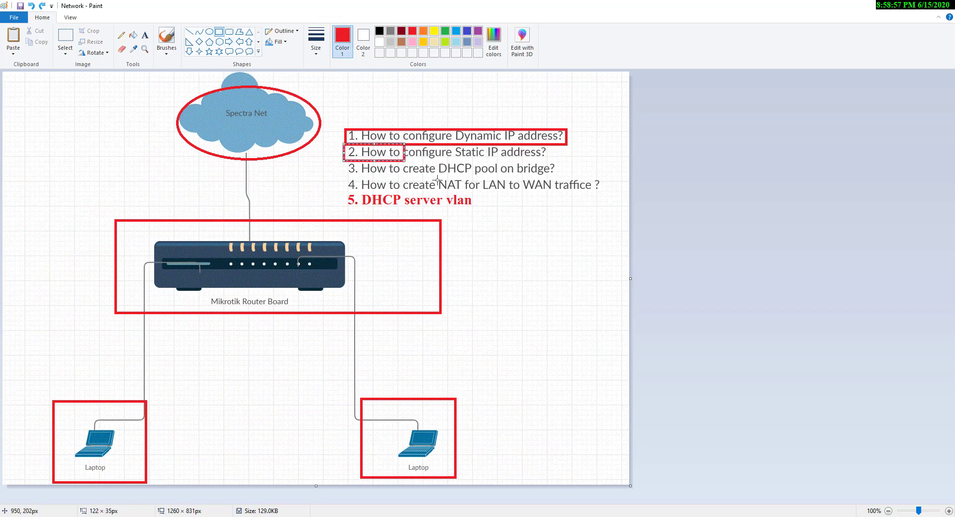
{"action": "key", "text": "ctrl+z"}
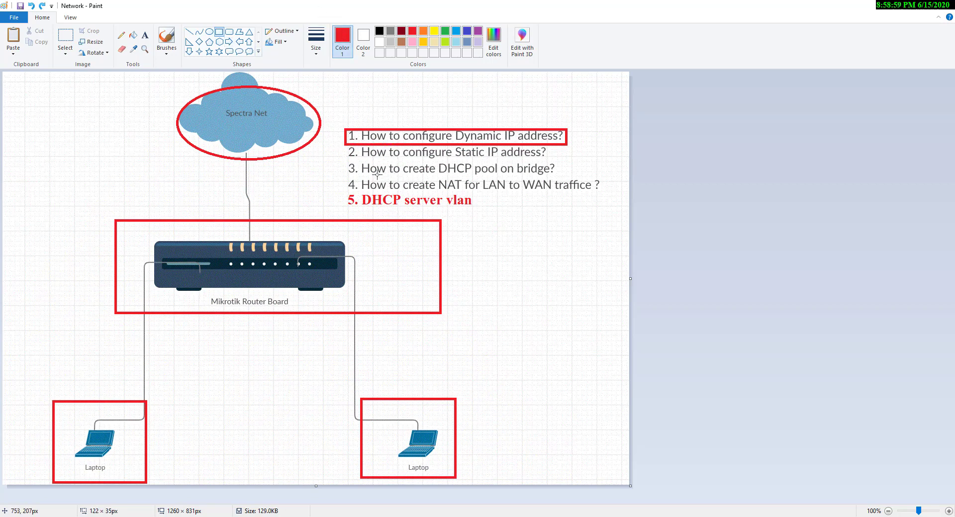
{"action": "left_click_drag", "start_coordinate": [345, 143], "coordinate": [565, 160]}
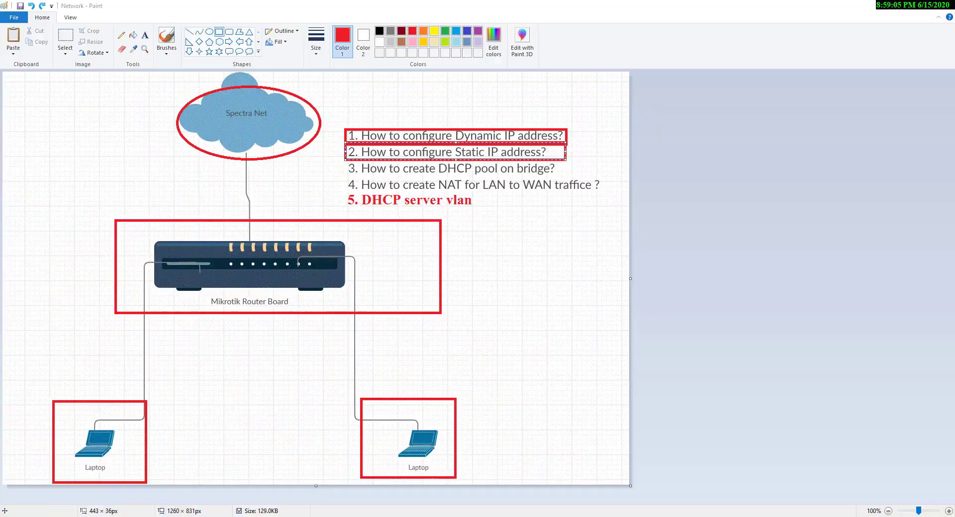
{"action": "left_click", "coordinate": [647, 516]}
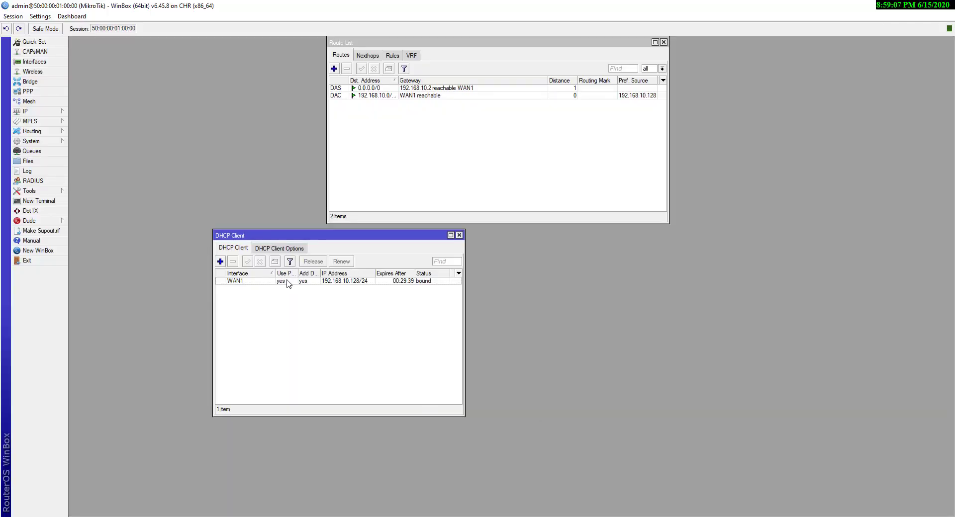
Remove the WAN1 DHCP client and close the Route List and DHCP Client windows
{"action": "left_click", "coordinate": [247, 281]}
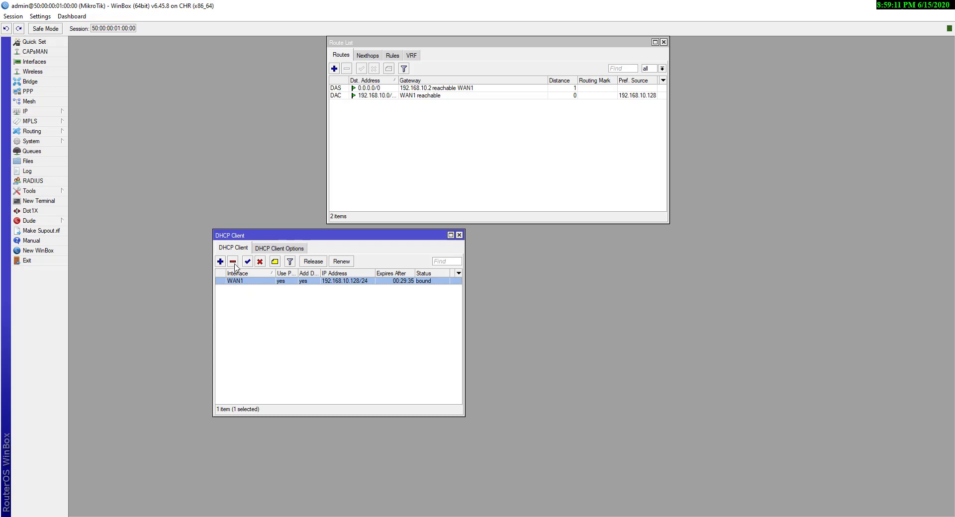
{"action": "left_click", "coordinate": [233, 263]}
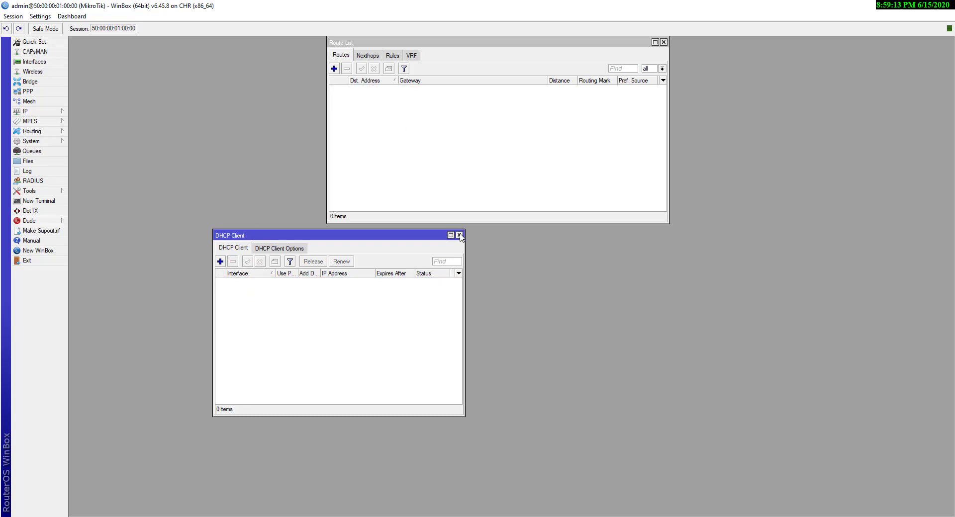
{"action": "left_click", "coordinate": [355, 177]}
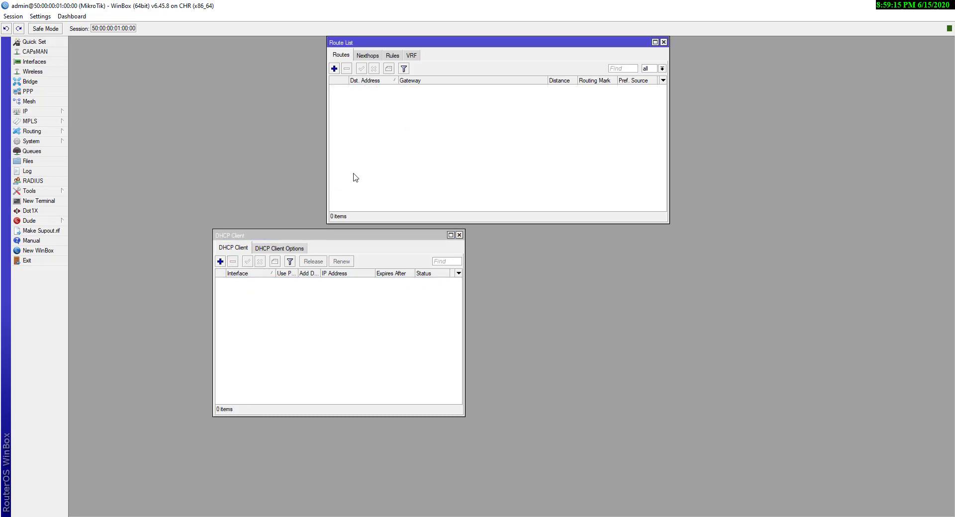
{"action": "key", "text": "Escape"}
{"action": "key", "text": "Escape"}
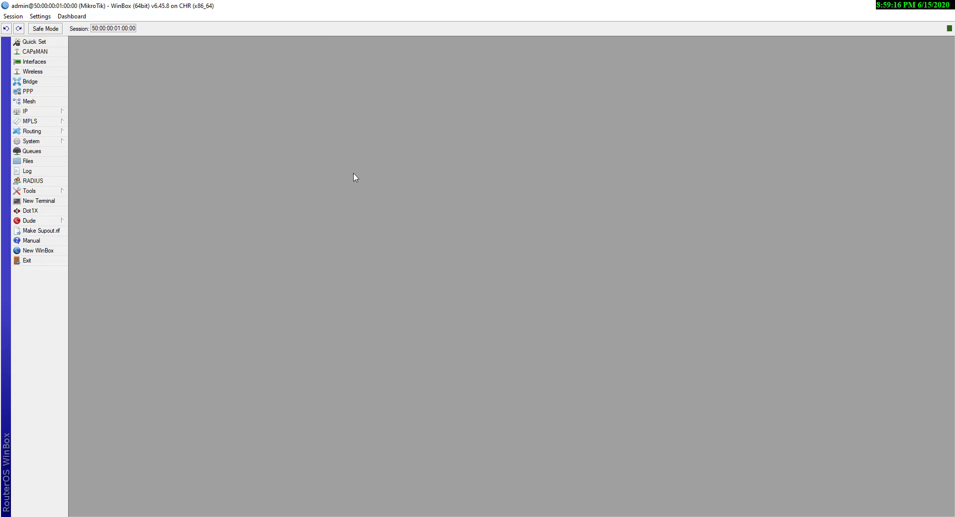
Open IP > Addresses to show the empty IP Address List
{"action": "left_click", "coordinate": [53, 112]}
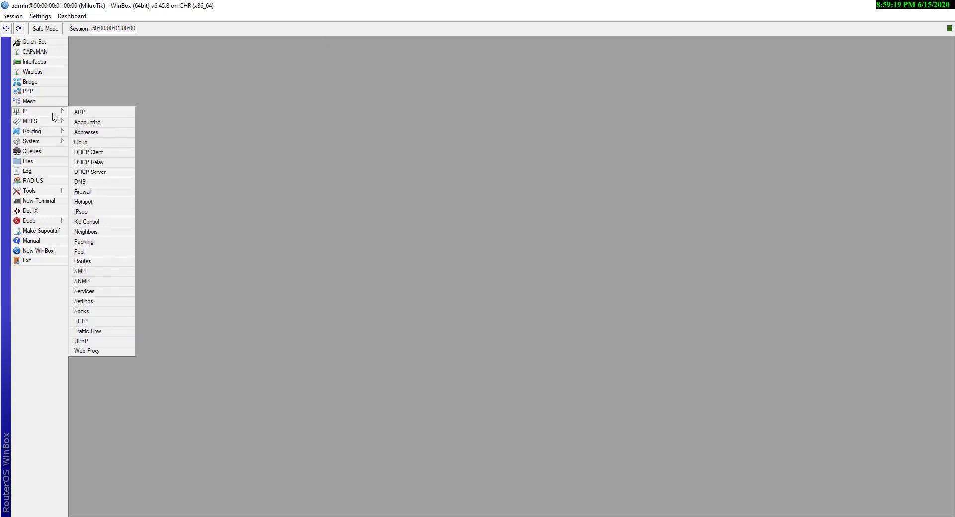
{"action": "left_click", "coordinate": [94, 133]}
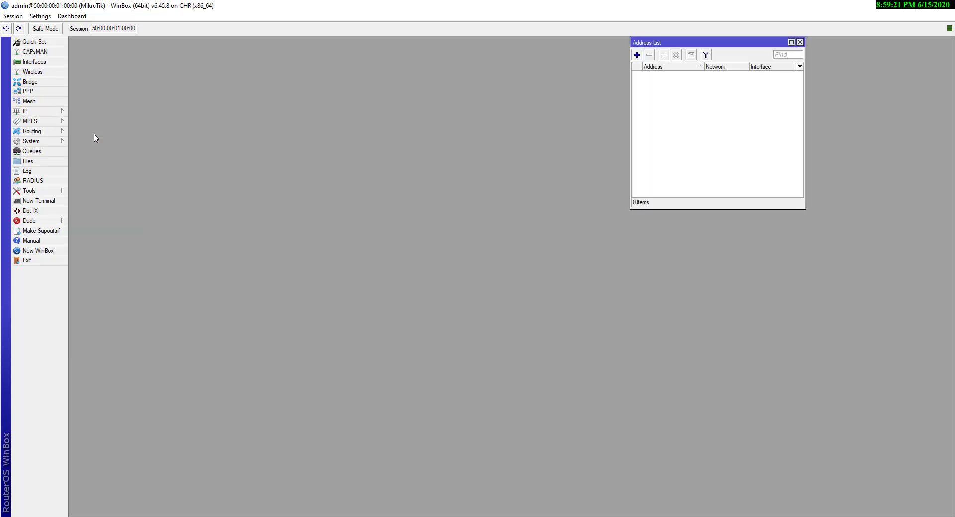
{"action": "left_click", "coordinate": [799, 42]}
{"action": "left_click", "coordinate": [38, 112]}
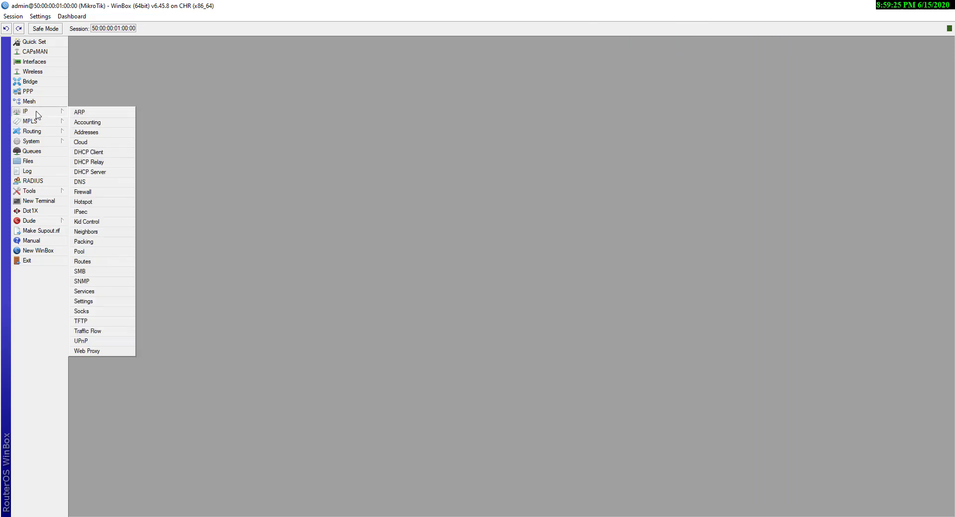
{"action": "left_click", "coordinate": [91, 133]}
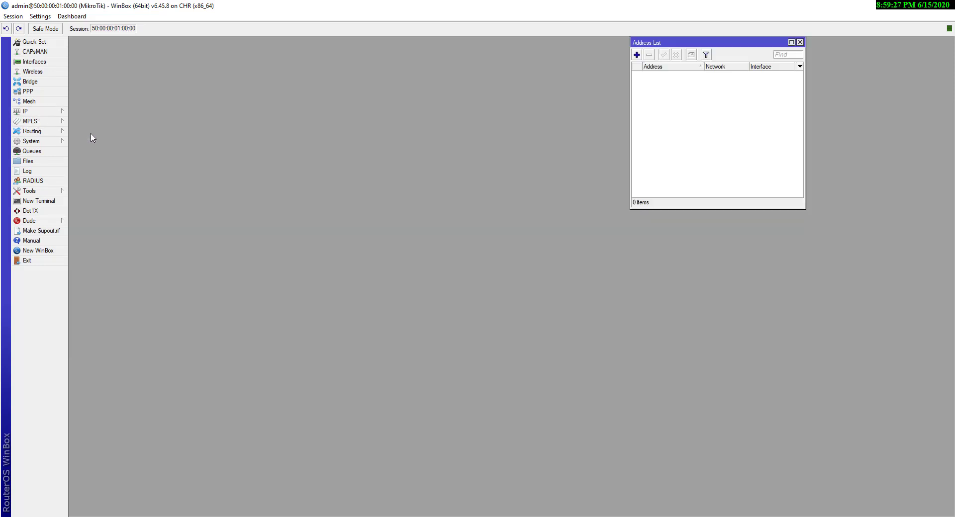
Add 192.168.10.128/24 as a new IP address bound to interface WAN1
{"action": "left_click", "coordinate": [636, 54]}
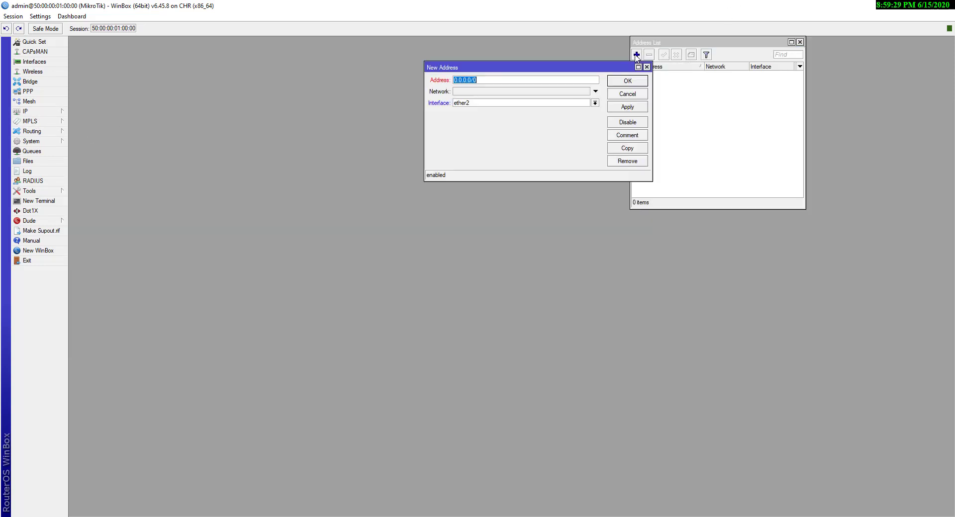
{"action": "type", "text": "192.168.10.128/24"}
{"action": "left_click", "coordinate": [593, 103]}
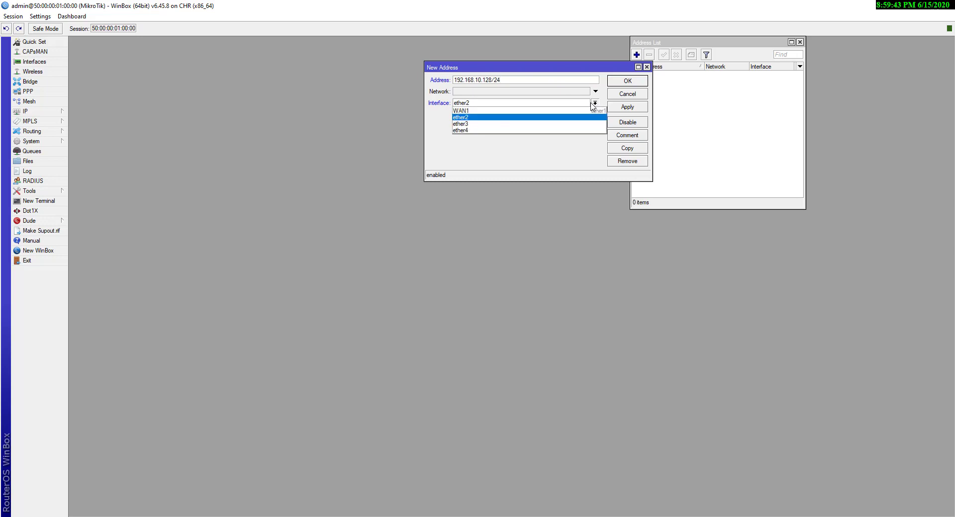
{"action": "left_click", "coordinate": [485, 112]}
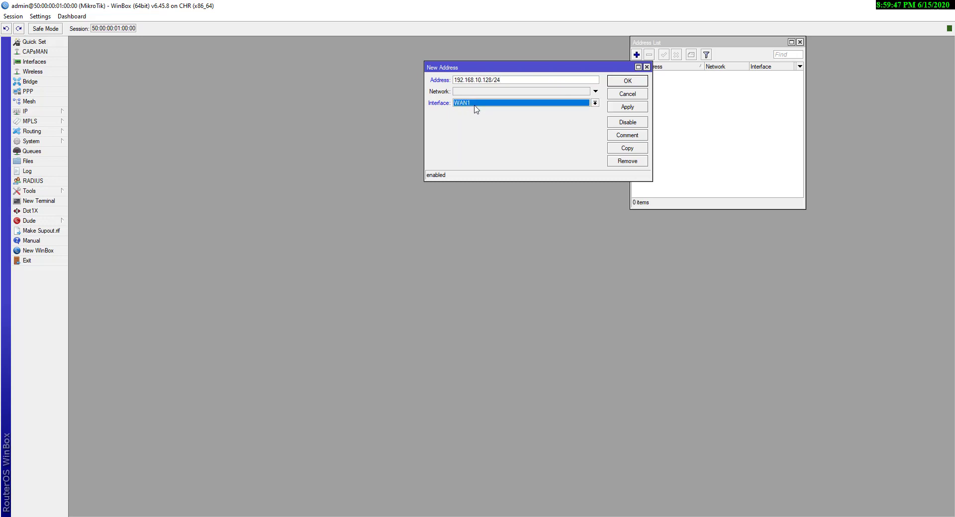
{"action": "left_click", "coordinate": [633, 108]}
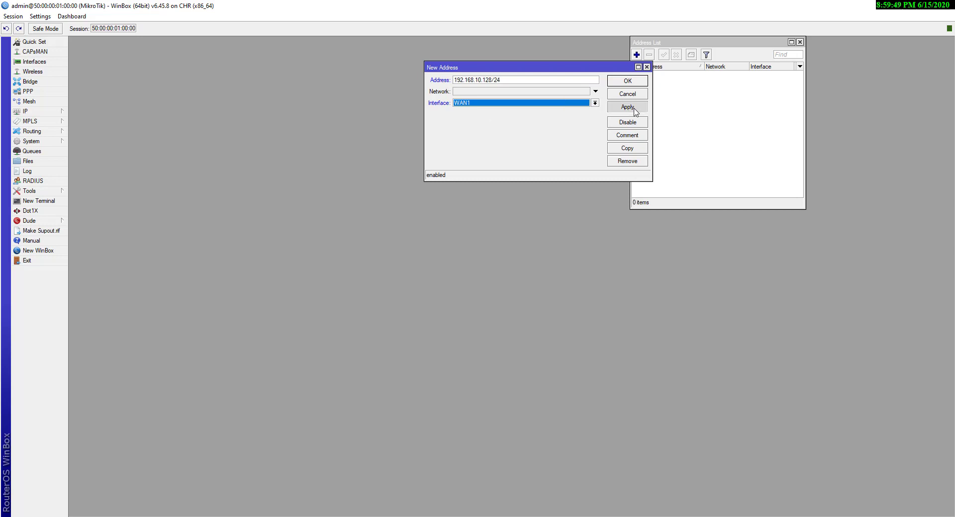
{"action": "left_click", "coordinate": [633, 82]}
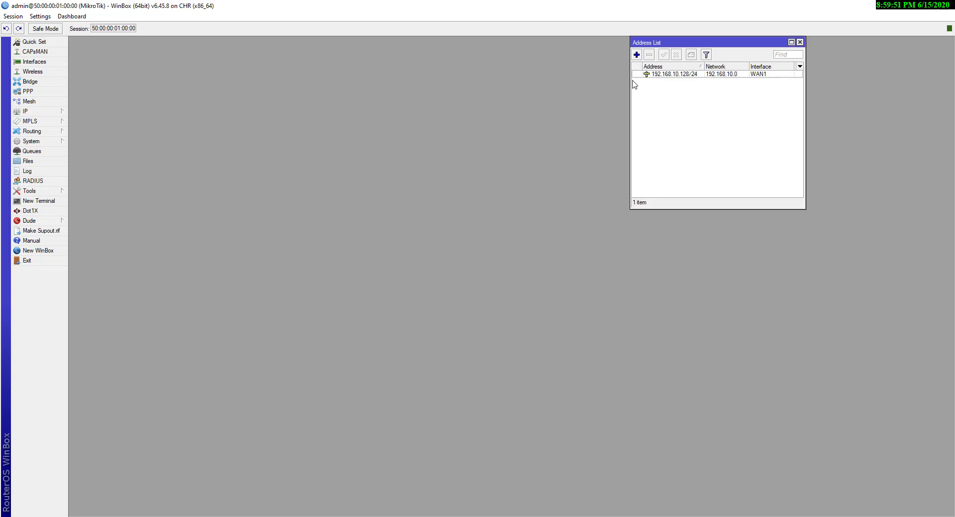
{"action": "left_click", "coordinate": [677, 74]}
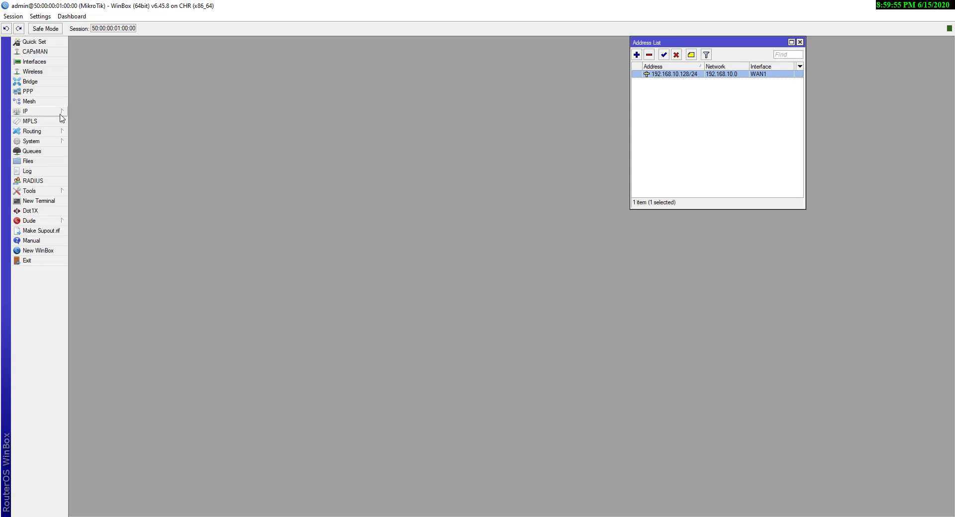
Ping 8.8.8.8 twice from a new router terminal; both fail with no route to host
{"action": "left_click", "coordinate": [49, 202]}
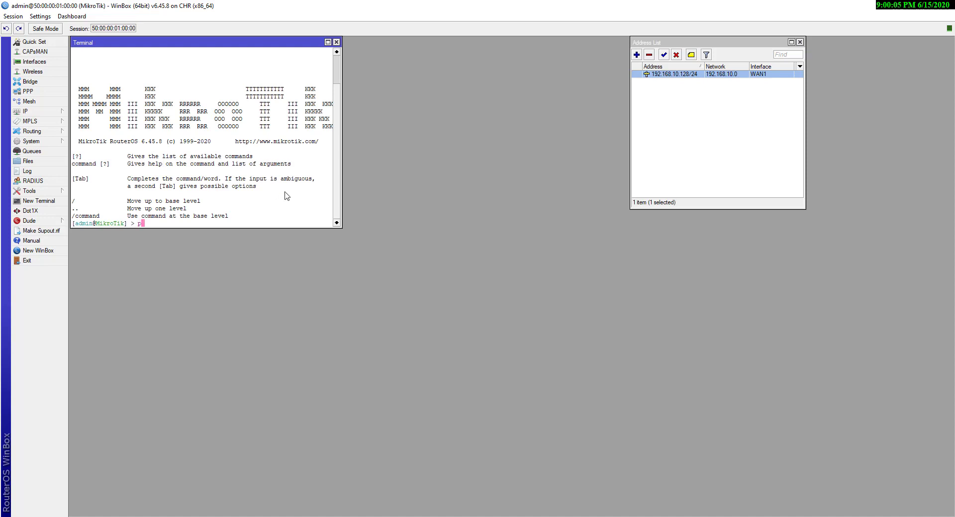
{"action": "type", "text": "ping 8.8.8.8"}
{"action": "key", "text": "Return"}
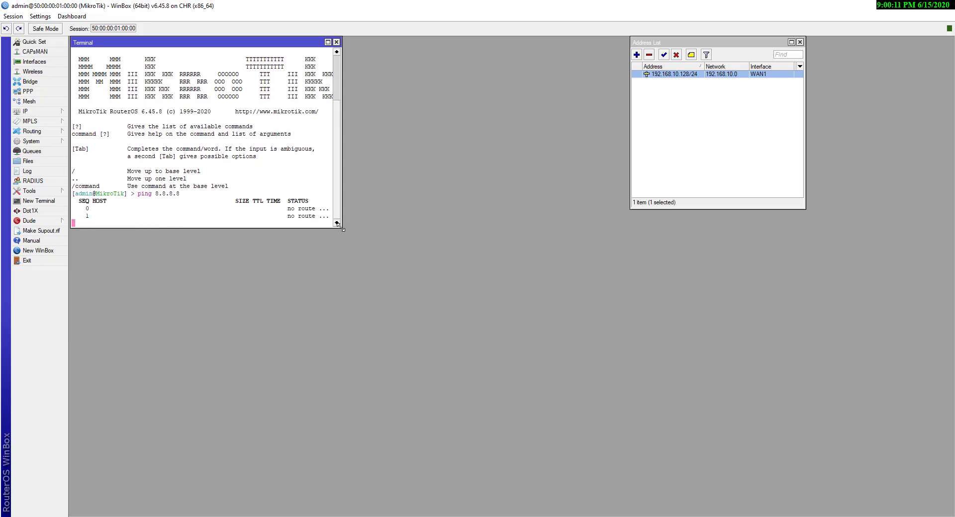
{"action": "left_click_drag", "start_coordinate": [342, 228], "coordinate": [433, 256]}
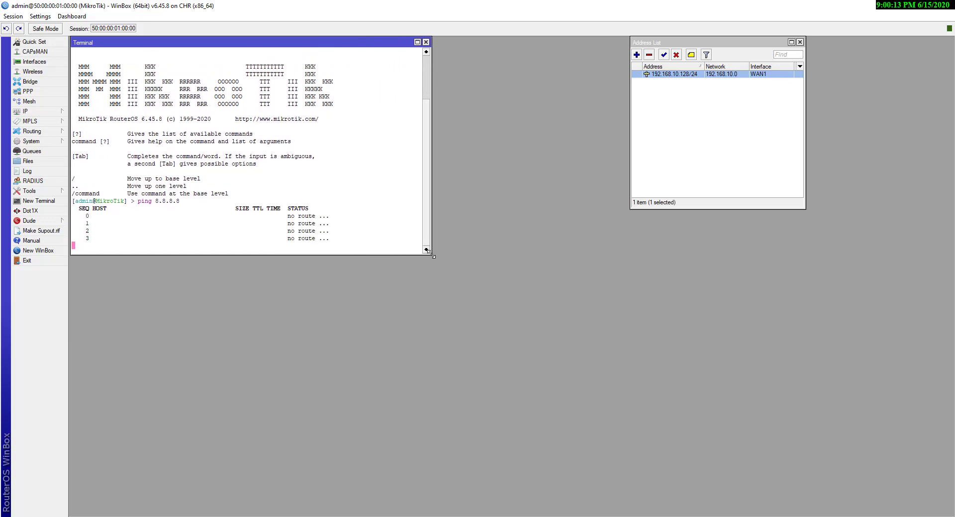
{"action": "key", "text": "ctrl+c"}
{"action": "key", "text": "Up"}
{"action": "key", "text": "Return"}
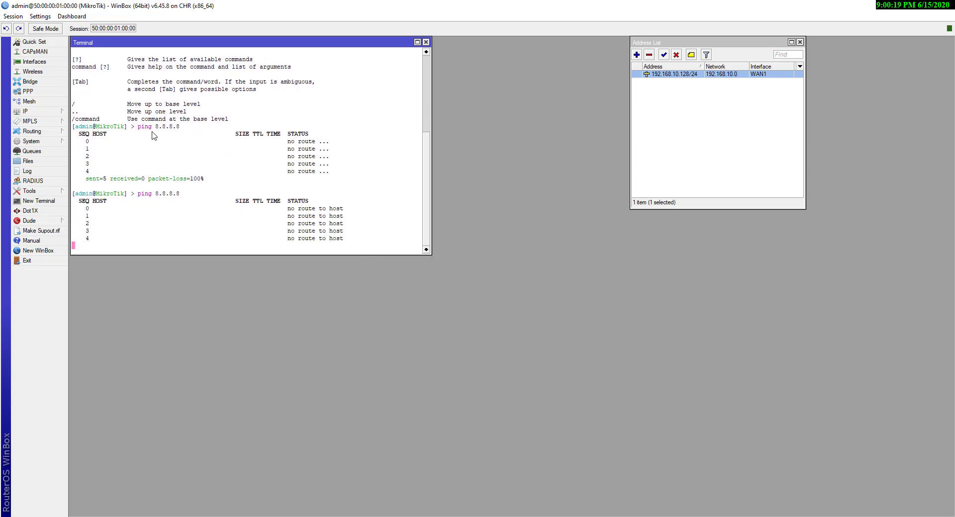
{"action": "key", "text": "ctrl+c"}
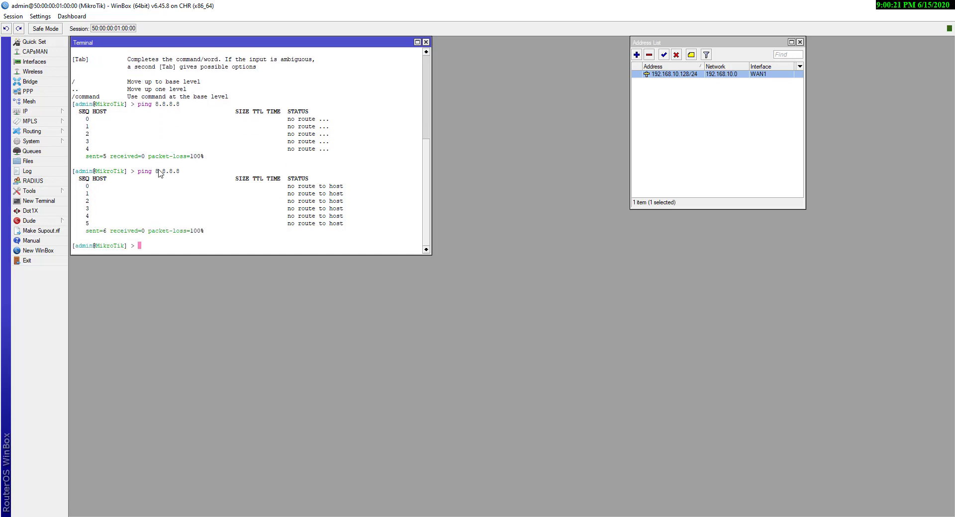
{"action": "left_click_drag", "start_coordinate": [156, 171], "coordinate": [182, 175]}
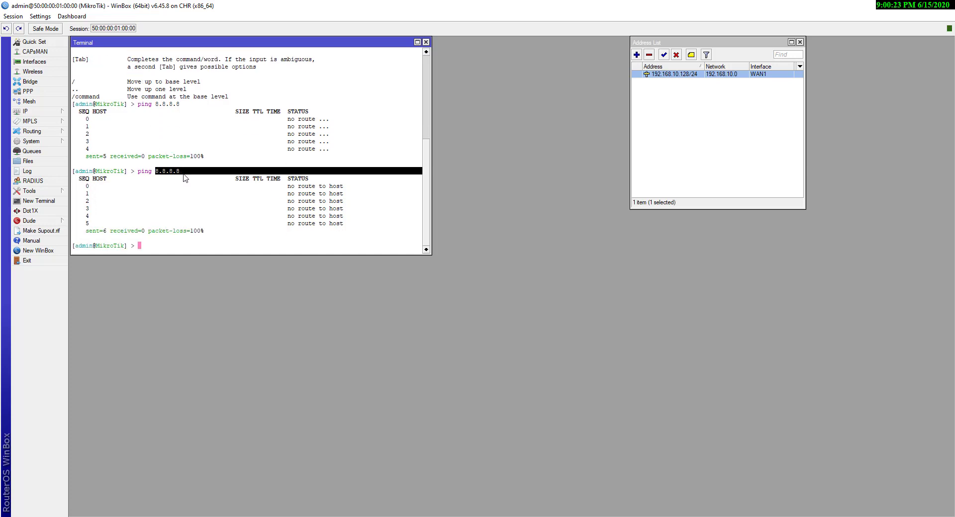
{"action": "left_click", "coordinate": [182, 174]}
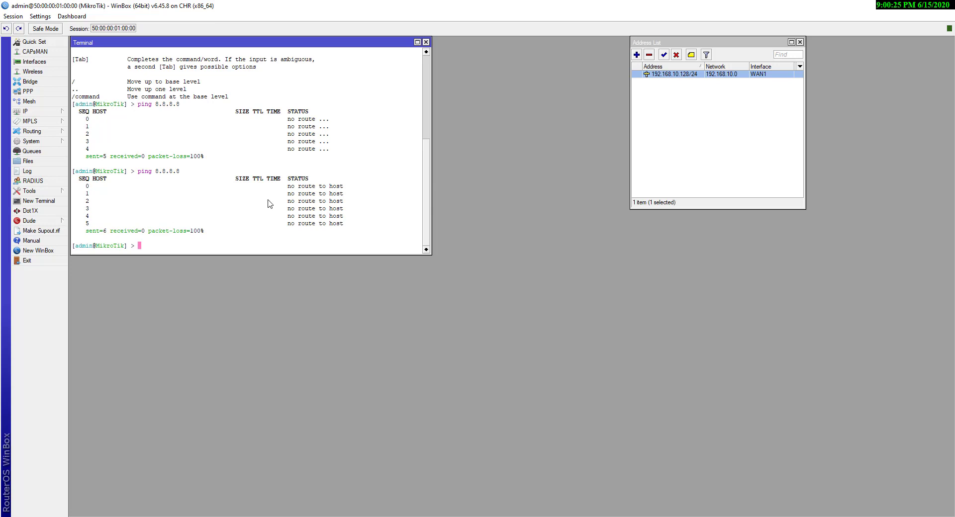
{"action": "left_click", "coordinate": [43, 112]}
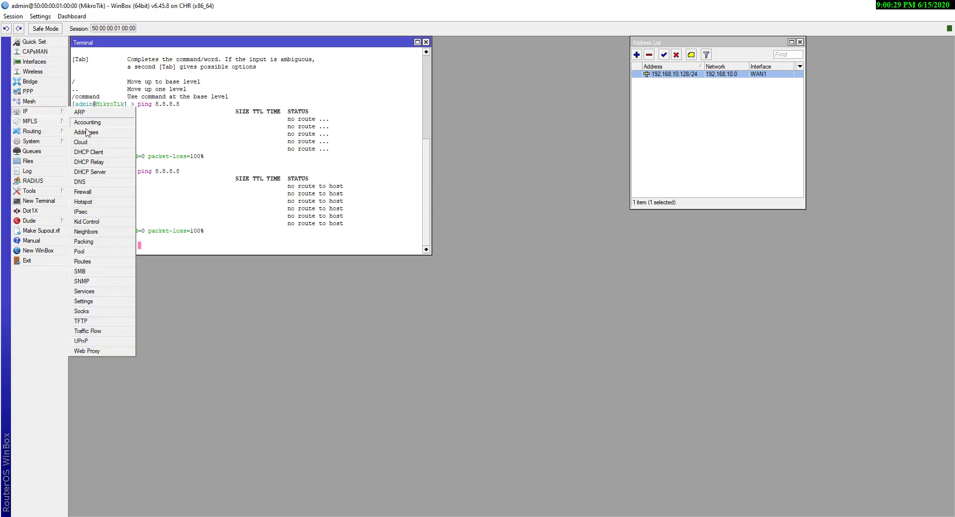
Add a static default route 0.0.0.0/0 via gateway 192.168.10.2
{"action": "left_click", "coordinate": [82, 262]}
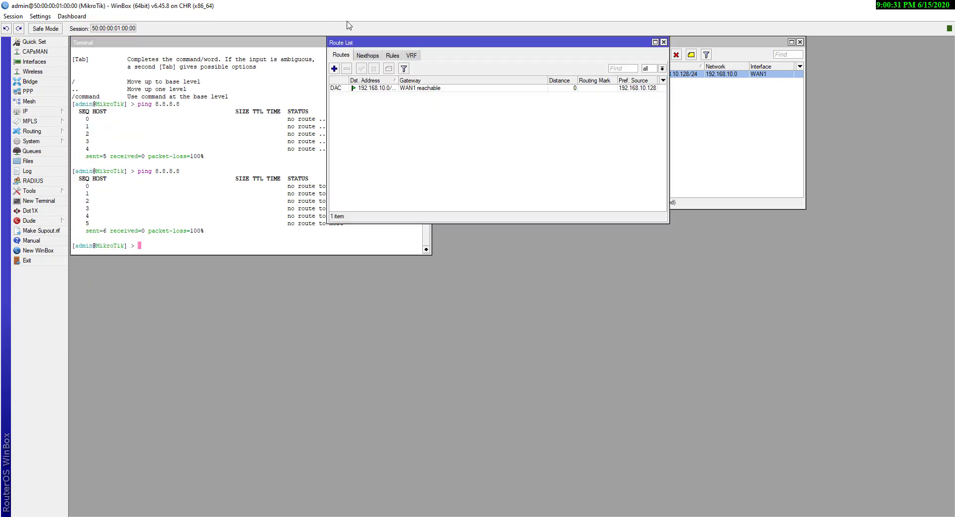
{"action": "left_click", "coordinate": [336, 71]}
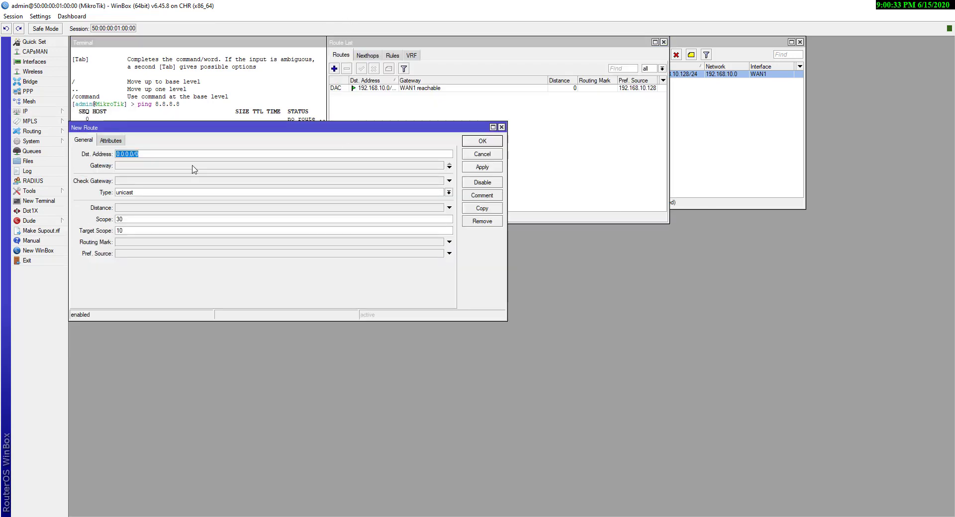
{"action": "left_click", "coordinate": [174, 167]}
{"action": "type", "text": "192"}
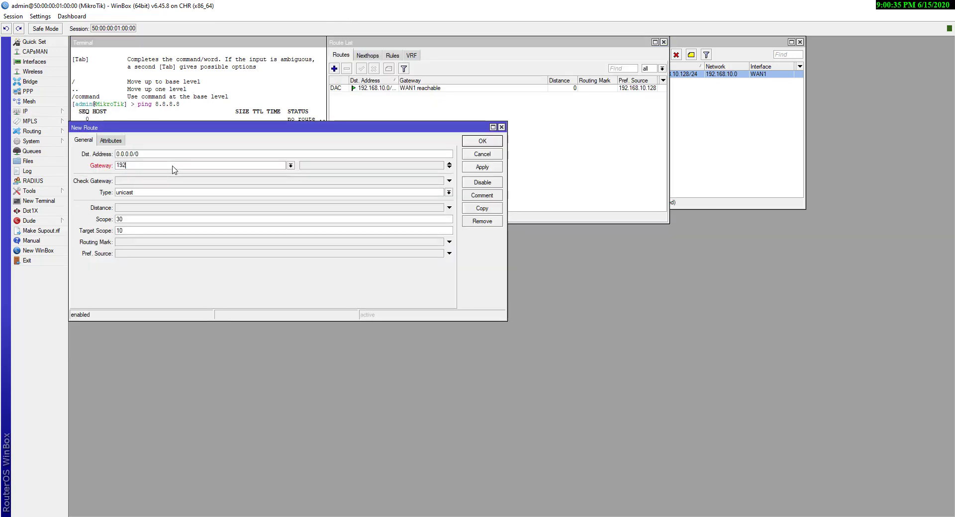
{"action": "type", "text": ".168.10.2"}
{"action": "left_click", "coordinate": [492, 168]}
{"action": "left_click", "coordinate": [490, 144]}
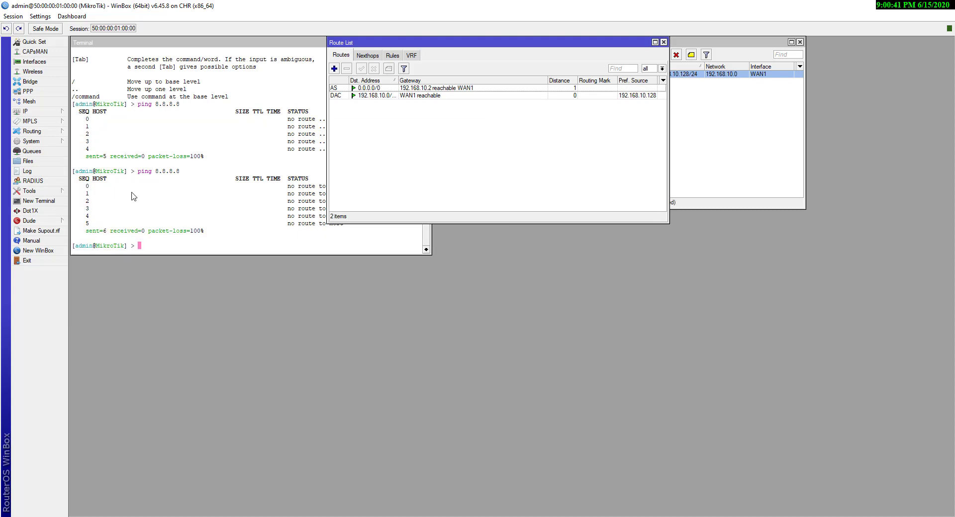
Rerun the ping to 8.8.8.8 in the terminal, now getting replies
{"action": "left_click", "coordinate": [133, 197]}
{"action": "key", "text": "Up"}
{"action": "key", "text": "Return"}
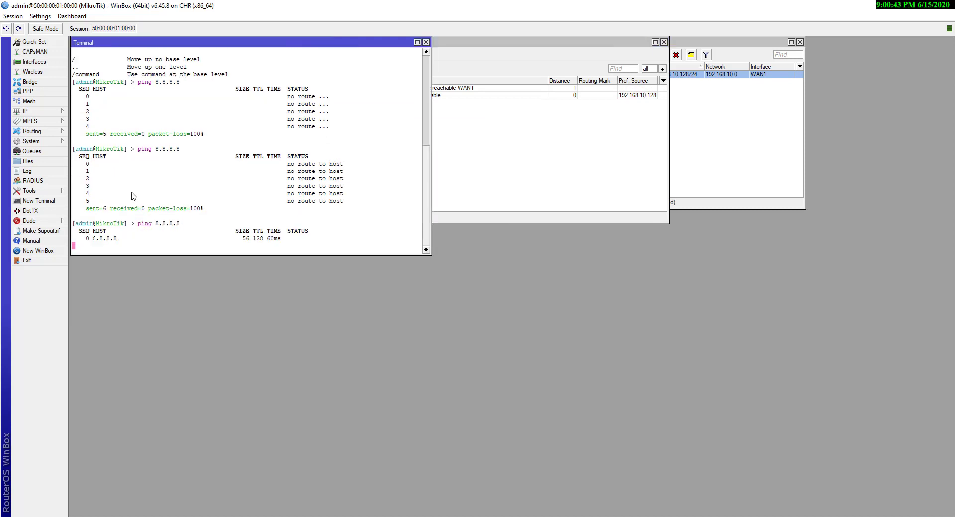
Inspect the 0.0.0.0/0 and connected 192.168.10.0 routes, then stop the ping at 0% loss
{"action": "left_click_drag", "start_coordinate": [521, 45], "coordinate": [496, 263]}
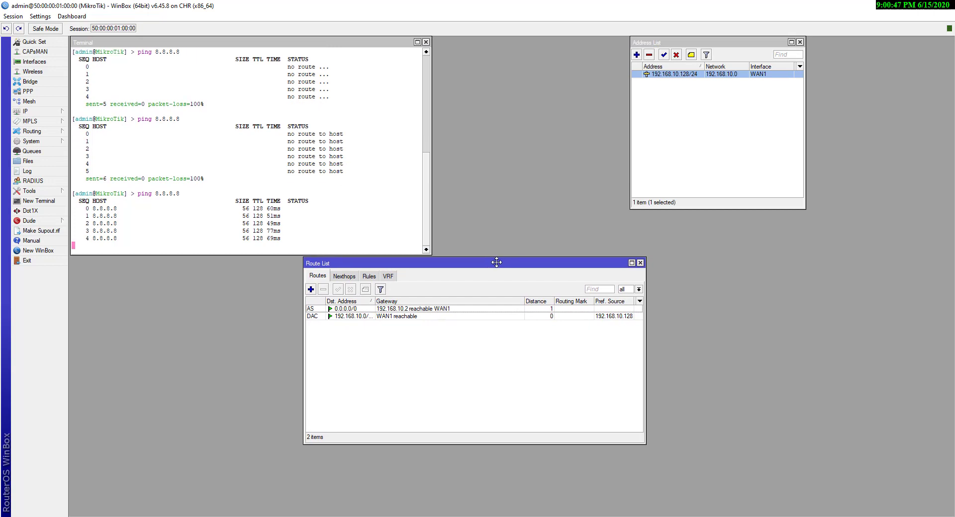
{"action": "left_click", "coordinate": [369, 309]}
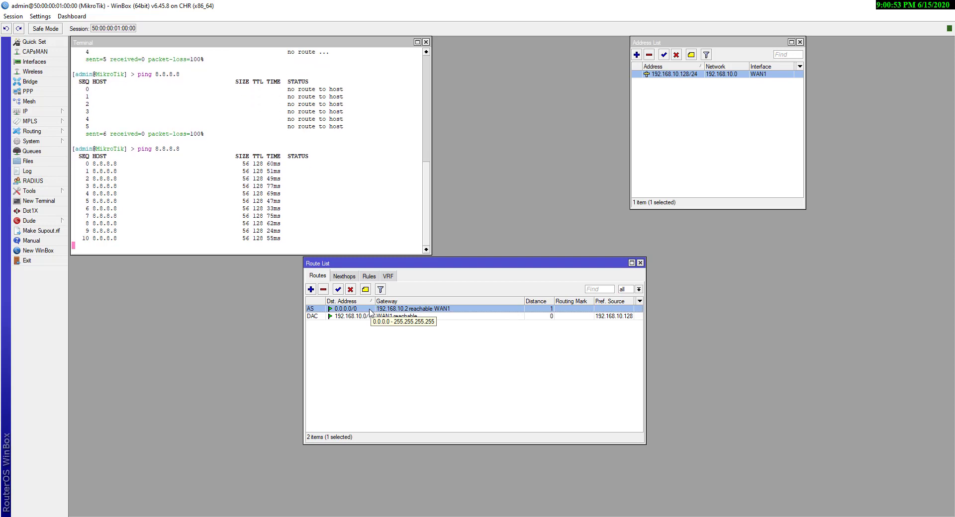
{"action": "left_click", "coordinate": [189, 132]}
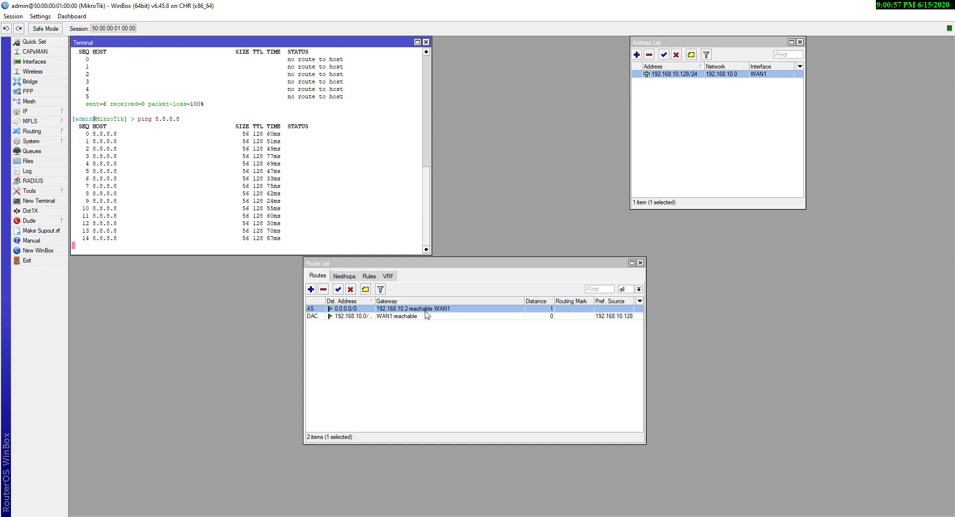
{"action": "left_click", "coordinate": [374, 317]}
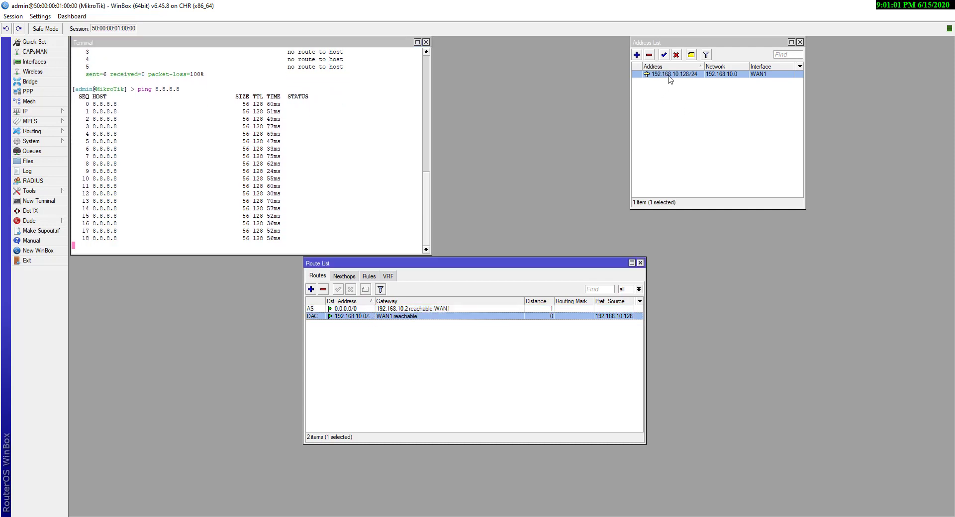
{"action": "left_click", "coordinate": [181, 182]}
{"action": "key", "text": "ctrl+c"}
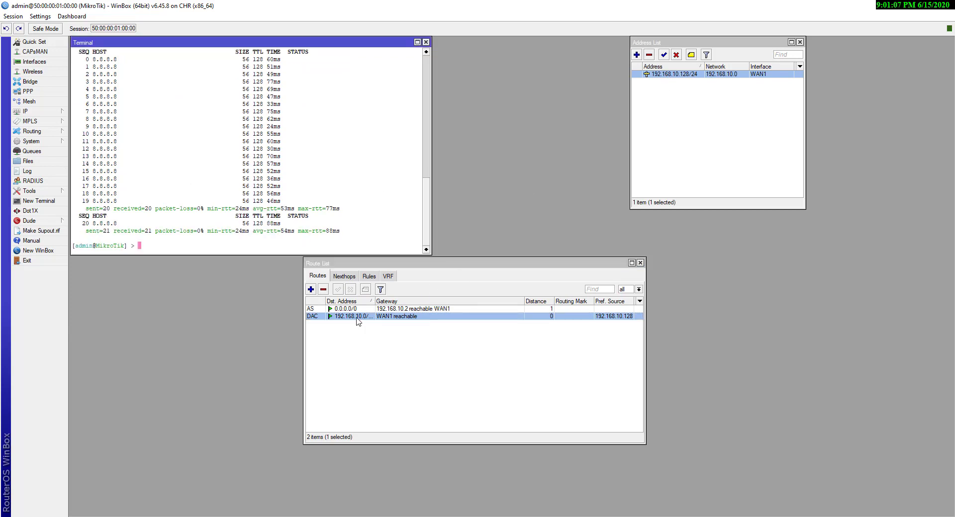
{"action": "left_click", "coordinate": [675, 76]}
{"action": "left_click", "coordinate": [676, 55]}
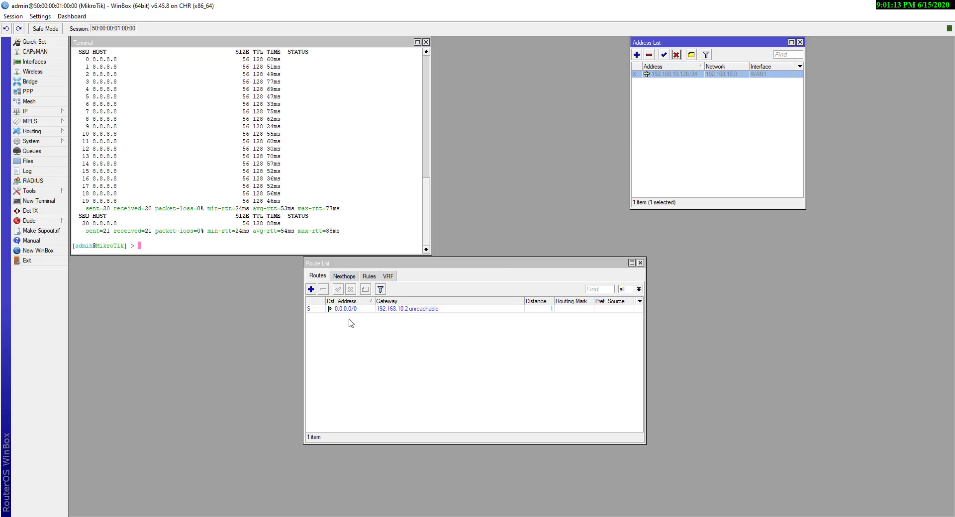
{"action": "left_click", "coordinate": [665, 55]}
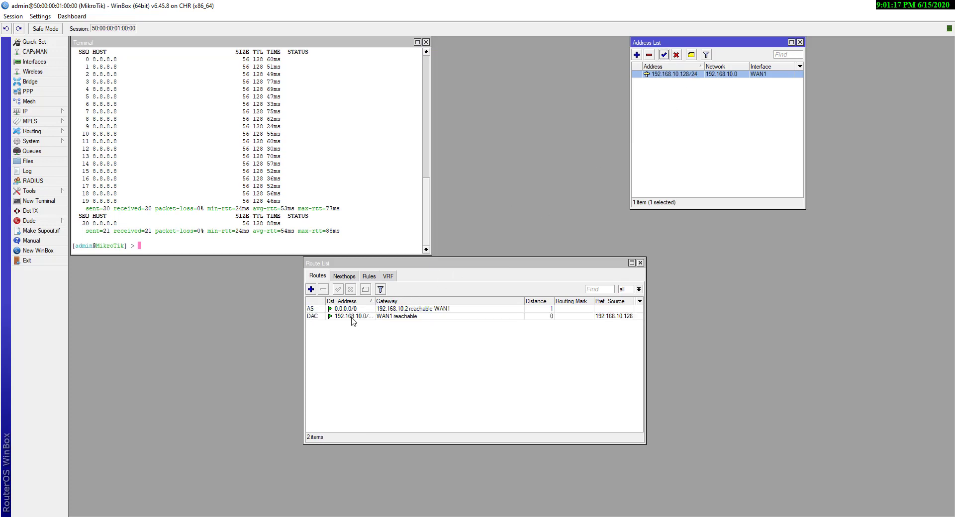
{"action": "left_click", "coordinate": [354, 317]}
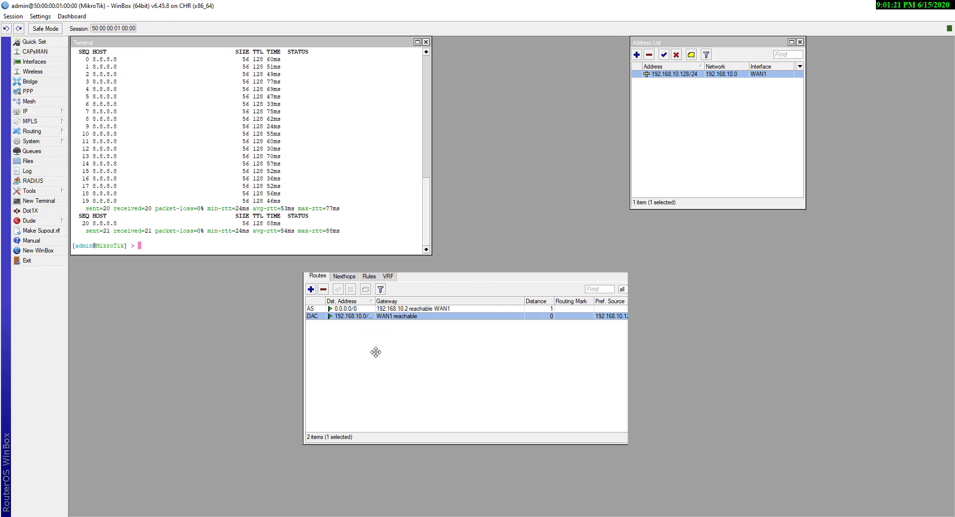
{"action": "left_click_drag", "start_coordinate": [481, 267], "coordinate": [439, 262]}
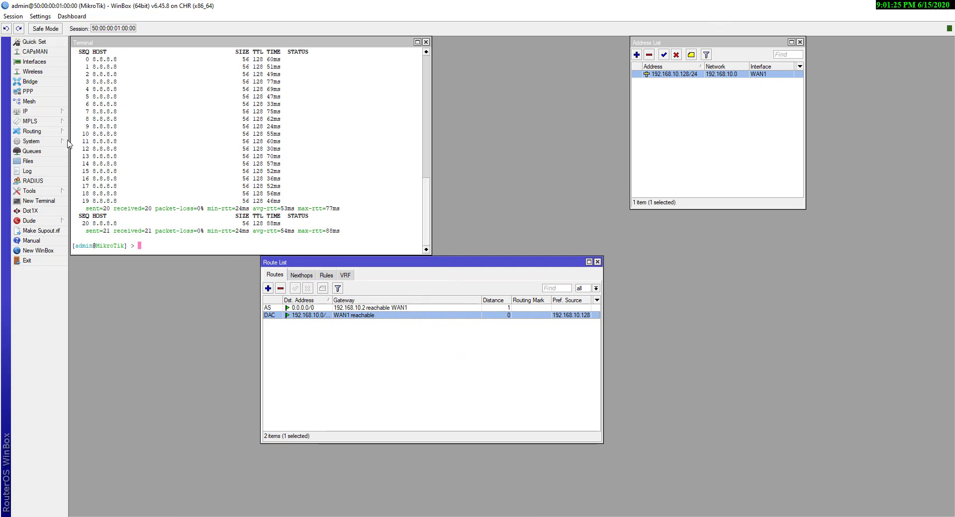
Close the route list and terminal, then review the WAN1 entry in the Address List
{"action": "key", "text": "Escape"}
{"action": "key", "text": "Escape"}
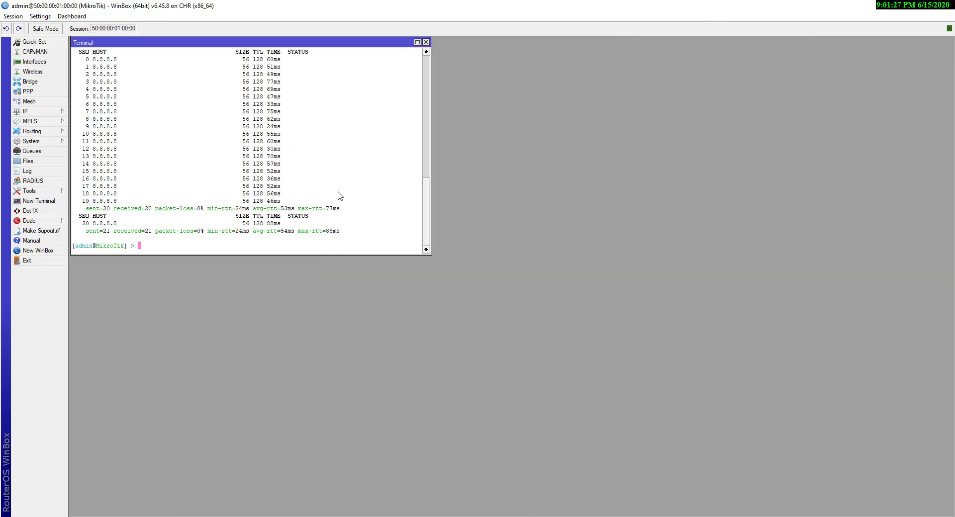
{"action": "left_click", "coordinate": [425, 43]}
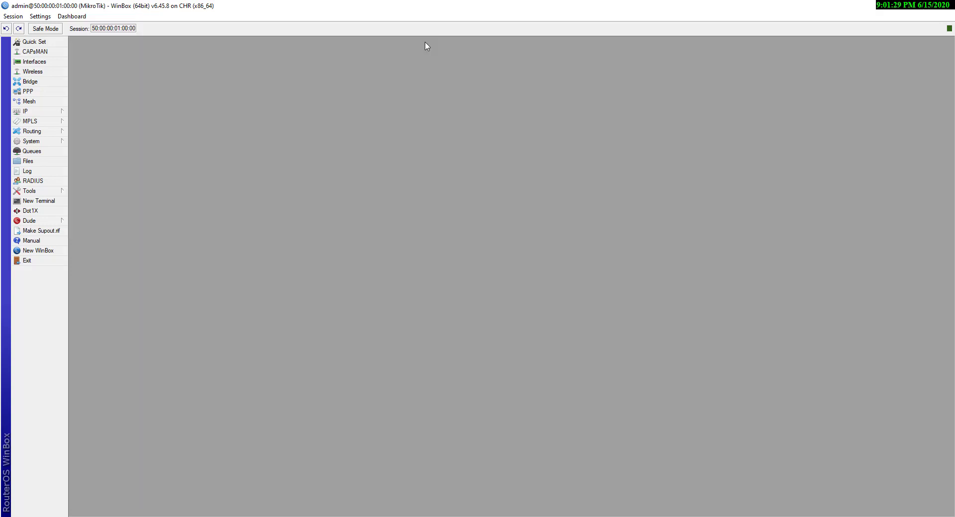
{"action": "left_click", "coordinate": [32, 111]}
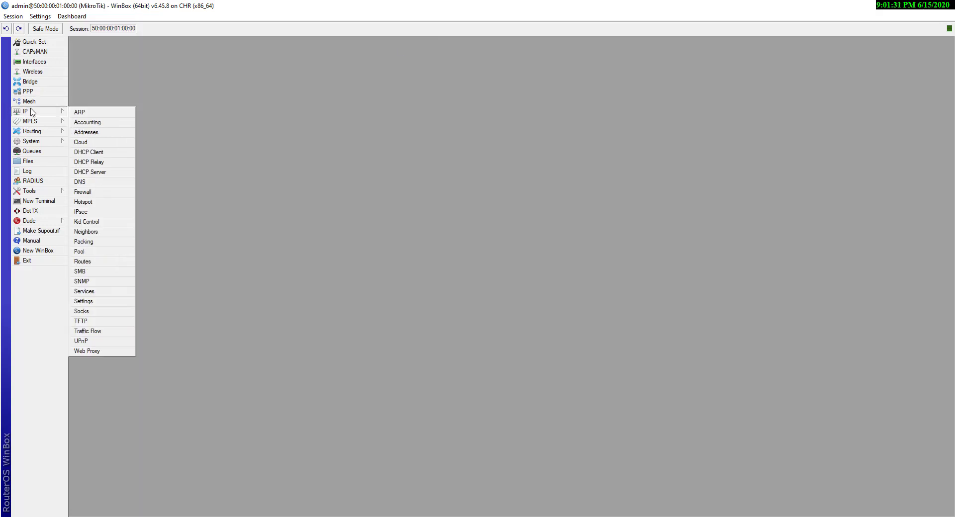
{"action": "left_click", "coordinate": [85, 133]}
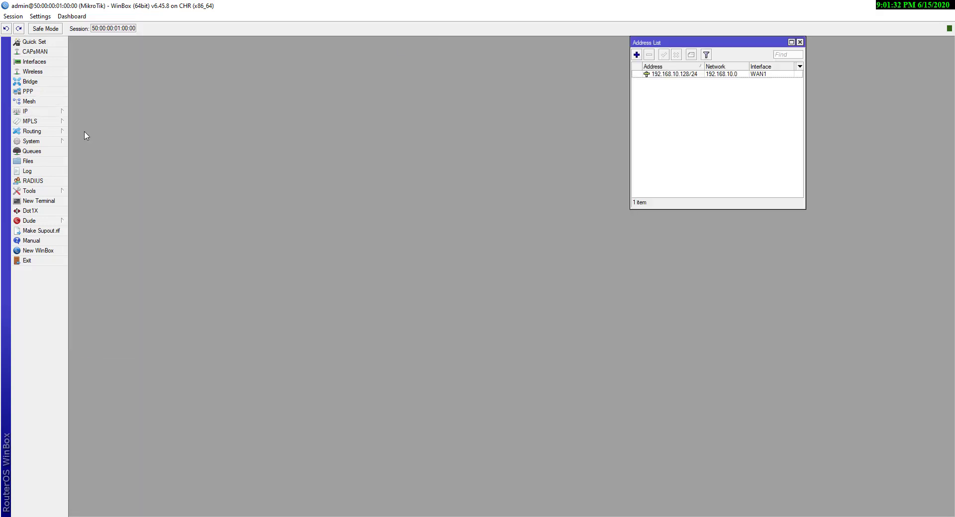
{"action": "left_click", "coordinate": [688, 74]}
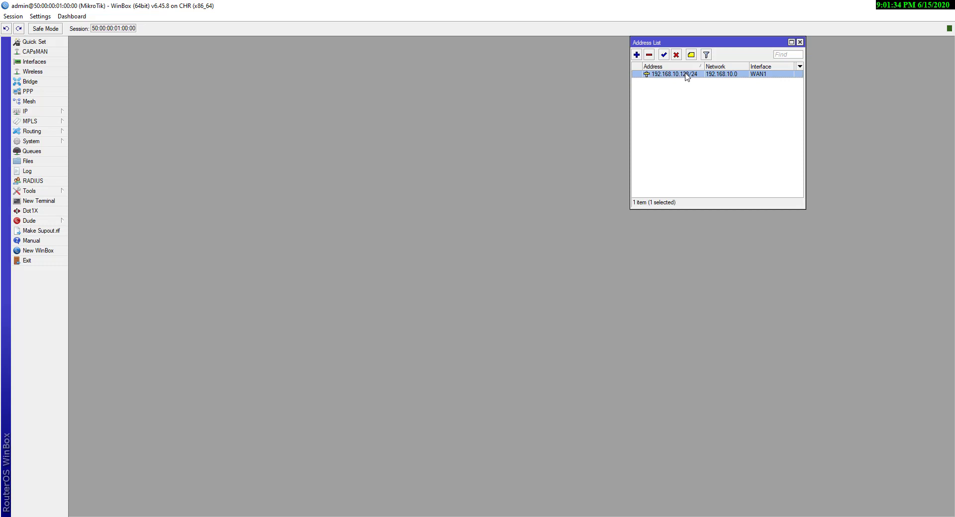
{"action": "left_click", "coordinate": [636, 55]}
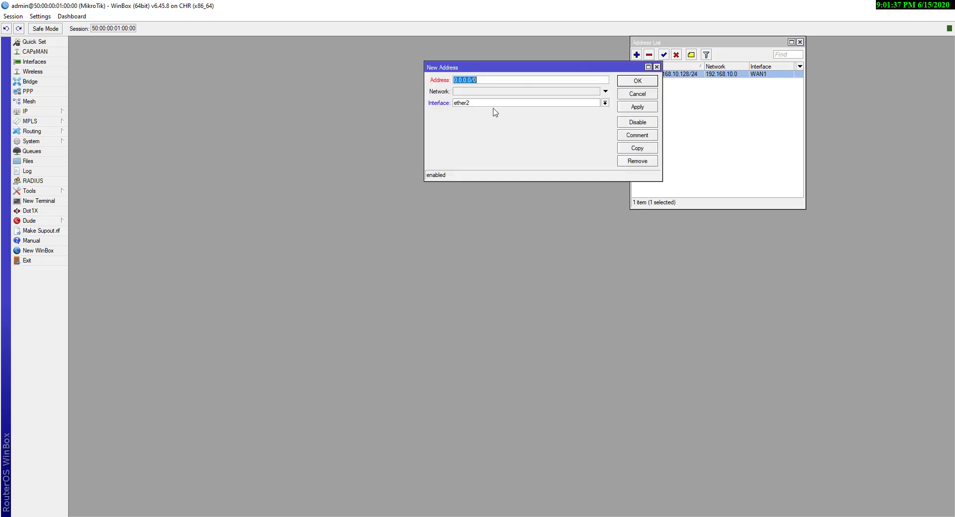
{"action": "left_click", "coordinate": [656, 67]}
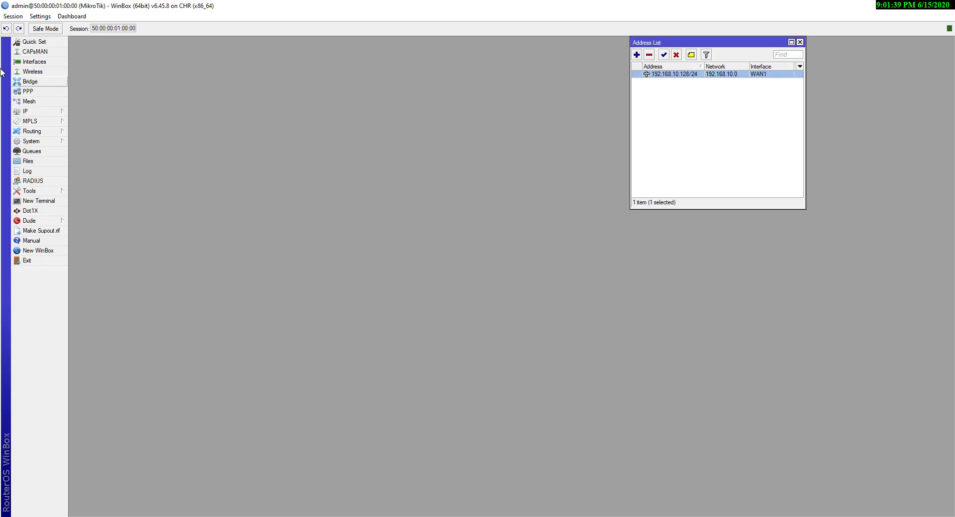
Rename interface ether2 to WAN2
{"action": "left_click", "coordinate": [40, 63]}
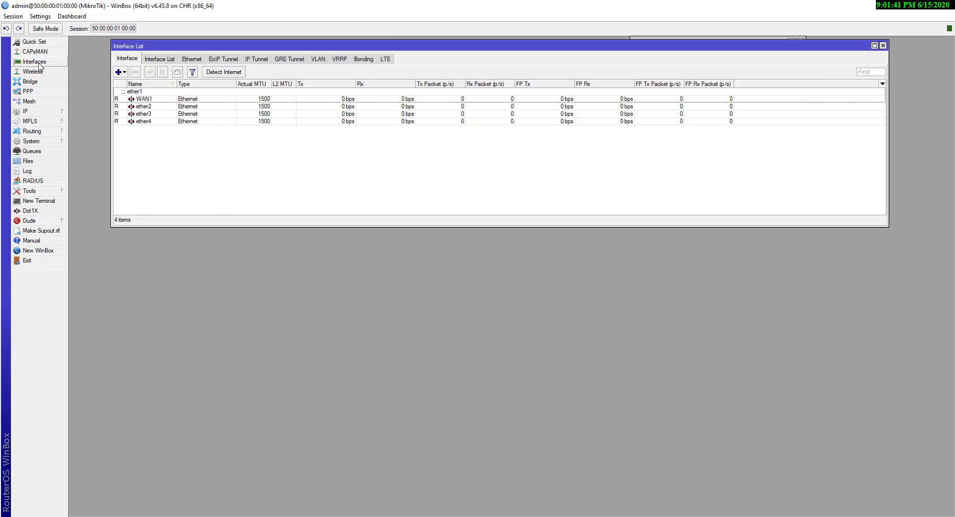
{"action": "double_click", "coordinate": [149, 107]}
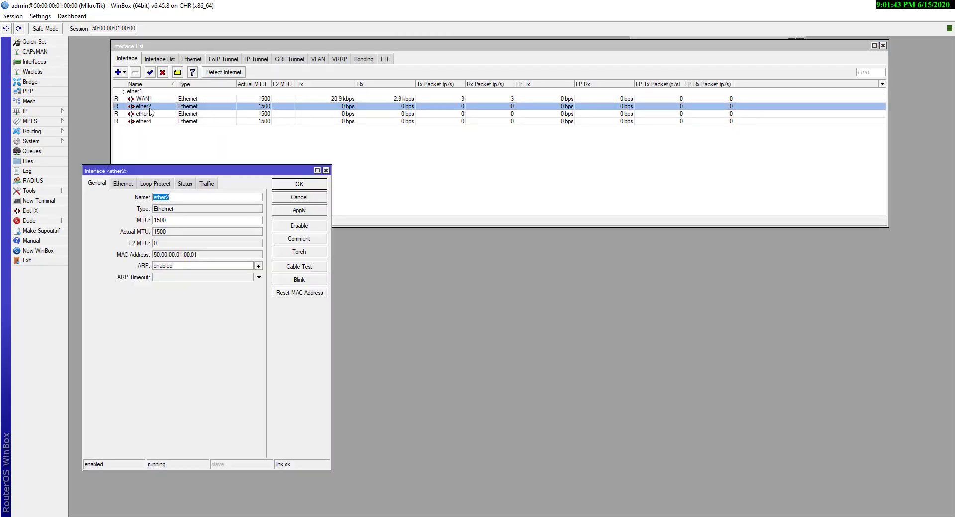
{"action": "key", "text": "Caps_Lock"}
{"action": "type", "text": "WAN2"}
{"action": "left_click", "coordinate": [298, 211]}
{"action": "left_click", "coordinate": [310, 186]}
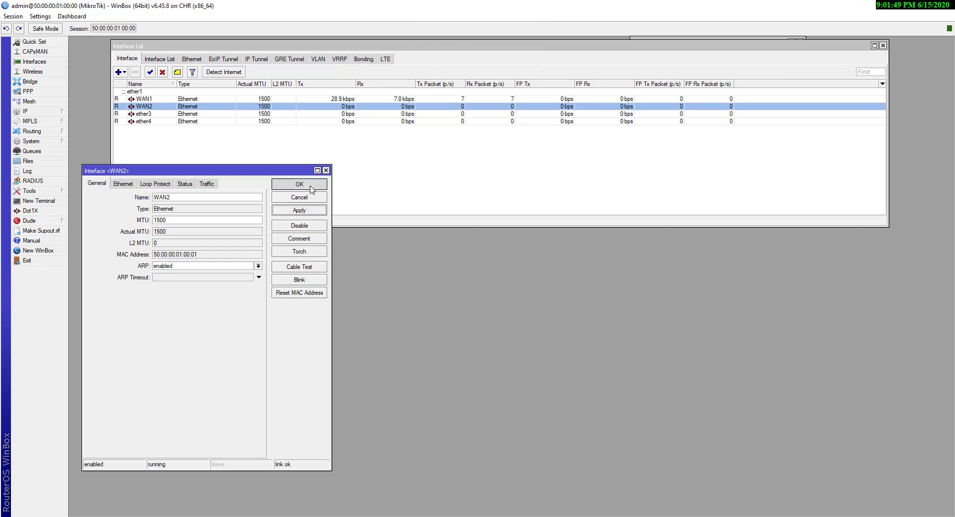
{"action": "left_click", "coordinate": [27, 112]}
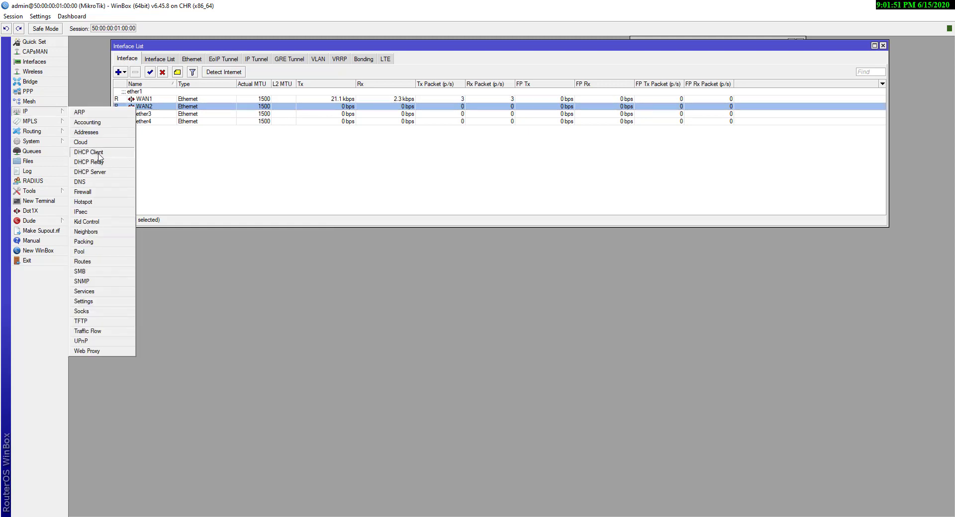
Add 192.168.20.128/24 as a new IP address on interface WAN2
{"action": "left_click", "coordinate": [96, 130]}
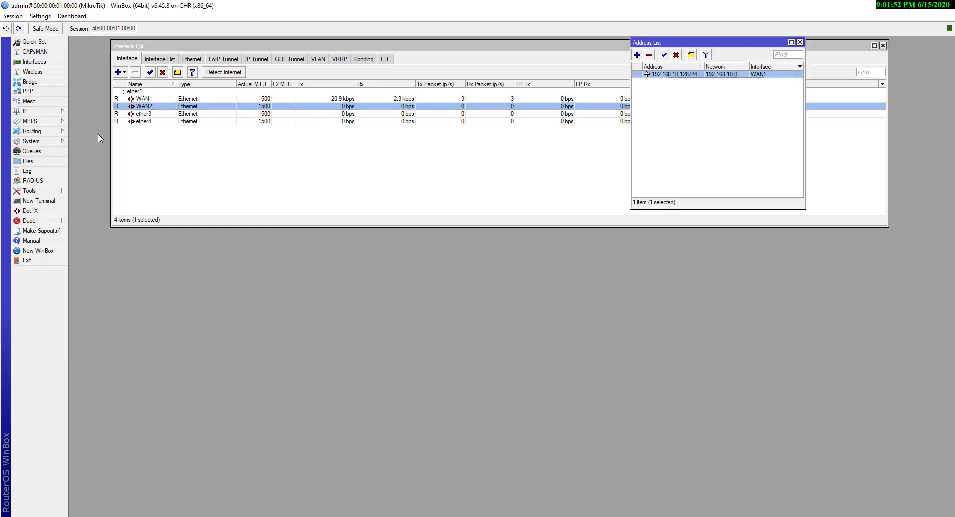
{"action": "left_click", "coordinate": [637, 54]}
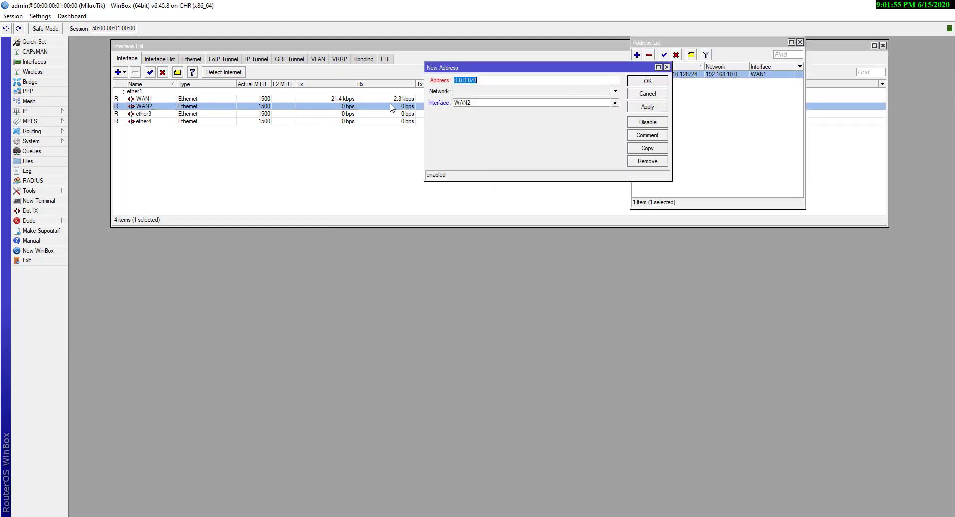
{"action": "type", "text": "192.168.20.128/24"}
{"action": "left_click", "coordinate": [554, 109]}
{"action": "left_click", "coordinate": [553, 110]}
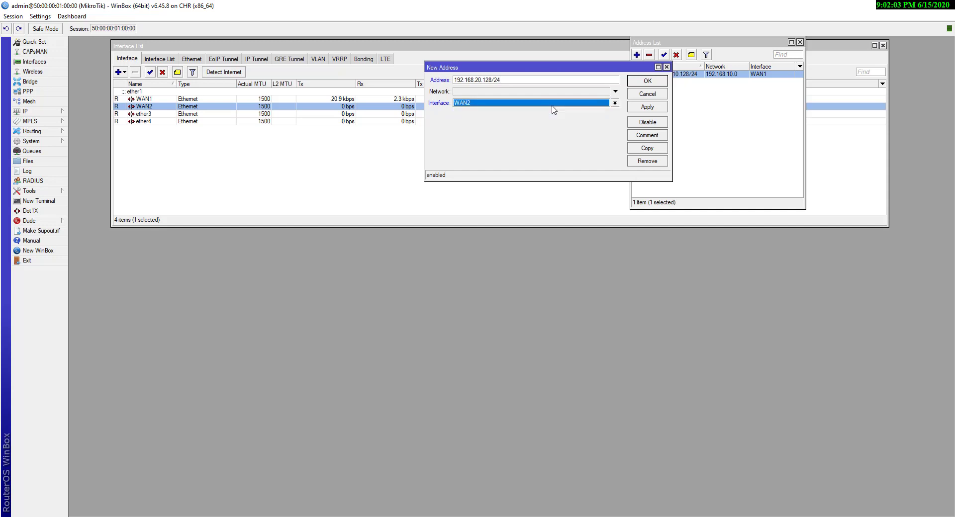
{"action": "left_click", "coordinate": [639, 110]}
{"action": "left_click", "coordinate": [645, 84]}
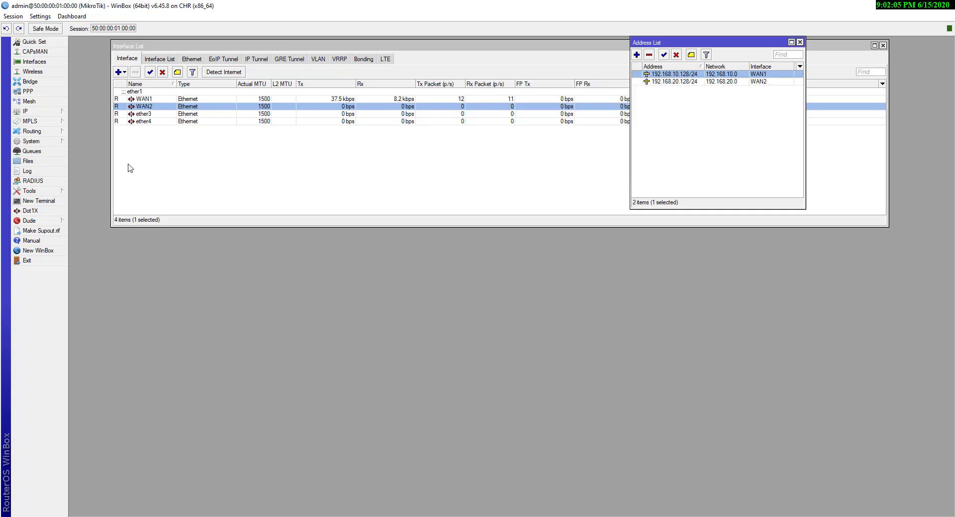
{"action": "left_click", "coordinate": [27, 111]}
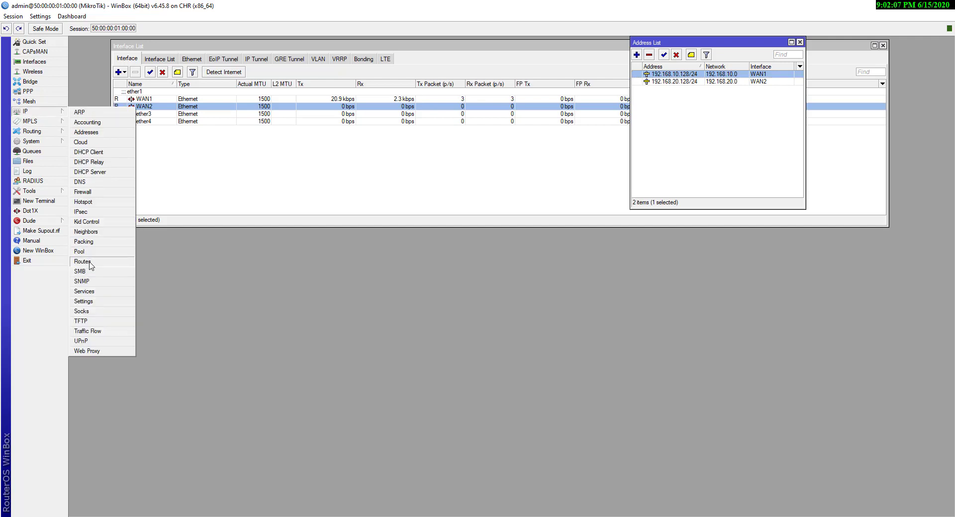
Create a second default route 0.0.0.0/0 with gateway 192.168.20.2 on WAN2
{"action": "left_click", "coordinate": [89, 262]}
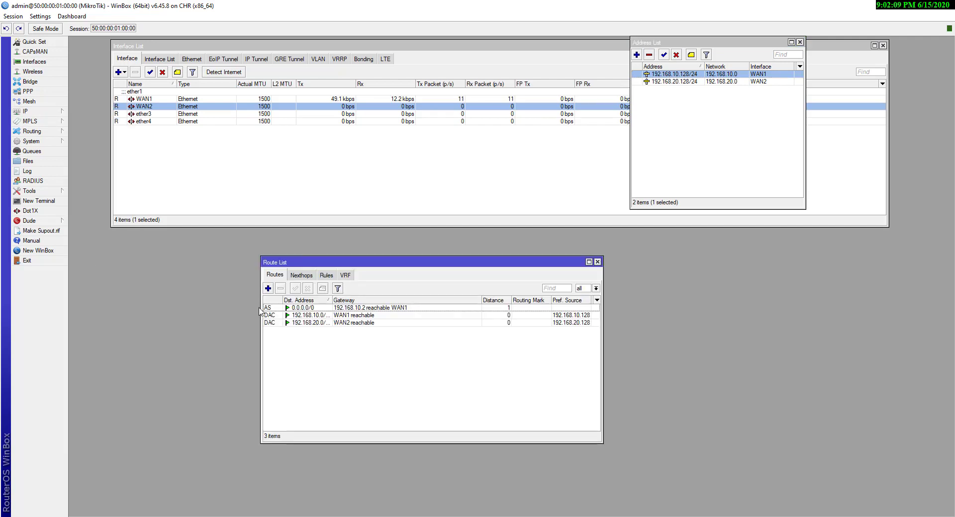
{"action": "left_click", "coordinate": [268, 289]}
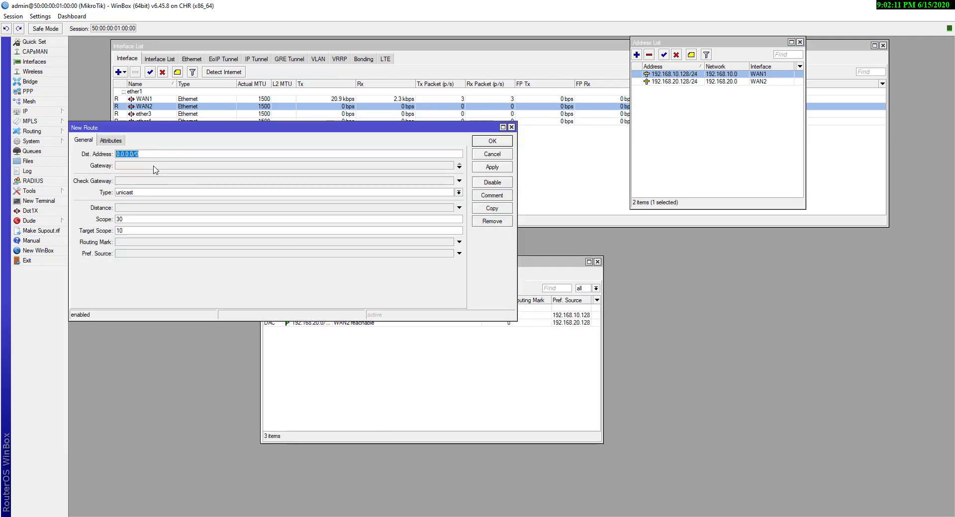
{"action": "left_click", "coordinate": [153, 166]}
{"action": "type", "text": "192.16"}
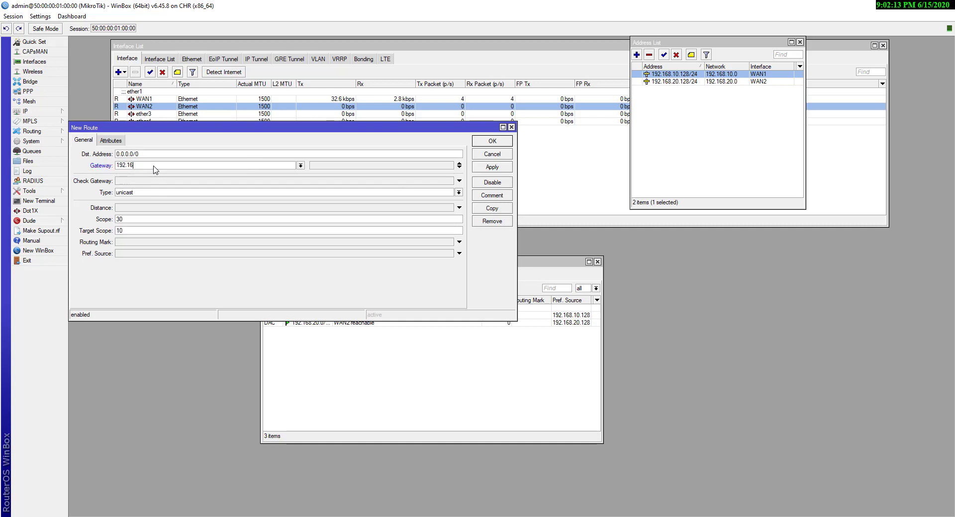
{"action": "type", "text": "8.20.2"}
{"action": "left_click", "coordinate": [488, 168]}
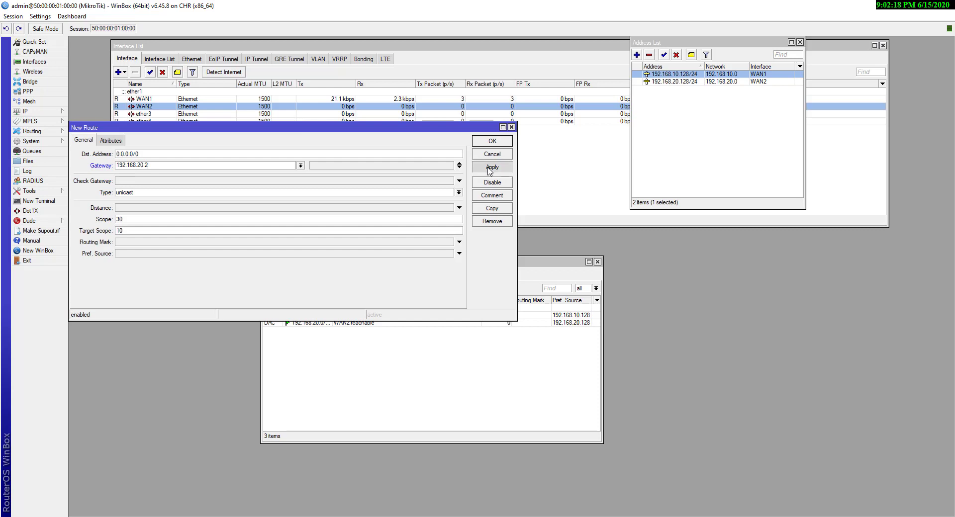
{"action": "left_click", "coordinate": [491, 142]}
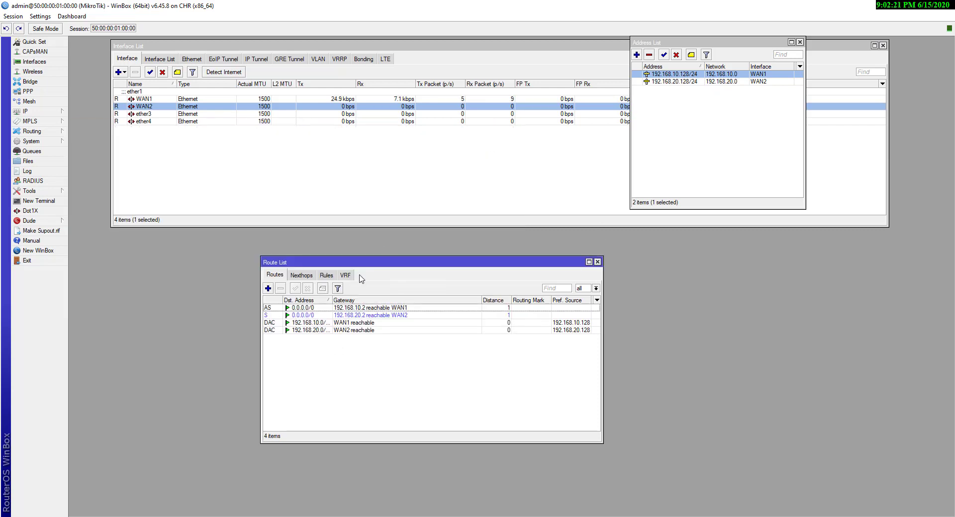
{"action": "left_click", "coordinate": [332, 316]}
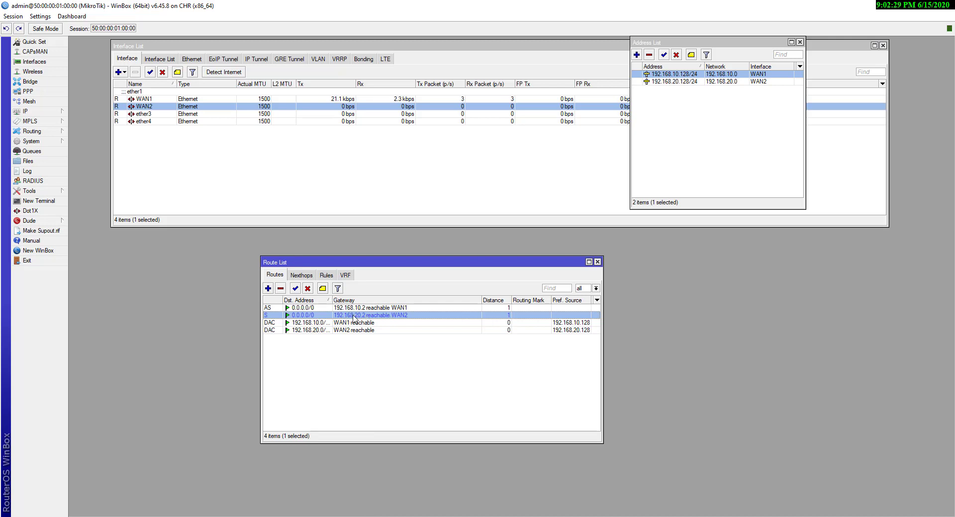
Delete the 192.168.20.128/24 address and the default route via 192.168.20.2
{"action": "left_click", "coordinate": [677, 82]}
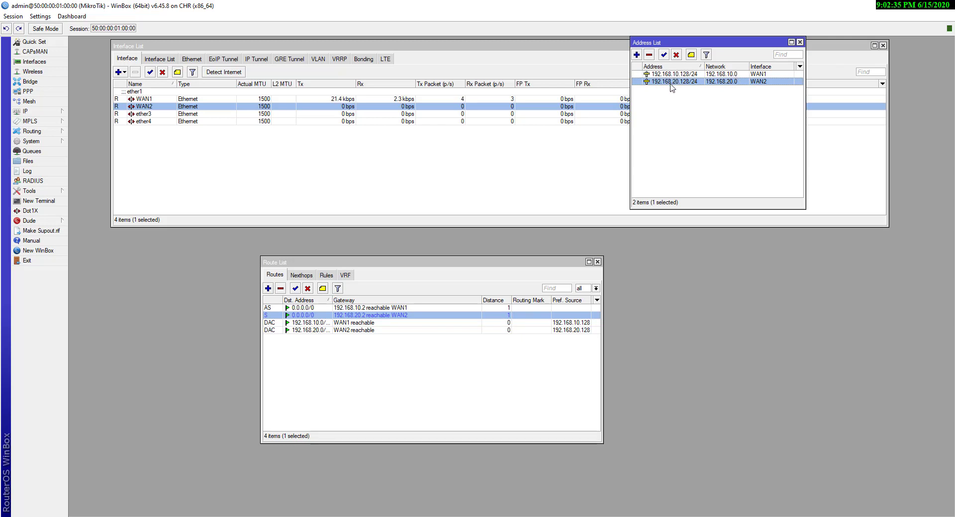
{"action": "mouse_move", "coordinate": [671, 88]}
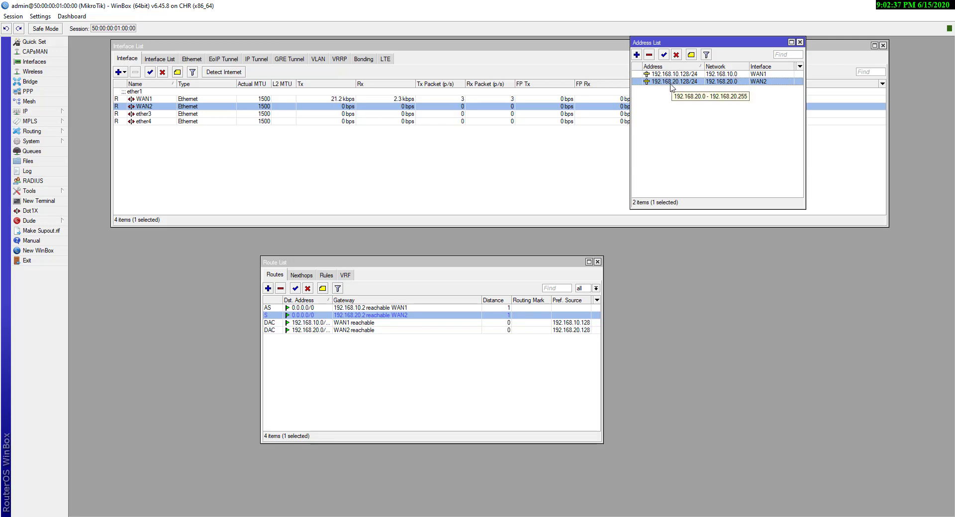
{"action": "left_click", "coordinate": [650, 56]}
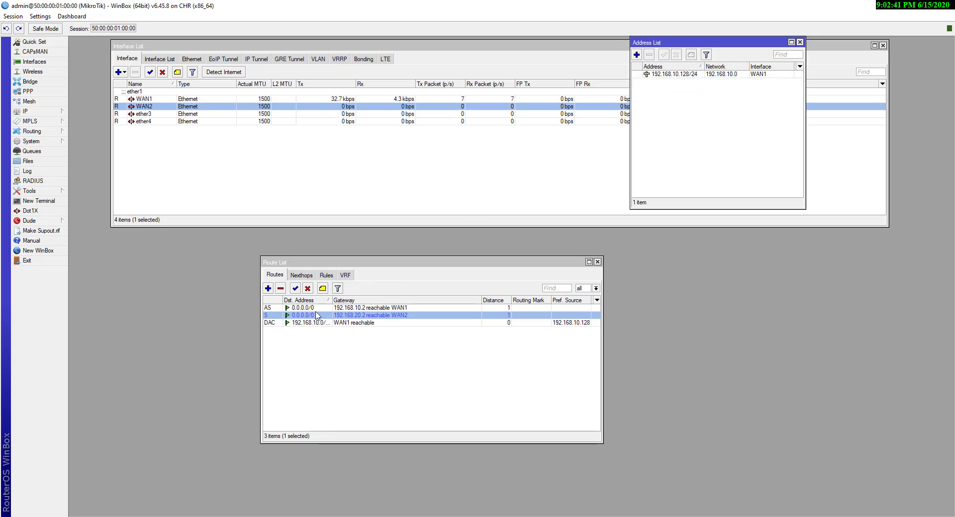
{"action": "left_click", "coordinate": [281, 289]}
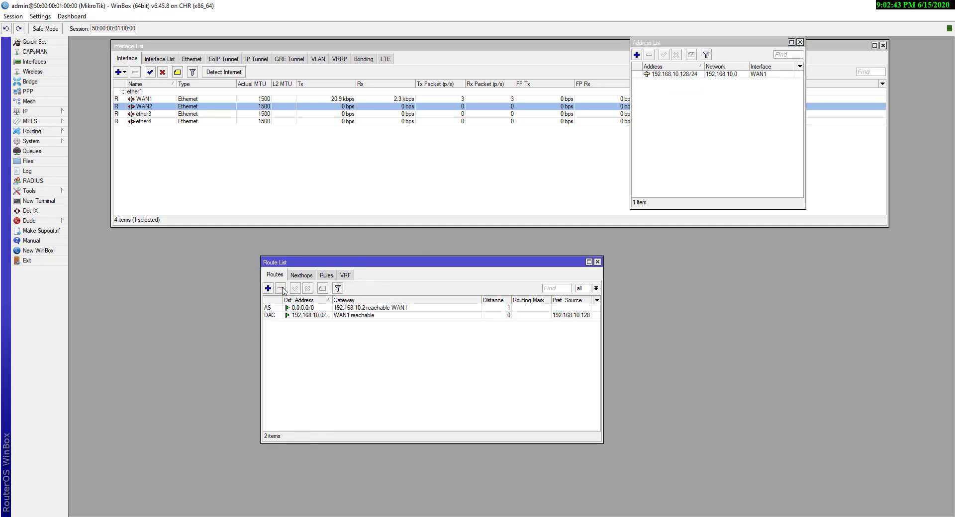
Ping 8.8.8.8 from a new terminal and stop it after successful replies
{"action": "left_click", "coordinate": [52, 201]}
{"action": "type", "text": "ping 8.8.8.8"}
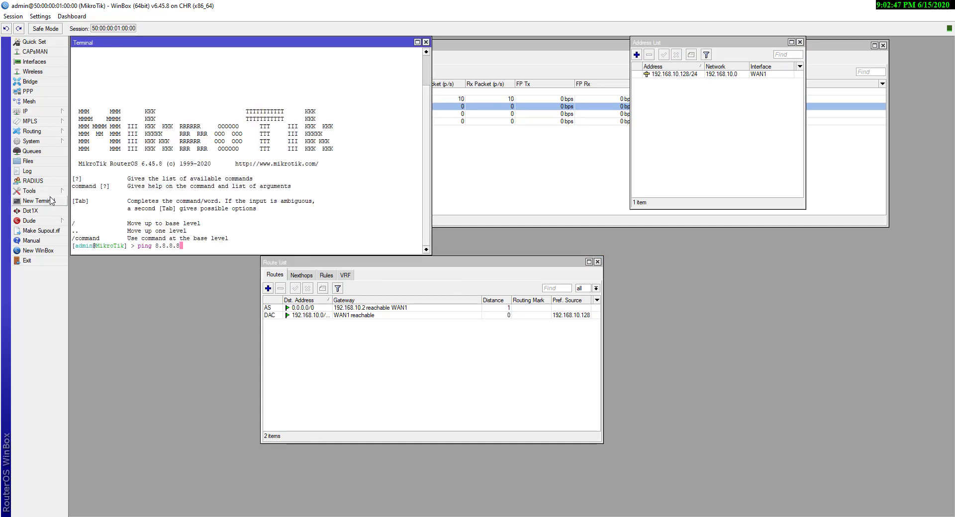
{"action": "key", "text": "Return"}
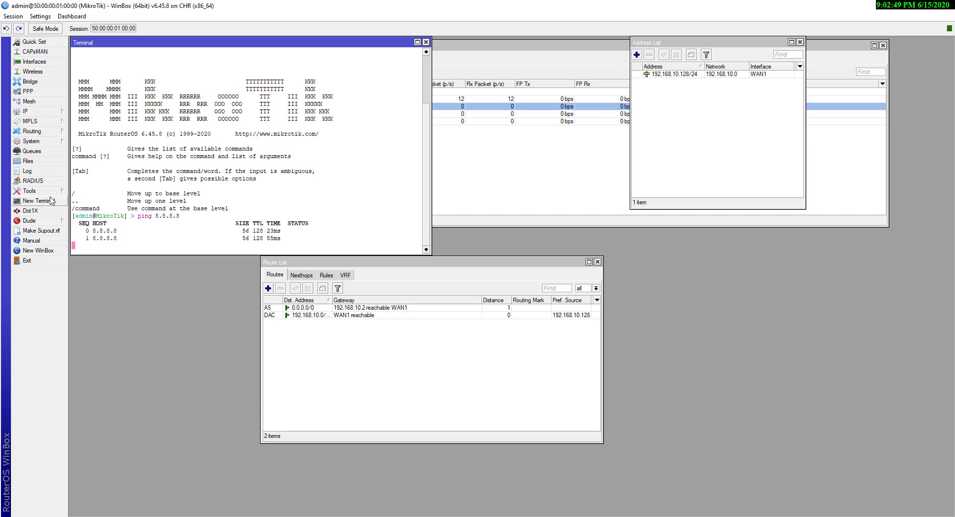
{"action": "key", "text": "ctrl+c"}
{"action": "key", "text": "Caps_Lock"}
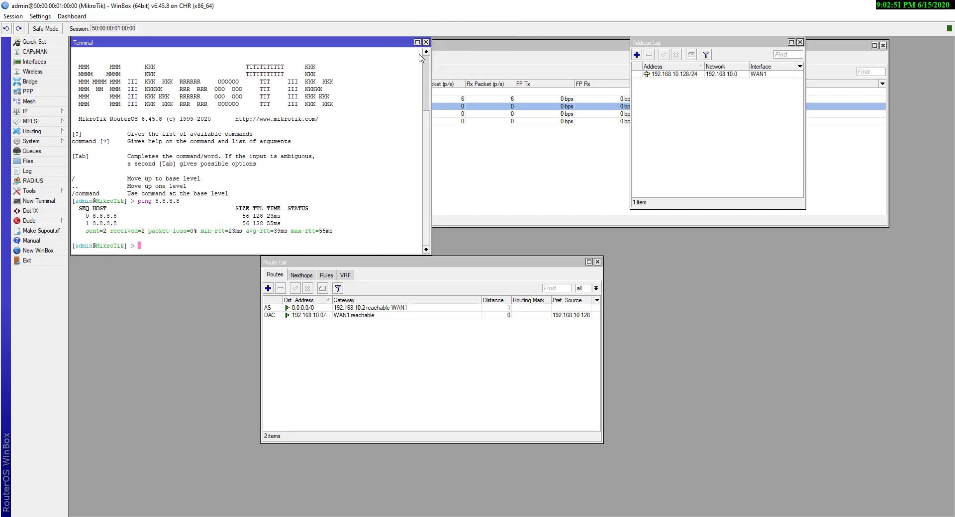
Close the Terminal, Address List, Interface List and Route List windows
{"action": "left_click", "coordinate": [426, 42]}
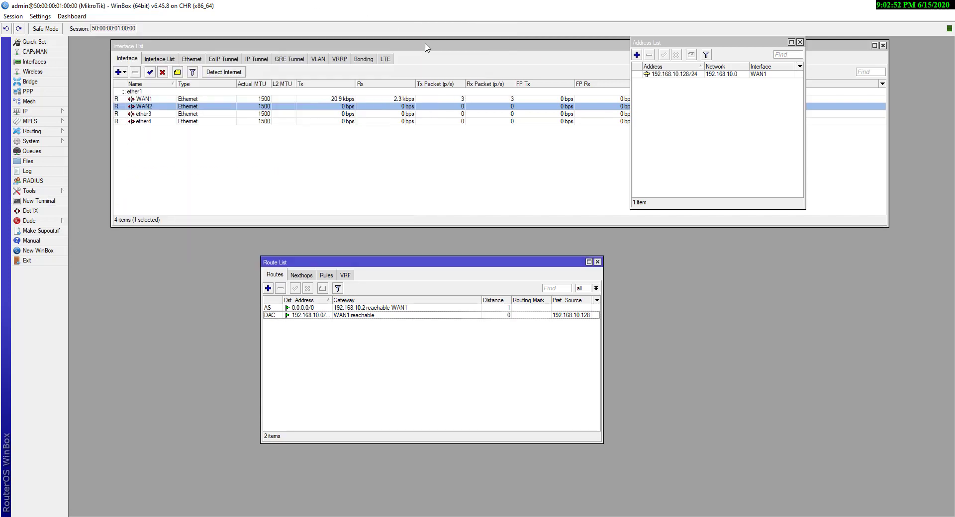
{"action": "left_click", "coordinate": [800, 43]}
{"action": "left_click", "coordinate": [883, 46]}
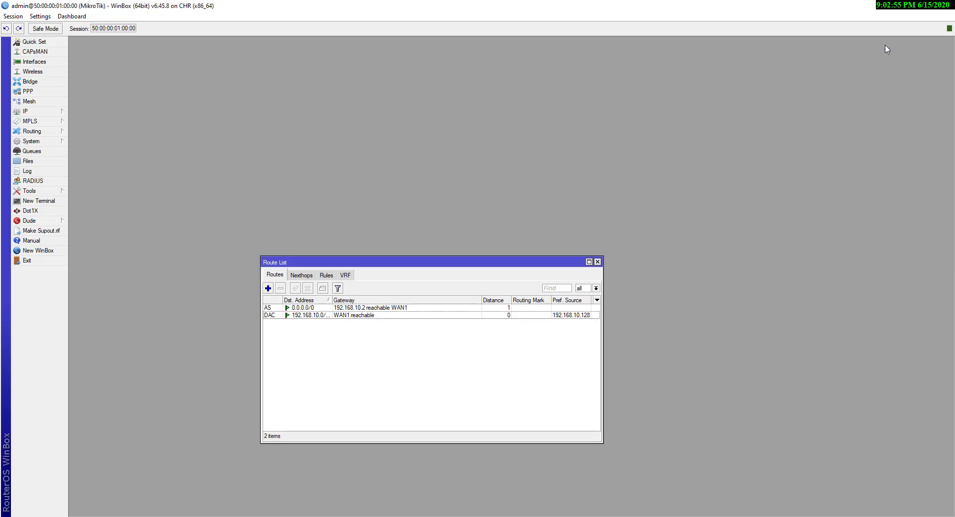
{"action": "left_click", "coordinate": [598, 262]}
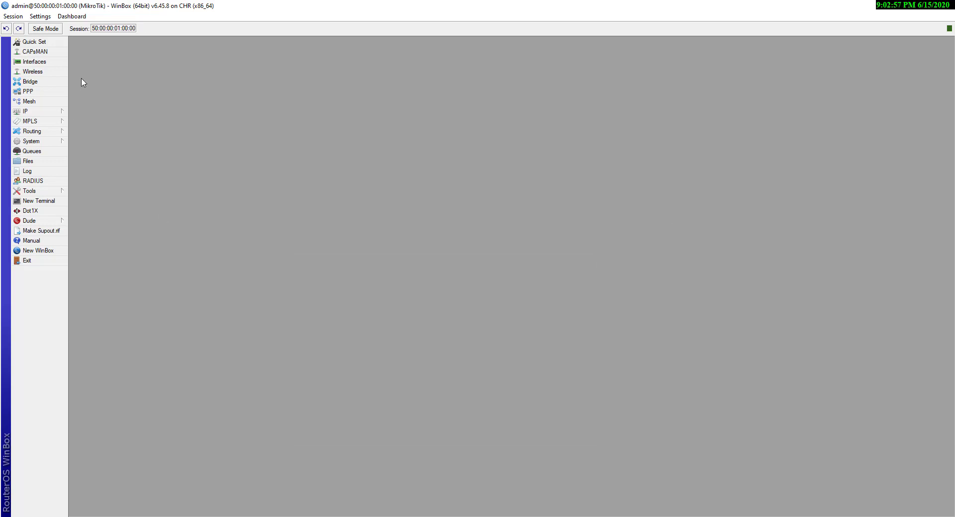
Change the WAN2 interface's name back to ether2 and close the Interface List window
{"action": "left_click", "coordinate": [41, 63]}
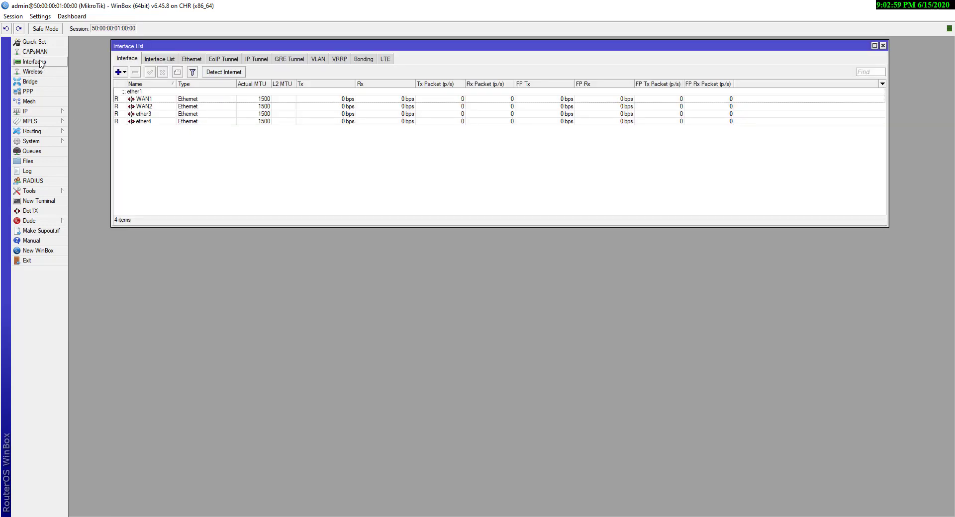
{"action": "left_click", "coordinate": [154, 106]}
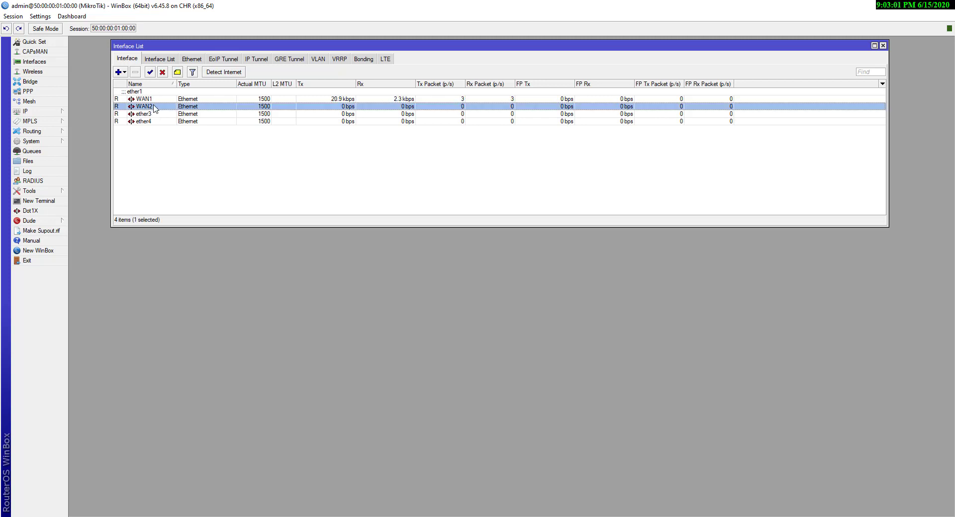
{"action": "double_click", "coordinate": [154, 107]}
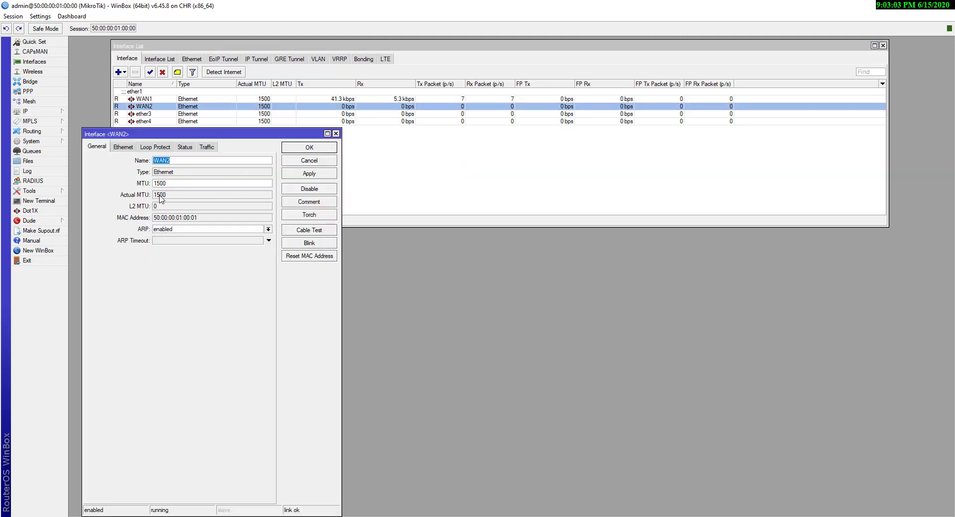
{"action": "type", "text": "ether2"}
{"action": "left_click", "coordinate": [298, 174]}
{"action": "left_click", "coordinate": [311, 148]}
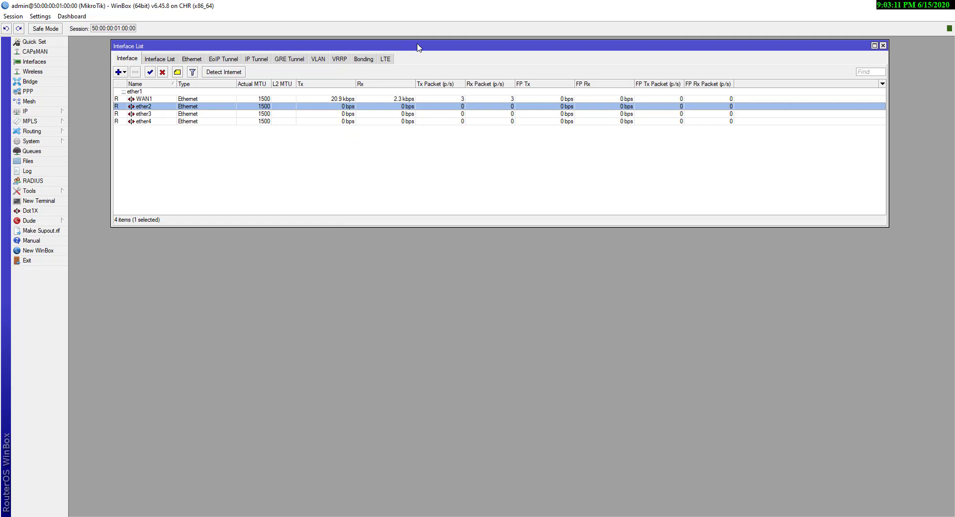
{"action": "left_click_drag", "start_coordinate": [415, 43], "coordinate": [376, 29]}
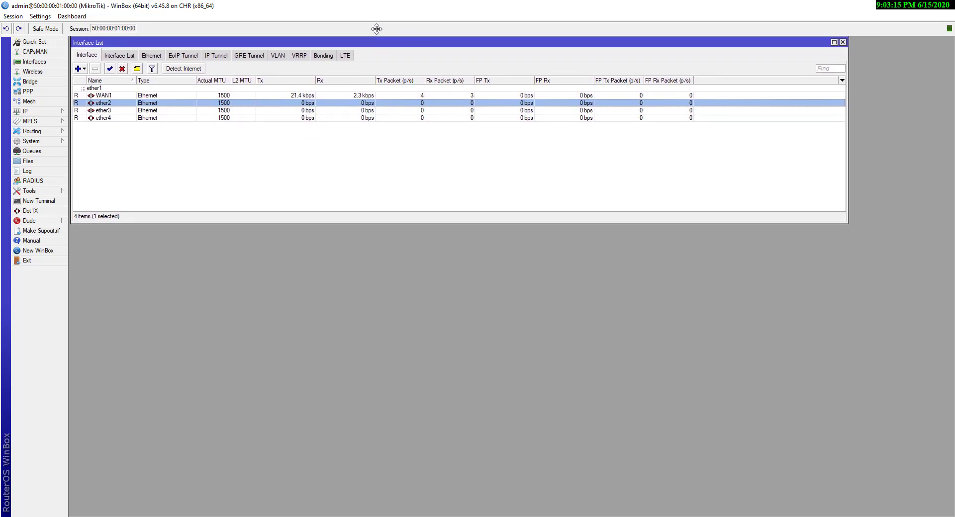
{"action": "left_click", "coordinate": [105, 95]}
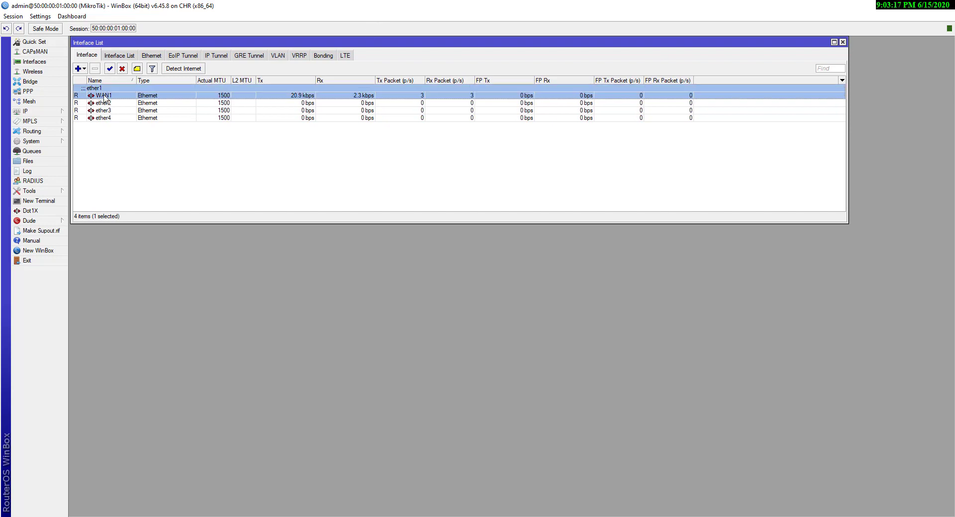
{"action": "left_click", "coordinate": [843, 42]}
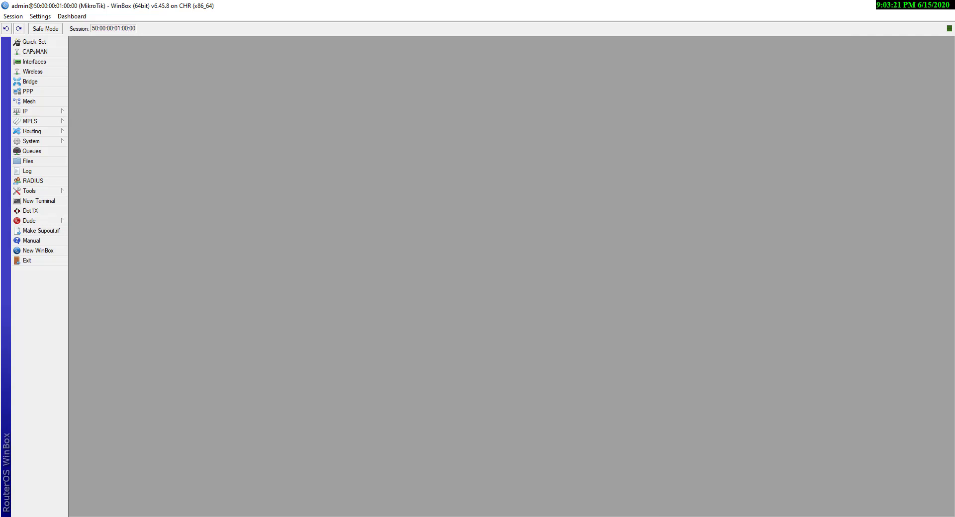
Draw a red box around item 3, 'How to create DHCP pool on bridge?', on the Paint diagram, then return to WinBox
{"action": "key", "text": "alt+Tab"}
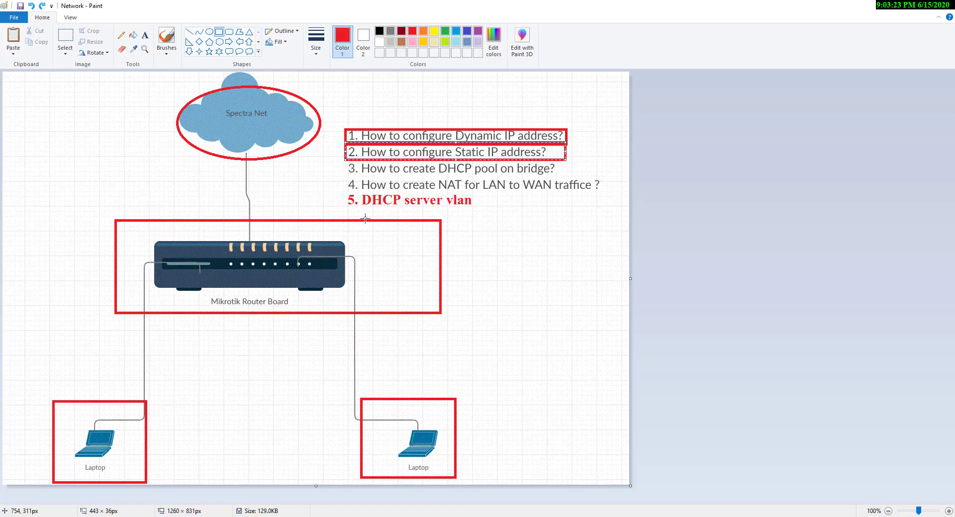
{"action": "left_click_drag", "start_coordinate": [345, 160], "coordinate": [564, 175]}
{"action": "left_click", "coordinate": [340, 160]}
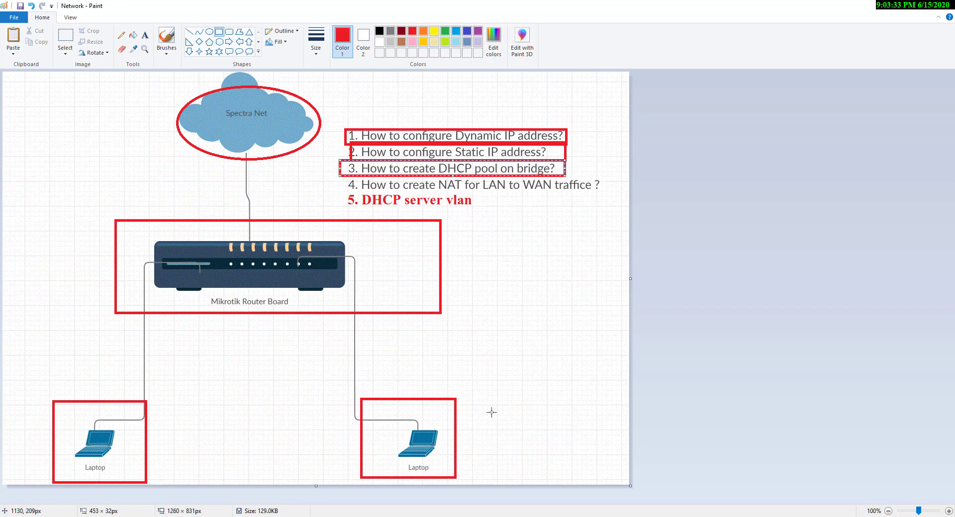
{"action": "left_click", "coordinate": [634, 516]}
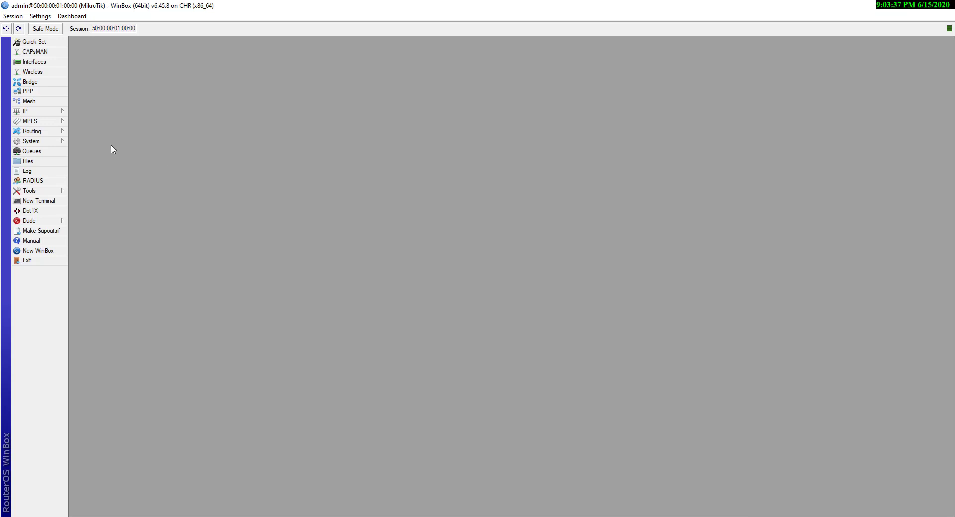
Add a new bridge named LAN-Network in the Bridge list and apply it
{"action": "left_click", "coordinate": [31, 82]}
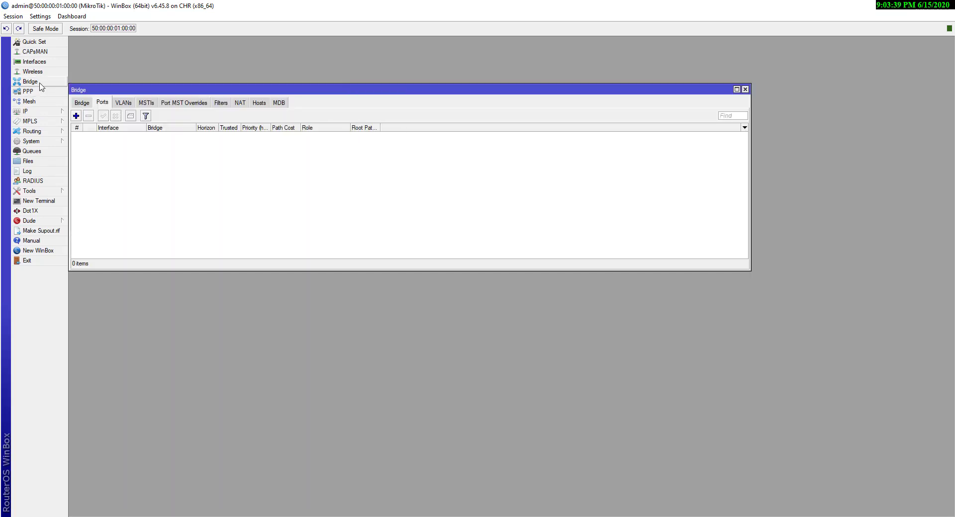
{"action": "left_click", "coordinate": [83, 104]}
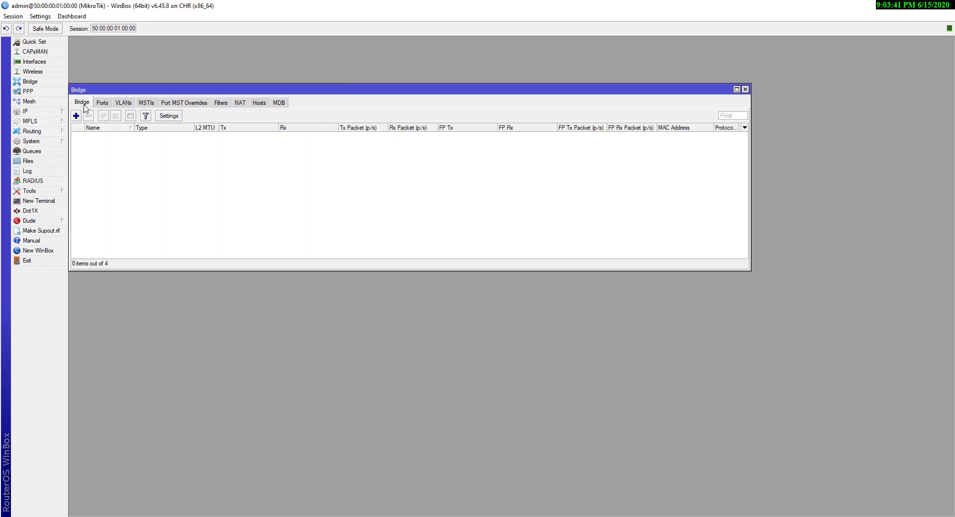
{"action": "left_click", "coordinate": [76, 119]}
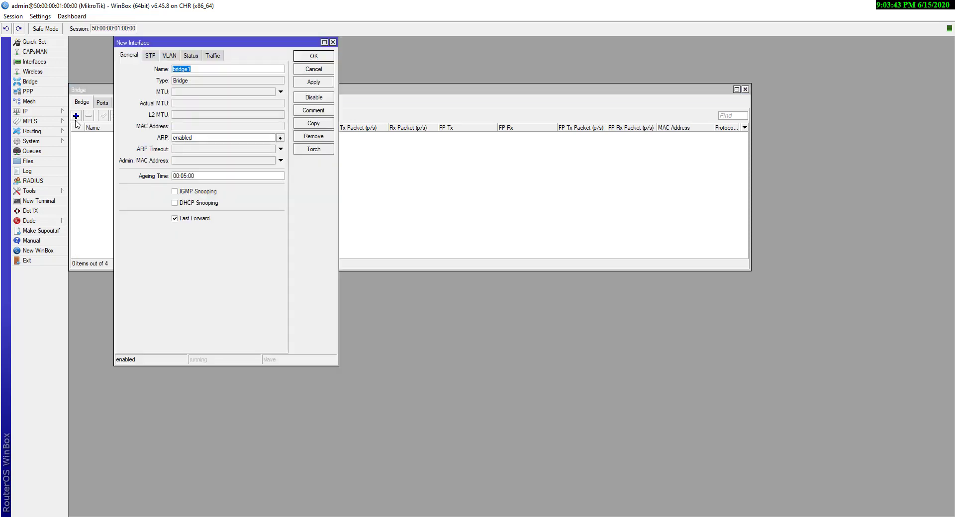
{"action": "type", "text": "LAN-Network"}
{"action": "left_click_drag", "start_coordinate": [209, 69], "coordinate": [157, 71]}
{"action": "left_click", "coordinate": [313, 82]}
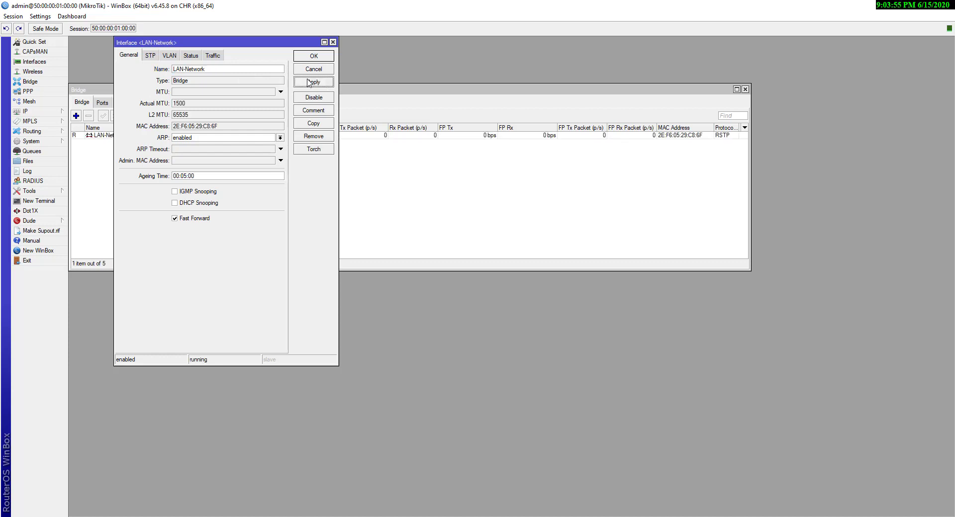
{"action": "left_click", "coordinate": [313, 58]}
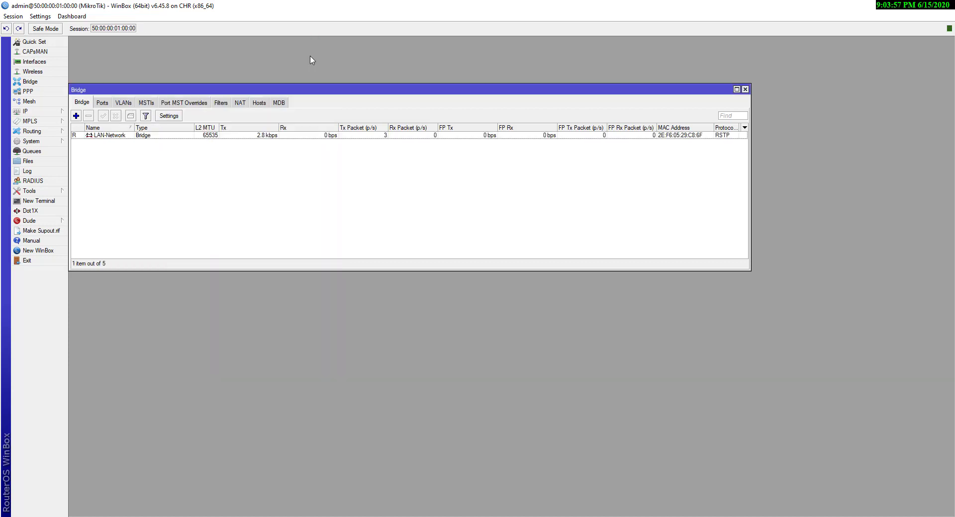
Add ether2 as a port of the LAN-Network bridge
{"action": "left_click", "coordinate": [103, 105]}
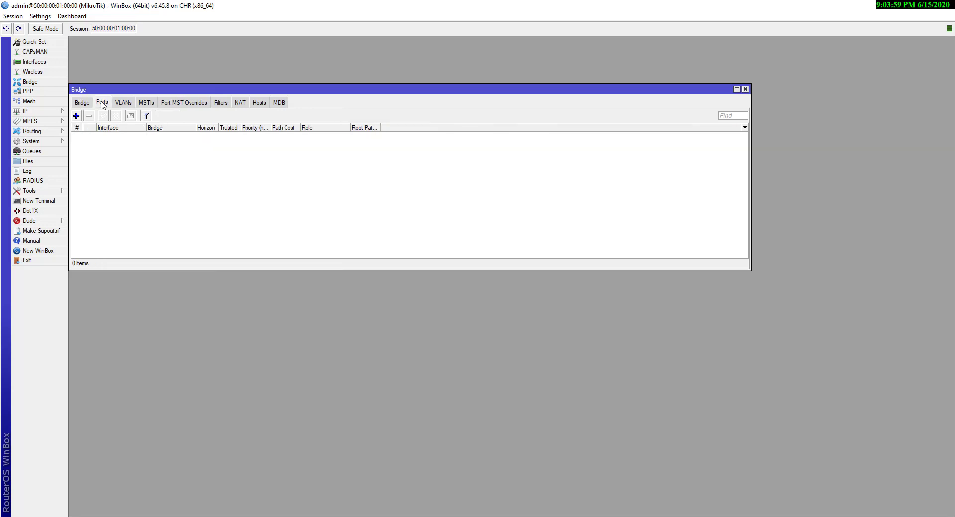
{"action": "left_click", "coordinate": [76, 116]}
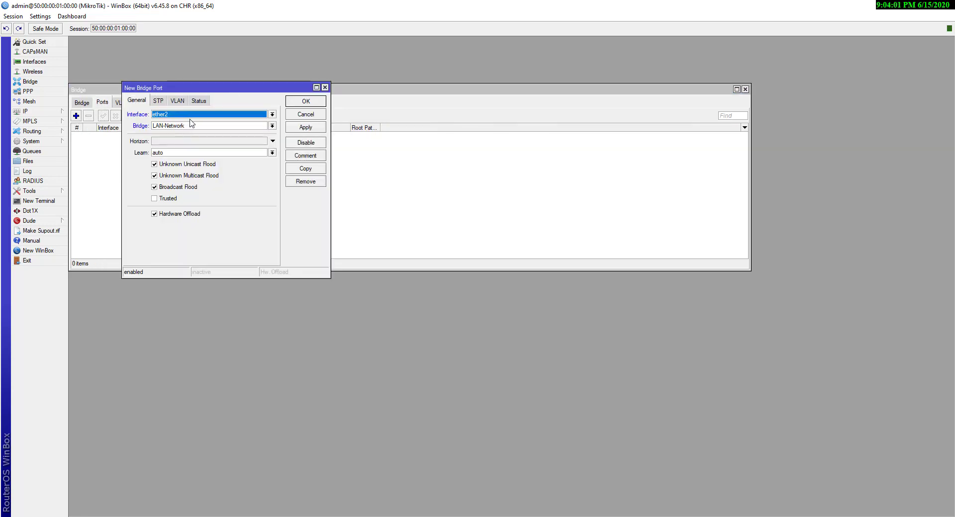
{"action": "left_click", "coordinate": [192, 118]}
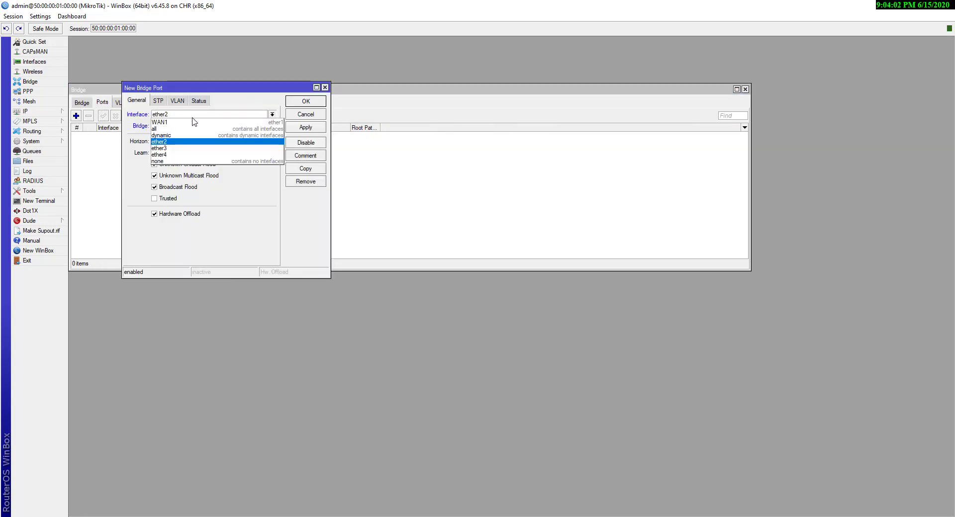
{"action": "left_click", "coordinate": [168, 142]}
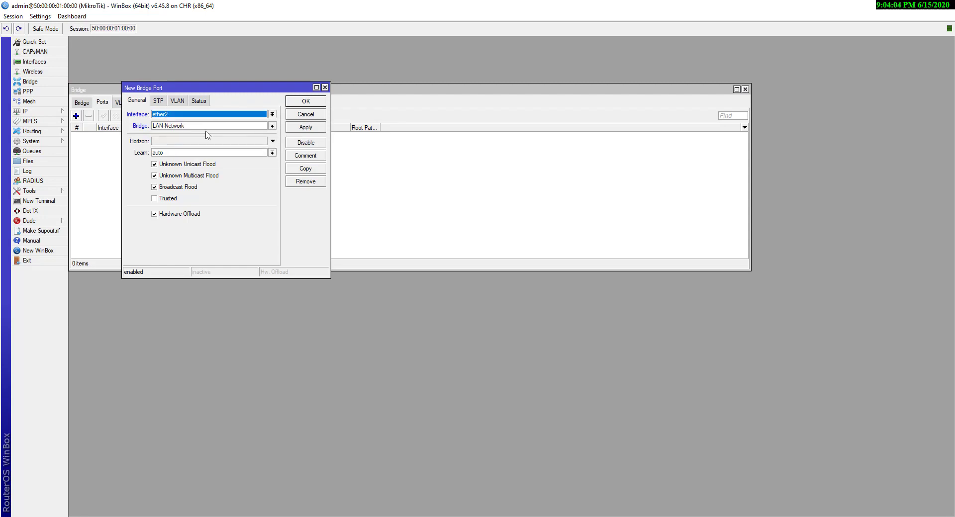
{"action": "left_click", "coordinate": [305, 127]}
{"action": "left_click", "coordinate": [303, 102]}
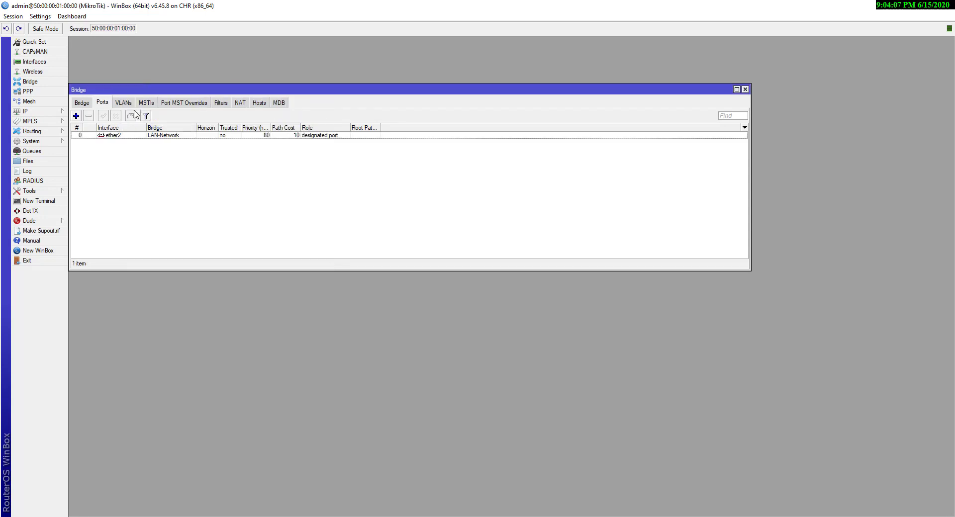
Add ether3 as a second port of the LAN-Network bridge
{"action": "left_click", "coordinate": [76, 116]}
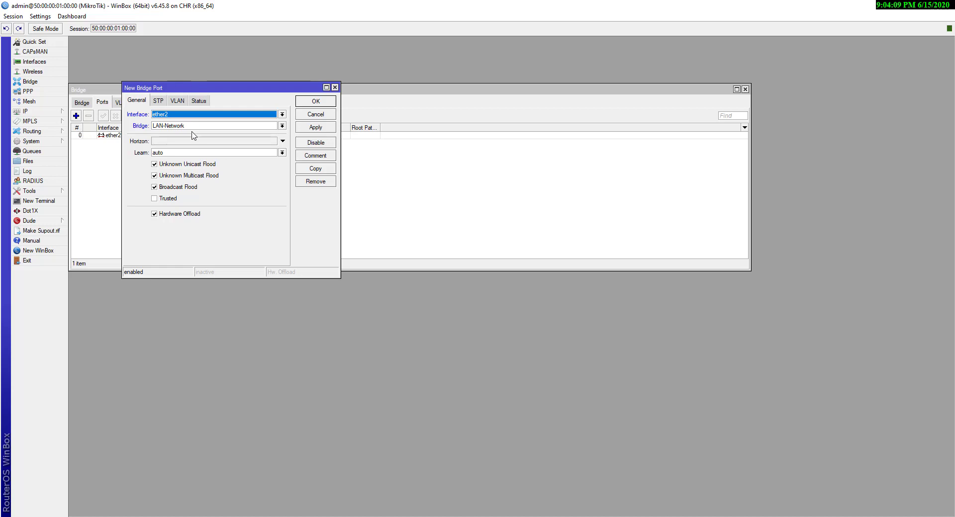
{"action": "left_click", "coordinate": [202, 117]}
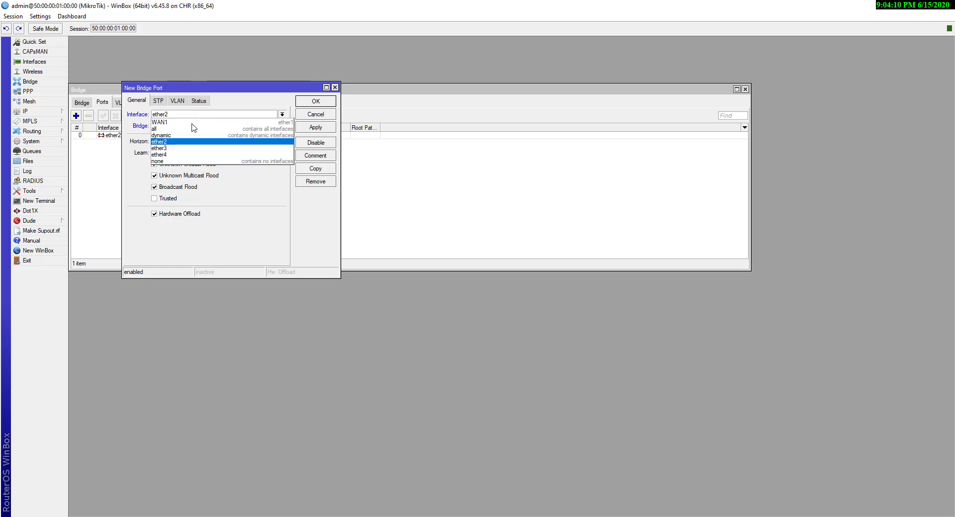
{"action": "left_click", "coordinate": [173, 149]}
{"action": "left_click", "coordinate": [308, 127]}
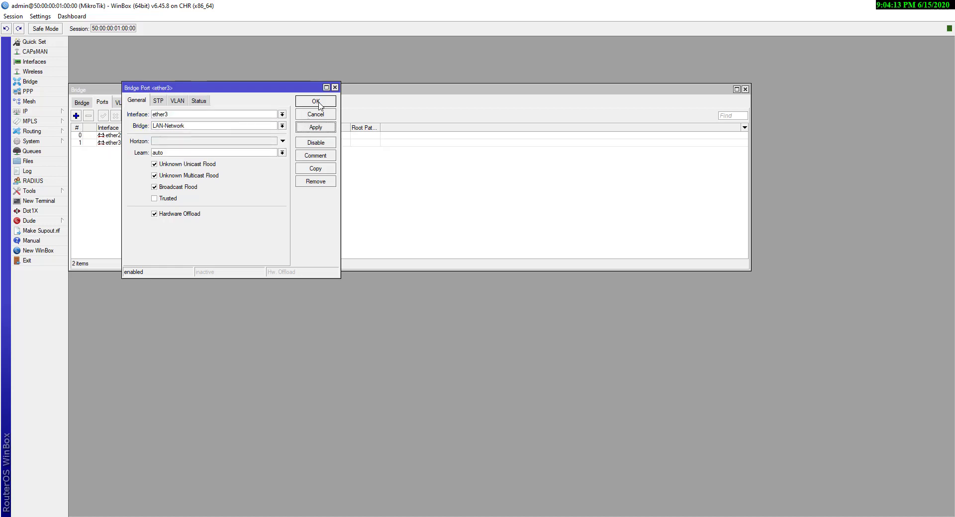
{"action": "left_click", "coordinate": [319, 102]}
{"action": "left_click", "coordinate": [138, 136]}
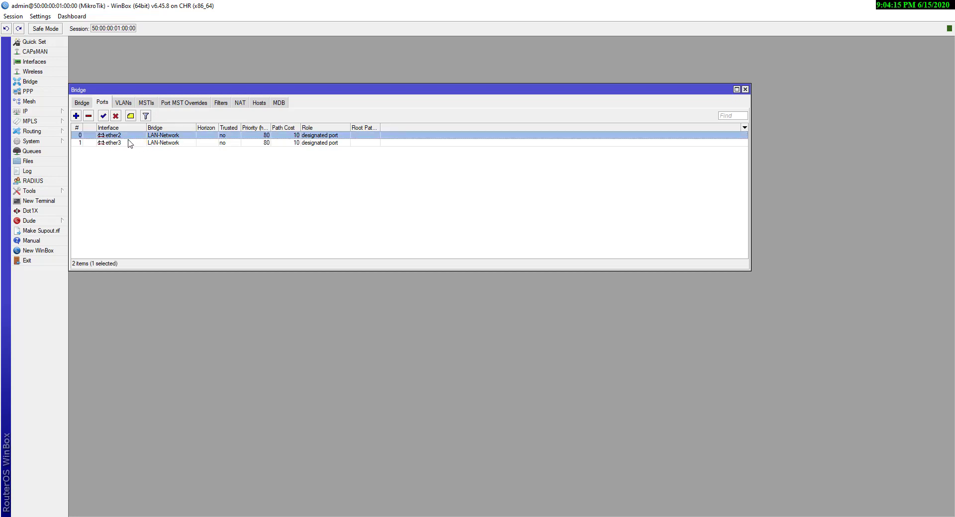
Check the ether2 and ether3 port entries, then close the Bridge window
{"action": "left_click", "coordinate": [125, 144]}
{"action": "left_click", "coordinate": [124, 137]}
{"action": "left_click", "coordinate": [126, 144]}
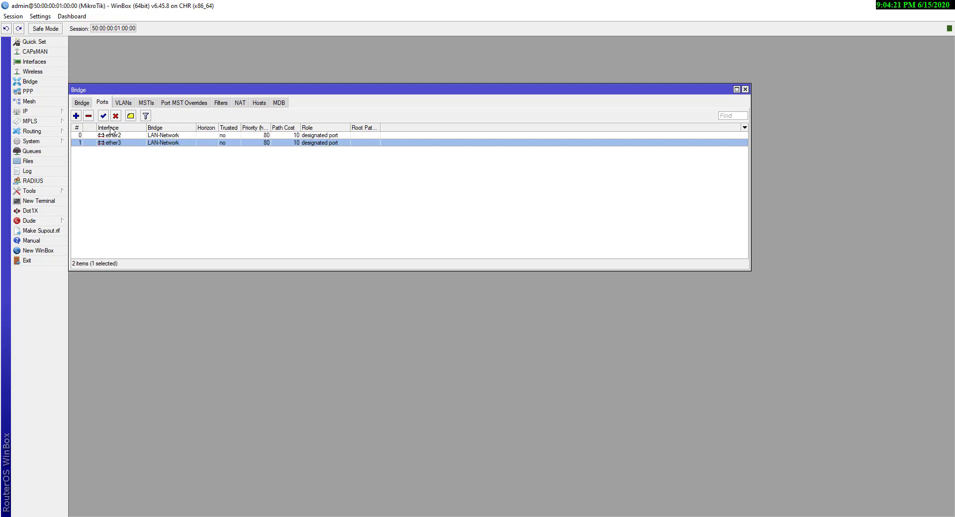
{"action": "left_click", "coordinate": [83, 104]}
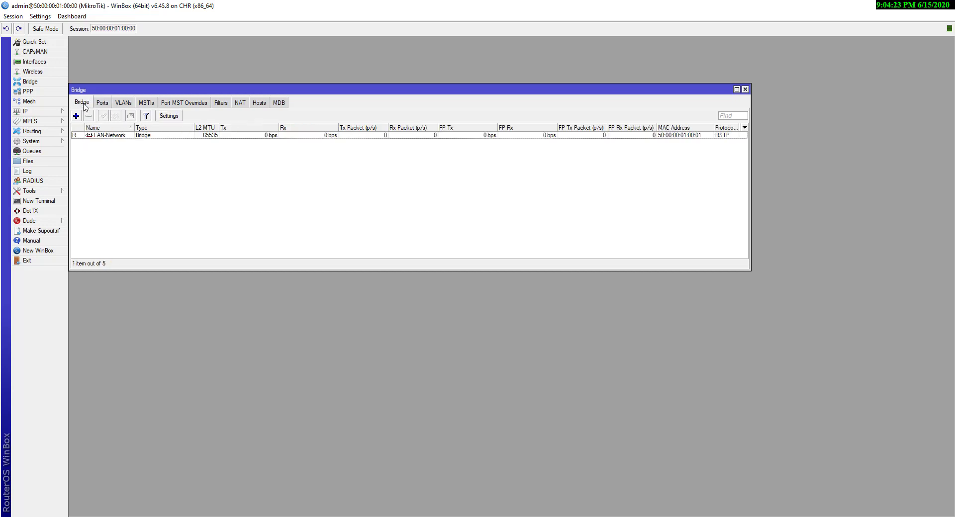
{"action": "key", "text": "Escape"}
Show the DHCP Server list under IP, which has 0 servers
{"action": "left_click", "coordinate": [51, 114]}
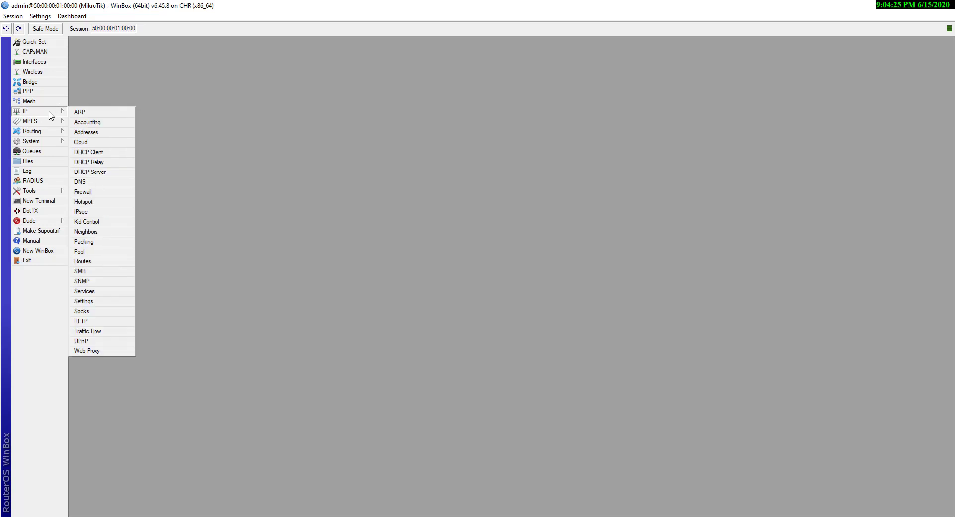
{"action": "left_click", "coordinate": [101, 173]}
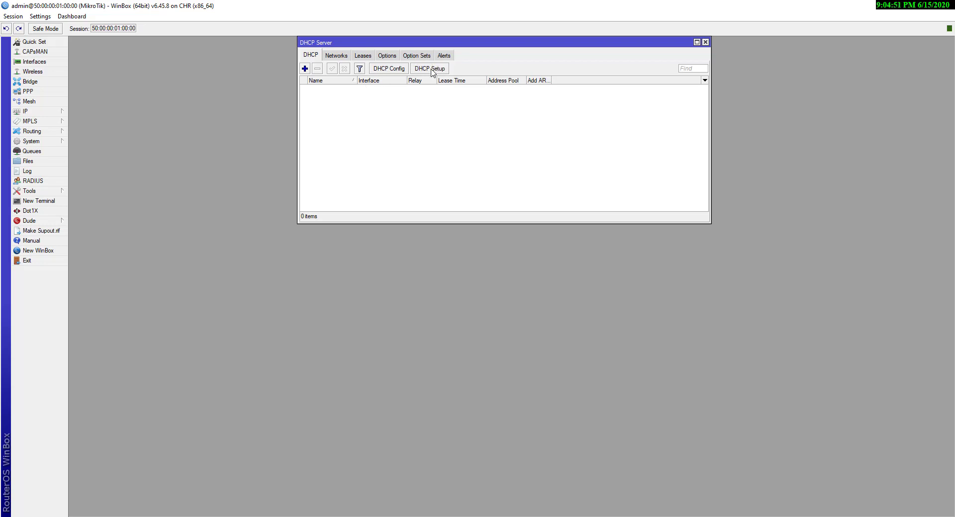
Launch the DHCP Setup wizard and choose LAN-Network as the DHCP server interface
{"action": "left_click", "coordinate": [430, 69]}
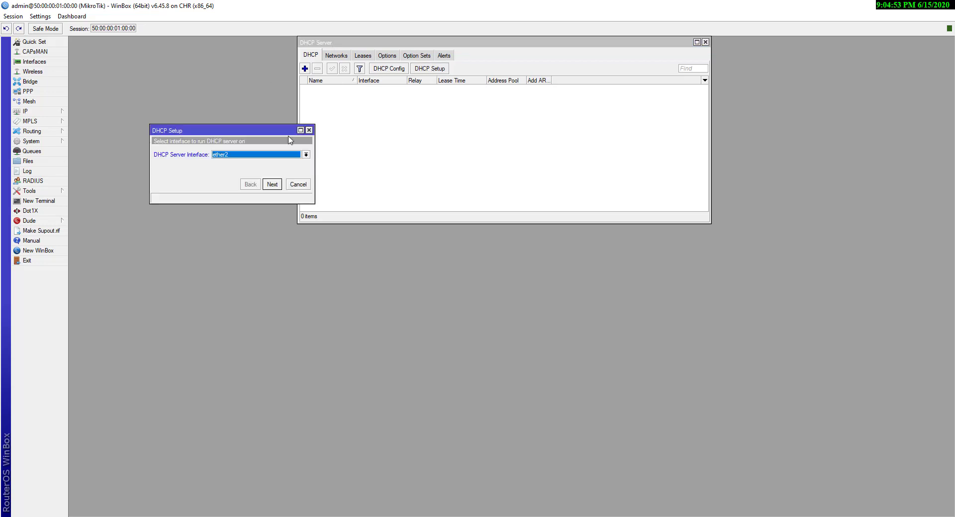
{"action": "left_click", "coordinate": [309, 130]}
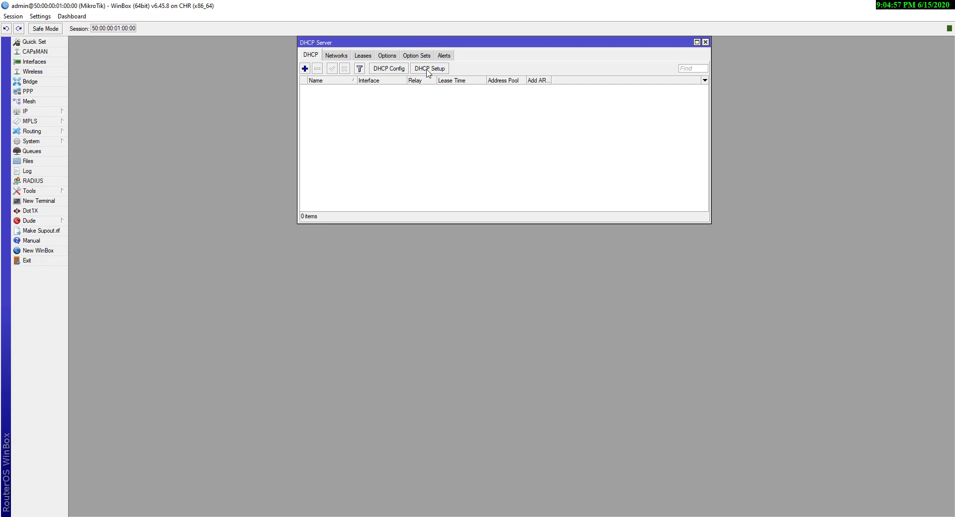
{"action": "left_click", "coordinate": [428, 69]}
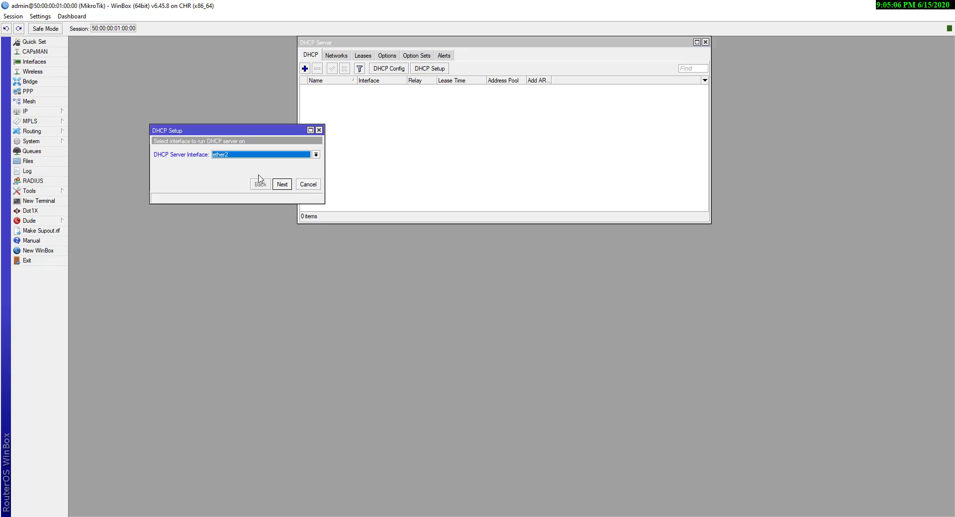
{"action": "left_click", "coordinate": [270, 155]}
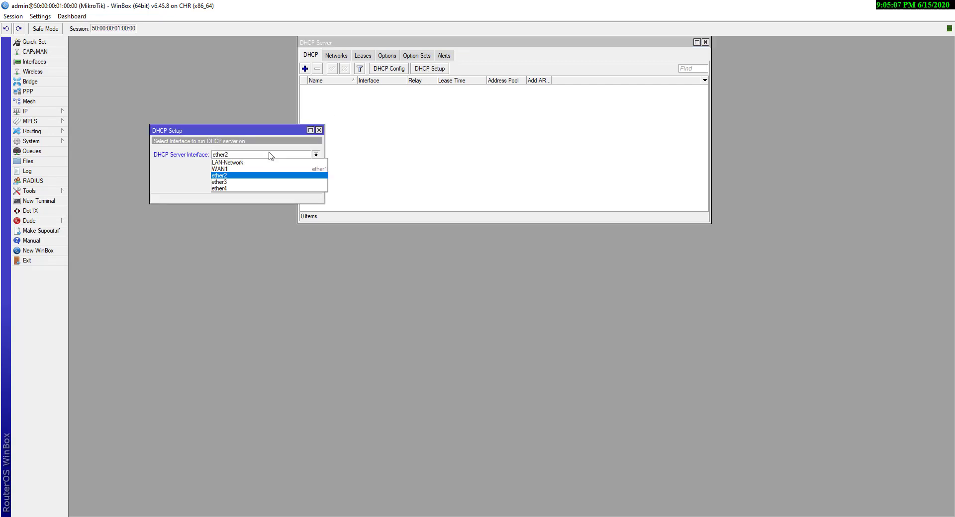
{"action": "left_click", "coordinate": [228, 163]}
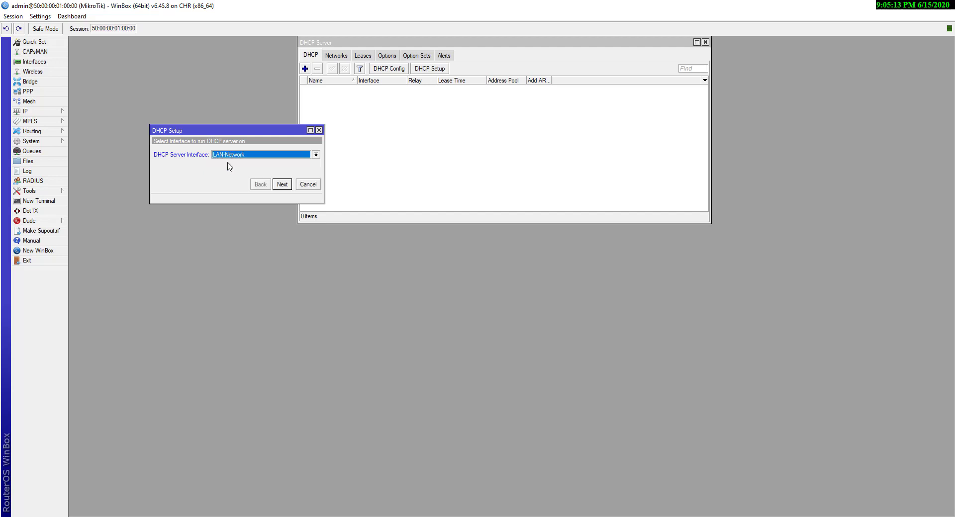
{"action": "left_click", "coordinate": [287, 186]}
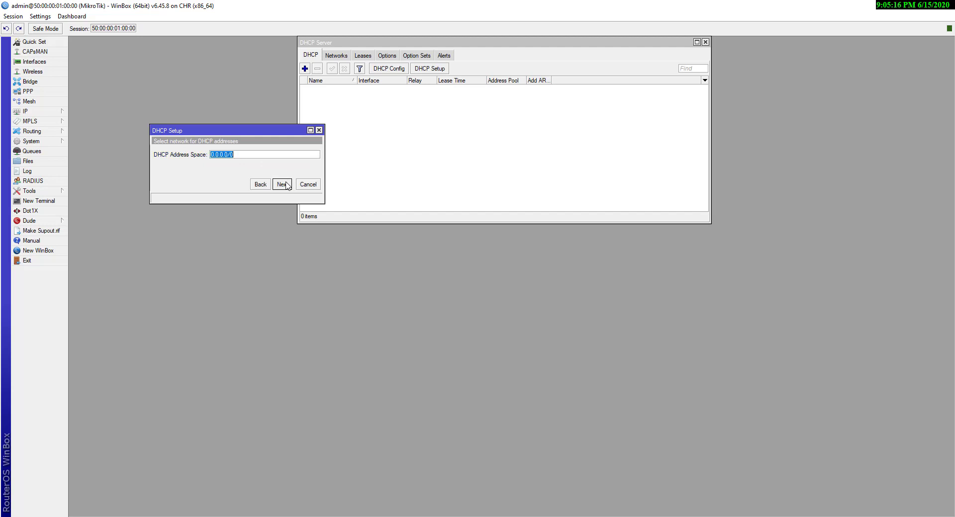
Enter 10.5.50.0/24 as the DHCP address space, correcting a mistyped digit
{"action": "type", "text": "10.5.50.0/24"}
{"action": "key", "text": "BackSpace"}
{"action": "type", "text": "1"}
{"action": "key", "text": "BackSpace"}
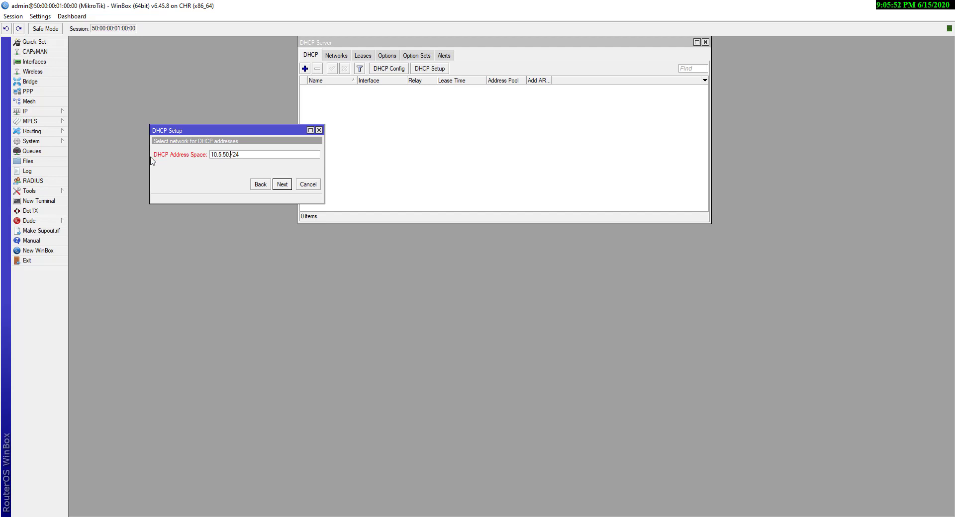
{"action": "type", "text": "0"}
Change the suggested gateway to 10.5.50.100 and leave the DHCP relay empty
{"action": "left_click", "coordinate": [286, 185]}
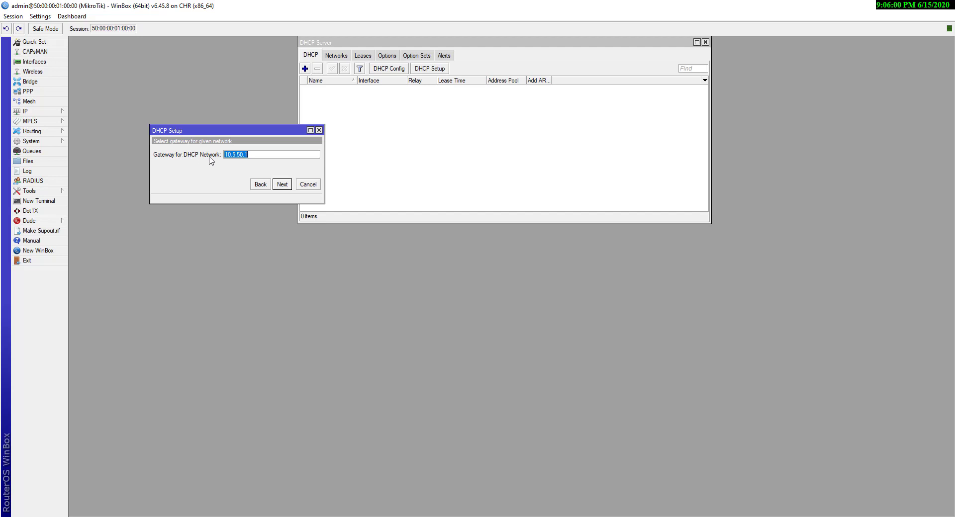
{"action": "left_click", "coordinate": [259, 154]}
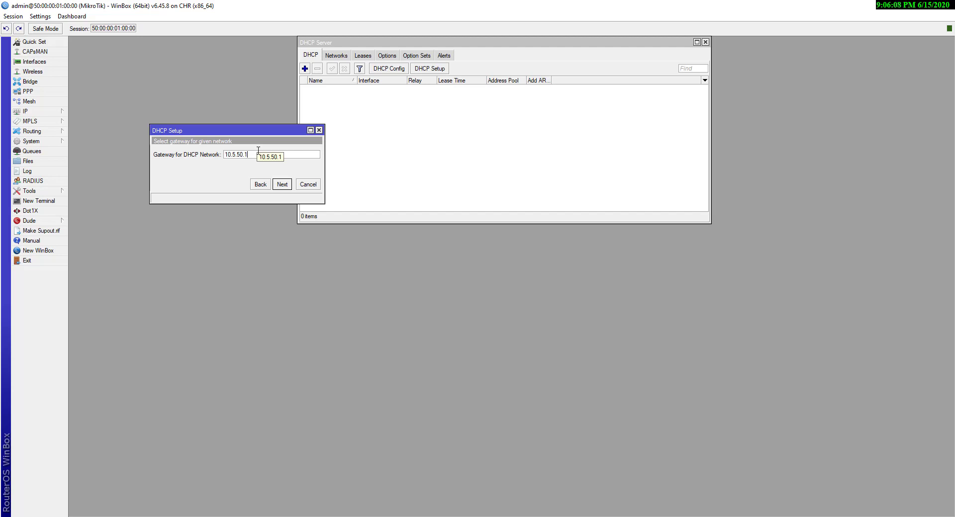
{"action": "type", "text": "00"}
{"action": "left_click", "coordinate": [282, 185]}
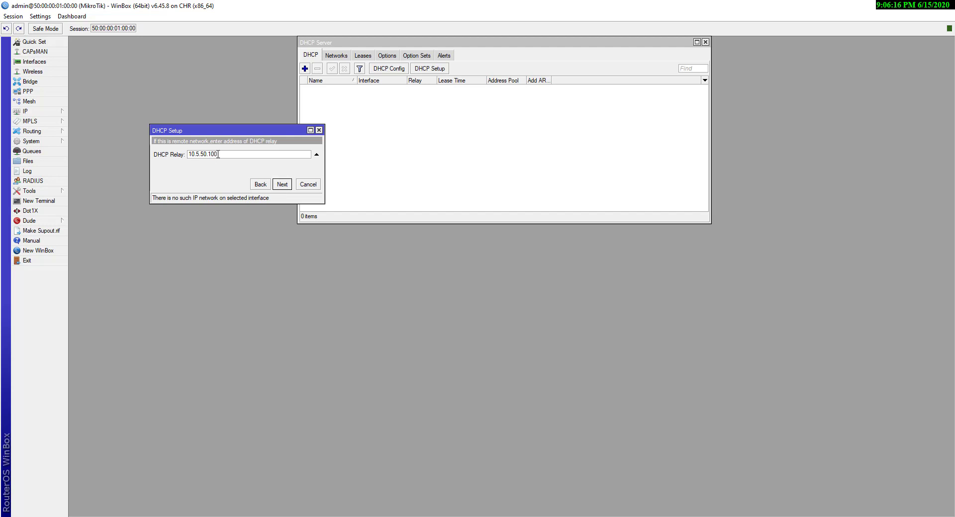
{"action": "left_click", "coordinate": [316, 155]}
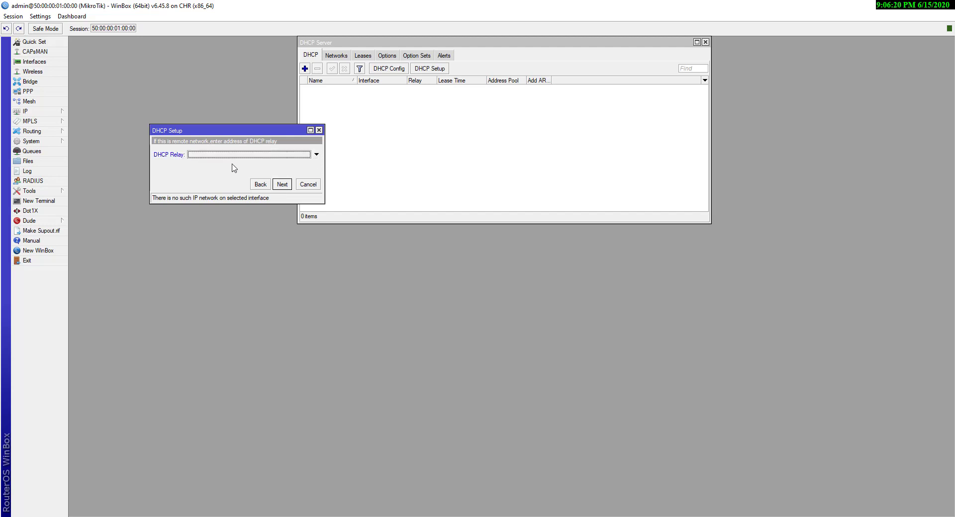
{"action": "left_click", "coordinate": [282, 184]}
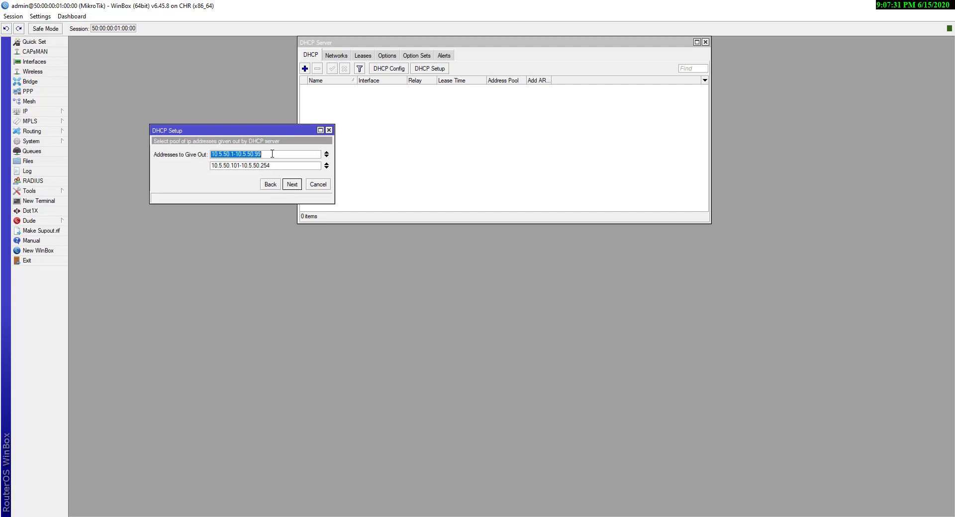
Keep the proposed pools 10.5.50.1-10.5.50.99 and 10.5.50.101-10.5.50.254
{"action": "left_click", "coordinate": [272, 155]}
{"action": "left_click_drag", "start_coordinate": [265, 152], "coordinate": [209, 155]}
{"action": "left_click", "coordinate": [240, 165]}
{"action": "left_click", "coordinate": [292, 185]}
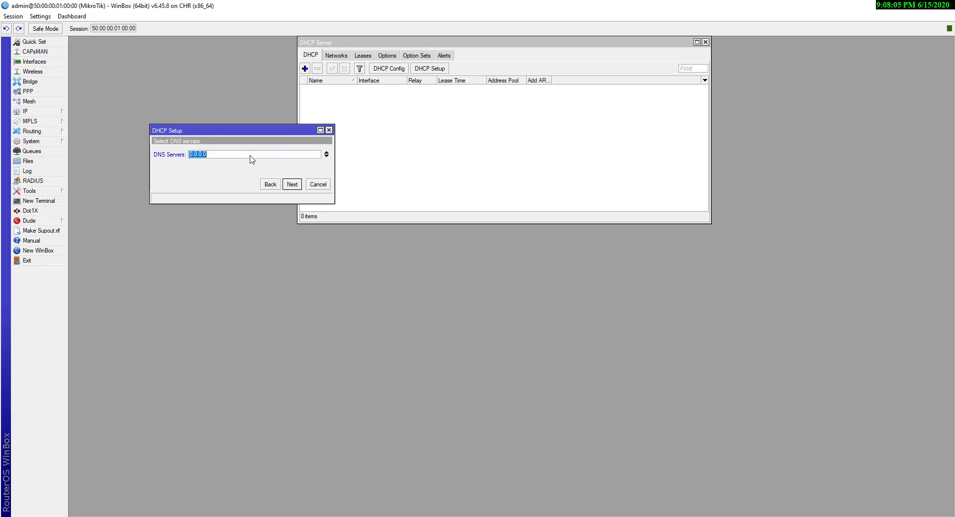
Enter DNS servers 8.8.8.8 and 8.8.4.4
{"action": "type", "text": "8."}
{"action": "left_click", "coordinate": [326, 156]}
{"action": "type", "text": "8."}
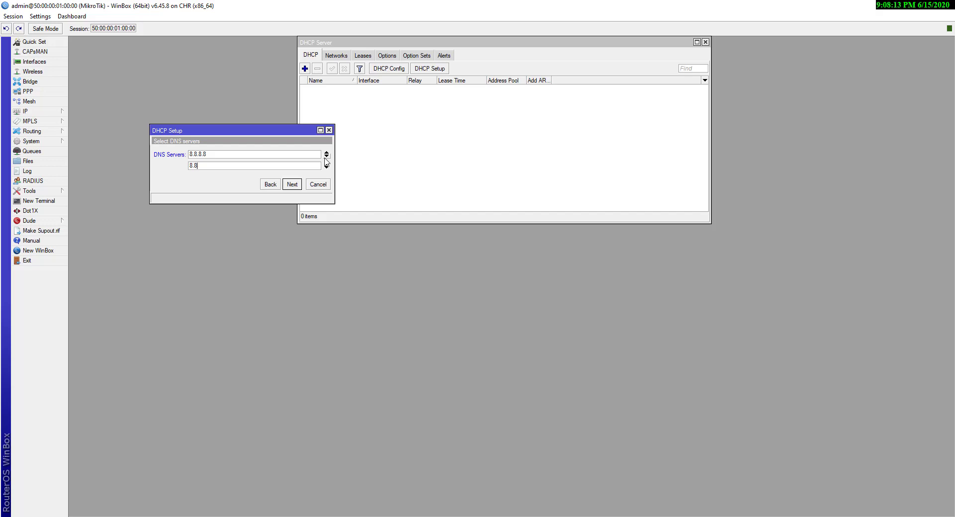
{"action": "type", "text": "8.44"}
{"action": "key", "text": "BackSpace"}
{"action": "type", "text": ".4"}
{"action": "left_click", "coordinate": [297, 186]}
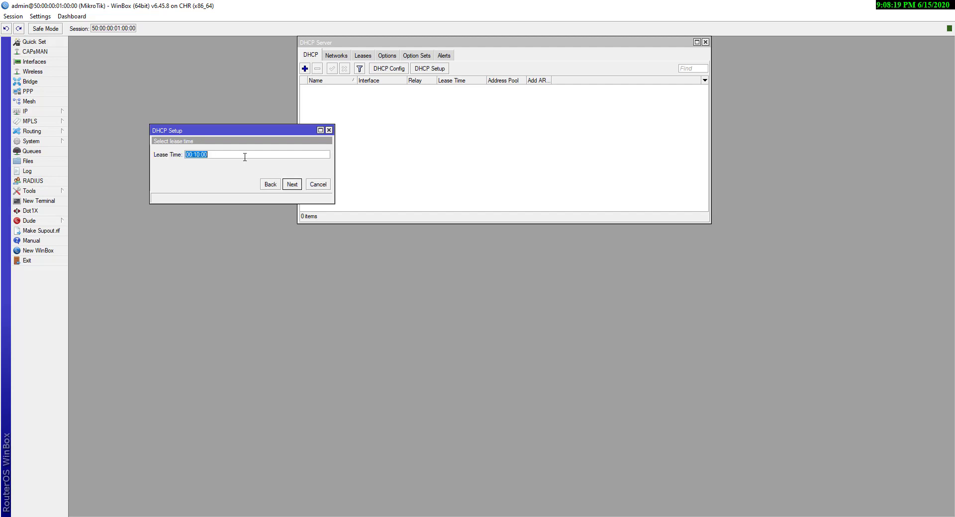
Set the lease time to 12:00:00 and finish the wizard, creating dhcp1
{"action": "left_click", "coordinate": [245, 155]}
{"action": "key", "text": "BackSpace"}
{"action": "type", "text": "0"}
{"action": "key", "text": "BackSpace"}
{"action": "key", "text": "BackSpace"}
{"action": "type", "text": "12"}
{"action": "left_click", "coordinate": [291, 184]}
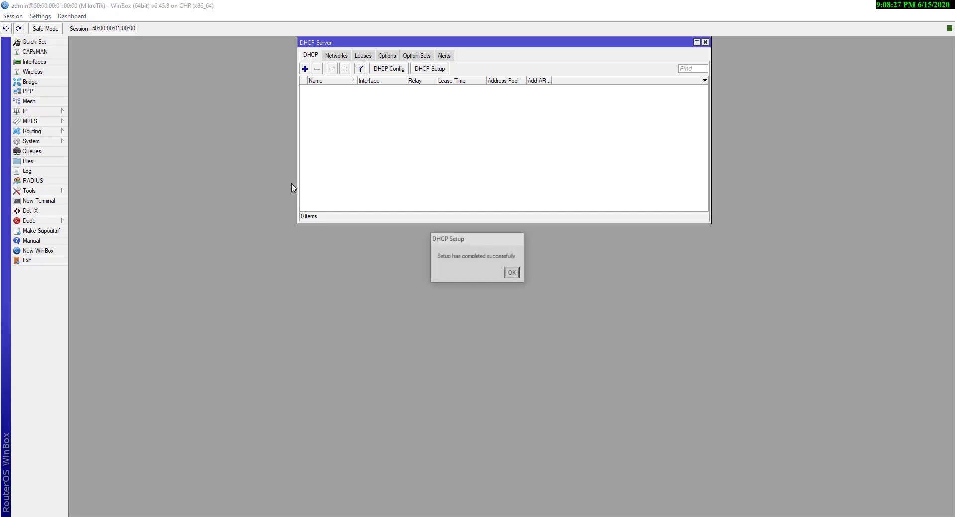
{"action": "left_click", "coordinate": [515, 275]}
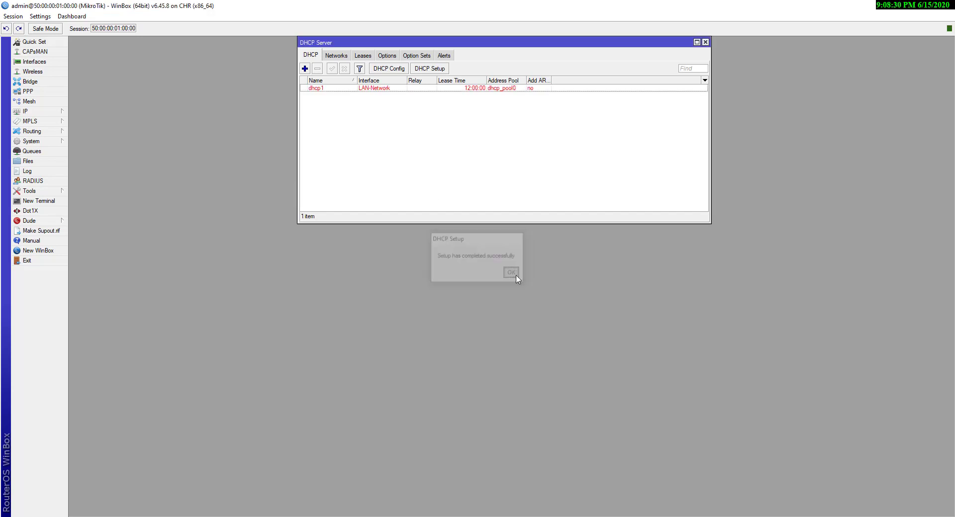
Open the IP Addresses list beside the DHCP server window
{"action": "left_click", "coordinate": [398, 89]}
{"action": "left_click_drag", "start_coordinate": [498, 45], "coordinate": [740, 46]}
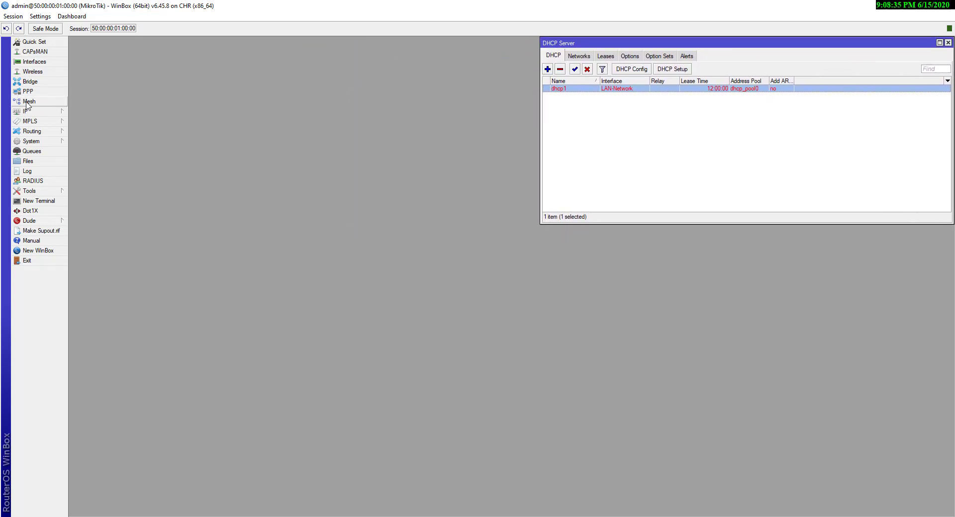
{"action": "left_click", "coordinate": [59, 113]}
{"action": "left_click", "coordinate": [85, 132]}
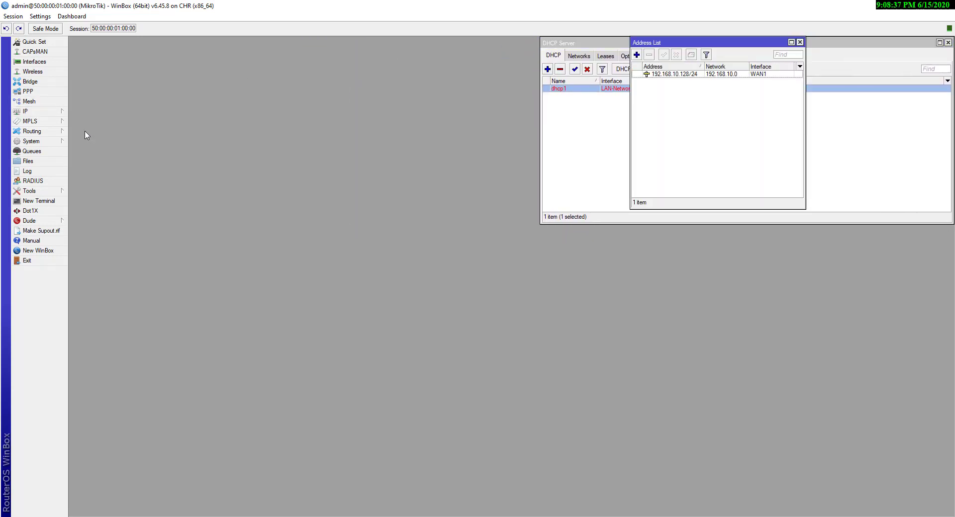
{"action": "left_click_drag", "start_coordinate": [692, 49], "coordinate": [387, 47]}
Add the address 10.5.50.100/24 on the LAN-Network interface
{"action": "left_click", "coordinate": [366, 54]}
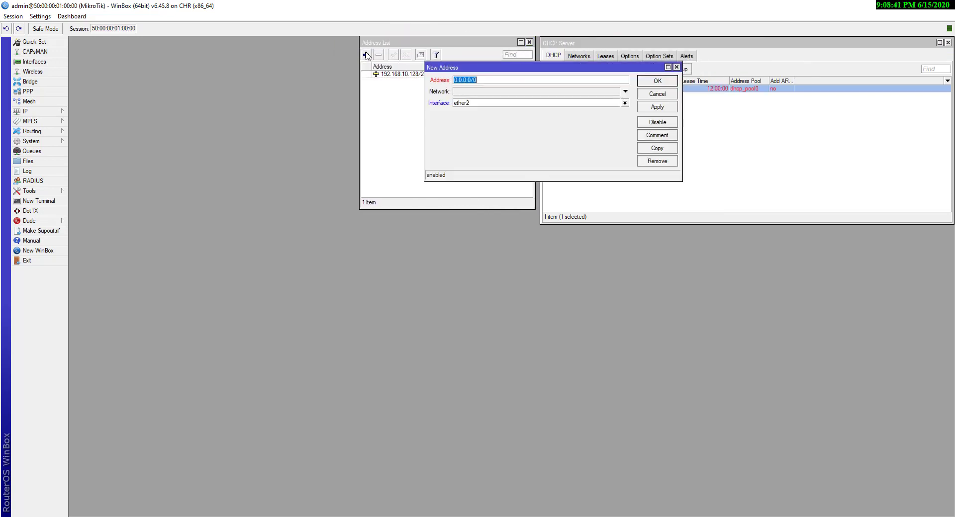
{"action": "type", "text": "10.5.50.100"}
{"action": "left_click_drag", "start_coordinate": [471, 80], "coordinate": [408, 76]}
{"action": "type", "text": "/24"}
{"action": "left_click_drag", "start_coordinate": [527, 66], "coordinate": [277, 173]}
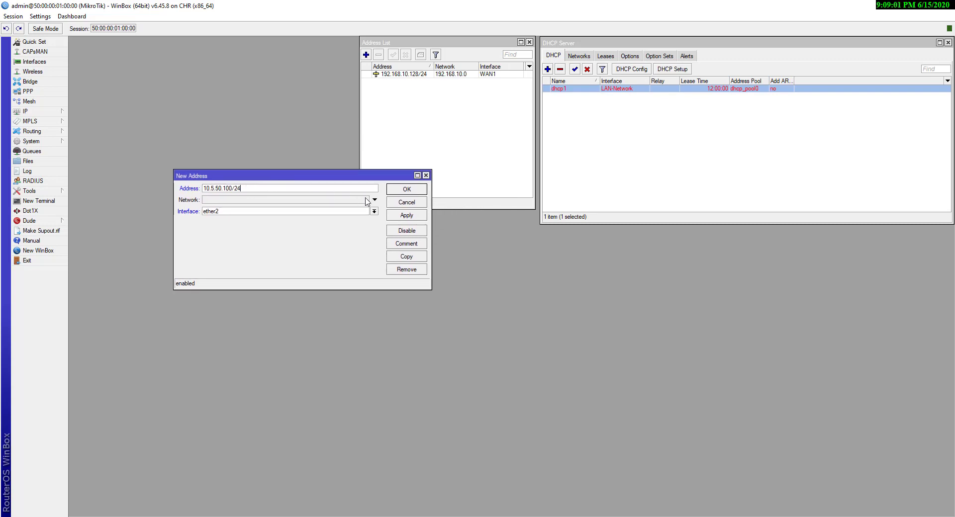
{"action": "left_click", "coordinate": [374, 212]}
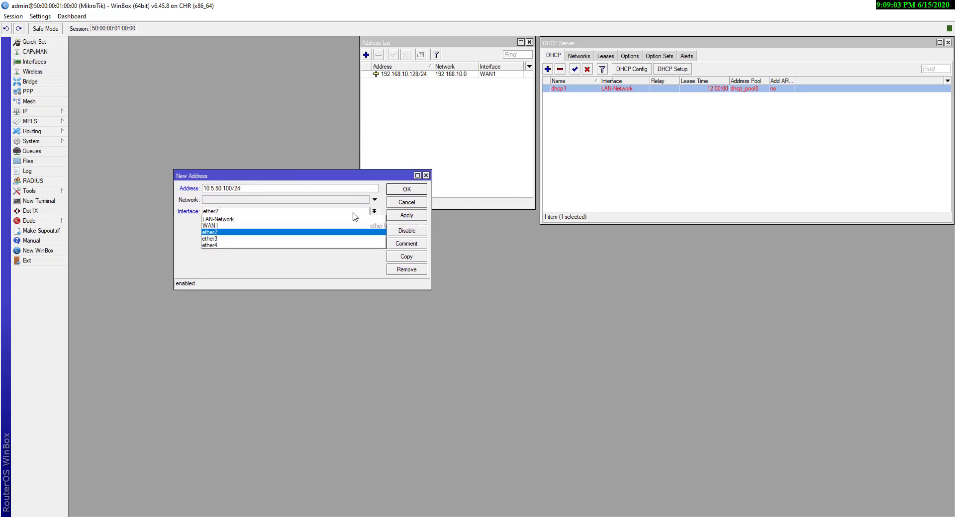
{"action": "left_click", "coordinate": [240, 223]}
{"action": "left_click", "coordinate": [408, 216]}
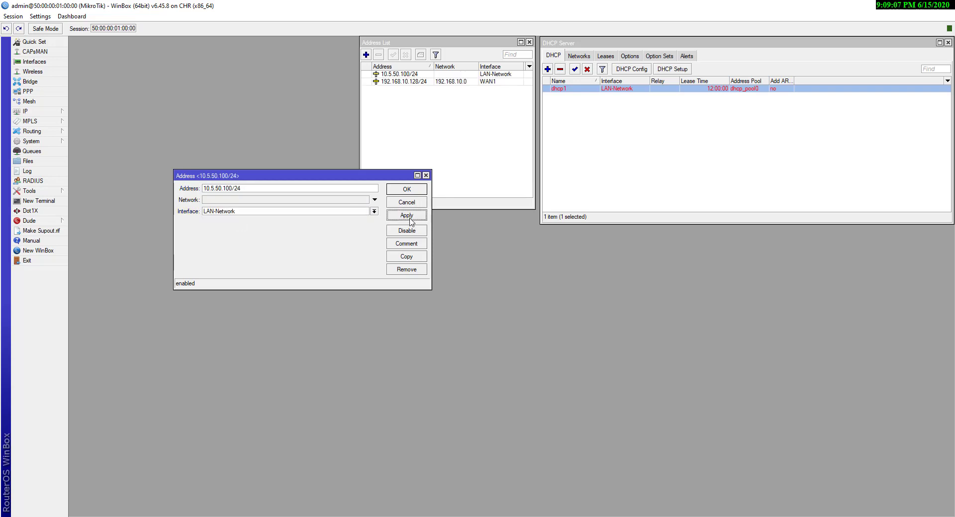
{"action": "left_click", "coordinate": [411, 190]}
Reselect the dhcp1 server and bring the address list to the front
{"action": "left_click", "coordinate": [582, 126]}
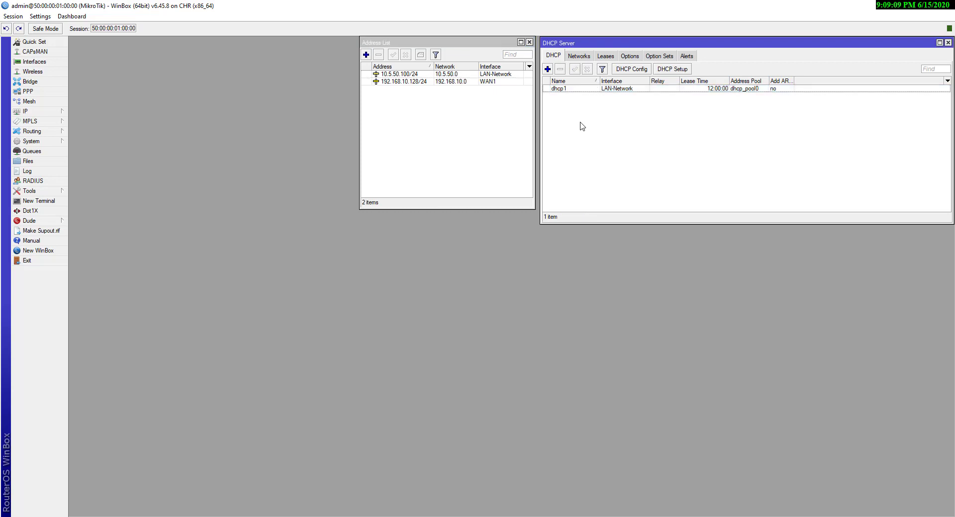
{"action": "left_click", "coordinate": [599, 90]}
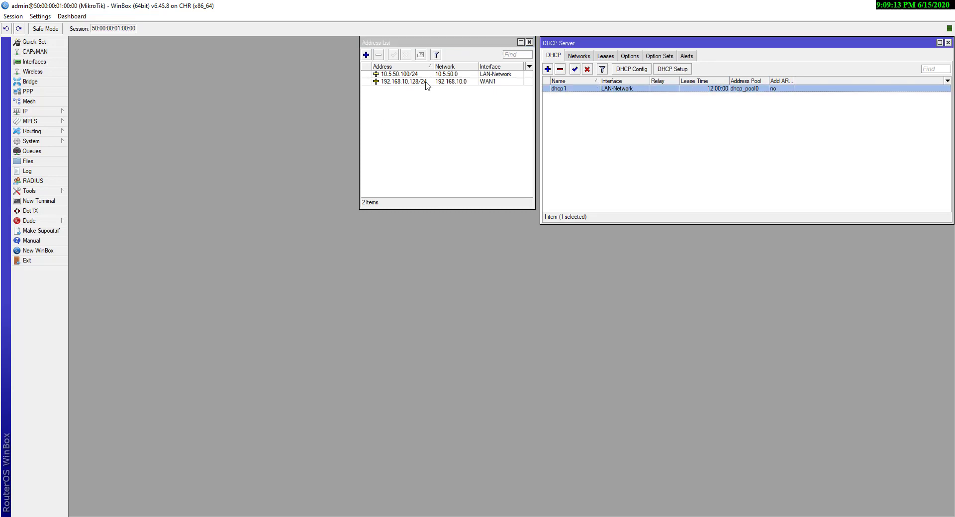
{"action": "mouse_move", "coordinate": [426, 83]}
{"action": "left_click_drag", "start_coordinate": [497, 45], "coordinate": [500, 41]}
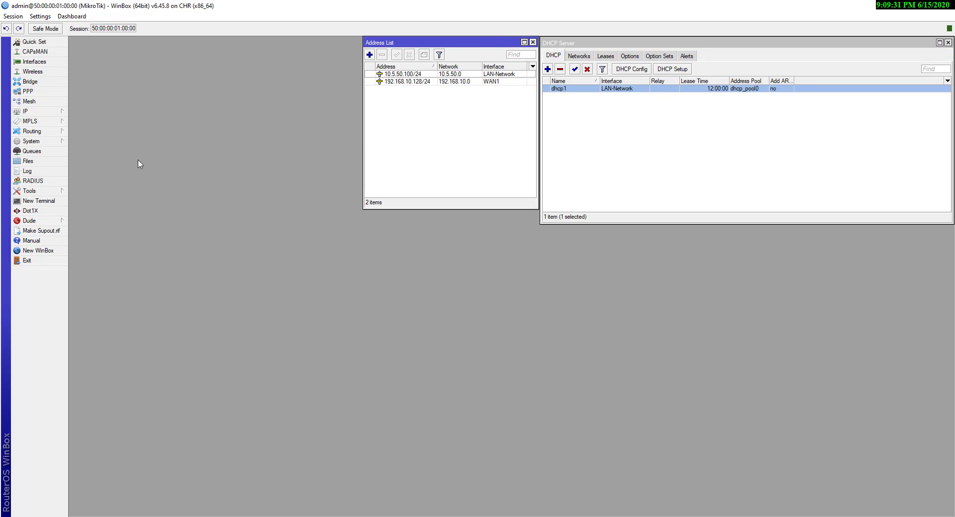
In Paint, box question 4 about LAN-to-WAN NAT in red, then return to WinBox
{"action": "key", "text": "alt+Tab"}
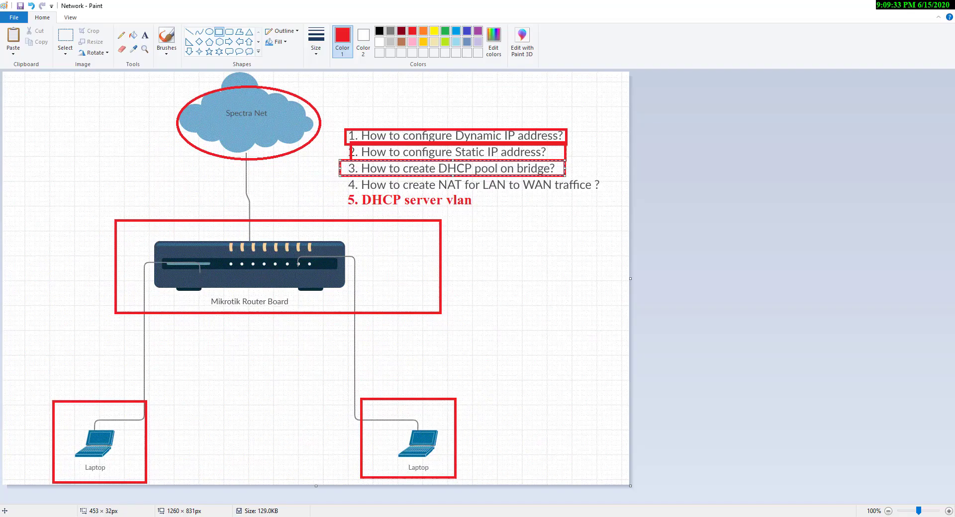
{"action": "left_click", "coordinate": [322, 166]}
{"action": "left_click_drag", "start_coordinate": [341, 175], "coordinate": [601, 192]}
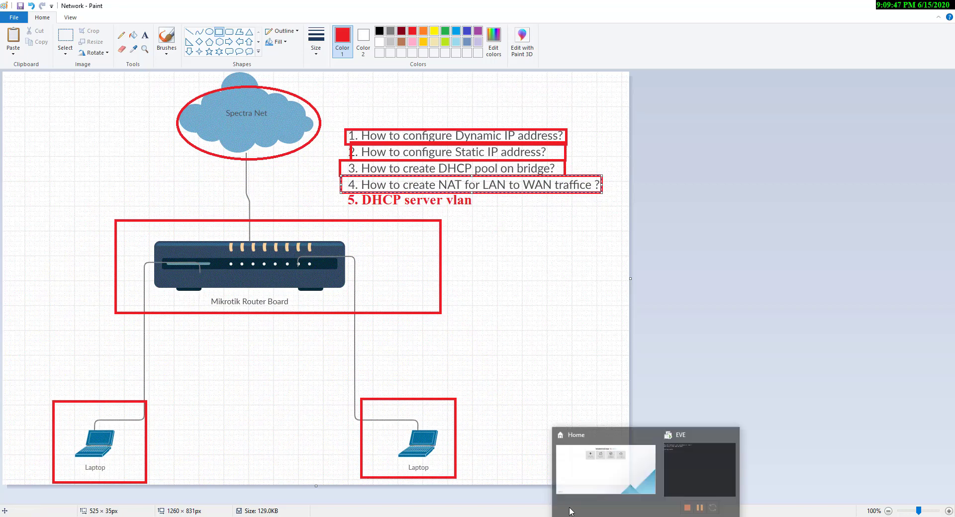
{"action": "left_click", "coordinate": [667, 516]}
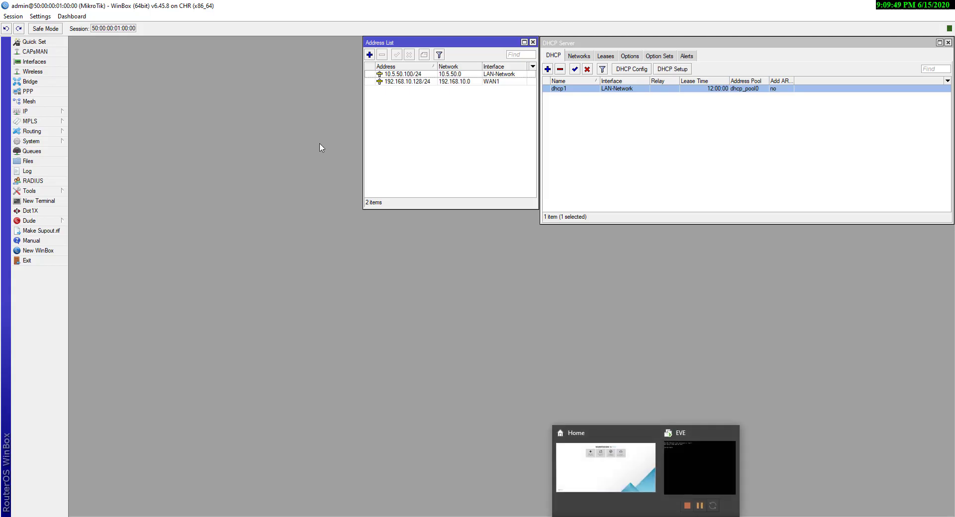
Start a new firewall NAT rule with chain srcnat
{"action": "left_click", "coordinate": [53, 112]}
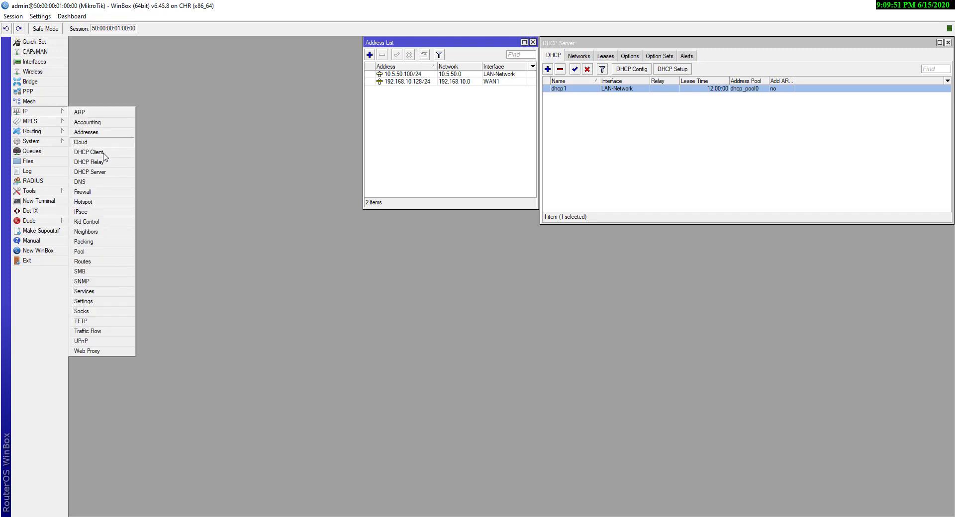
{"action": "left_click", "coordinate": [98, 192]}
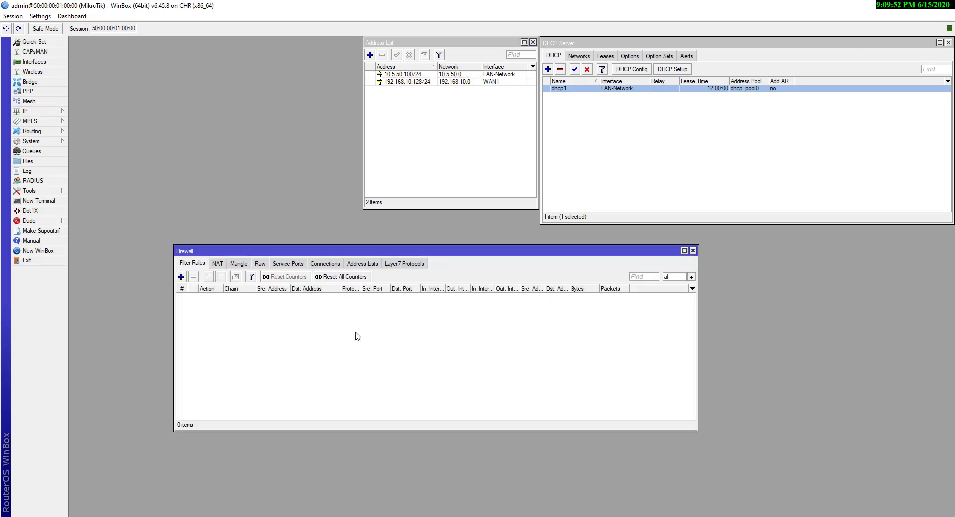
{"action": "left_click", "coordinate": [215, 264]}
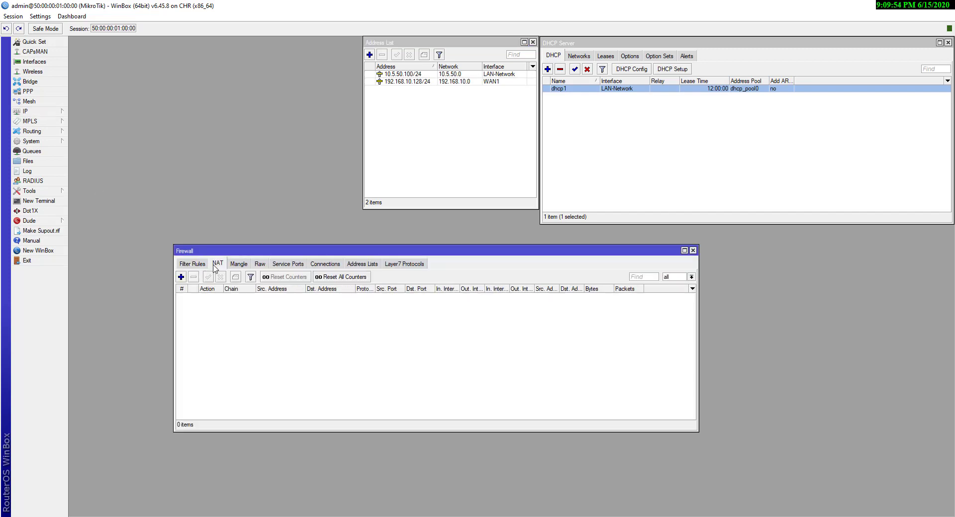
{"action": "left_click", "coordinate": [181, 276]}
{"action": "left_click", "coordinate": [137, 57]}
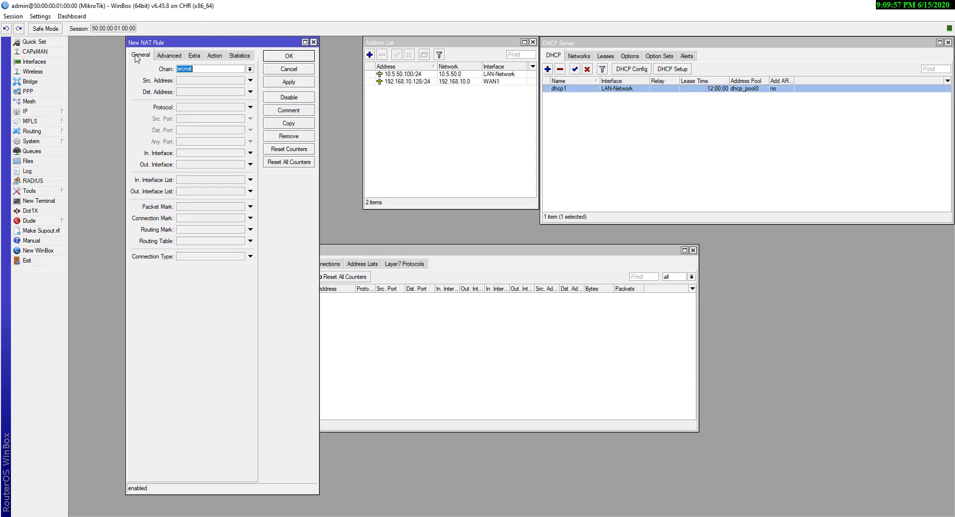
{"action": "left_click", "coordinate": [249, 69]}
{"action": "left_click", "coordinate": [222, 82]}
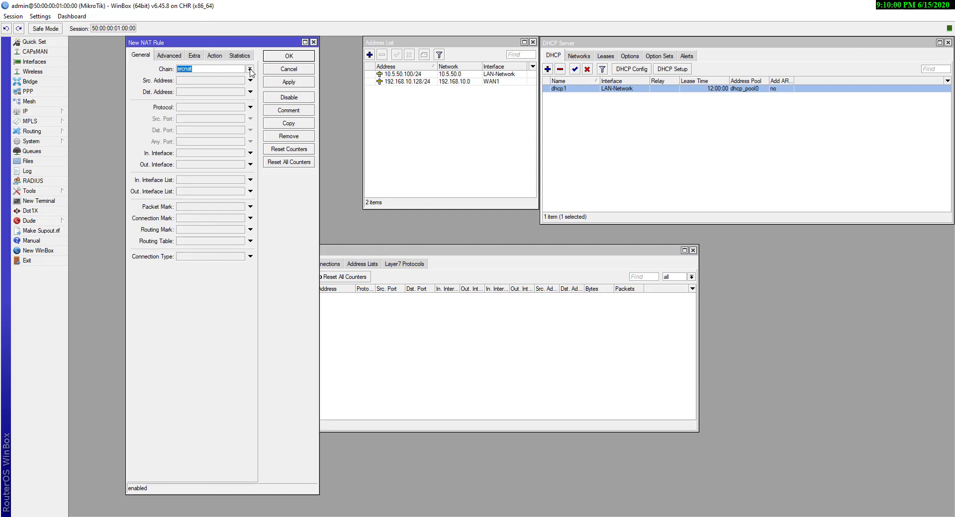
Set the rule's source address to 10.5.50.0/24
{"action": "left_click", "coordinate": [214, 82]}
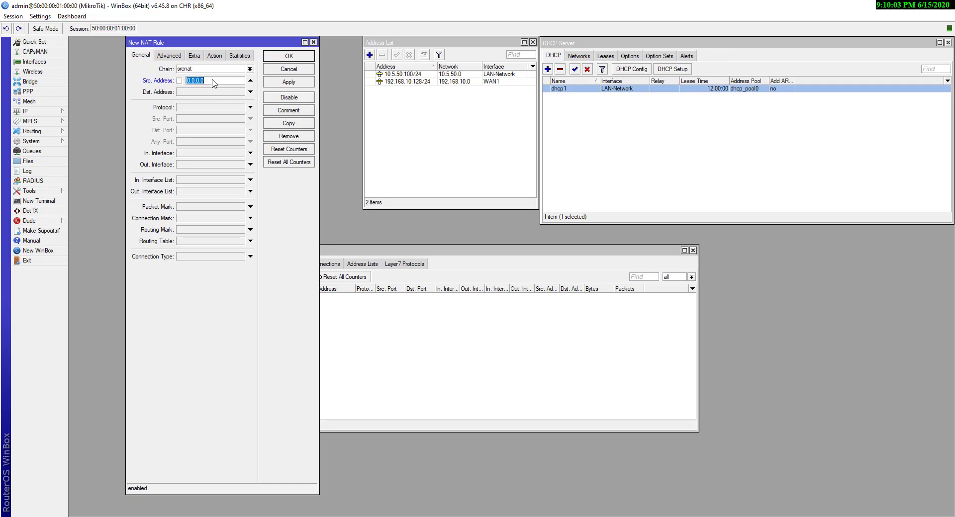
{"action": "type", "text": "10.5.50.0/24"}
{"action": "left_click_drag", "start_coordinate": [222, 80], "coordinate": [167, 80]}
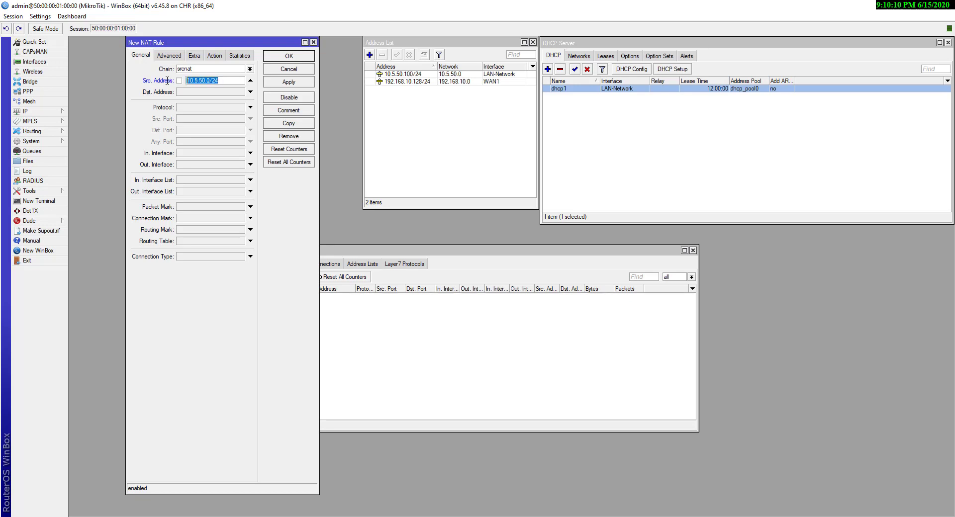
{"action": "left_click", "coordinate": [224, 80]}
{"action": "left_click_drag", "start_coordinate": [224, 80], "coordinate": [182, 82]}
{"action": "left_click", "coordinate": [223, 80]}
Set the rule action to masquerade
{"action": "left_click", "coordinate": [217, 56]}
{"action": "left_click", "coordinate": [224, 69]}
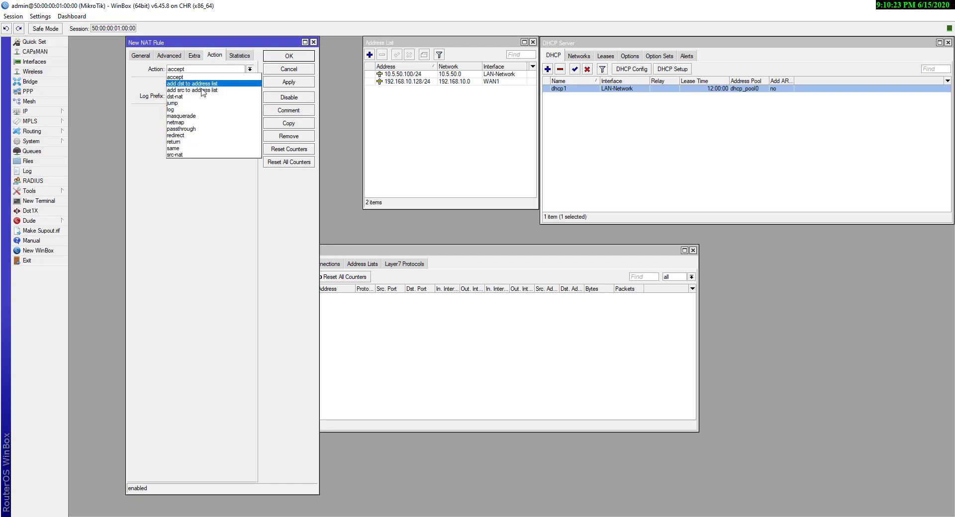
{"action": "left_click", "coordinate": [191, 117]}
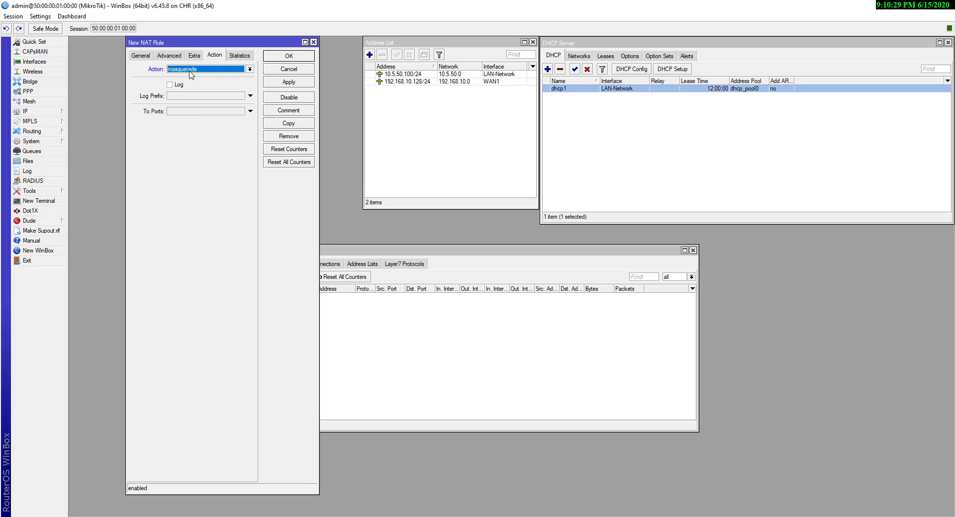
{"action": "left_click_drag", "start_coordinate": [281, 42], "coordinate": [226, 40]}
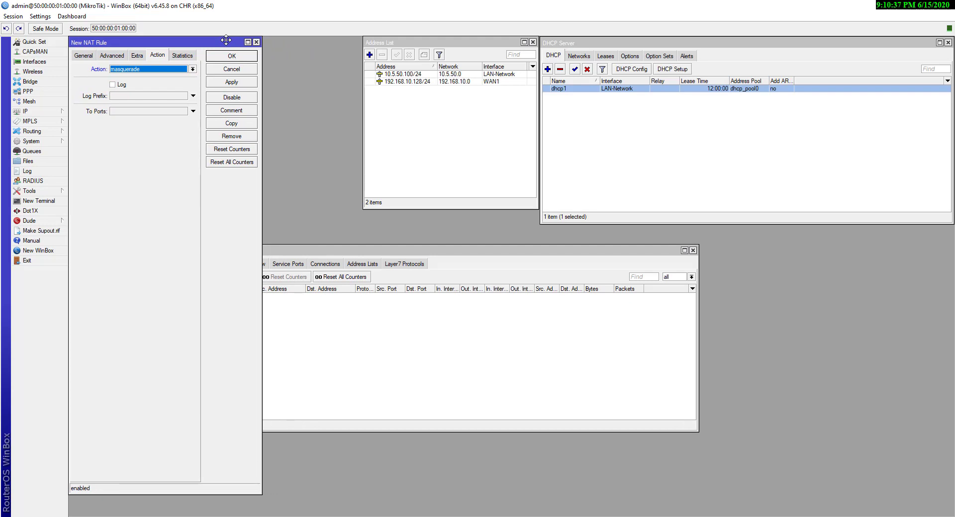
Recheck the rule's 10.5.50.0/24 source address and masquerade action
{"action": "left_click", "coordinate": [408, 252]}
{"action": "left_click_drag", "start_coordinate": [408, 252], "coordinate": [620, 253]}
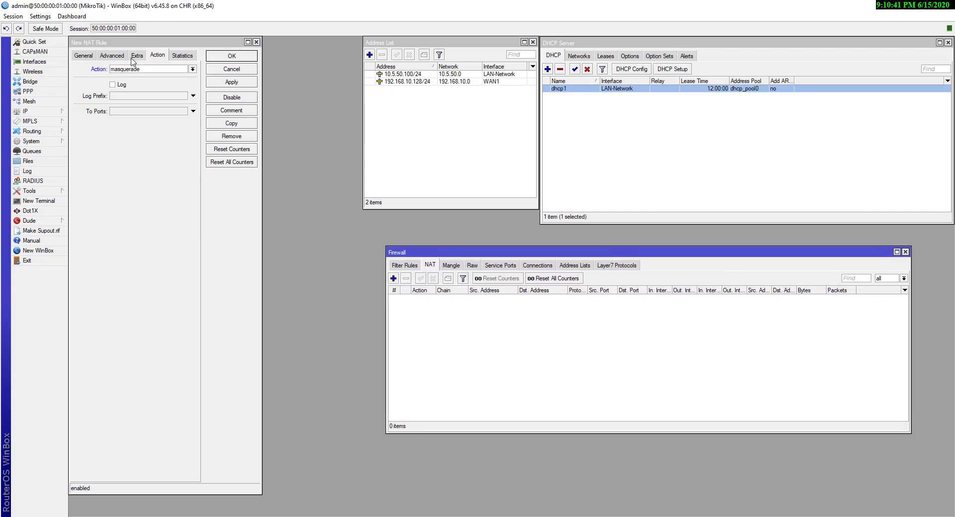
{"action": "left_click", "coordinate": [83, 56]}
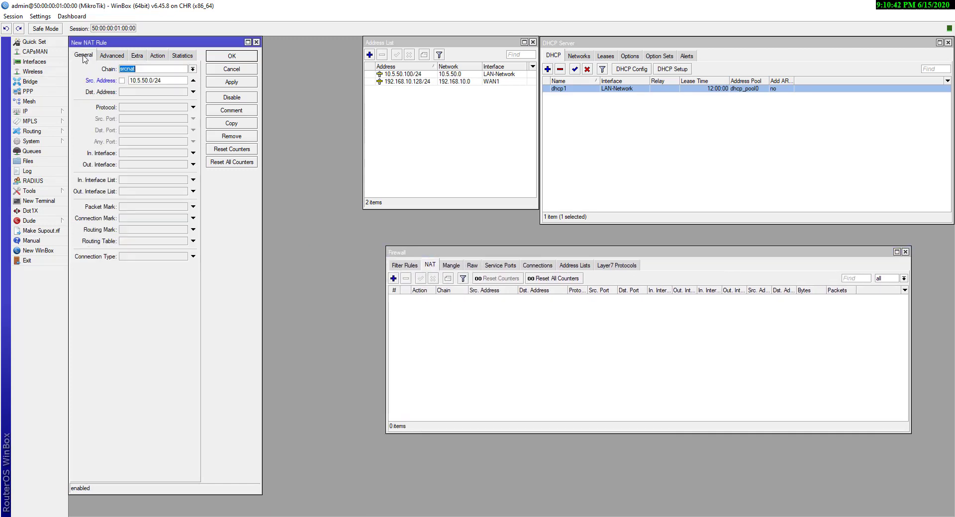
{"action": "left_click", "coordinate": [172, 81]}
{"action": "left_click_drag", "start_coordinate": [171, 81], "coordinate": [133, 81]}
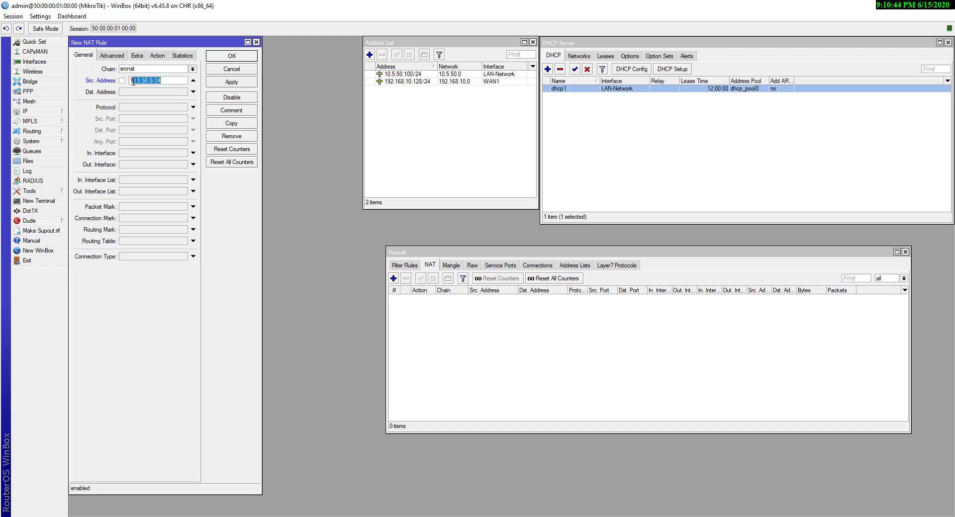
{"action": "left_click", "coordinate": [167, 82]}
{"action": "left_click", "coordinate": [158, 56]}
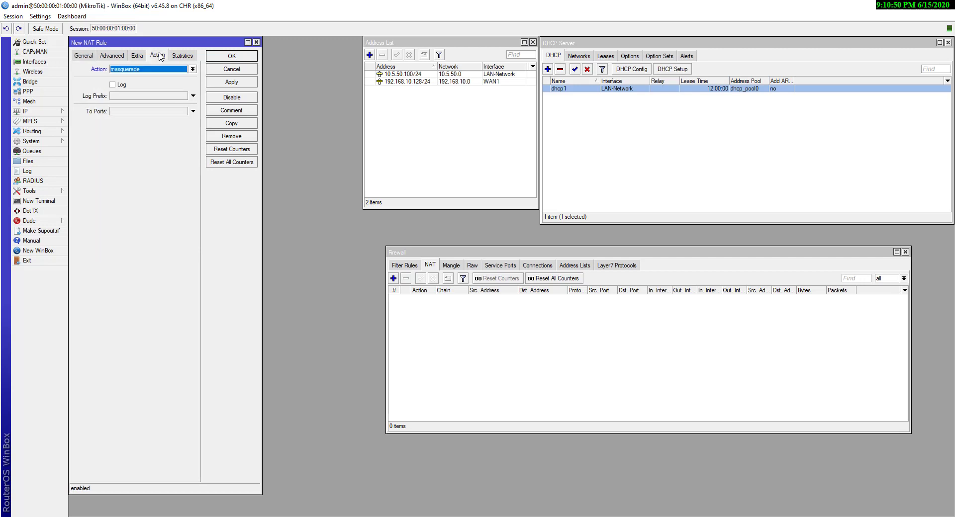
{"action": "left_click", "coordinate": [141, 72]}
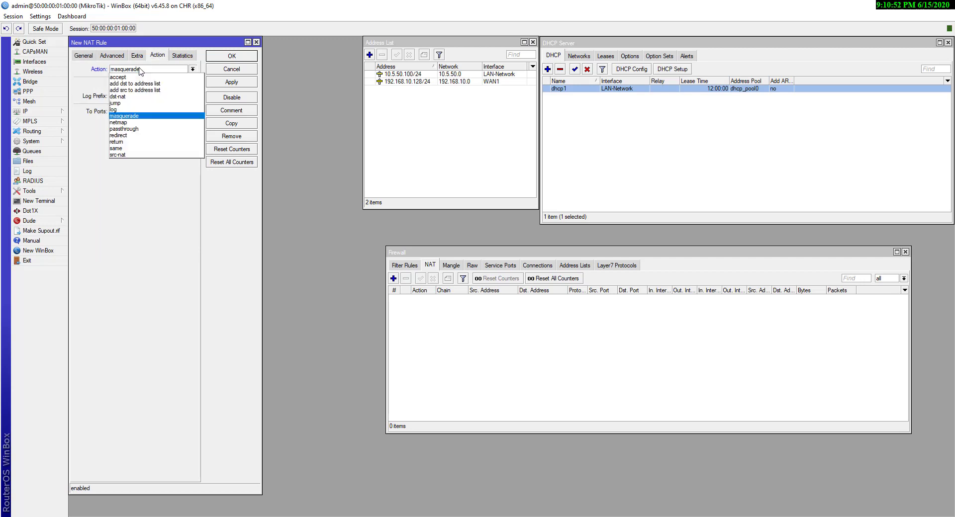
{"action": "left_click", "coordinate": [126, 116]}
Apply and close the rule, then select it in the NAT list
{"action": "left_click", "coordinate": [221, 82]}
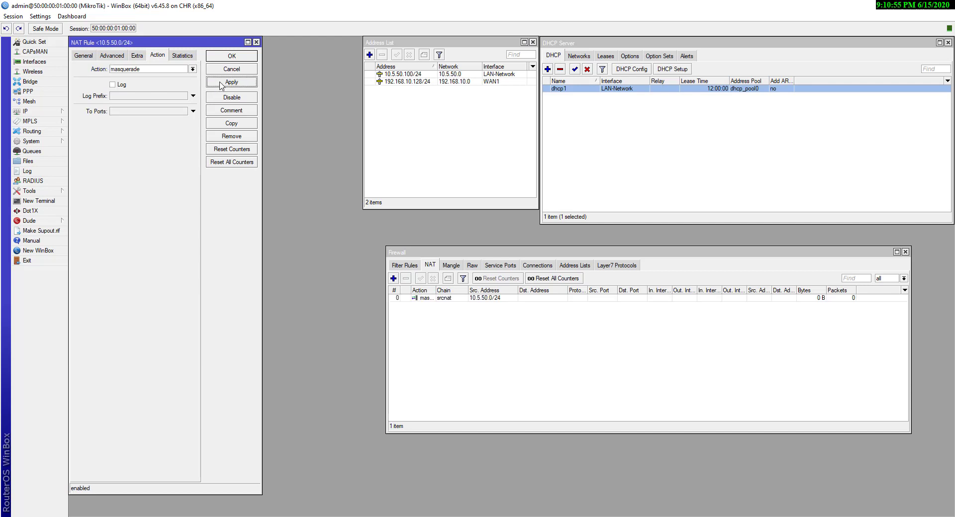
{"action": "left_click", "coordinate": [232, 56]}
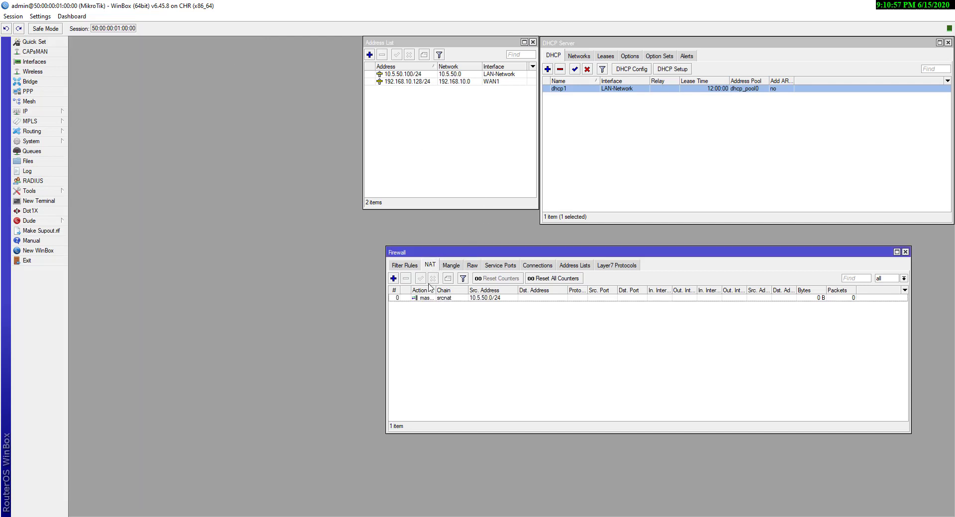
{"action": "left_click", "coordinate": [433, 298]}
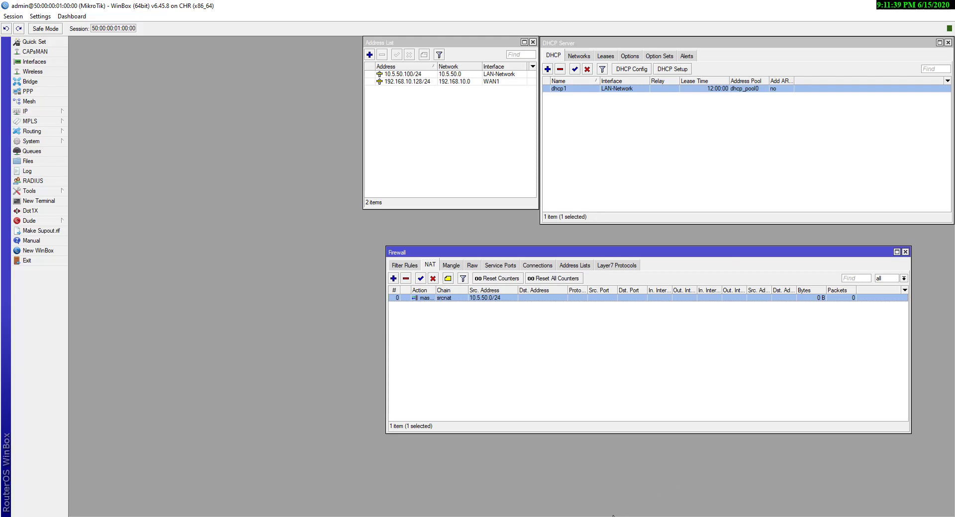
In Paint, box '5. DHCP server vlan' in red, then return to WinBox
{"action": "mouse_move", "coordinate": [624, 515]}
{"action": "left_click", "coordinate": [624, 480]}
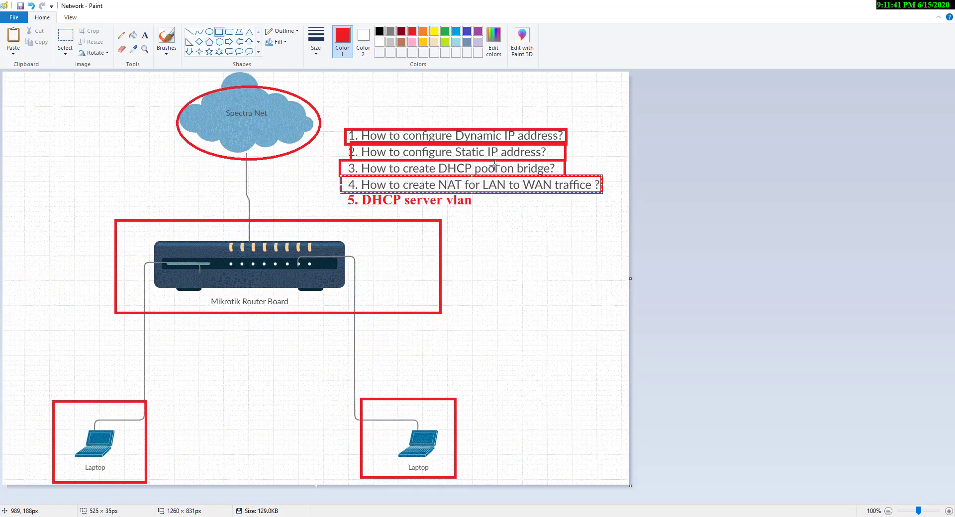
{"action": "left_click", "coordinate": [414, 213]}
{"action": "left_click_drag", "start_coordinate": [341, 193], "coordinate": [478, 210]}
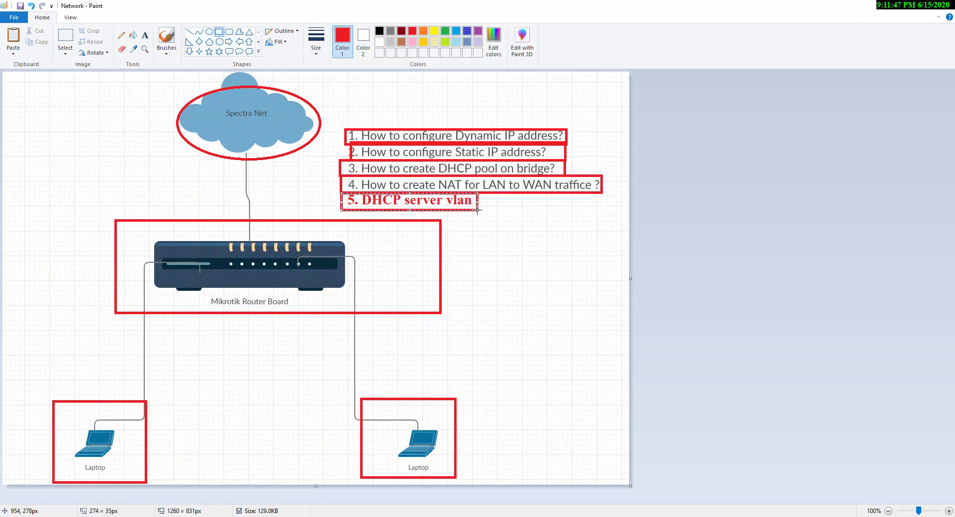
{"action": "left_click", "coordinate": [507, 213]}
{"action": "left_click", "coordinate": [665, 516]}
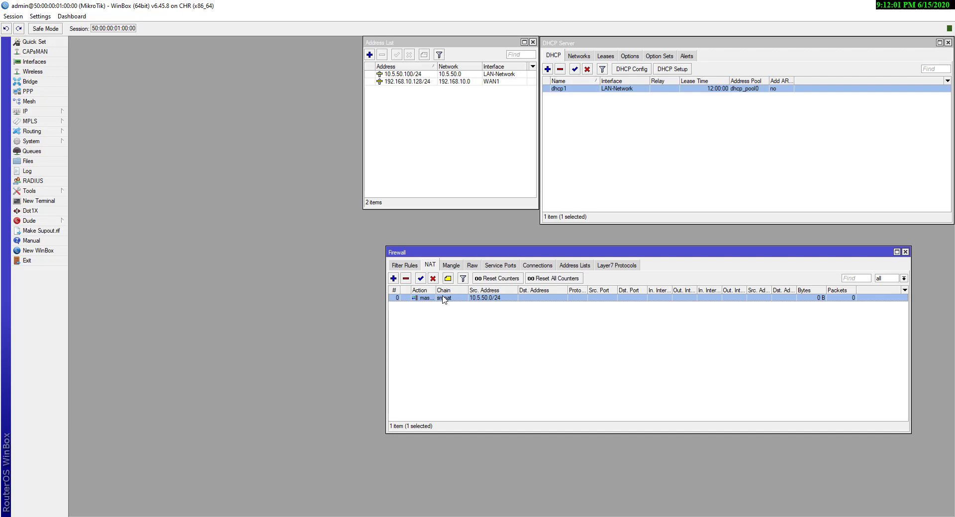
Close open windows and start a new interface in the Interfaces VLAN list
{"action": "key", "text": "Escape"}
{"action": "key", "text": "Escape"}
{"action": "key", "text": "Escape"}
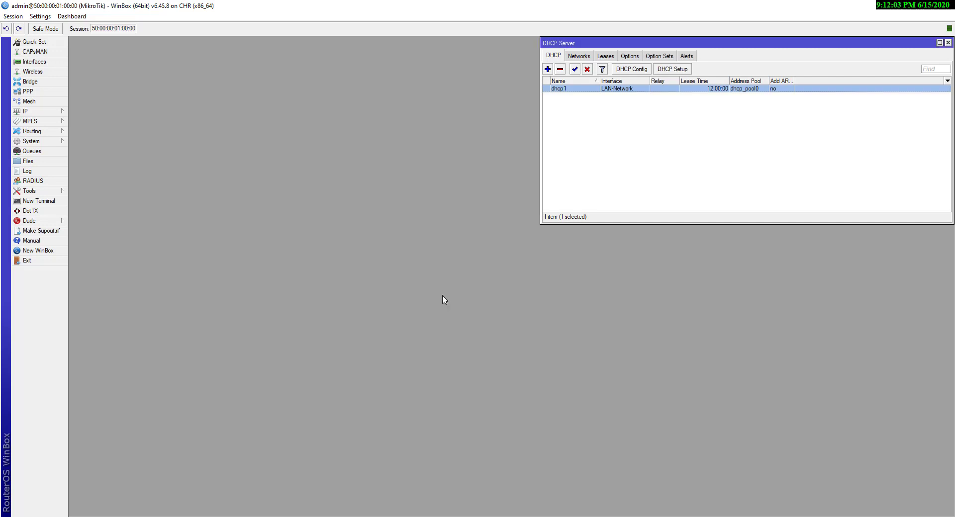
{"action": "left_click", "coordinate": [31, 62]}
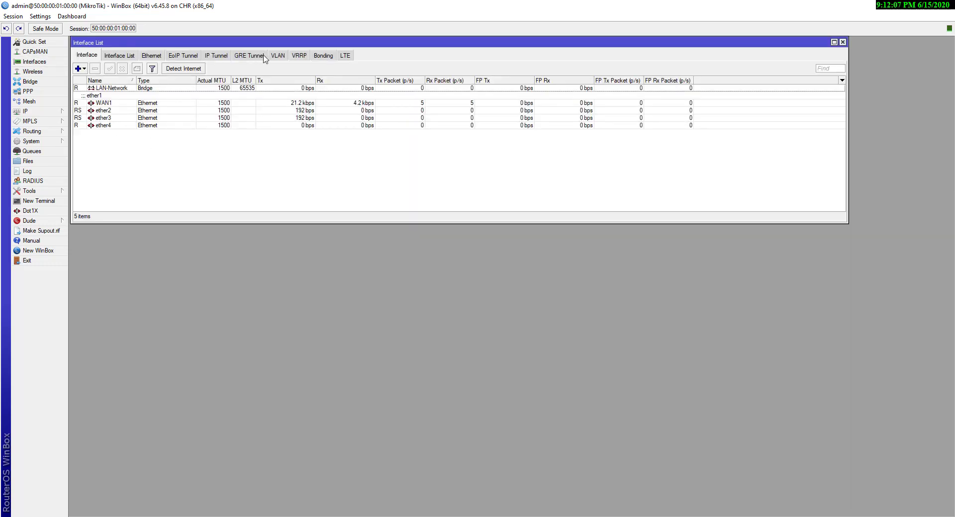
{"action": "left_click", "coordinate": [277, 58]}
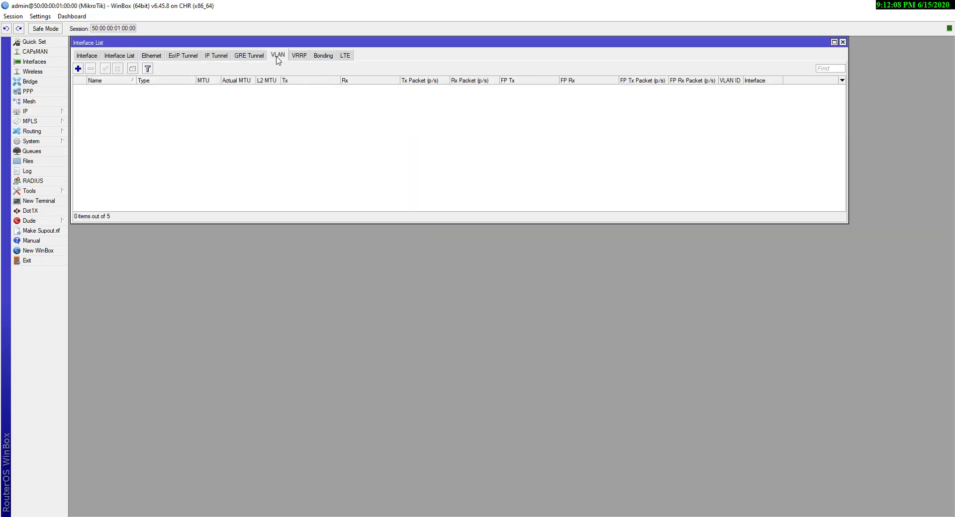
{"action": "left_click", "coordinate": [78, 68]}
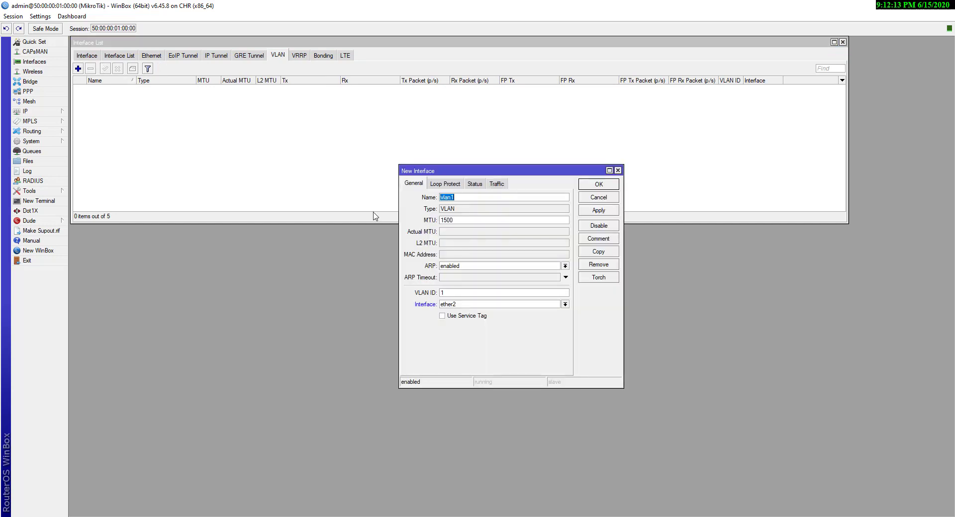
Name the VLAN vlan10 with VLAN ID 10 on ether4 and save it
{"action": "key", "text": "End"}
{"action": "type", "text": "00"}
{"action": "left_click", "coordinate": [565, 305]}
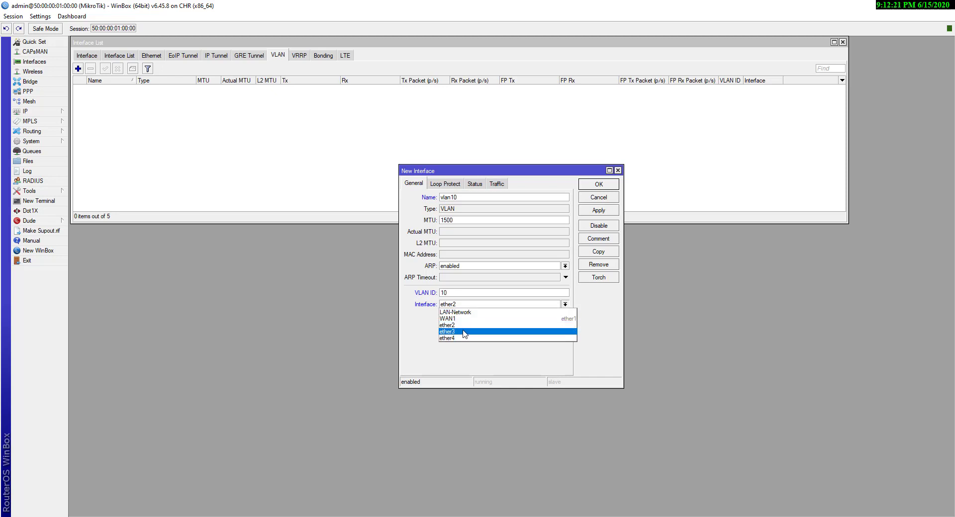
{"action": "left_click", "coordinate": [543, 305]}
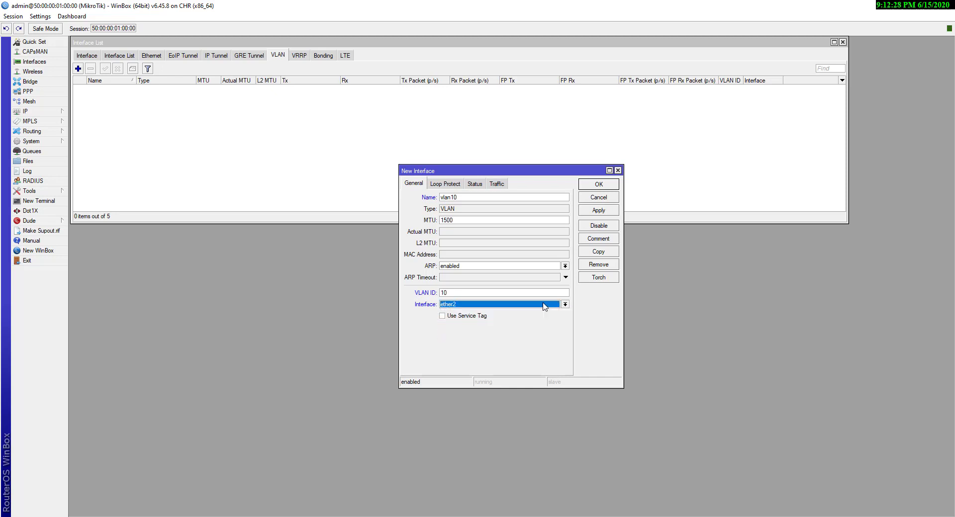
{"action": "left_click", "coordinate": [544, 304]}
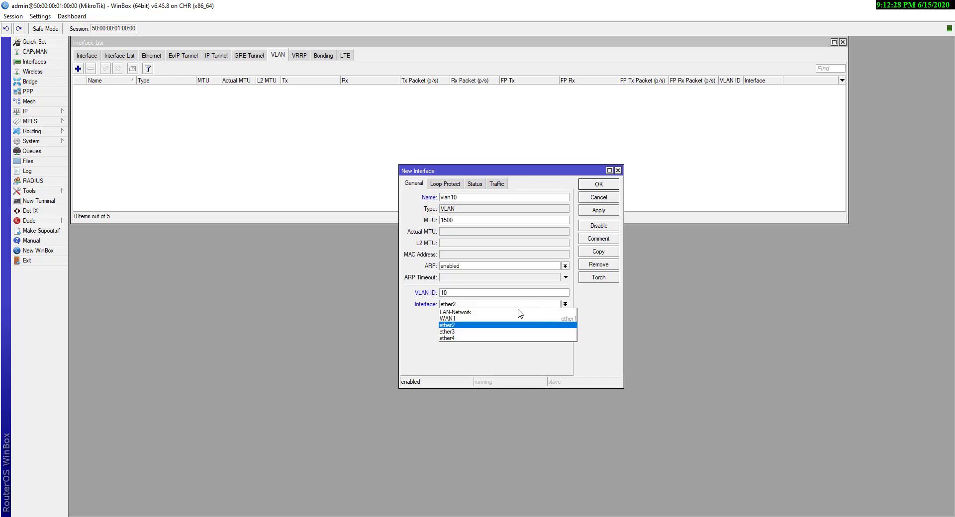
{"action": "left_click", "coordinate": [465, 339]}
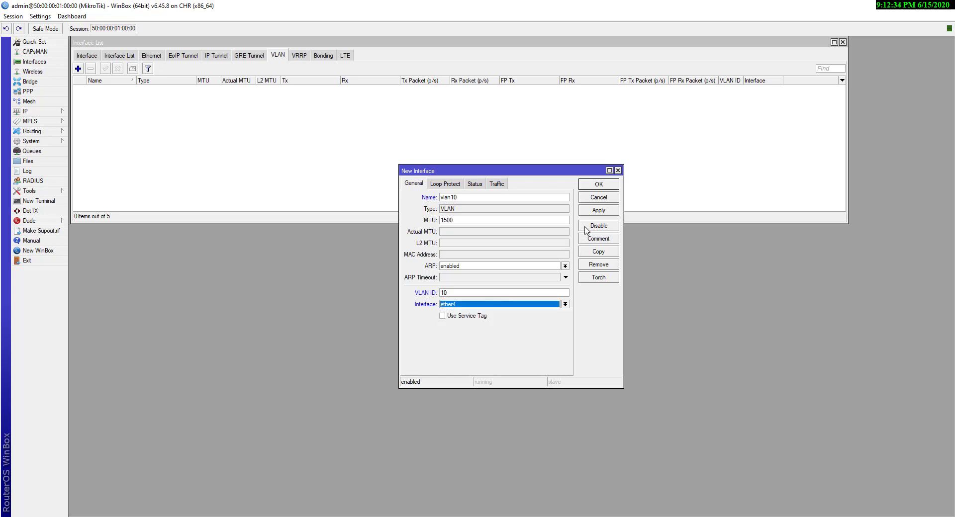
{"action": "left_click", "coordinate": [598, 209]}
{"action": "left_click", "coordinate": [599, 184]}
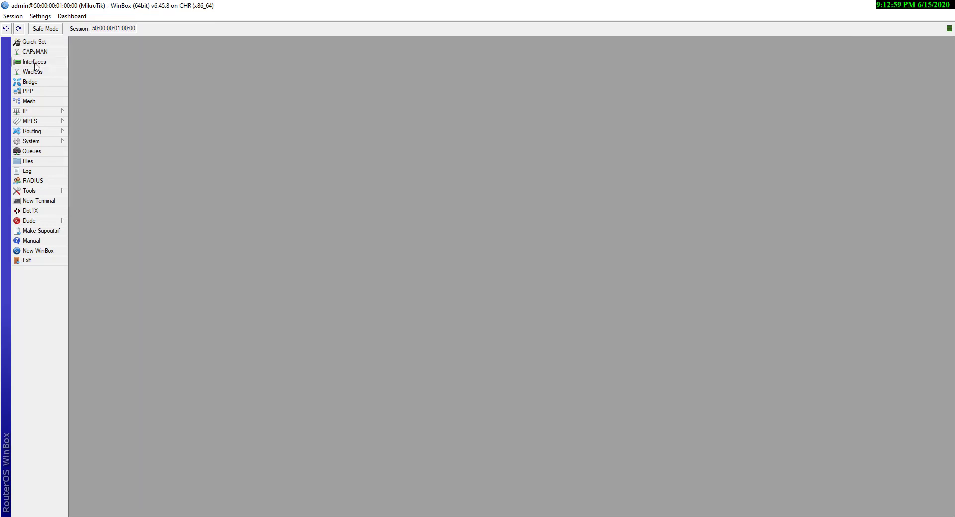
Add a new VLAN named vlan20 with VLAN ID 20
{"action": "left_click", "coordinate": [34, 62]}
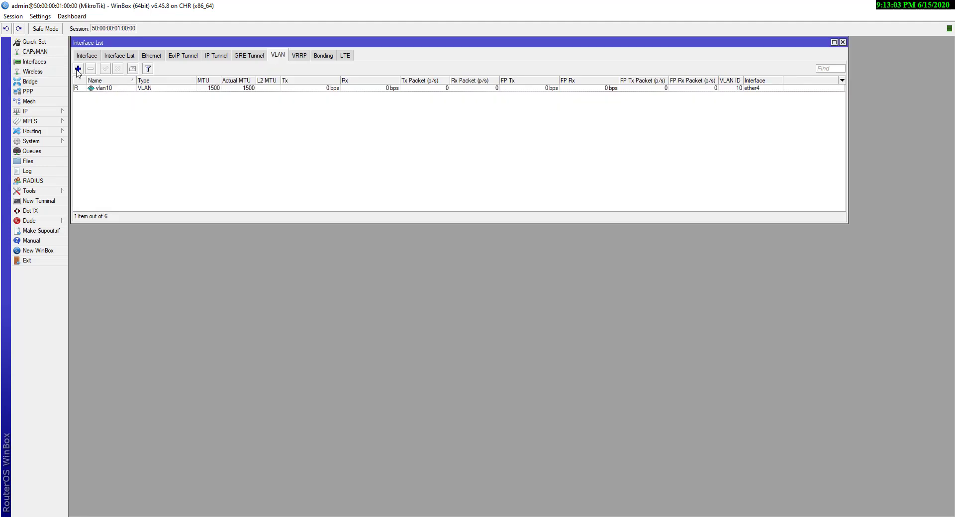
{"action": "left_click", "coordinate": [78, 68]}
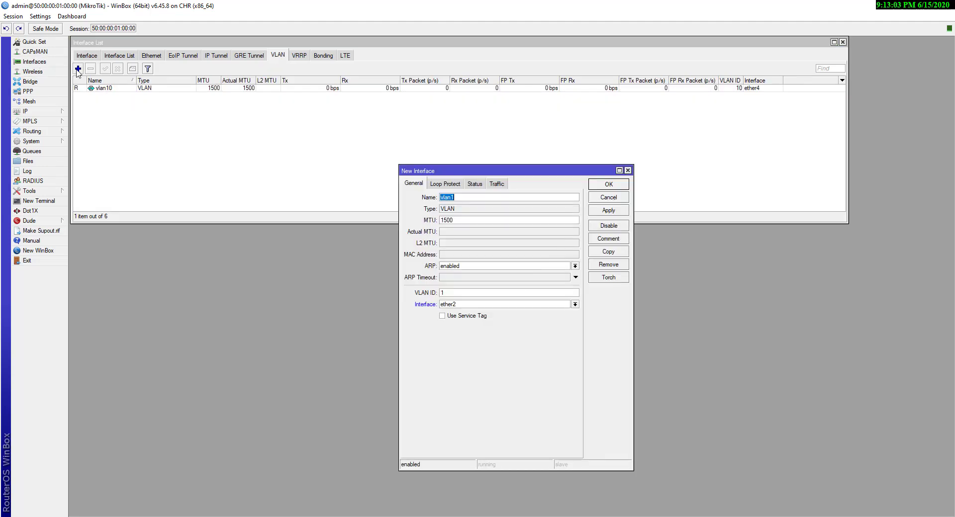
{"action": "left_click", "coordinate": [460, 198]}
{"action": "key", "text": "BackSpace"}
{"action": "type", "text": "20"}
{"action": "left_click", "coordinate": [470, 294]}
{"action": "key", "text": "BackSpace"}
{"action": "type", "text": "20"}
Attach vlan20 to LAN-Network, save it, and close the interface list
{"action": "left_click", "coordinate": [555, 304]}
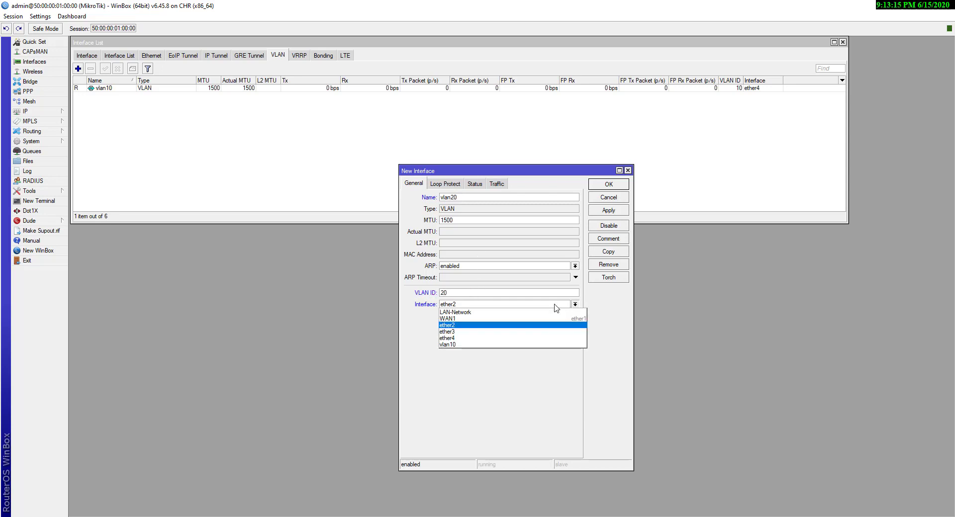
{"action": "left_click", "coordinate": [473, 313]}
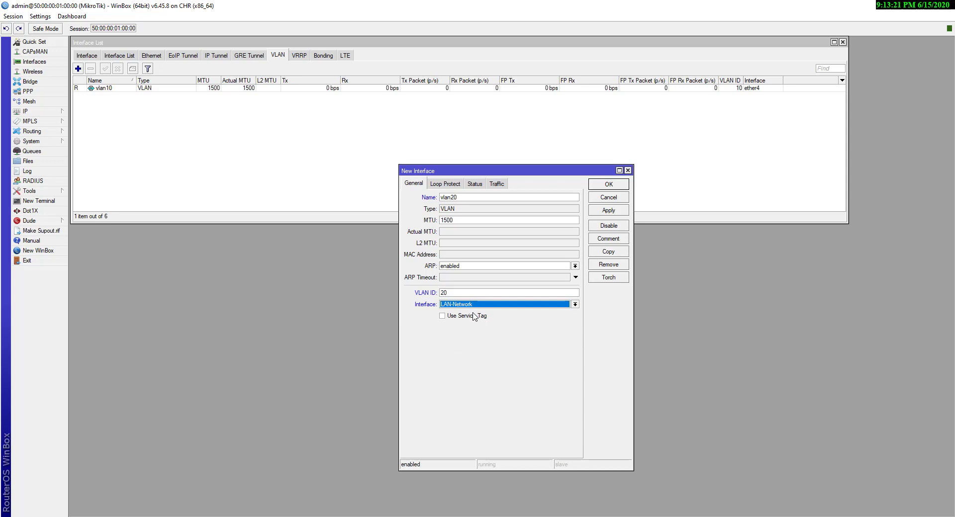
{"action": "left_click", "coordinate": [614, 211]}
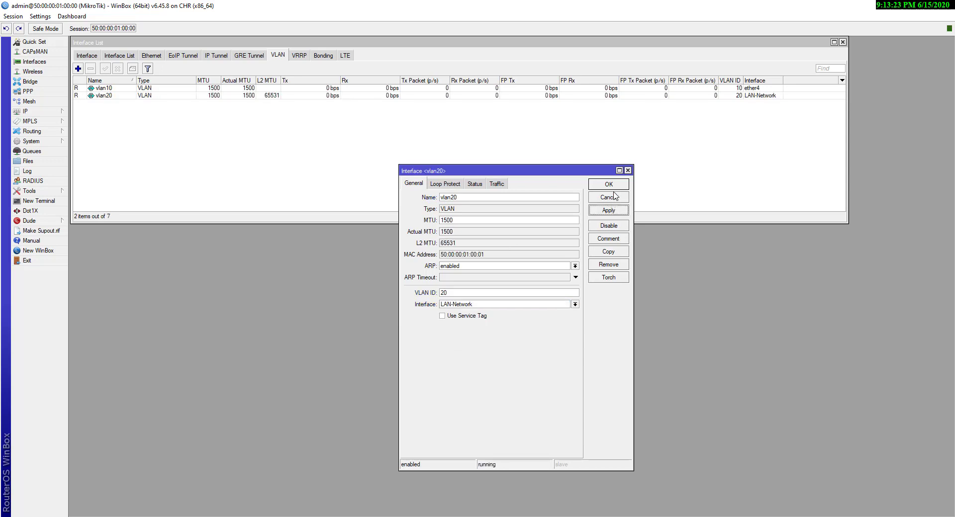
{"action": "left_click", "coordinate": [614, 186]}
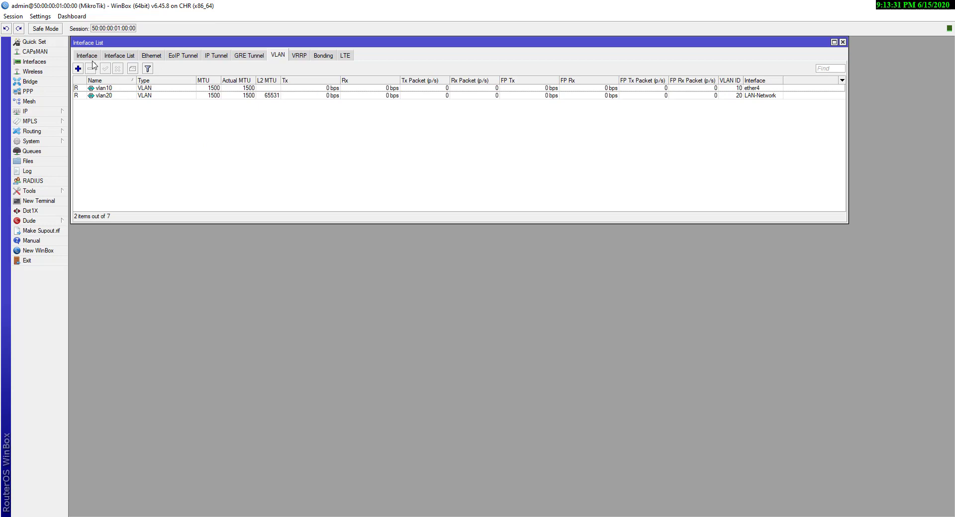
{"action": "left_click", "coordinate": [102, 88]}
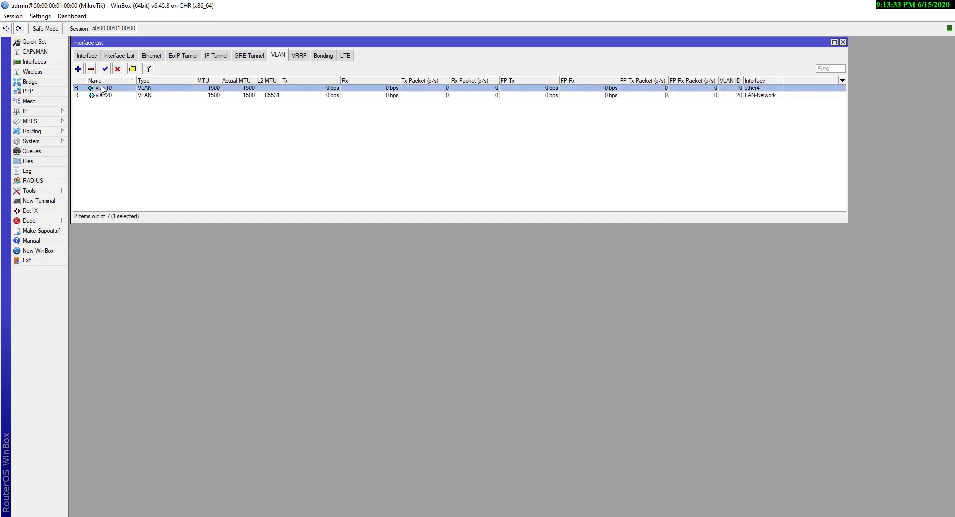
{"action": "key", "text": "Escape"}
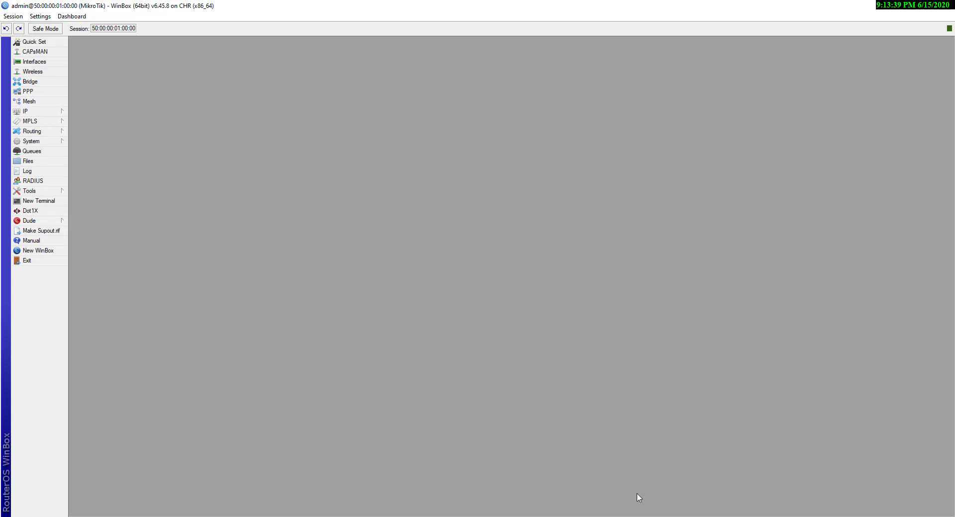
Add the red bold list '1. Gateway, 2. Pool, 3. Network, 4. NAT' beside the router
{"action": "key", "text": "alt+Tab"}
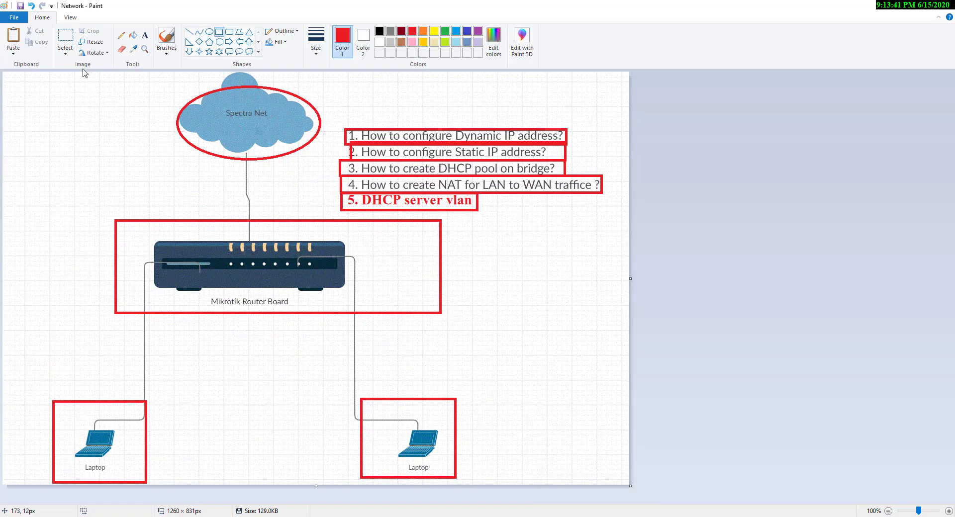
{"action": "left_click", "coordinate": [145, 35]}
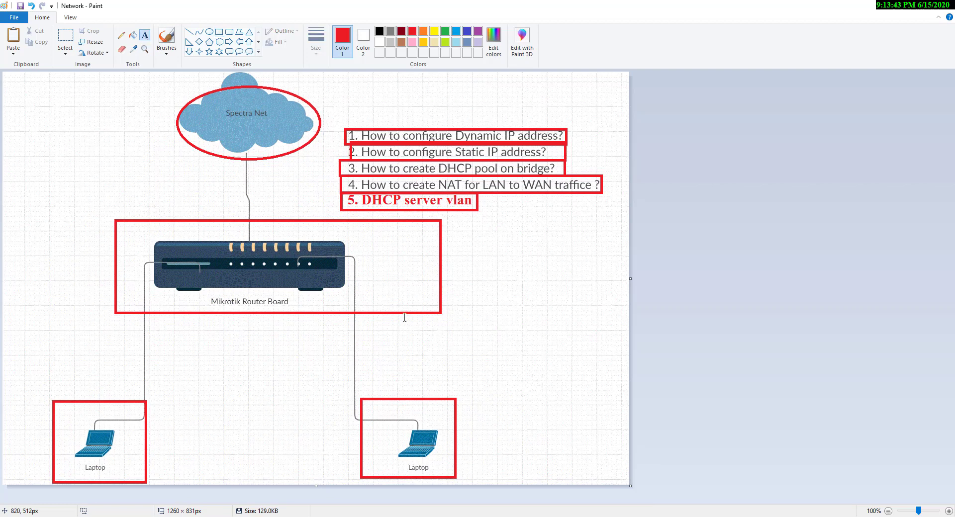
{"action": "left_click", "coordinate": [383, 270]}
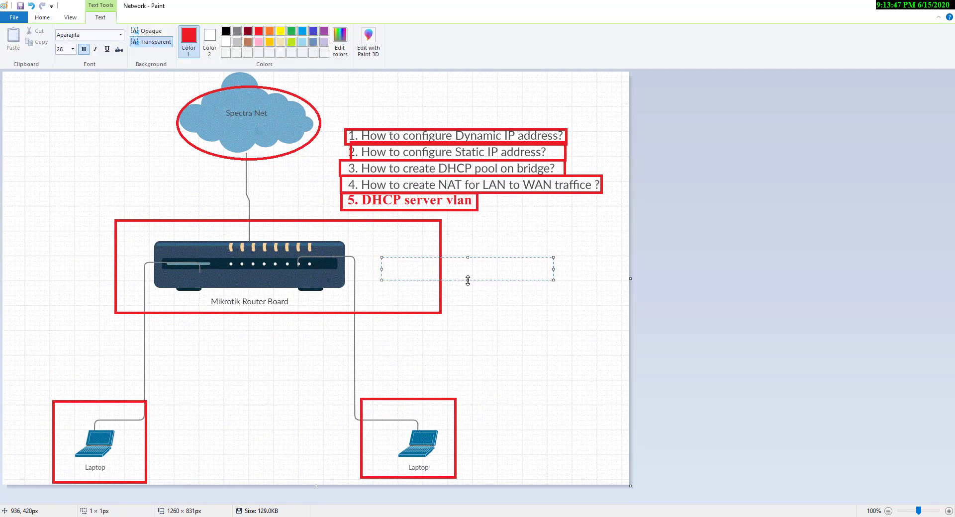
{"action": "left_click_drag", "start_coordinate": [468, 280], "coordinate": [455, 438]}
{"action": "left_click_drag", "start_coordinate": [553, 353], "coordinate": [620, 348]}
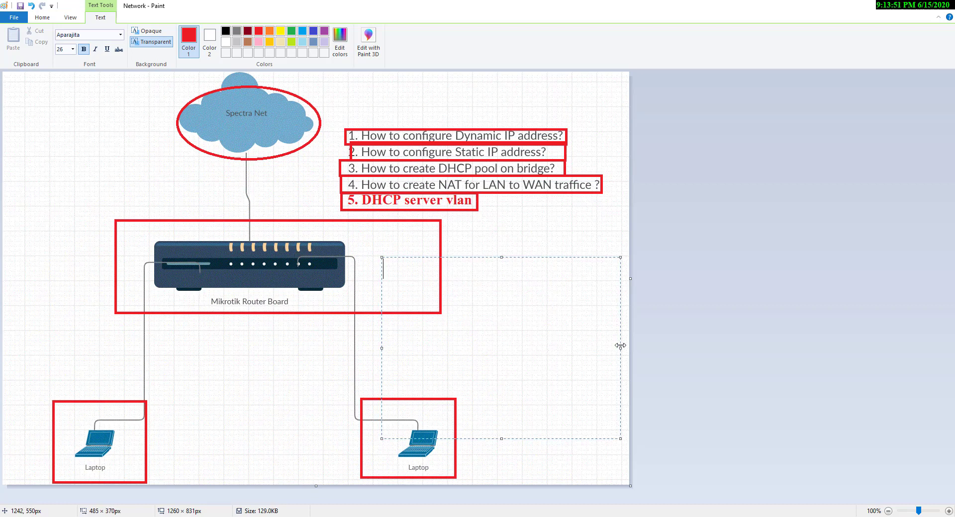
{"action": "type", "text": "1. Gateway"}
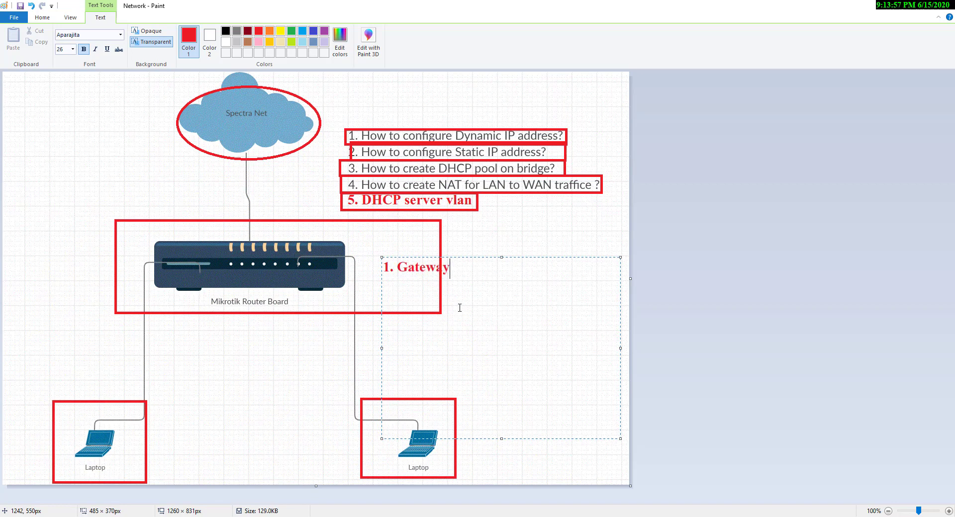
{"action": "key", "text": "Return"}
{"action": "type", "text": "2. Pool"}
{"action": "type", "text": "3. Ne"}
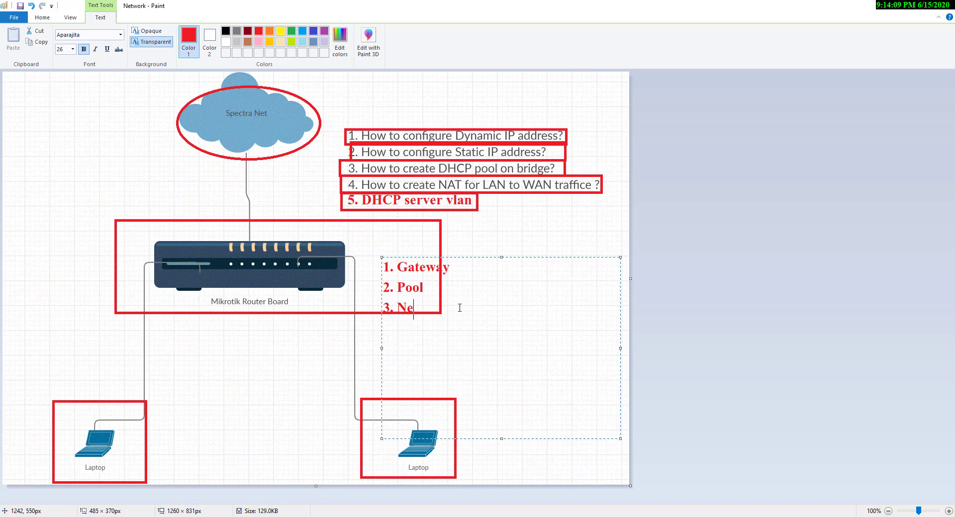
{"action": "type", "text": "twork"}
{"action": "key", "text": "Return"}
{"action": "type", "text": "4. NAT"}
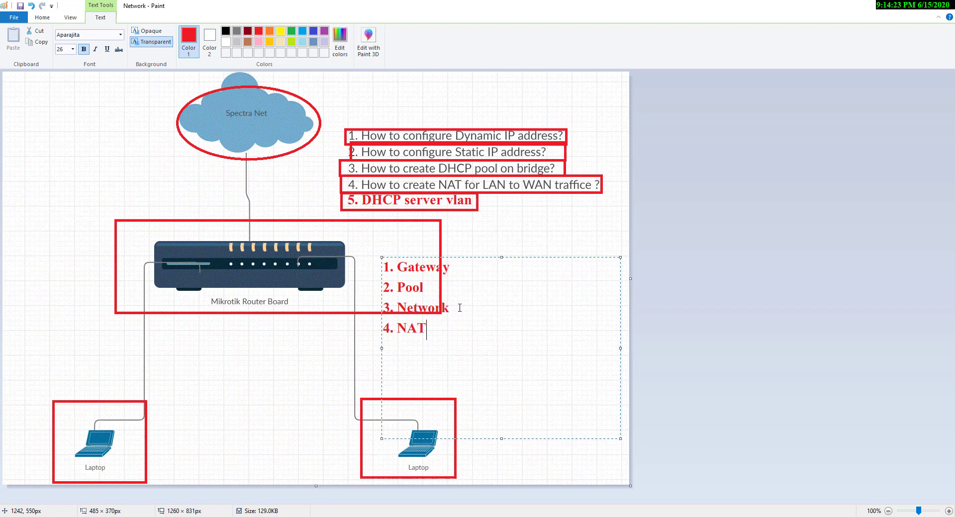
{"action": "left_click_drag", "start_coordinate": [486, 257], "coordinate": [466, 229]}
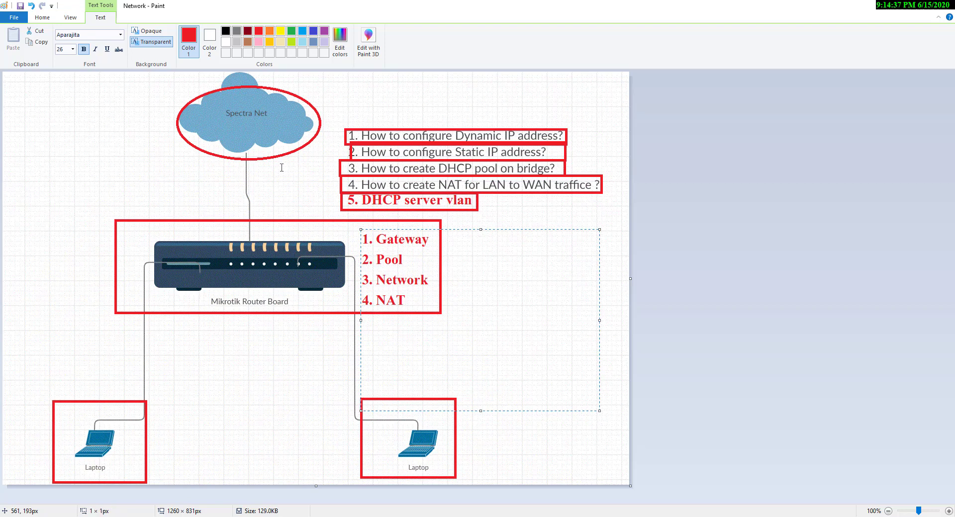
{"action": "left_click", "coordinate": [387, 237]}
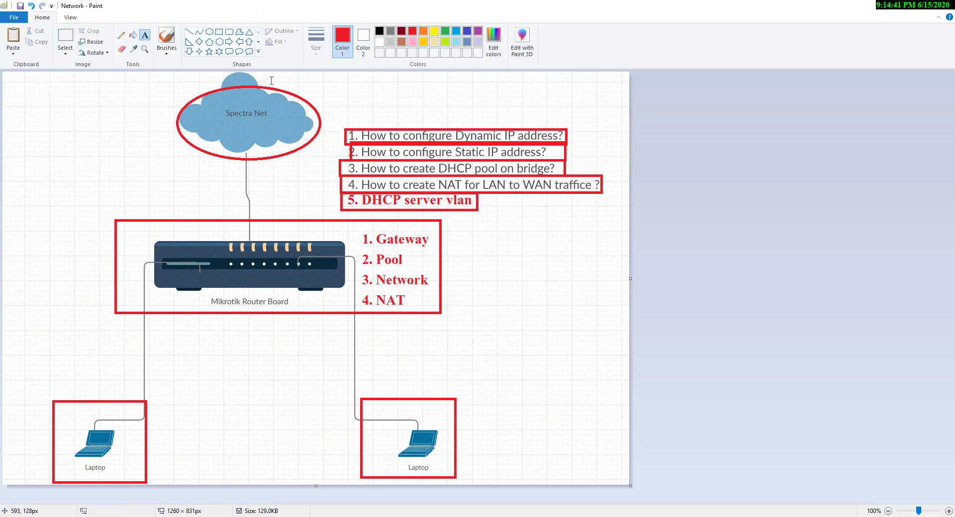
Frame '1. Gateway' with a red rectangle and return to WinBox
{"action": "left_click", "coordinate": [218, 32]}
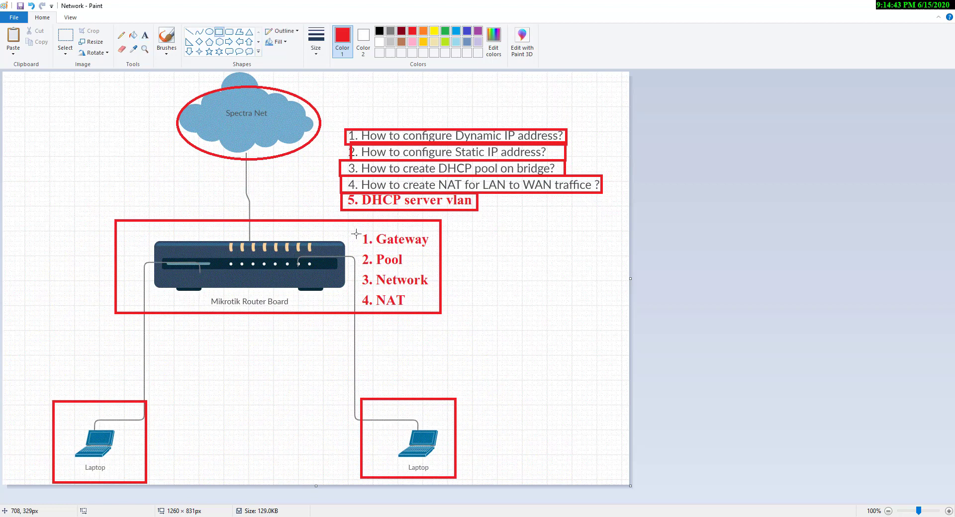
{"action": "left_click_drag", "start_coordinate": [358, 230], "coordinate": [435, 252]}
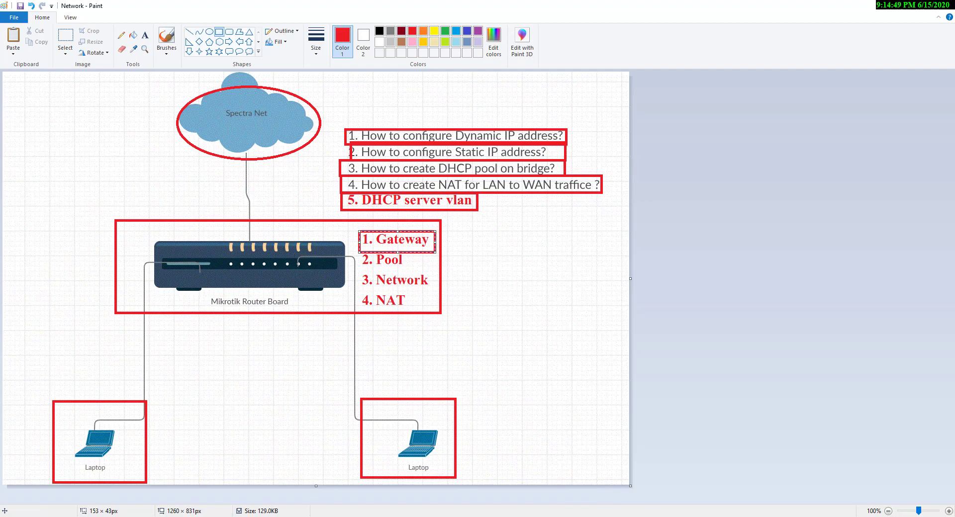
{"action": "left_click", "coordinate": [647, 516]}
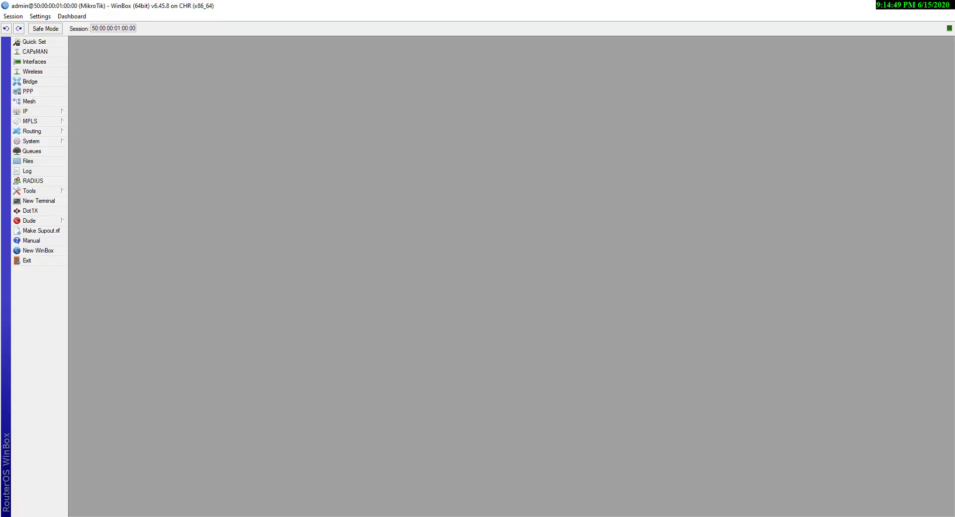
Open the IP address list from the IP menu
{"action": "left_click", "coordinate": [49, 103]}
{"action": "key", "text": "Escape"}
{"action": "left_click", "coordinate": [51, 114]}
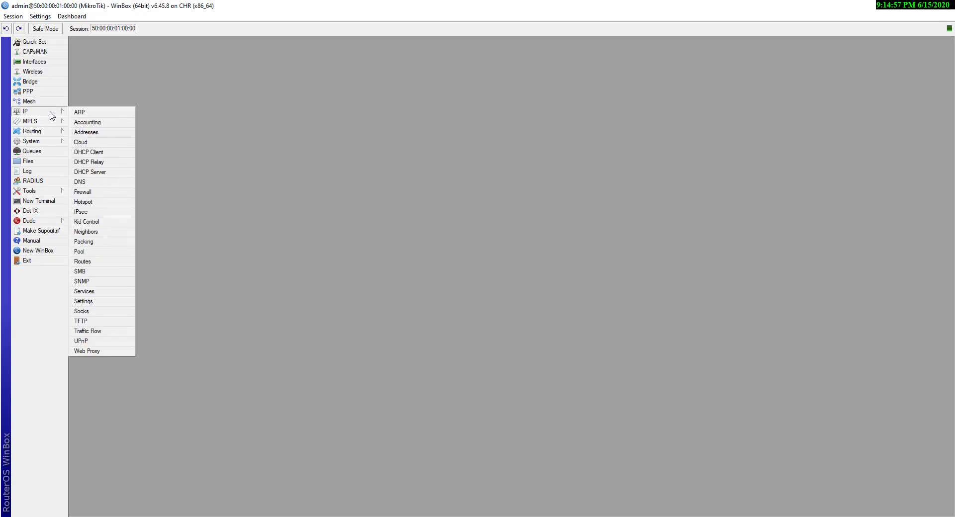
{"action": "left_click", "coordinate": [81, 261]}
{"action": "key", "text": "Escape"}
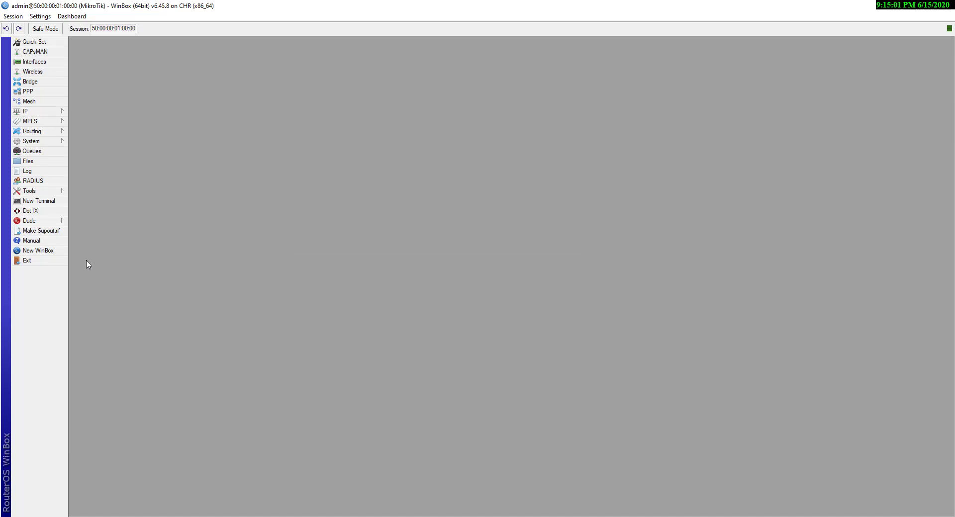
{"action": "left_click", "coordinate": [58, 112]}
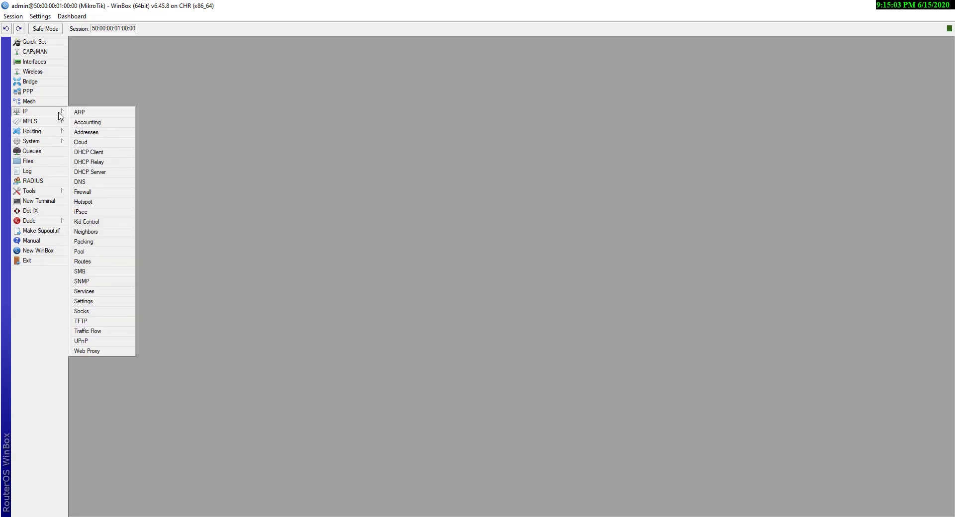
{"action": "left_click", "coordinate": [86, 133]}
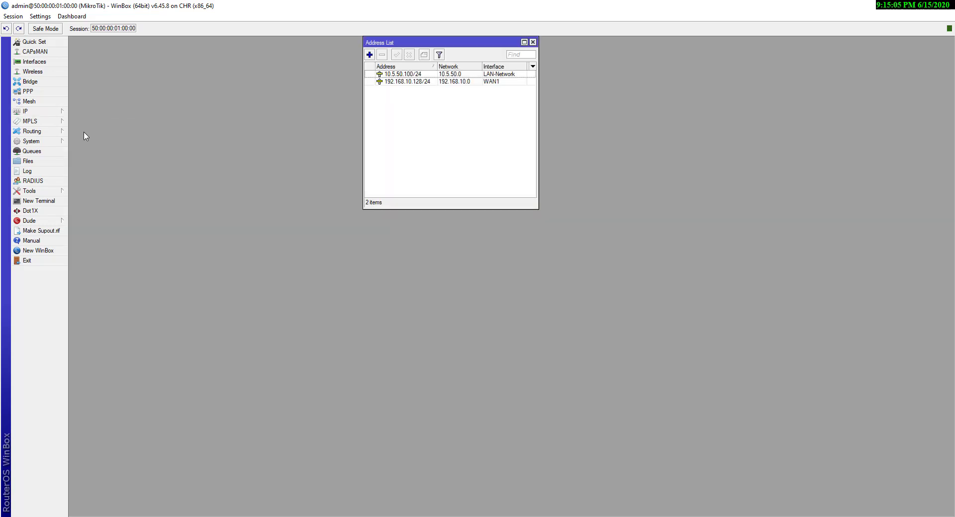
Add the address 192.168.20.1/24 on interface vlan10
{"action": "left_click", "coordinate": [370, 55]}
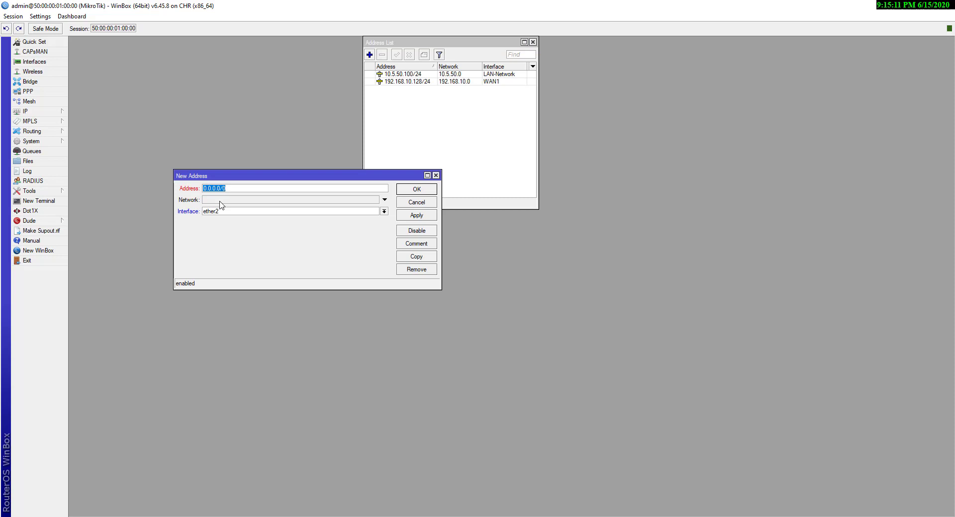
{"action": "type", "text": "192.168.20.1/24"}
{"action": "left_click", "coordinate": [344, 211]}
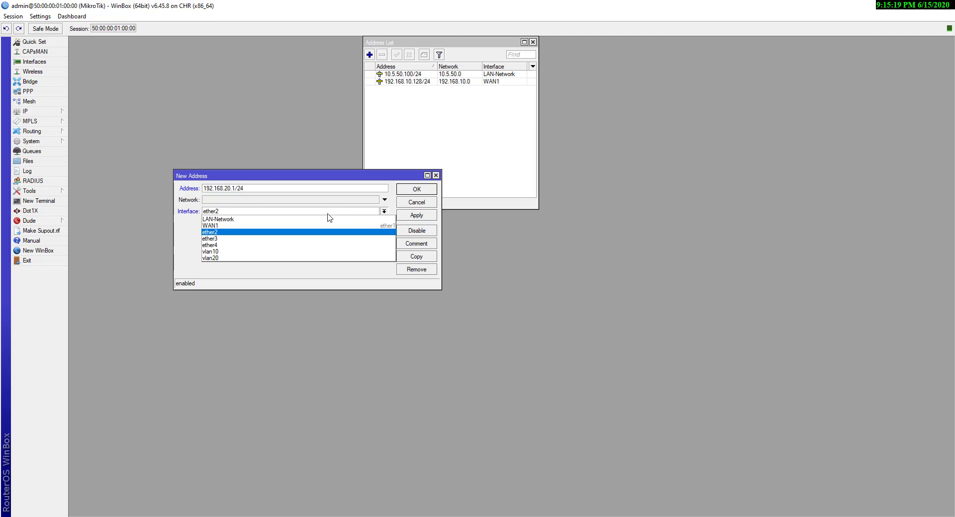
{"action": "left_click", "coordinate": [238, 252]}
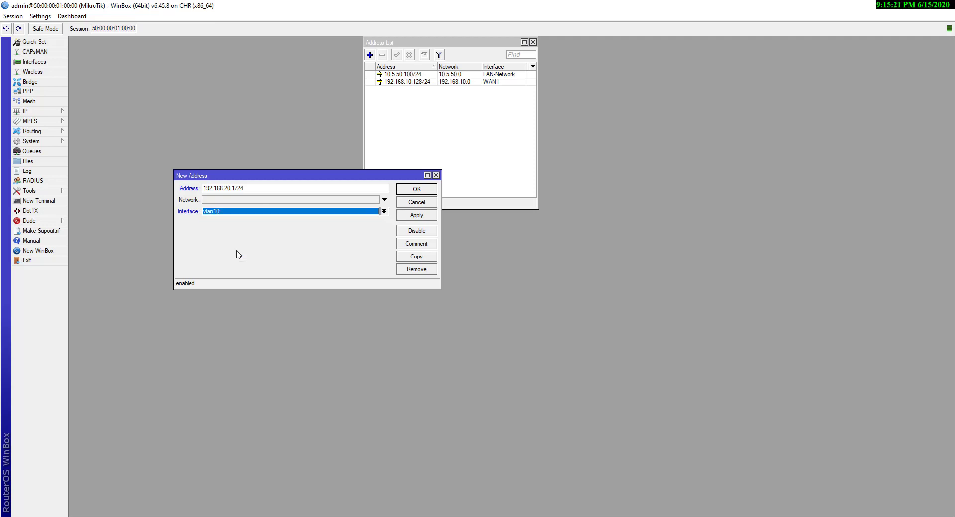
{"action": "left_click", "coordinate": [415, 218]}
{"action": "left_click", "coordinate": [424, 192]}
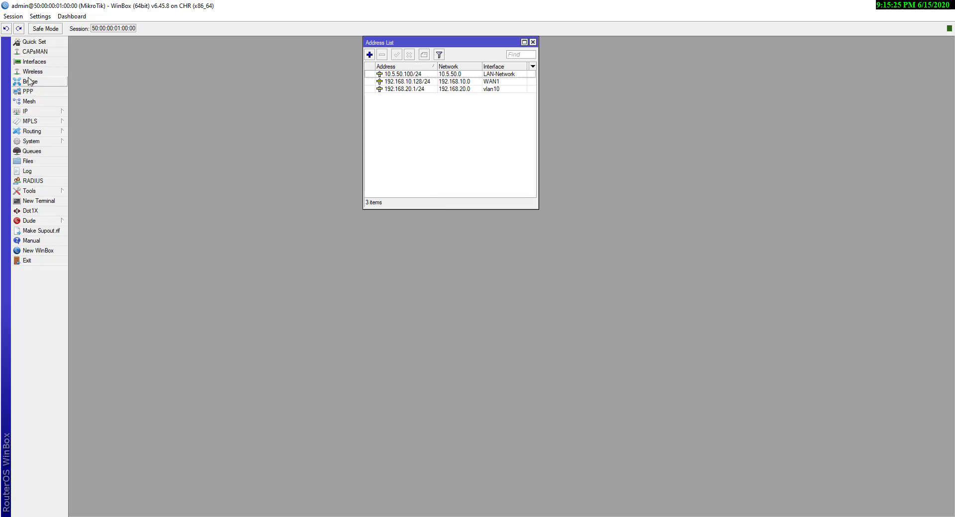
{"action": "left_click", "coordinate": [41, 112]}
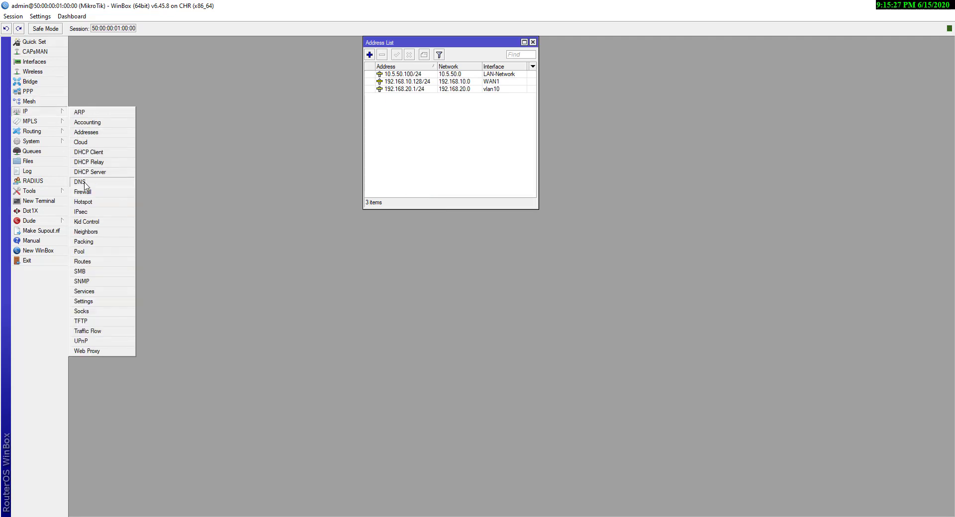
Create pool1 with the range 192.168.20.2-192.168.20.254 under IP > Pool
{"action": "left_click", "coordinate": [80, 252]}
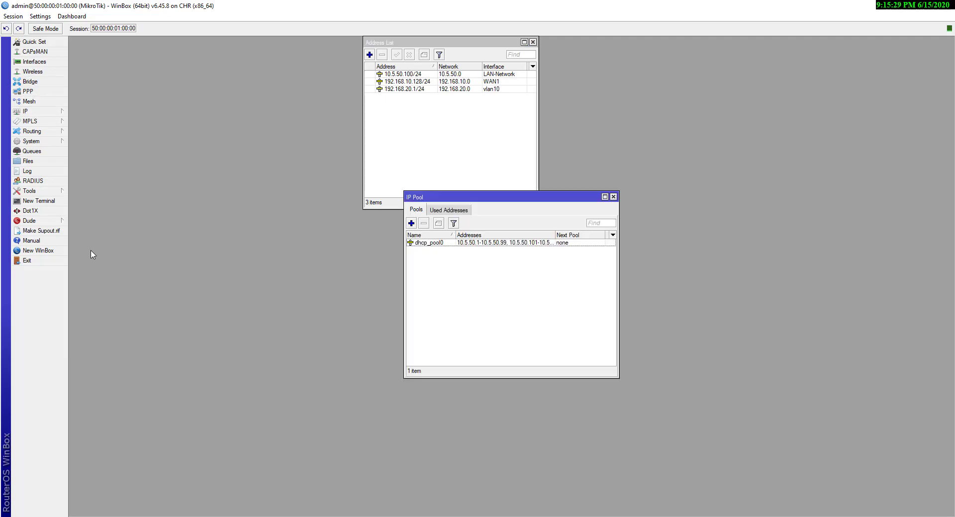
{"action": "left_click", "coordinate": [411, 225]}
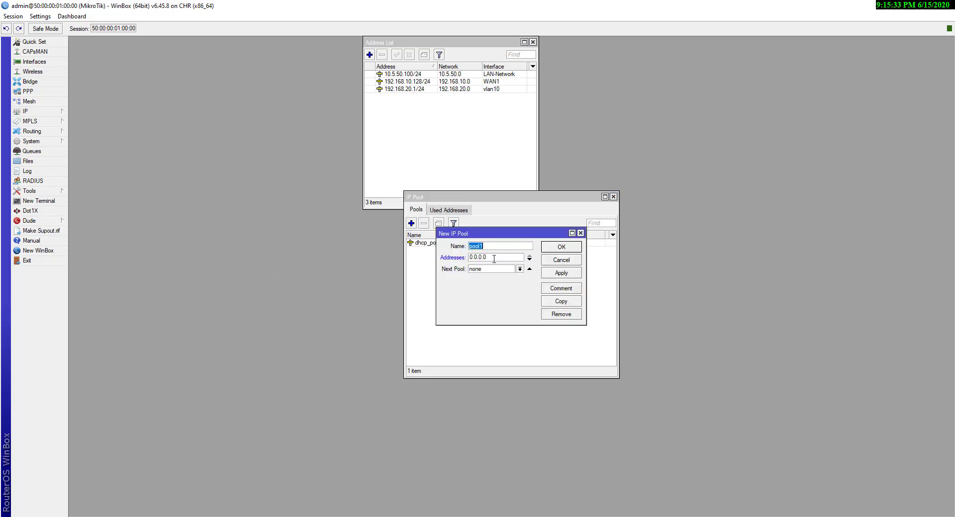
{"action": "key", "text": "Tab"}
{"action": "type", "text": "1"}
{"action": "type", "text": "92.168."}
{"action": "type", "text": "2"}
{"action": "type", "text": "0.2"}
{"action": "type", "text": "-192.168.20.254"}
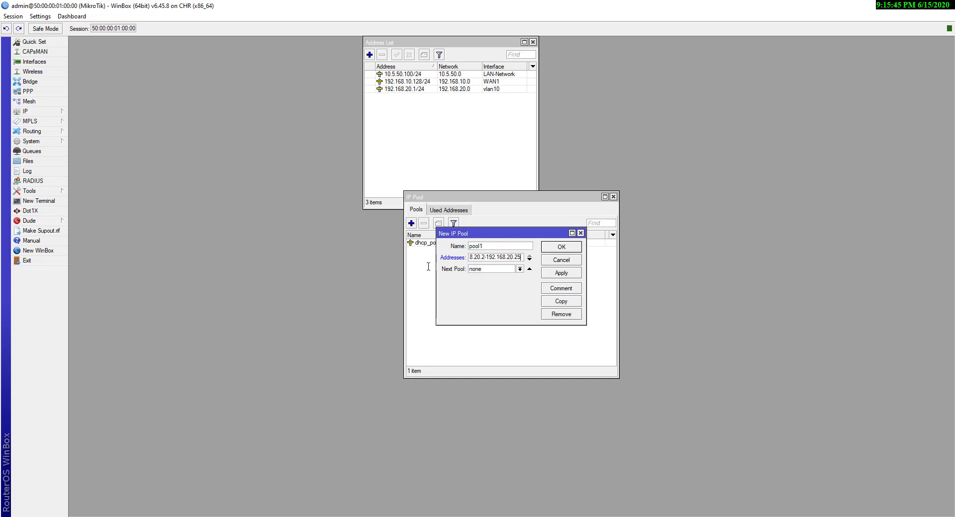
{"action": "left_click", "coordinate": [574, 278]}
{"action": "left_click", "coordinate": [561, 249]}
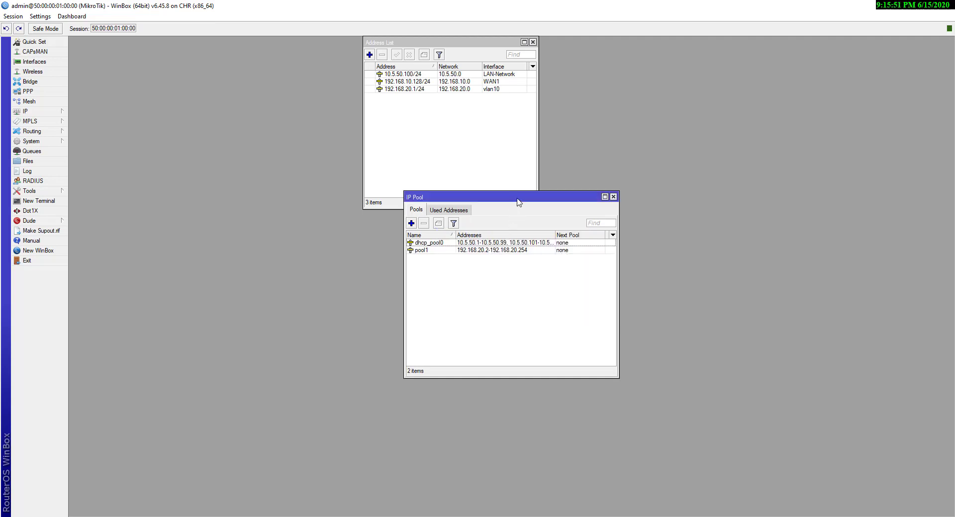
{"action": "left_click_drag", "start_coordinate": [512, 198], "coordinate": [444, 251]}
{"action": "left_click", "coordinate": [49, 112]}
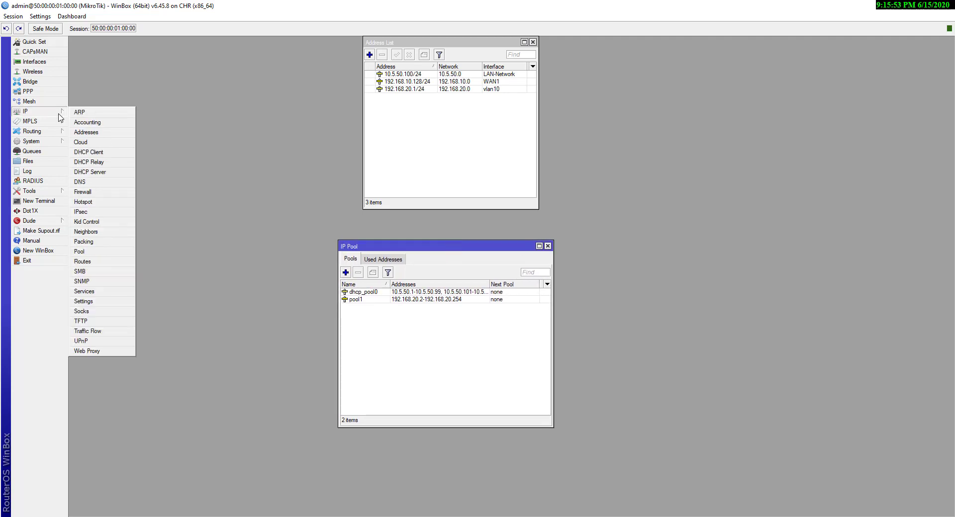
Start a new DHCP server on vlan10 with a 03:00:00 lease time
{"action": "left_click", "coordinate": [99, 174]}
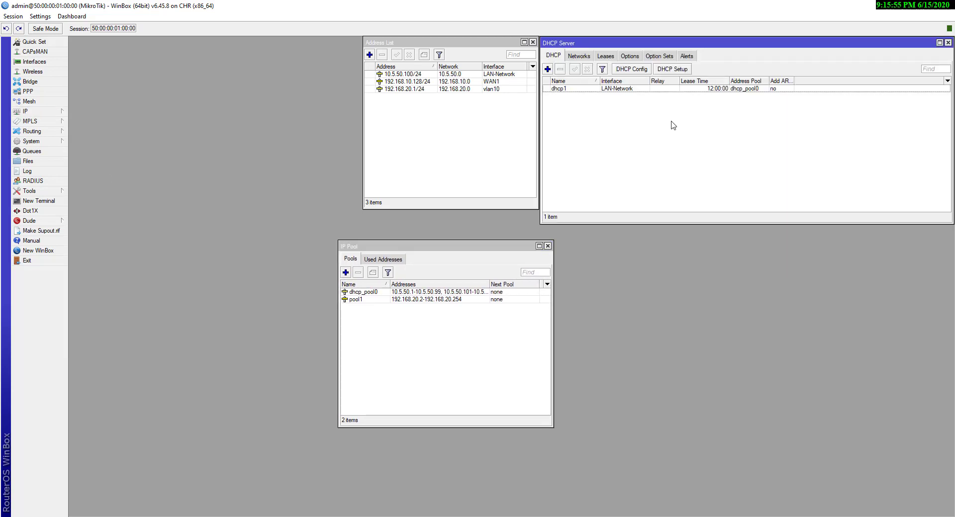
{"action": "left_click", "coordinate": [548, 69]}
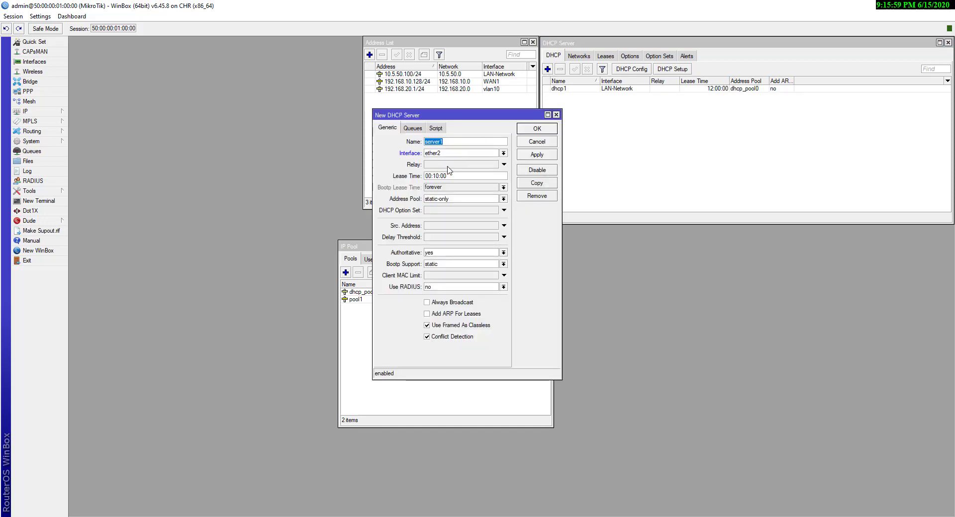
{"action": "left_click", "coordinate": [468, 154]}
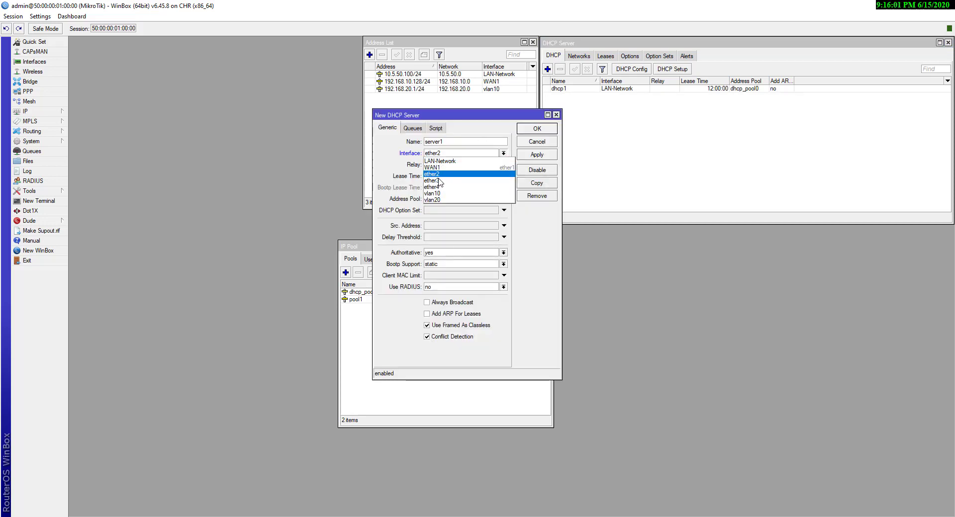
{"action": "left_click", "coordinate": [434, 194]}
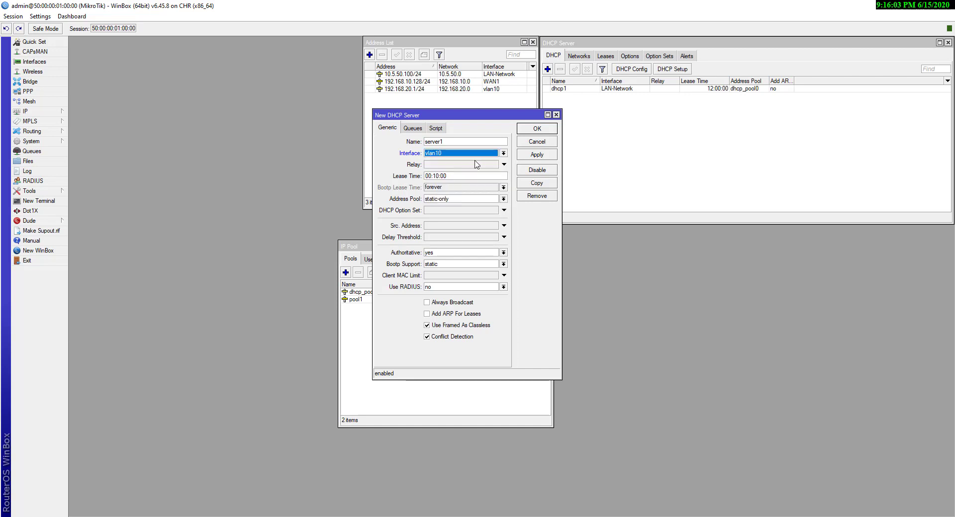
{"action": "left_click", "coordinate": [437, 176]}
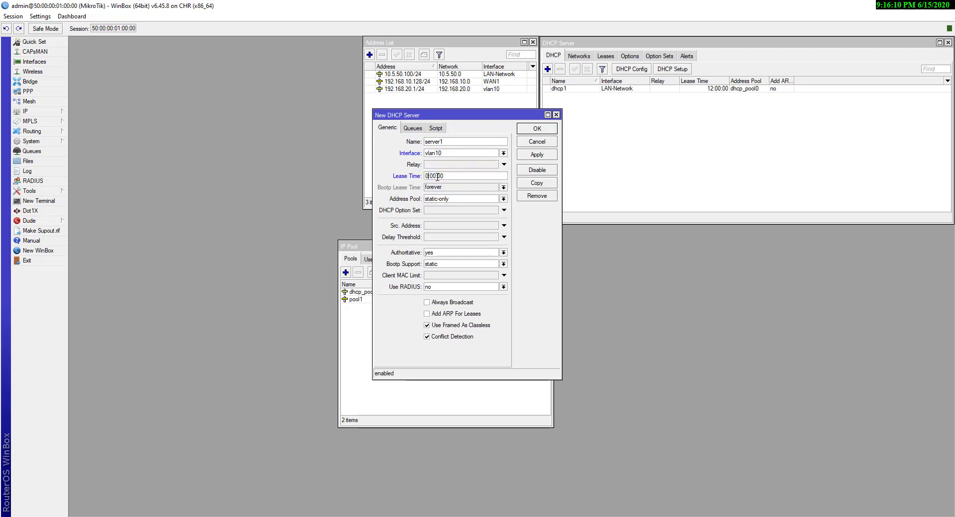
{"action": "type", "text": "3"}
Set pool1 as its address pool and save the server as server1
{"action": "left_click", "coordinate": [464, 199]}
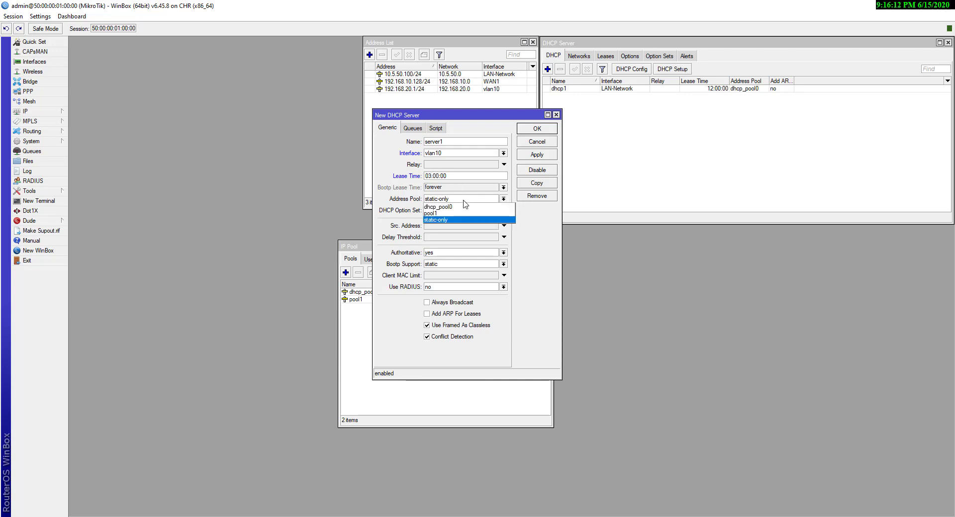
{"action": "left_click", "coordinate": [438, 214]}
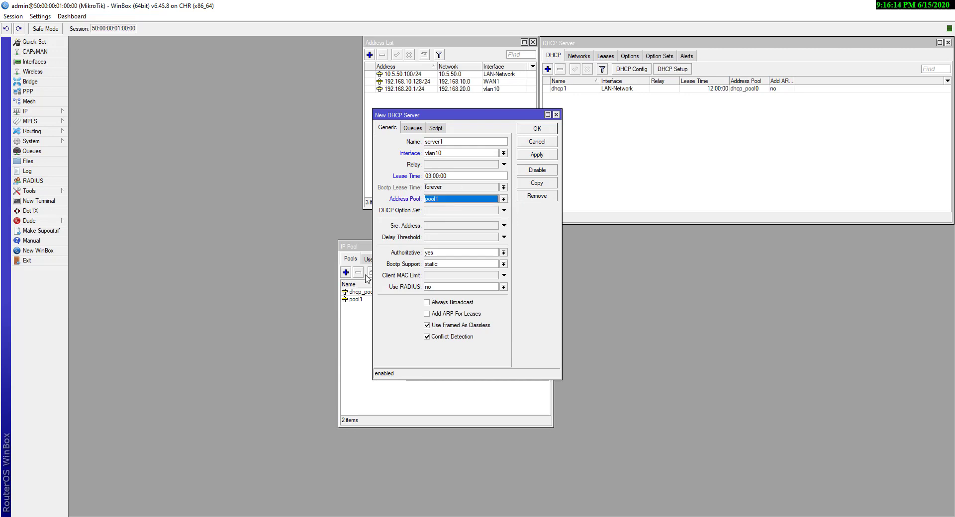
{"action": "left_click_drag", "start_coordinate": [458, 119], "coordinate": [638, 183]}
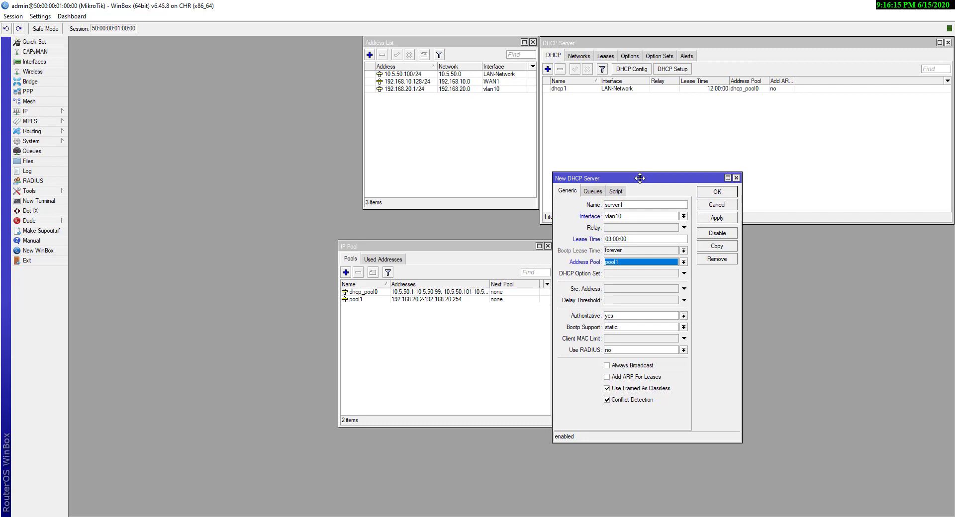
{"action": "left_click", "coordinate": [382, 299]}
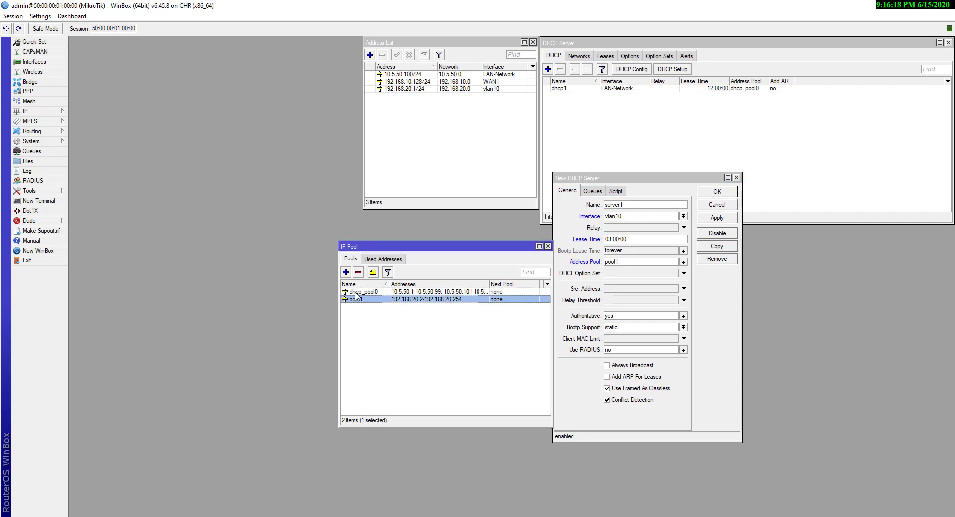
{"action": "left_click", "coordinate": [627, 261]}
{"action": "left_click", "coordinate": [627, 260]}
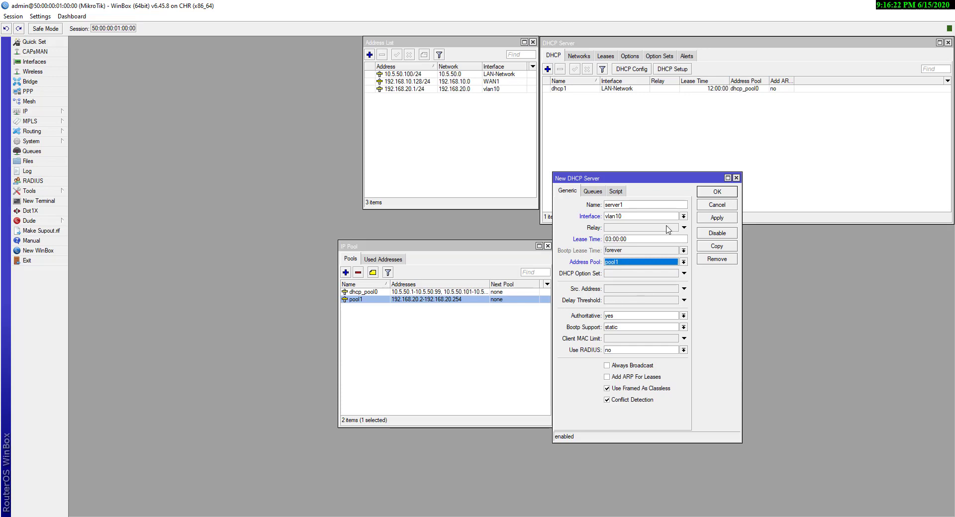
{"action": "left_click", "coordinate": [717, 217]}
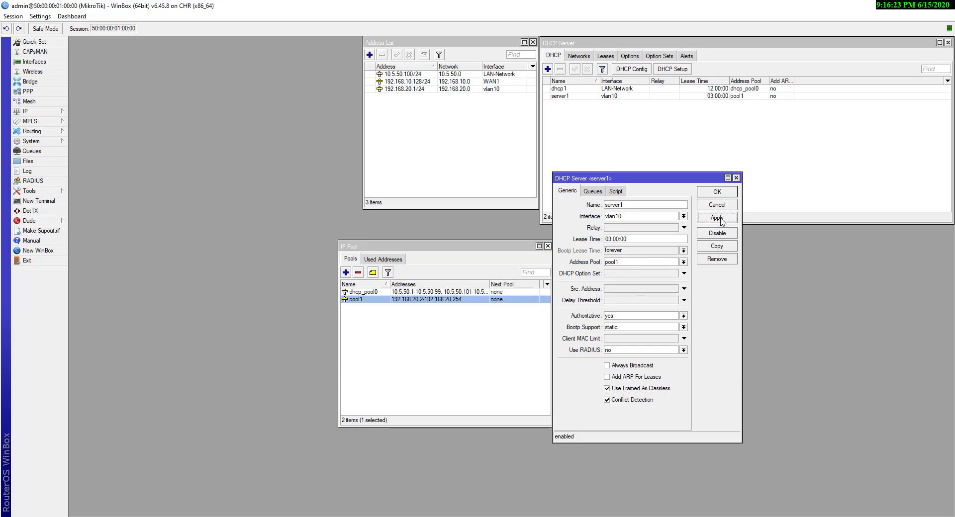
{"action": "left_click", "coordinate": [716, 192]}
Add the DHCP network 192.168.20.0/24 with gateway 192.168.20.1
{"action": "left_click", "coordinate": [585, 60]}
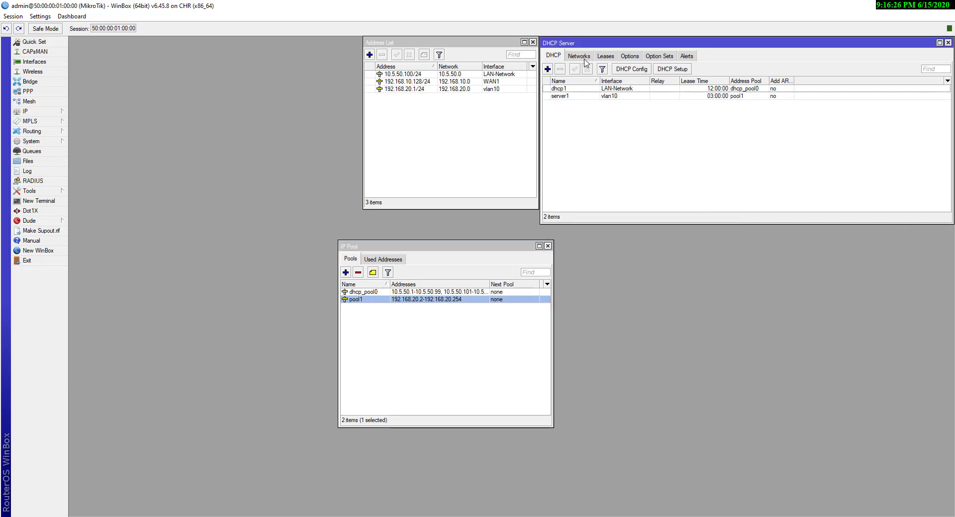
{"action": "left_click", "coordinate": [547, 69]}
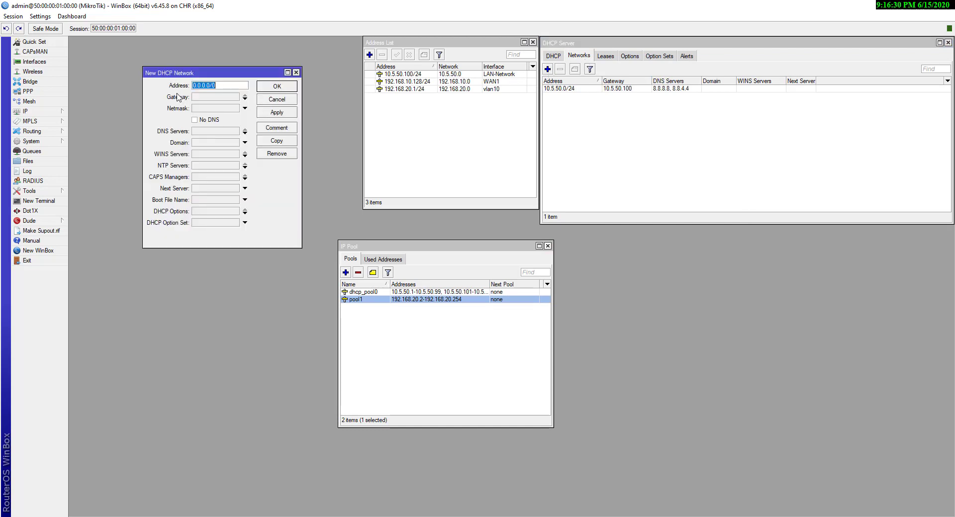
{"action": "type", "text": "192.168"}
{"action": "left_click", "coordinate": [207, 97]}
{"action": "type", "text": "19"}
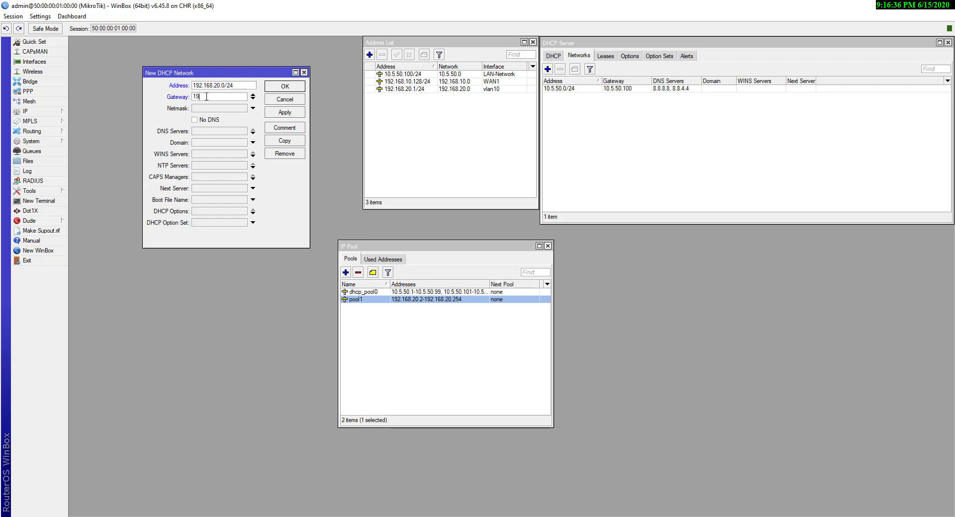
{"action": "type", "text": "2.168.20.1"}
{"action": "left_click", "coordinate": [284, 113]}
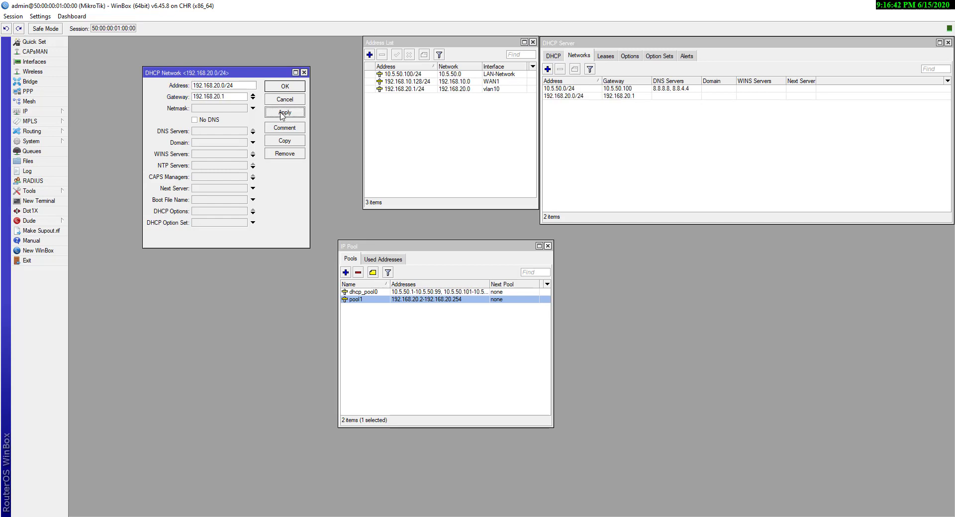
{"action": "left_click", "coordinate": [285, 86]}
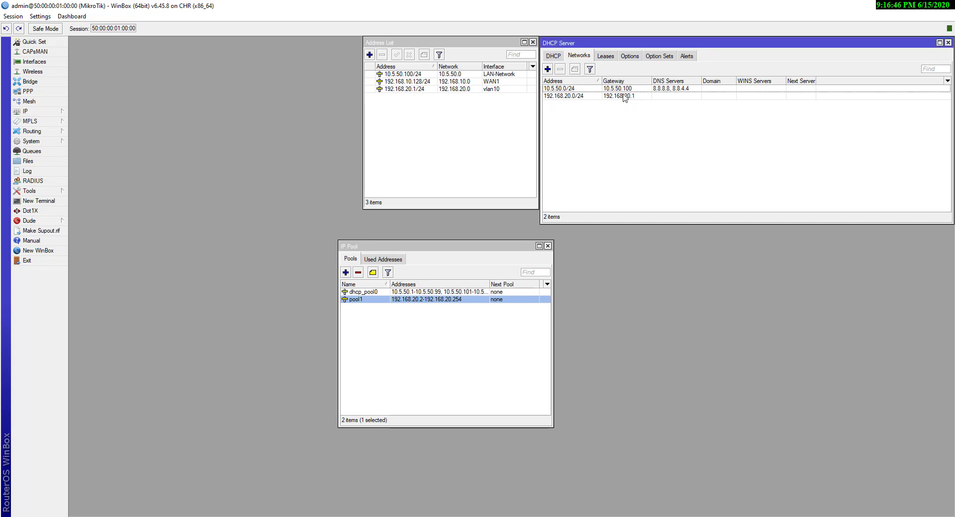
Reopen the DHCP Server window to review the servers and networks lists
{"action": "left_click", "coordinate": [35, 111]}
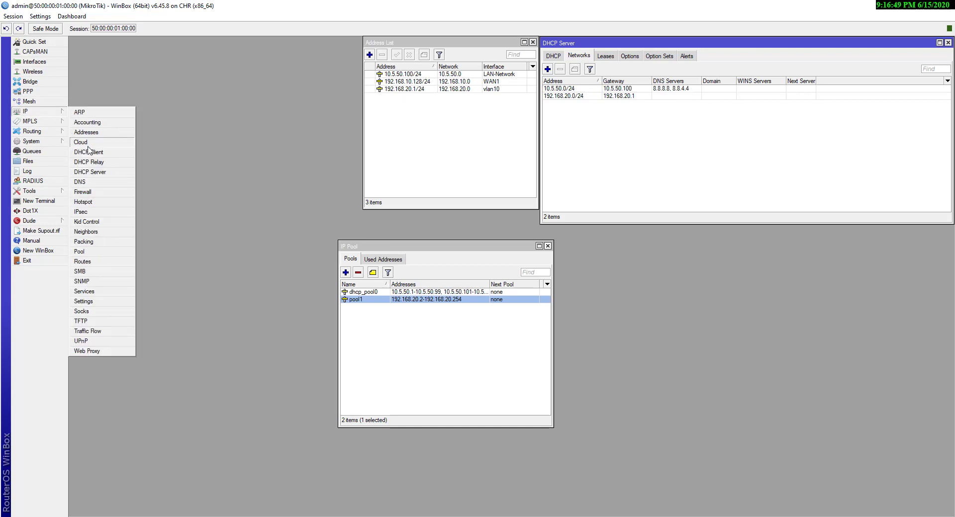
{"action": "left_click", "coordinate": [83, 171]}
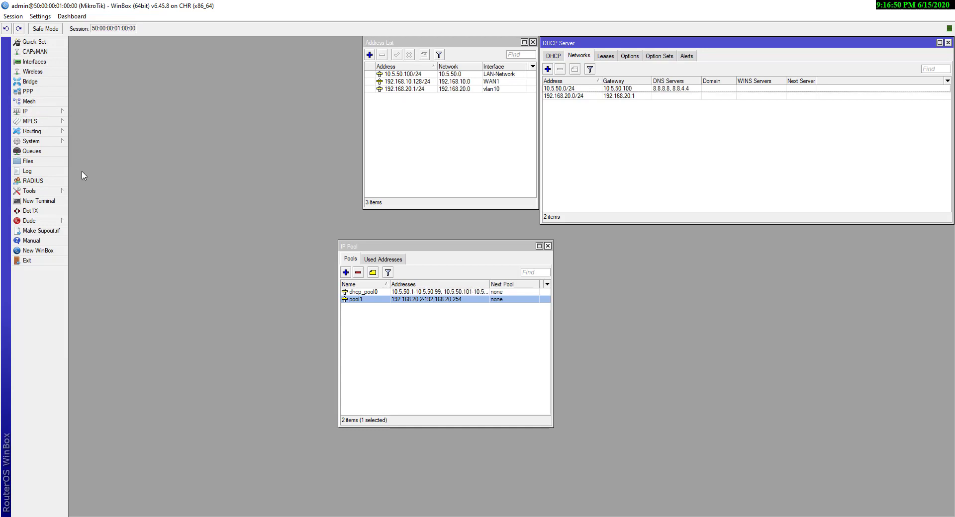
{"action": "left_click", "coordinate": [554, 56]}
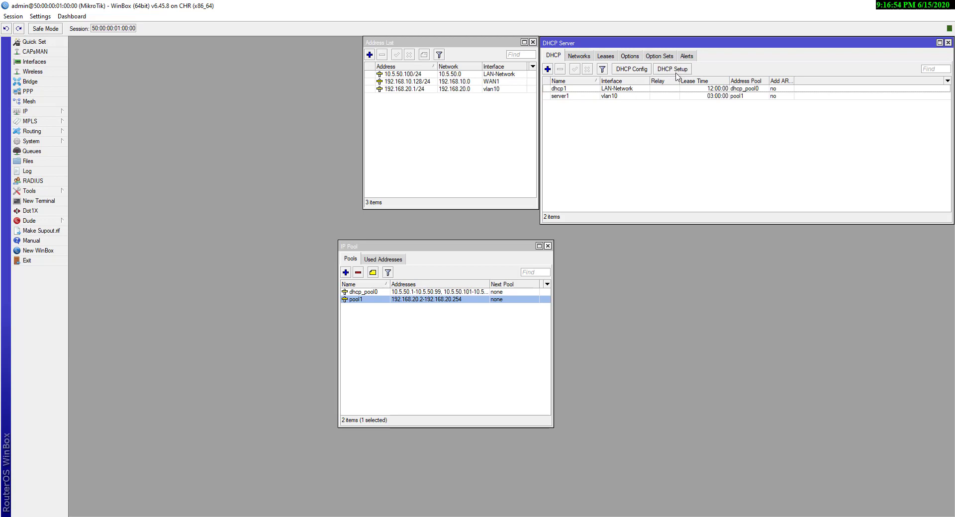
{"action": "left_click", "coordinate": [586, 58]}
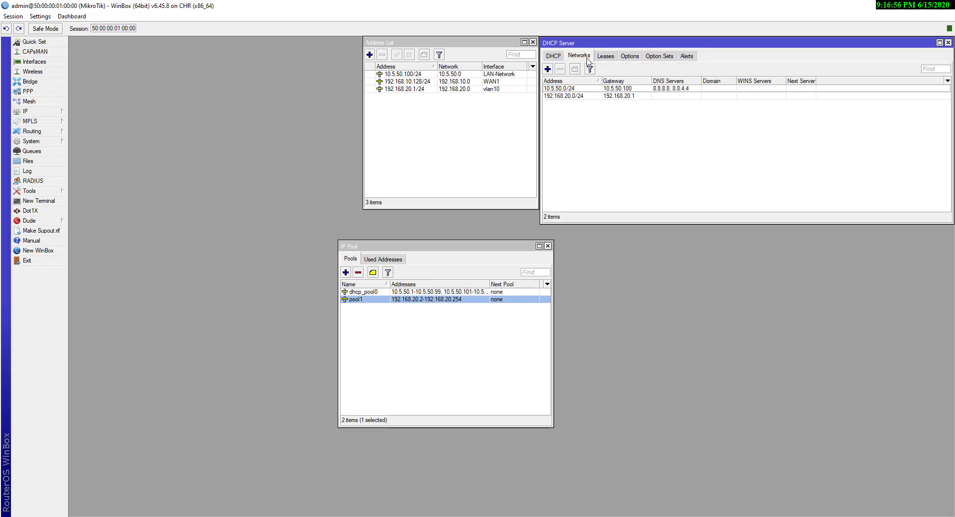
Add 1.1.1.1 after 8.8.8.8 as DNS servers for the 192.168.20.0/24 network
{"action": "double_click", "coordinate": [644, 97]}
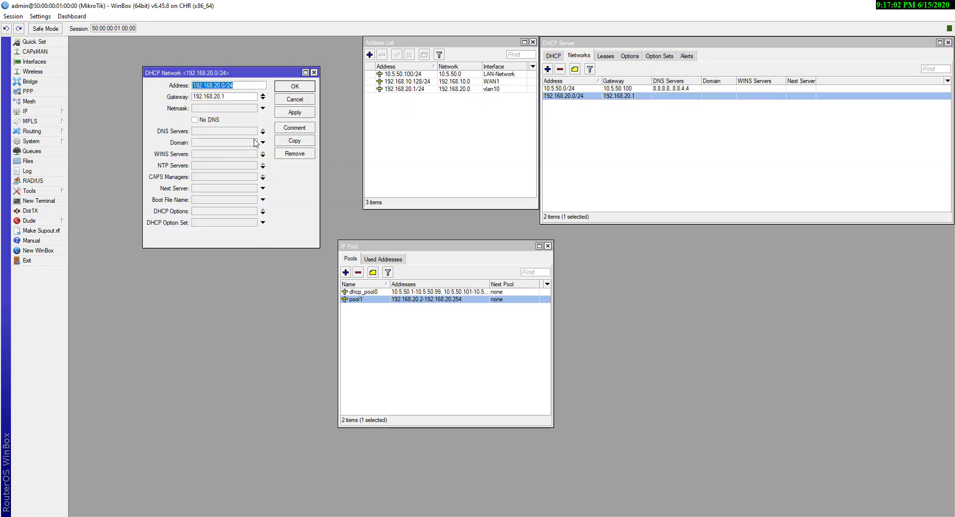
{"action": "left_click", "coordinate": [201, 131]}
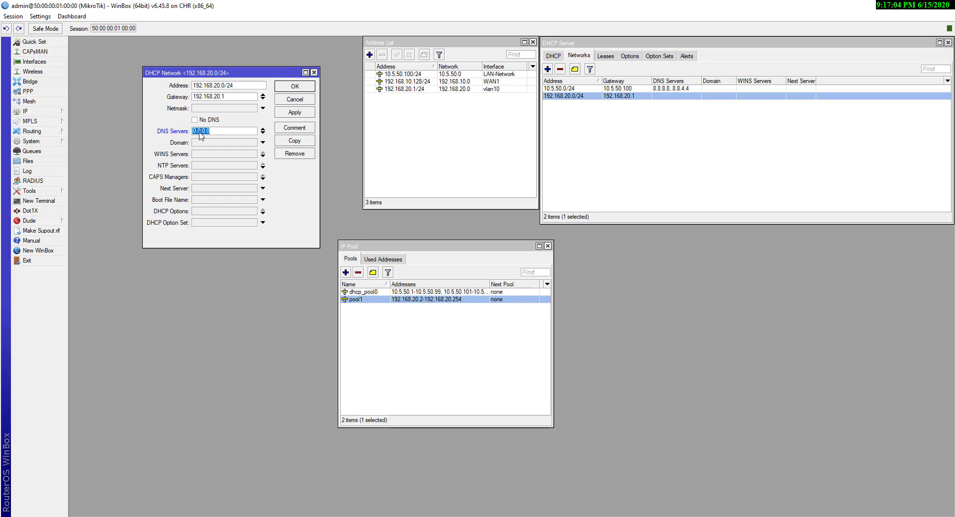
{"action": "type", "text": "8.8.8.8"}
{"action": "left_click", "coordinate": [263, 133]}
{"action": "type", "text": "1."}
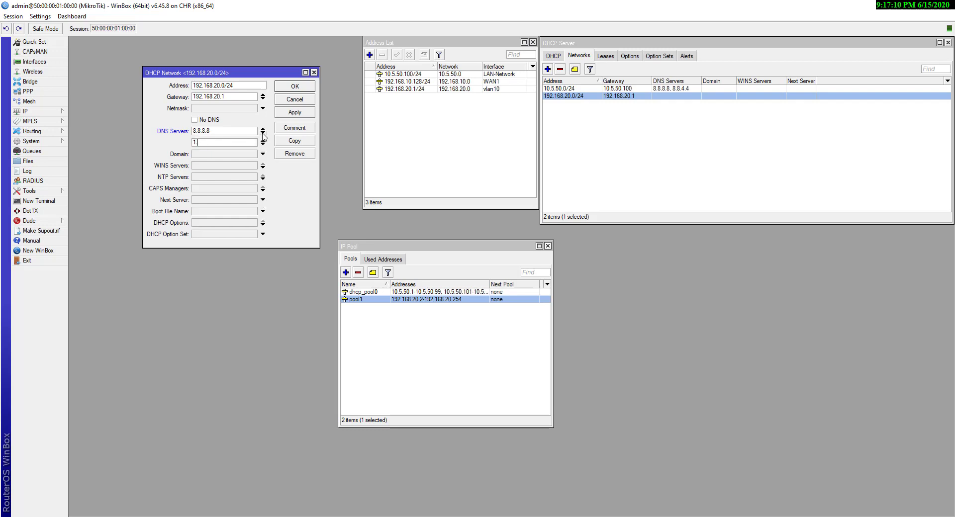
{"action": "type", "text": "1.1.1"}
{"action": "left_click", "coordinate": [299, 112]}
{"action": "left_click", "coordinate": [286, 86]}
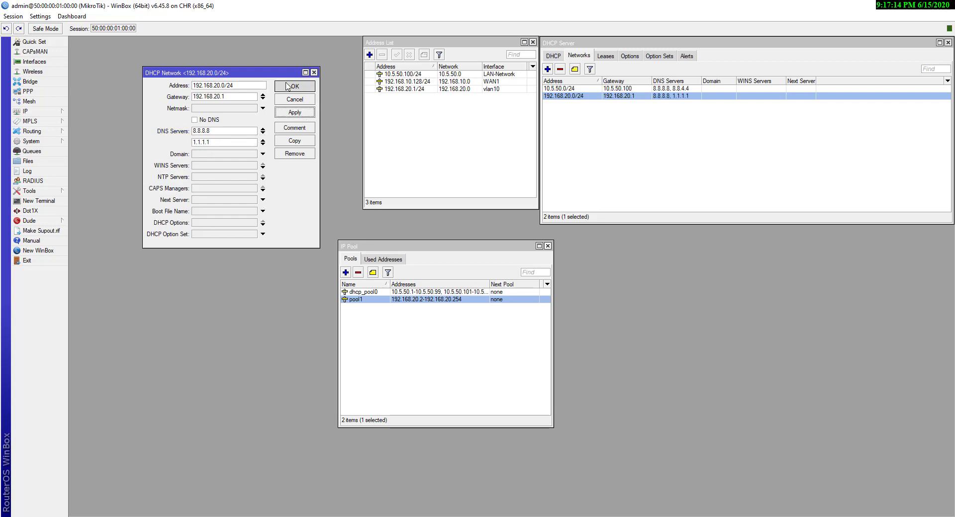
Check the DHCP networks and the vlan10 address, and move the IP Pool window aside
{"action": "left_click", "coordinate": [567, 90]}
{"action": "left_click", "coordinate": [572, 97]}
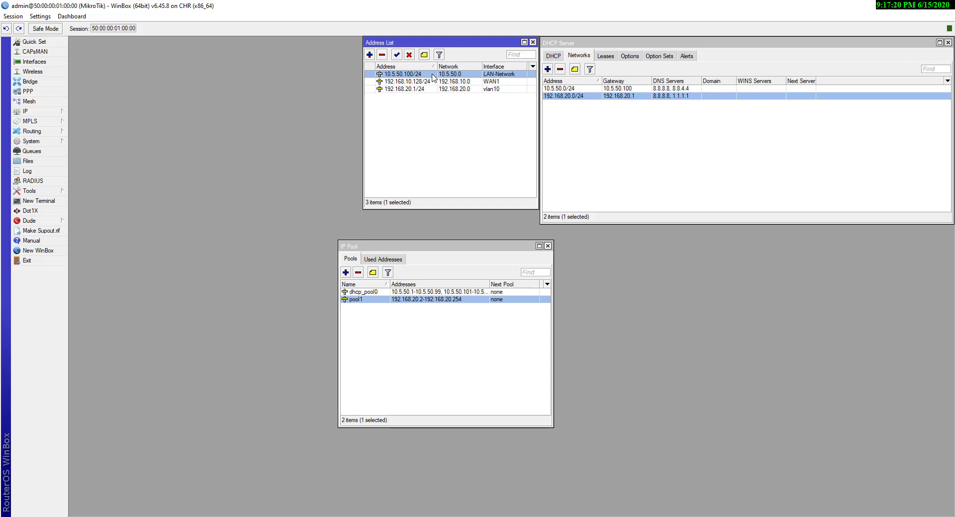
{"action": "left_click", "coordinate": [426, 90]}
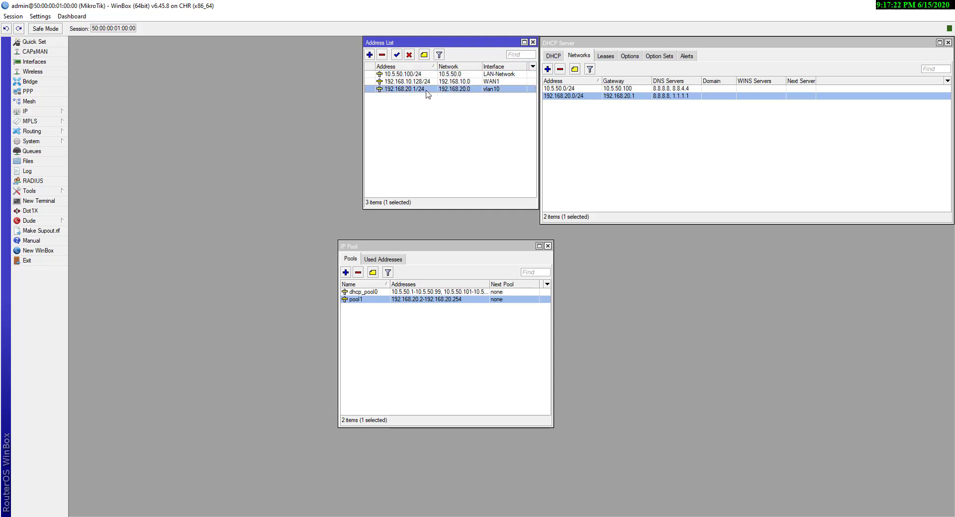
{"action": "left_click_drag", "start_coordinate": [346, 246], "coordinate": [331, 218]}
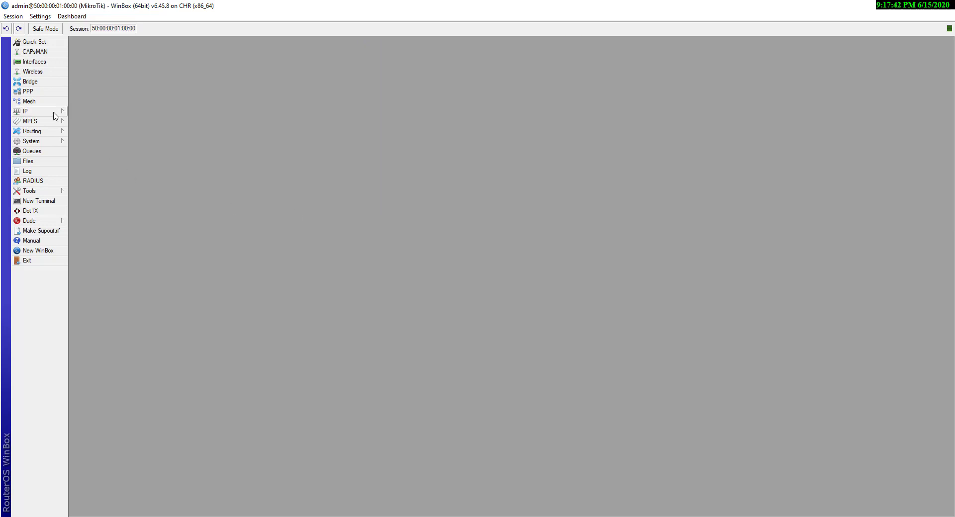
{"action": "left_click", "coordinate": [53, 113]}
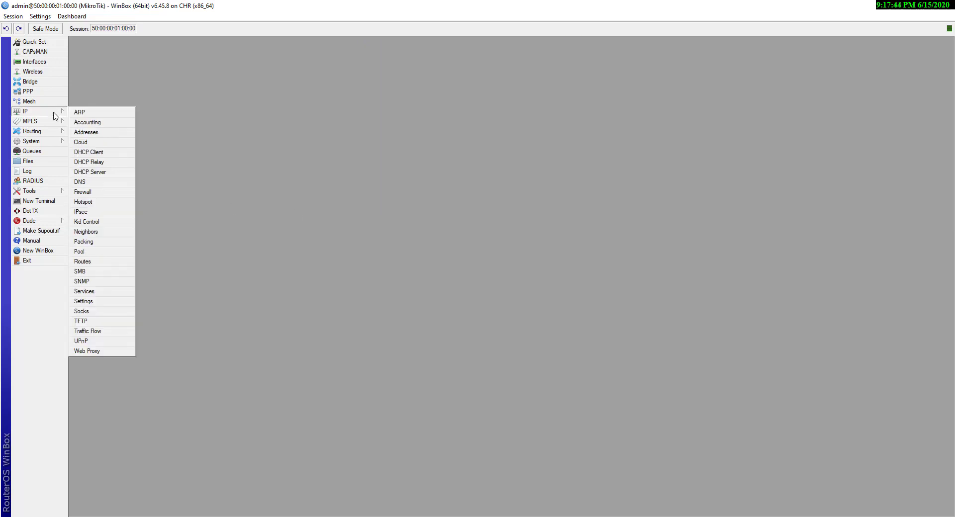
{"action": "left_click", "coordinate": [115, 157]}
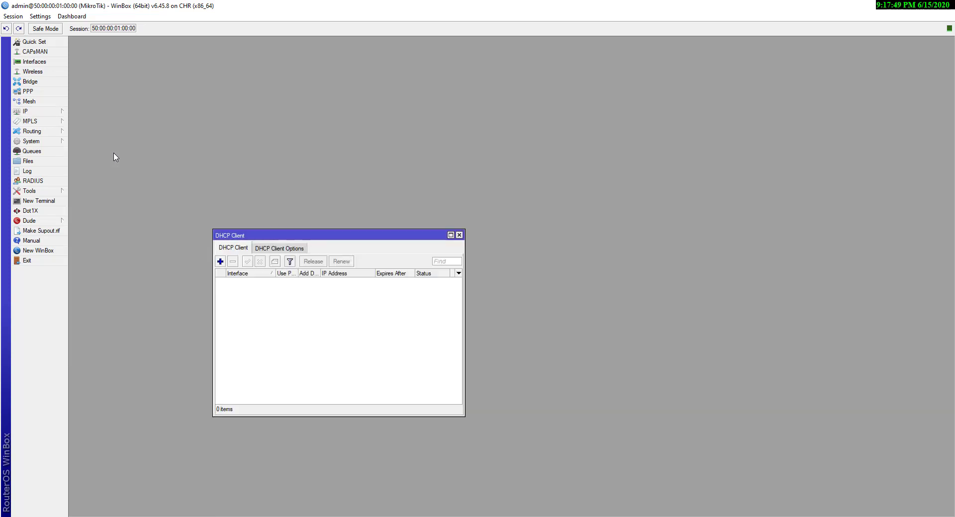
{"action": "left_click", "coordinate": [220, 262]}
{"action": "left_click", "coordinate": [514, 70]}
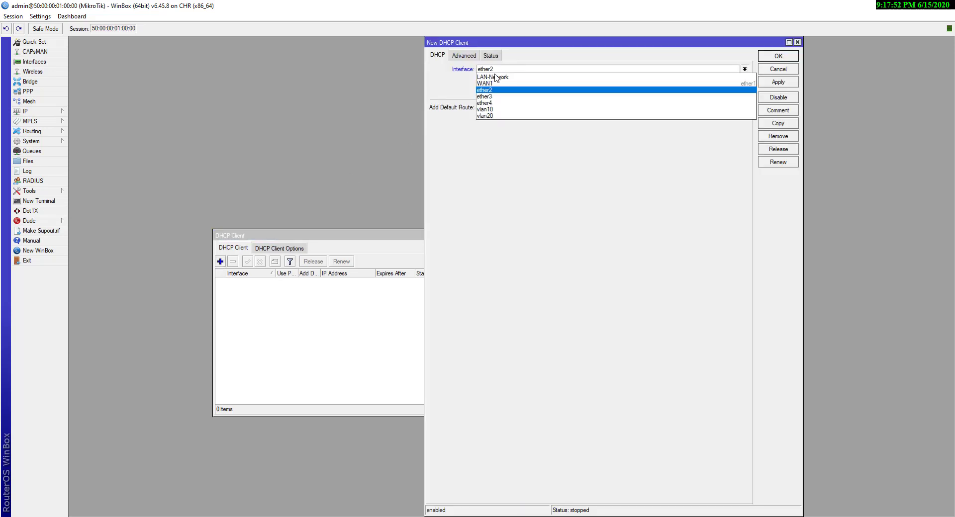
{"action": "left_click", "coordinate": [458, 94]}
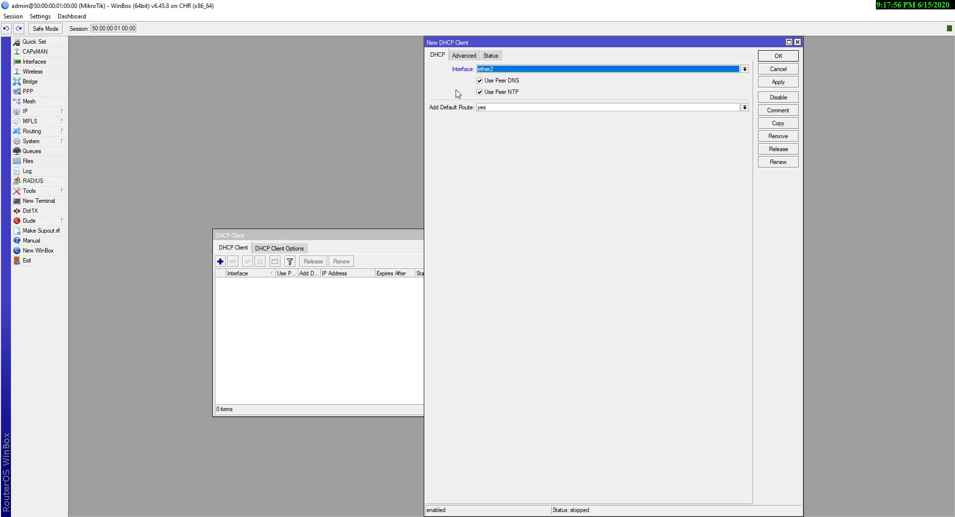
{"action": "left_click", "coordinate": [491, 72]}
{"action": "left_click", "coordinate": [707, 84]}
{"action": "left_click", "coordinate": [779, 82]}
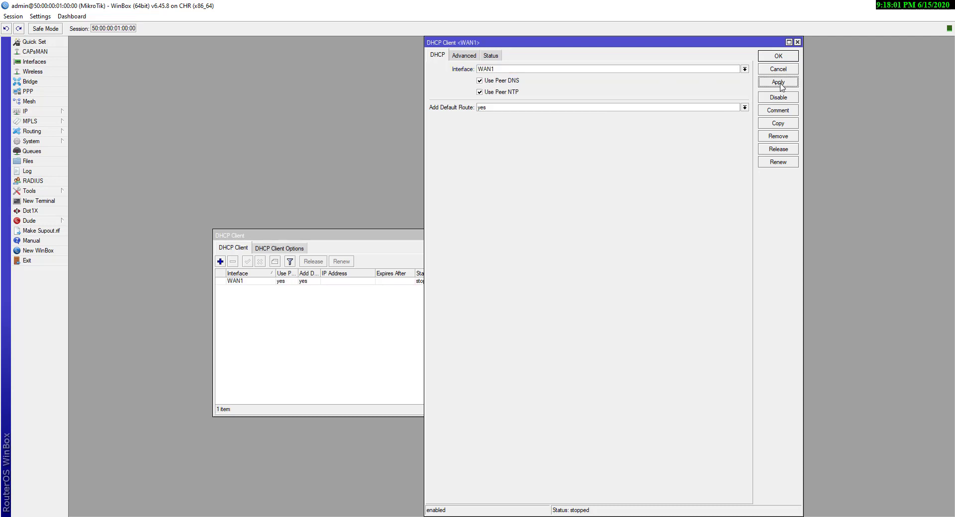
{"action": "left_click", "coordinate": [768, 58]}
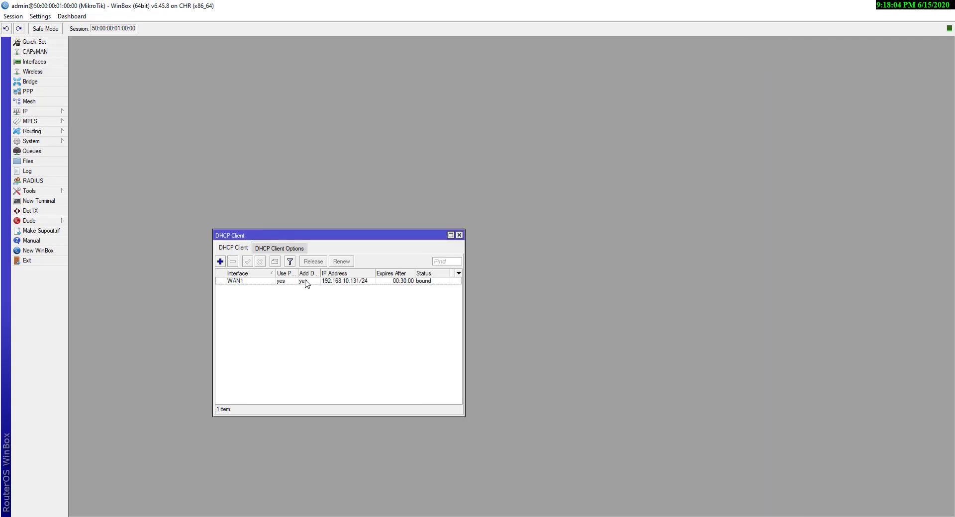
{"action": "left_click", "coordinate": [362, 284]}
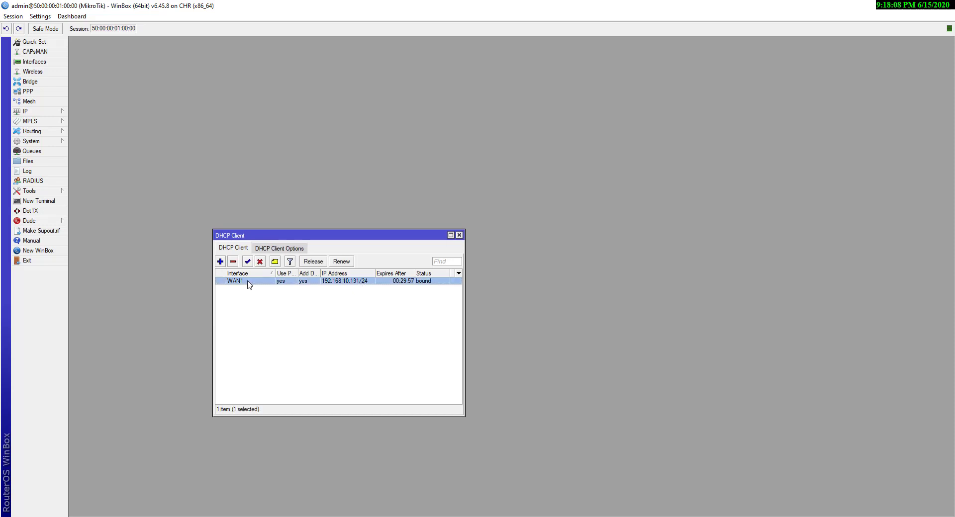
{"action": "left_click", "coordinate": [233, 262]}
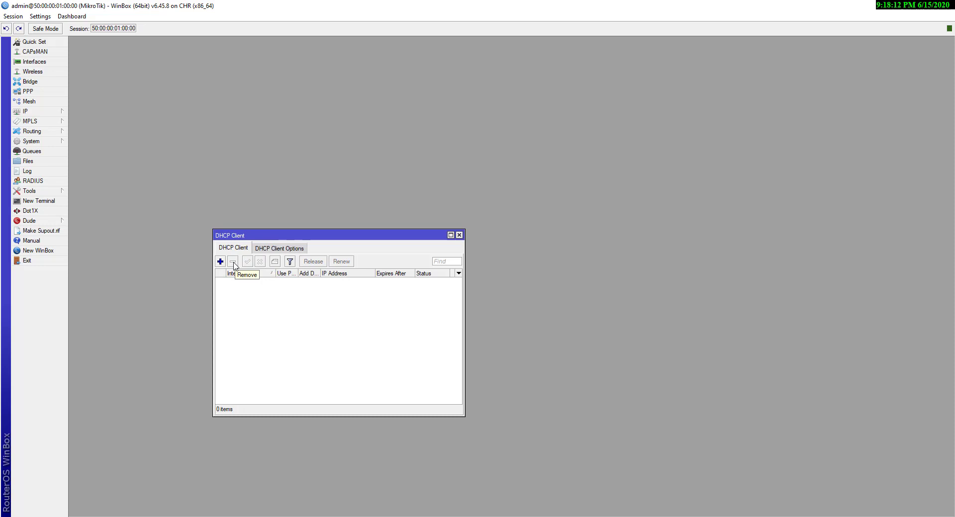
{"action": "key", "text": "Escape"}
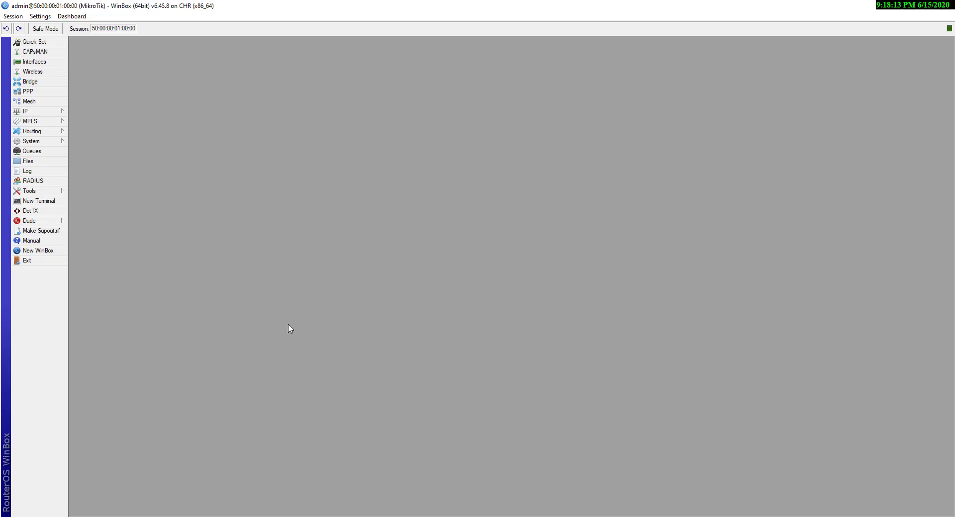
{"action": "left_click", "coordinate": [41, 112]}
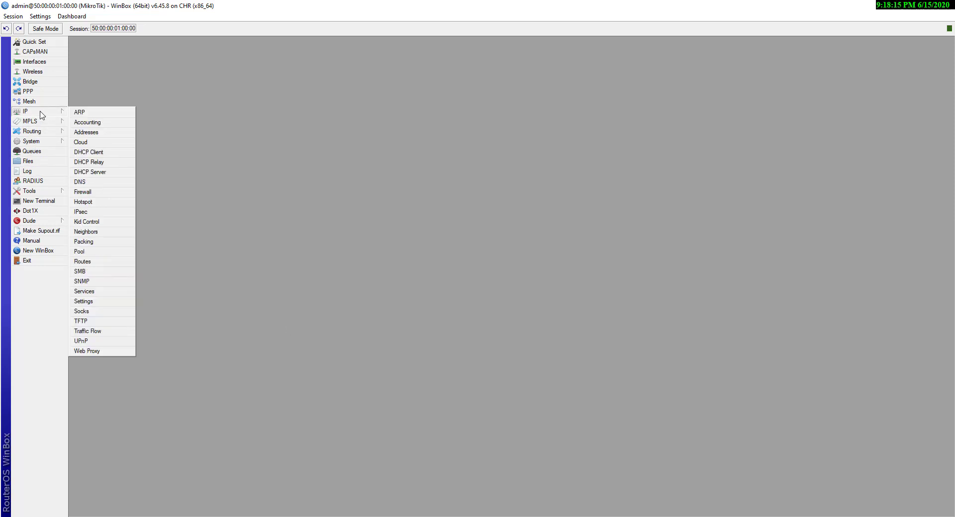
{"action": "left_click", "coordinate": [85, 132]}
{"action": "left_click", "coordinate": [370, 55]}
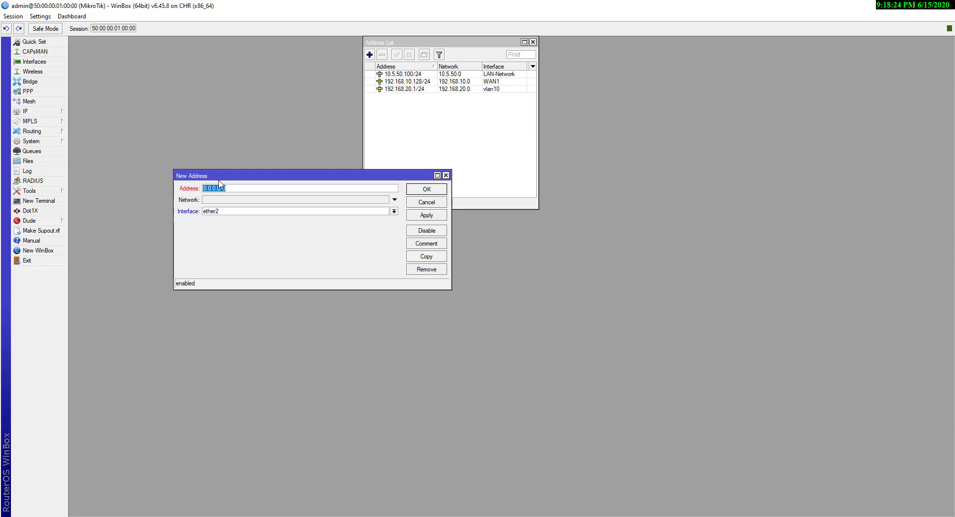
{"action": "type", "text": "192.168.10.128/24"}
{"action": "left_click", "coordinate": [253, 214]}
{"action": "left_click", "coordinate": [227, 226]}
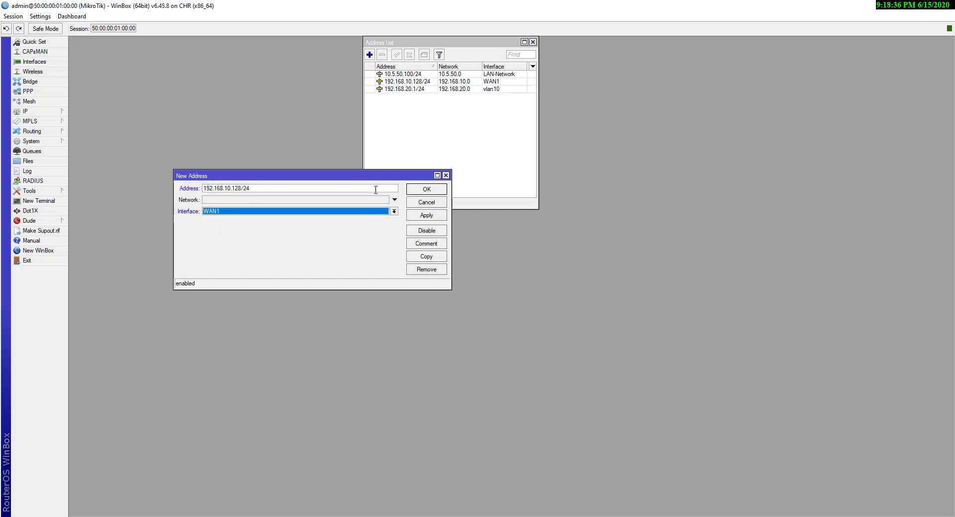
{"action": "left_click", "coordinate": [426, 215]}
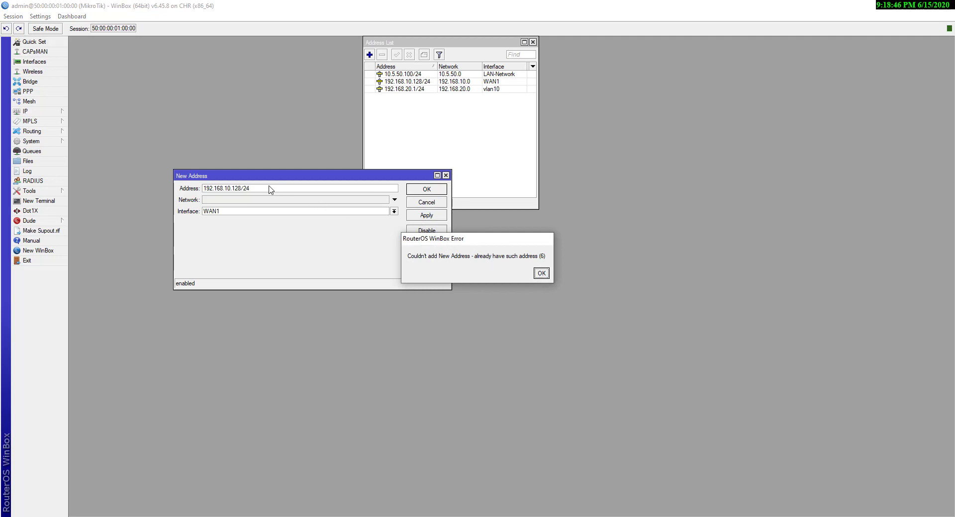
{"action": "left_click", "coordinate": [541, 273]}
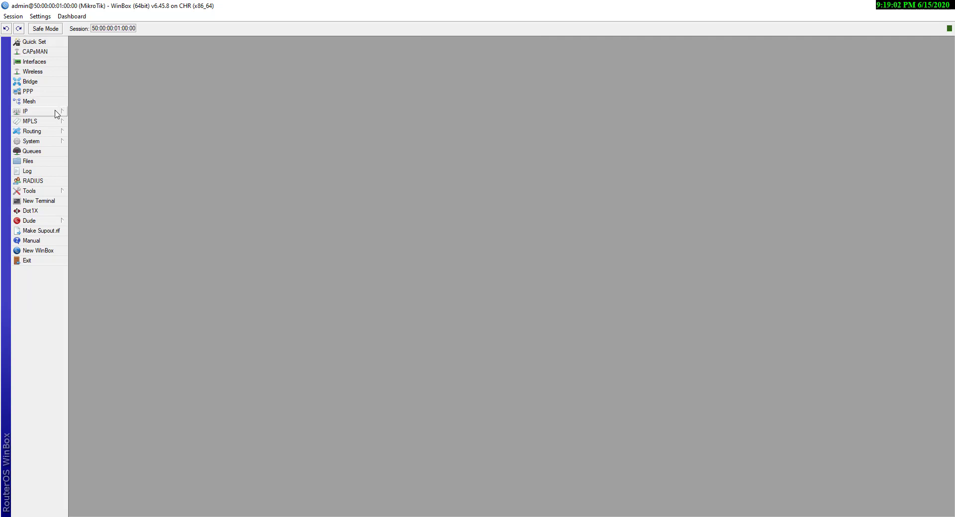
Add a static default route 0.0.0.0/0 via gateway 192.168.20.2 in IP > Routes
{"action": "left_click", "coordinate": [58, 112]}
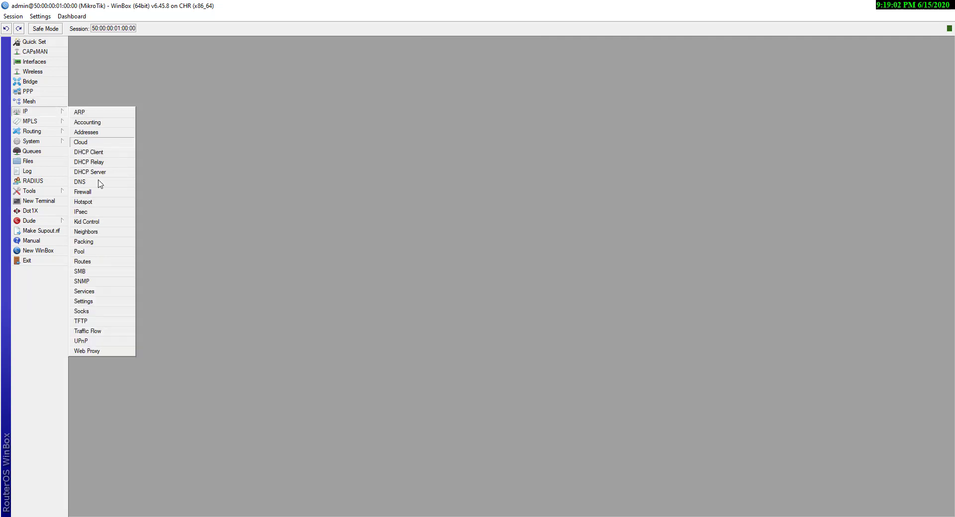
{"action": "left_click", "coordinate": [83, 261]}
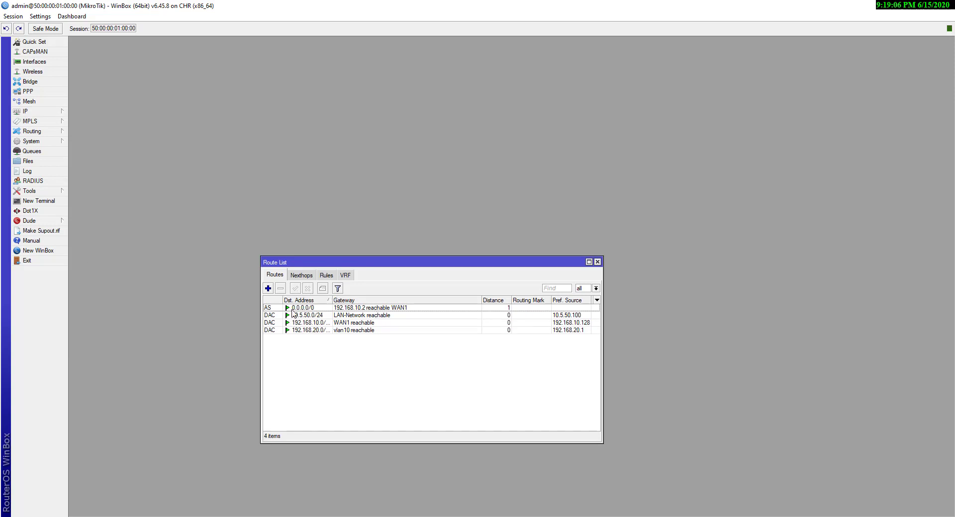
{"action": "left_click", "coordinate": [337, 308]}
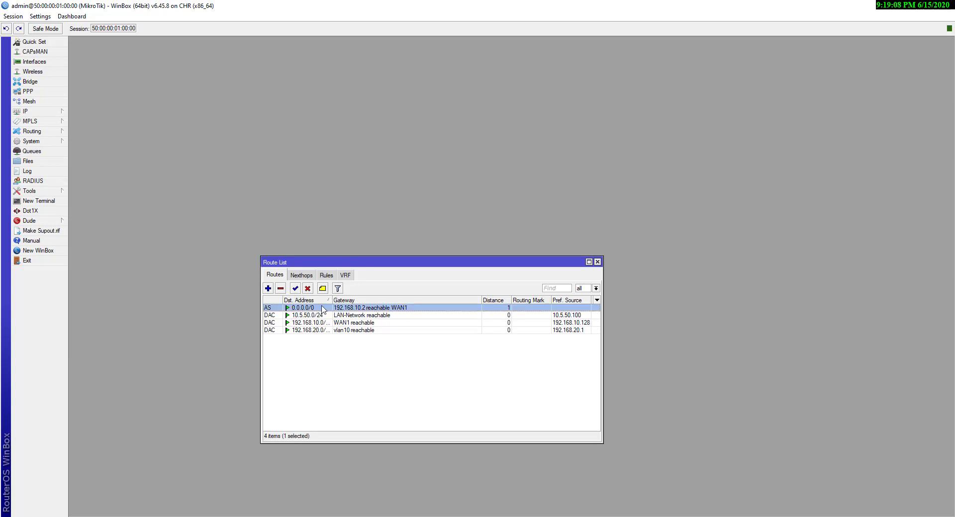
{"action": "left_click", "coordinate": [268, 289]}
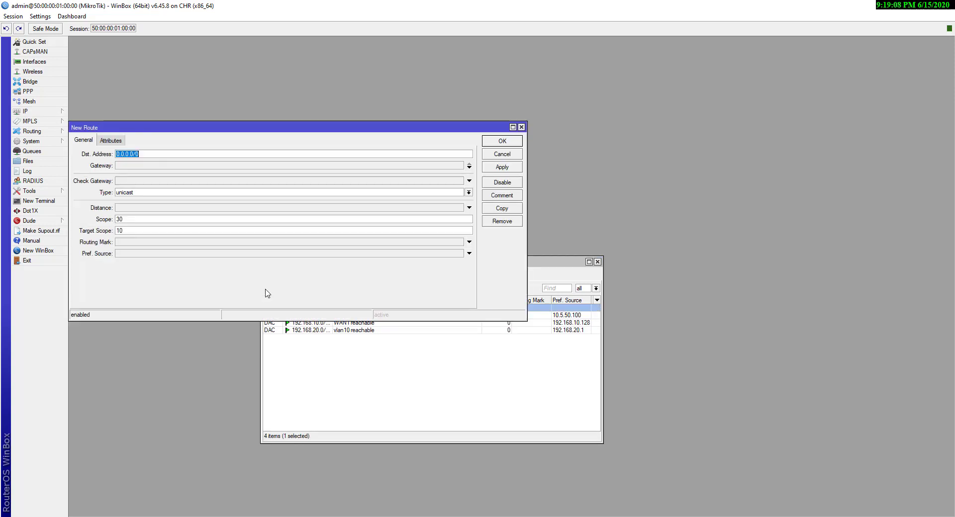
{"action": "left_click", "coordinate": [148, 168]}
{"action": "type", "text": "192"}
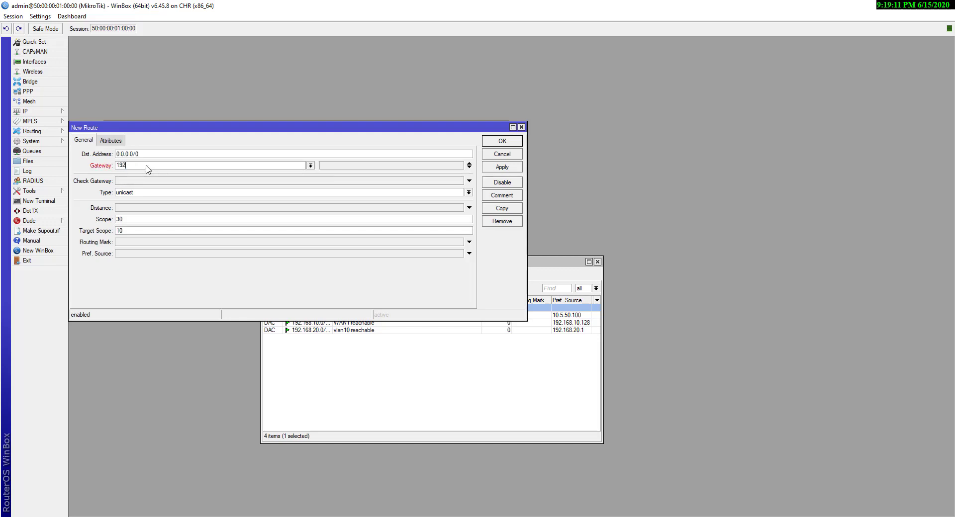
{"action": "type", "text": ".168.20.2"}
{"action": "left_click", "coordinate": [506, 169]}
{"action": "left_click", "coordinate": [510, 143]}
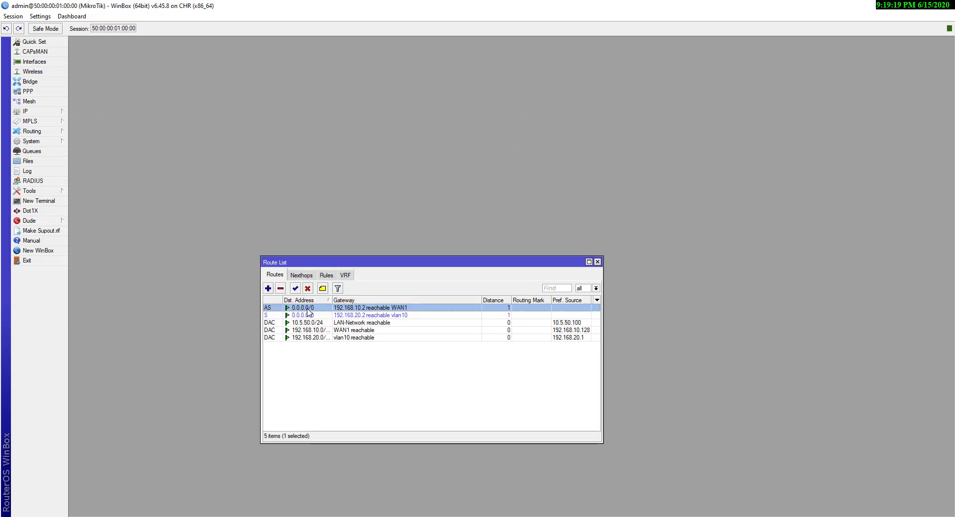
{"action": "left_click", "coordinate": [356, 316]}
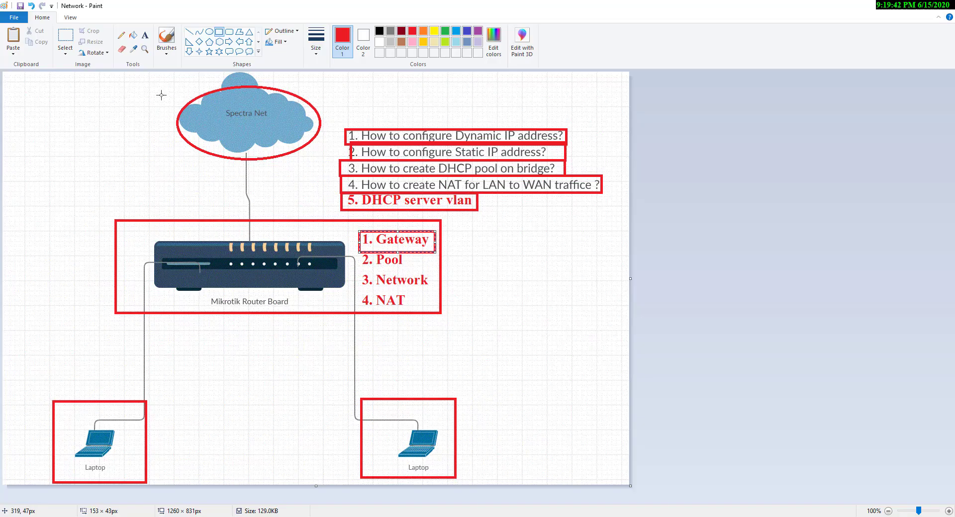
Draw a red rectangle around the entire diagram, from the cloud to both laptops
{"action": "left_click_drag", "start_coordinate": [20, 86], "coordinate": [615, 481]}
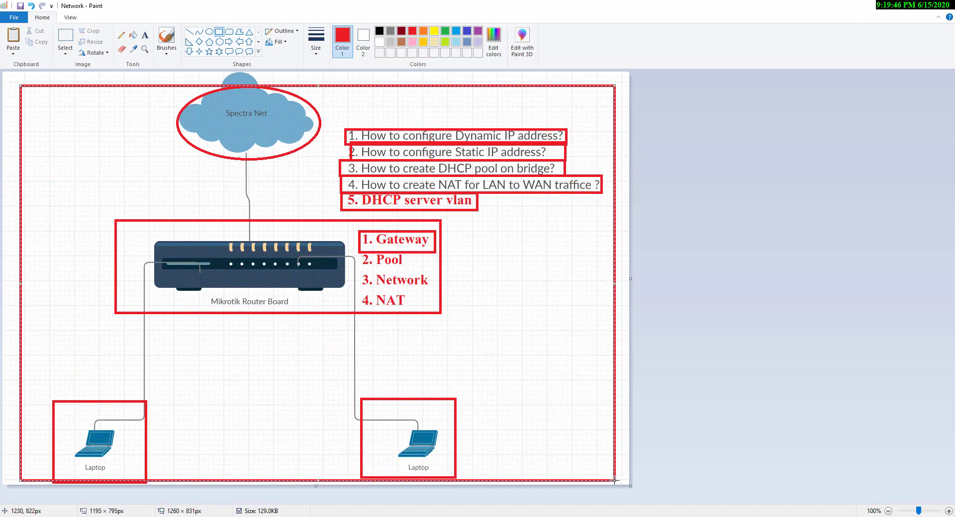
{"action": "left_click", "coordinate": [14, 76]}
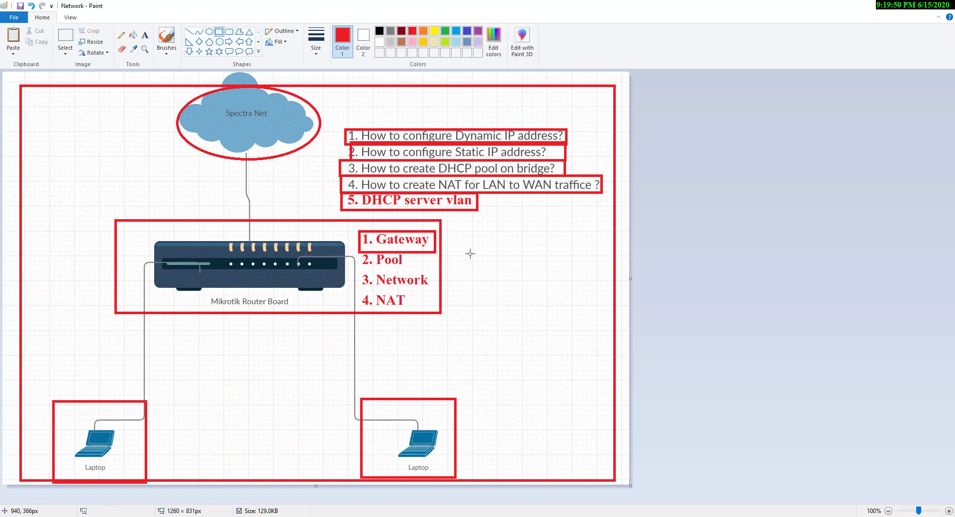